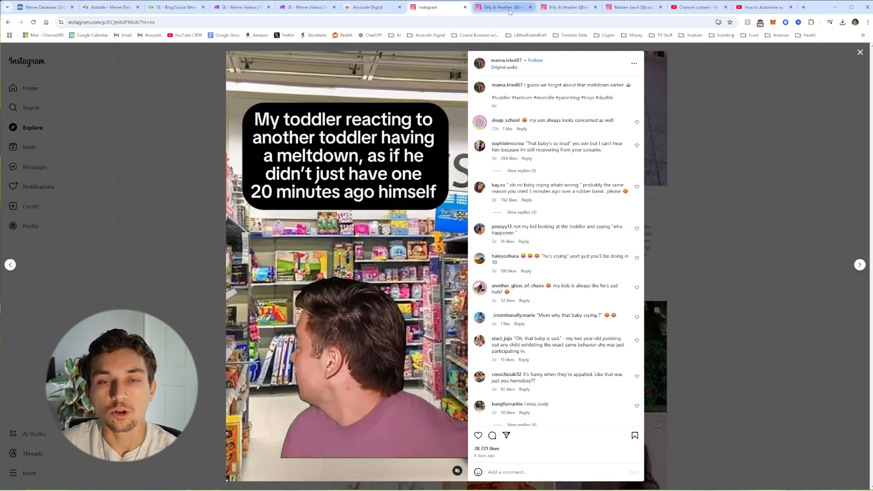
# Step: View another example Instagram meme reel, then switch to the EE - Meme Videos scenario tab
pyautogui.hotkey('ctrl', 'Tab')
pyautogui.hotkey('ctrl', 'Tab')
pyautogui.hotkey('ctrl', 'Tab')
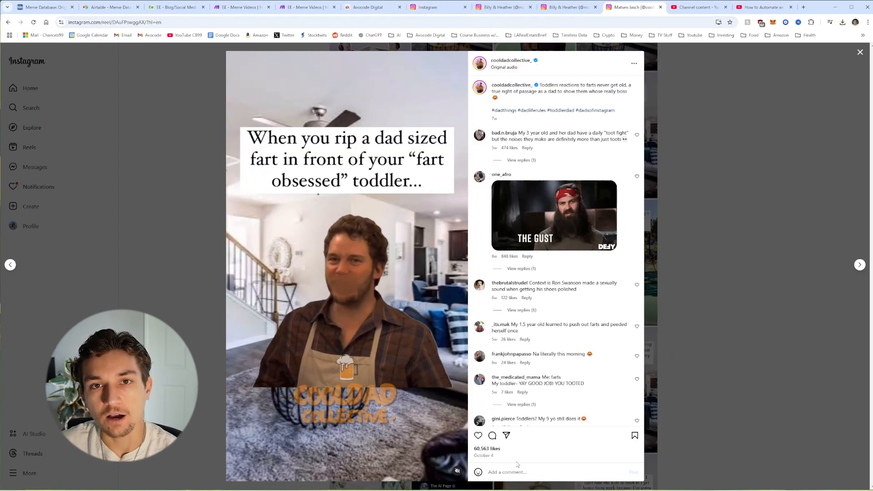
pyautogui.hotkey('ctrl', '4')
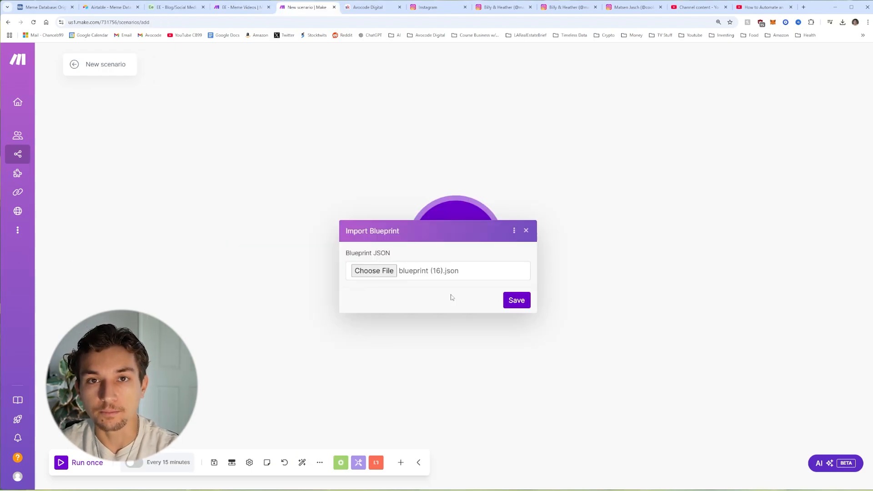
# Step: Import blueprint (16).json as the new scenario, then switch to the Avocode Digital community tab
pyautogui.click(516, 302)
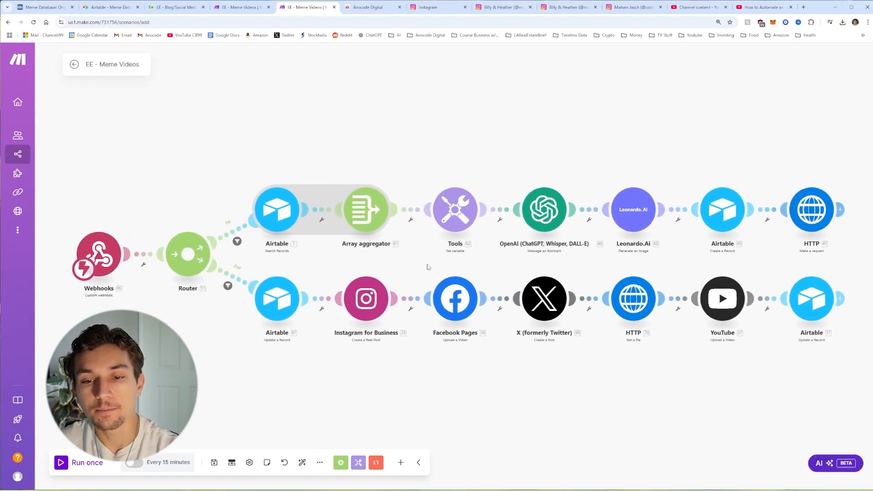
pyautogui.hotkey('ctrl', 'Tab')
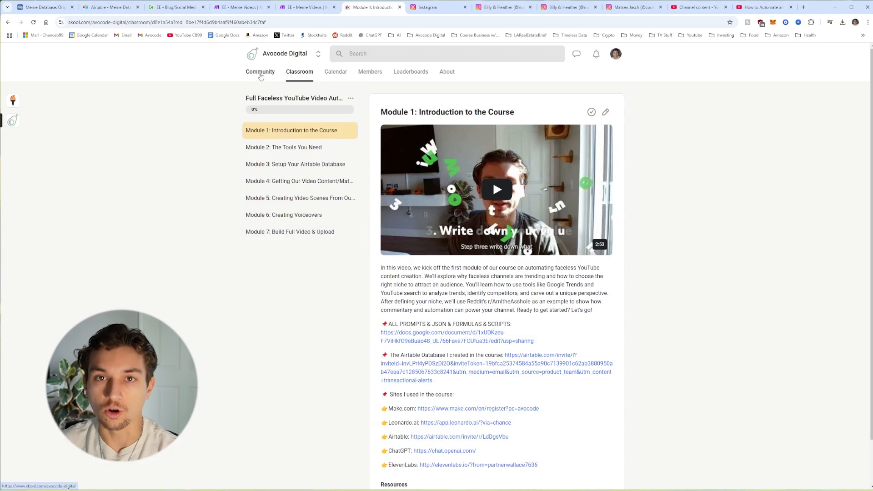
# Step: Return to the Skool Community feed, then switch back to the EE - Meme Videos tab
pyautogui.click(261, 73)
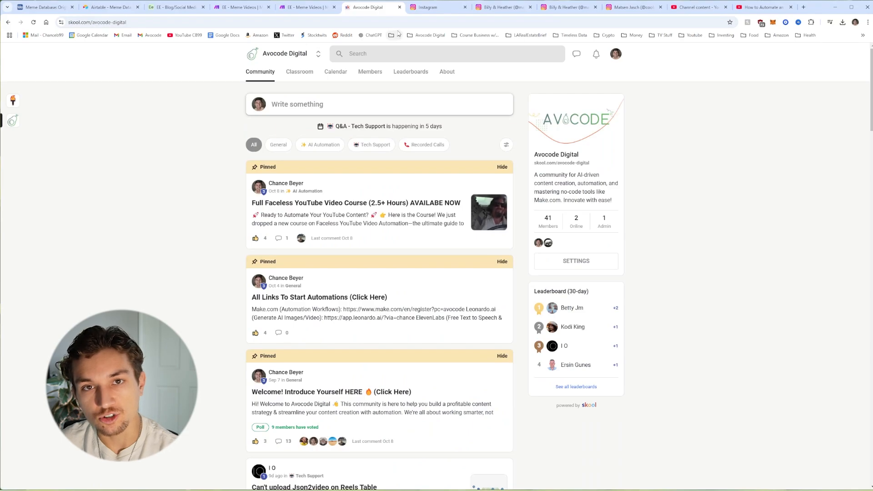
pyautogui.hotkey('ctrl', '4')
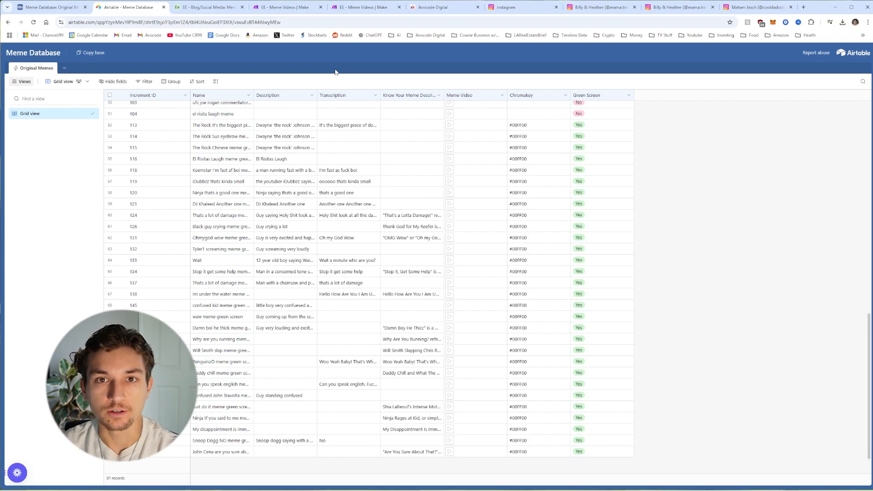
# Step: Copy the shared Meme Database base into My First Workspace
pyautogui.click(91, 55)
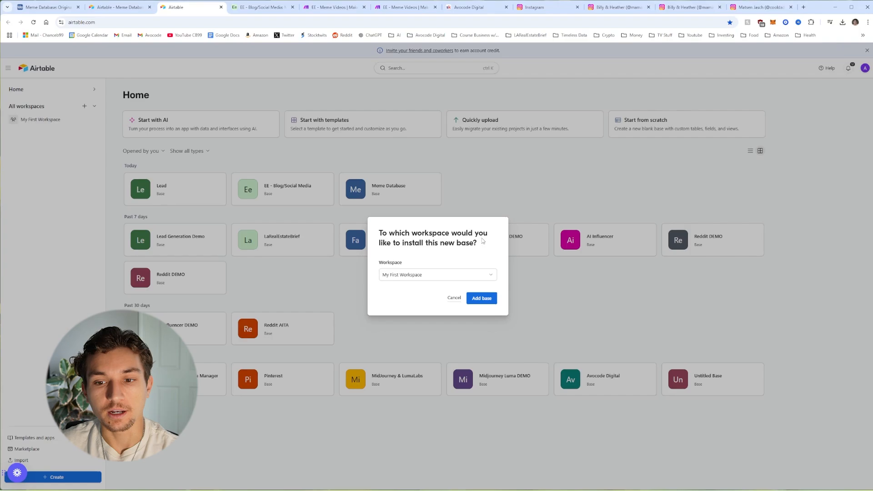
pyautogui.click(484, 298)
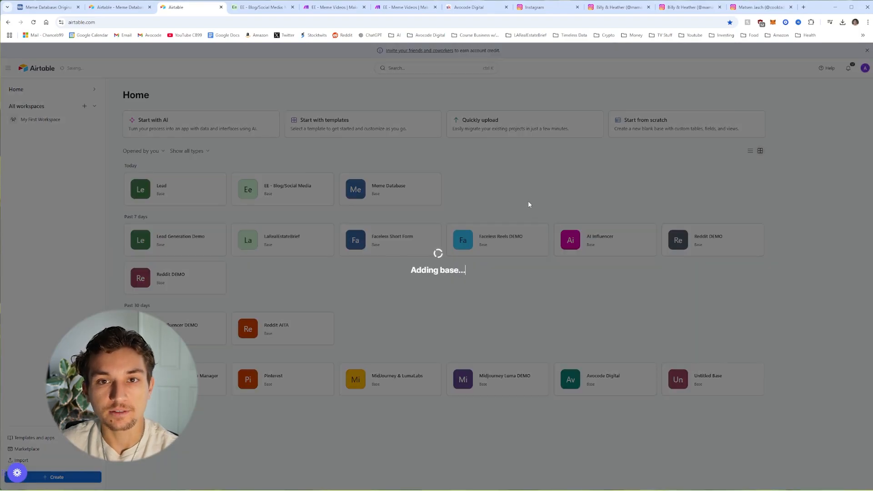
pyautogui.scroll(4, 508, 187)
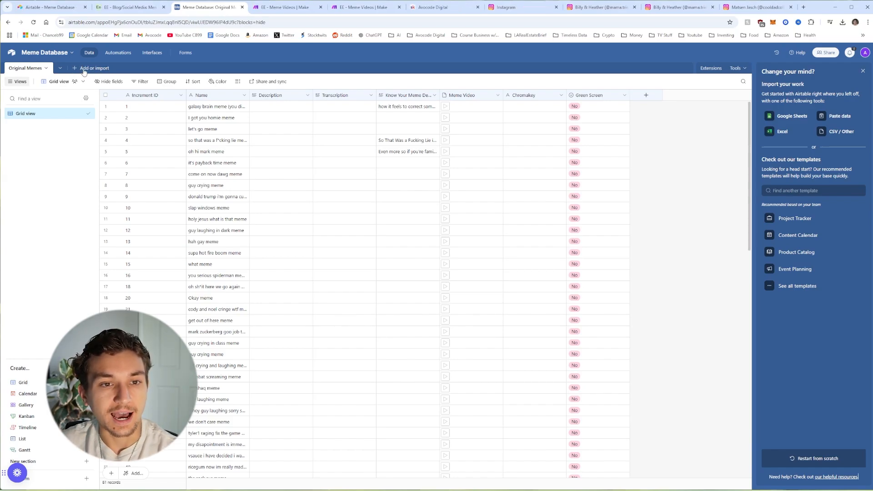
# Step: Create a blank table named Meme Posts and close the import suggestions panel
pyautogui.click(87, 70)
pyautogui.click(105, 93)
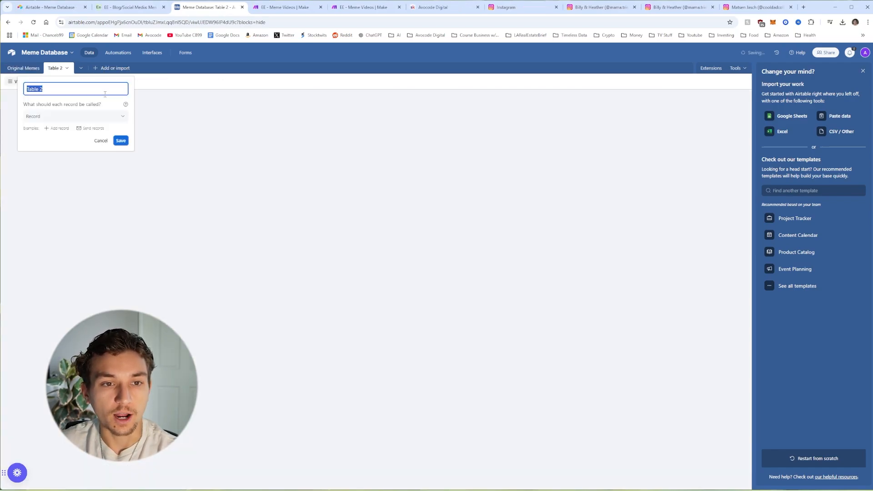
pyautogui.write('Meme')
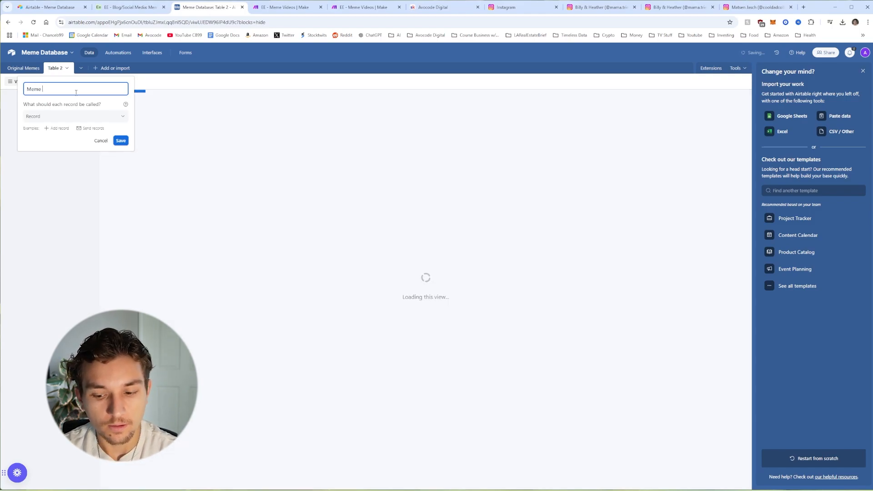
pyautogui.write(' Posts')
pyautogui.click(121, 141)
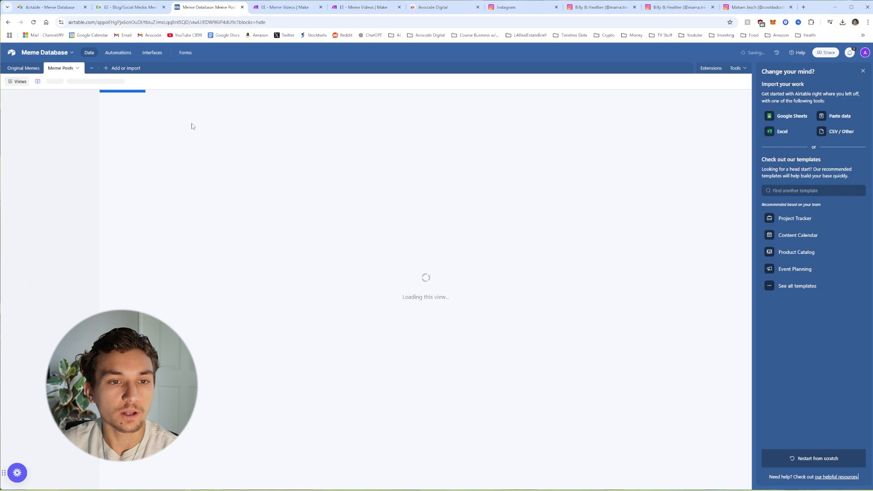
pyautogui.click(863, 73)
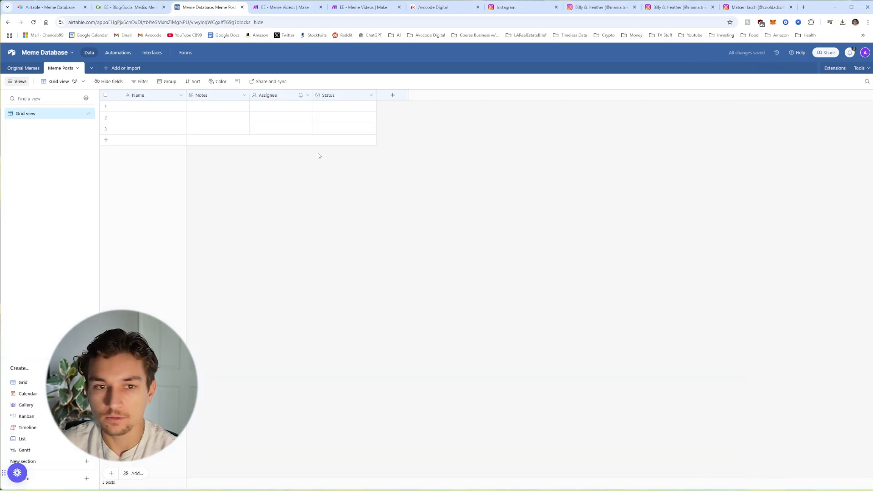
# Step: Delete the Notes, Assignee and Status fields from Meme Posts
pyautogui.rightClick(204, 97)
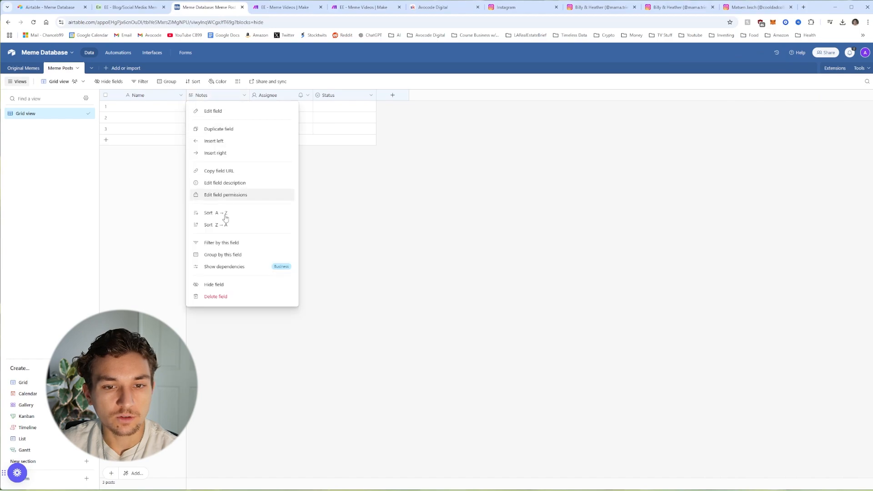
pyautogui.click(234, 296)
pyautogui.rightClick(212, 100)
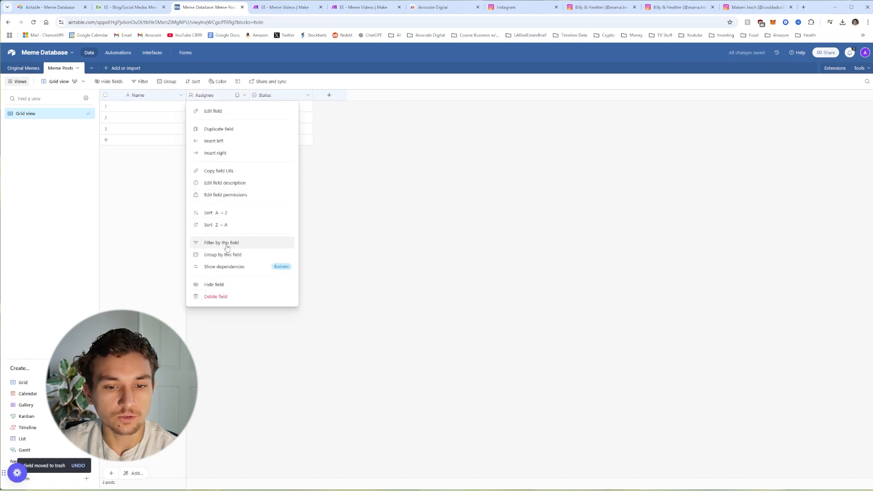
pyautogui.click(226, 297)
pyautogui.rightClick(212, 100)
pyautogui.click(241, 297)
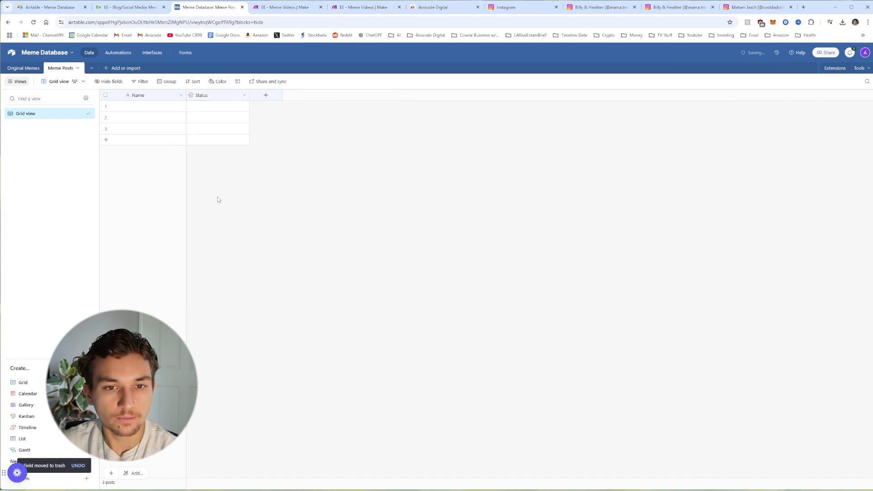
# Step: Rename the Name field to Increment ID and make it an Autonumber field
pyautogui.rightClick(168, 96)
pyautogui.click(151, 112)
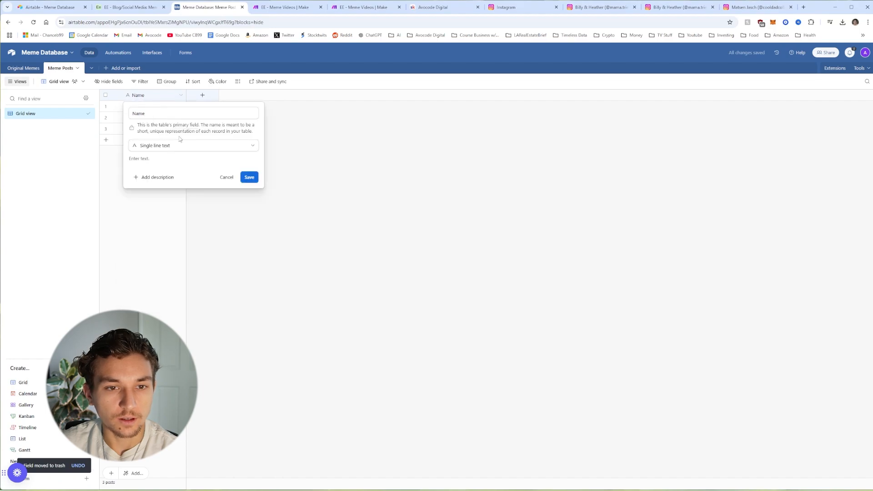
pyautogui.write('Increment ID')
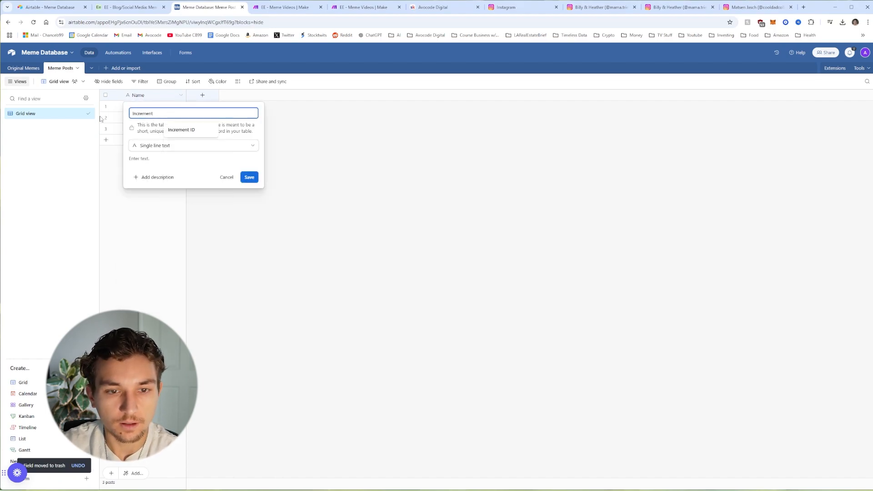
pyautogui.click(141, 145)
pyautogui.scroll(-3, 172, 207)
pyautogui.click(166, 264)
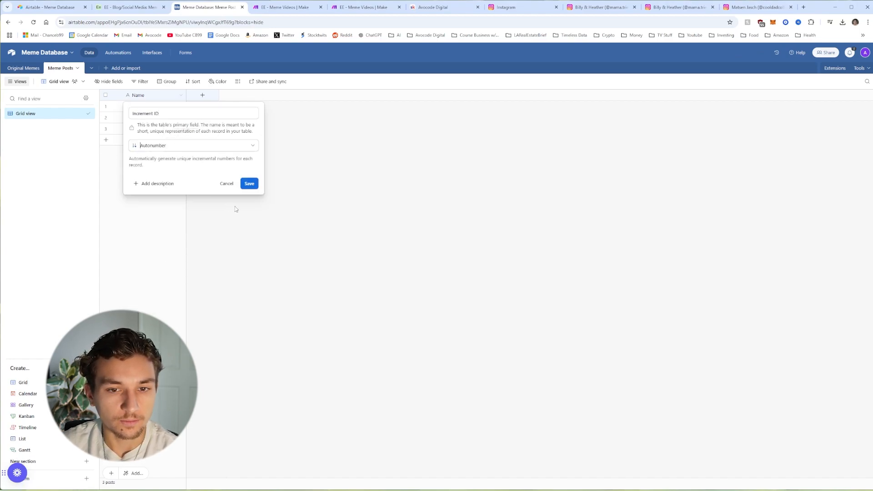
pyautogui.click(248, 184)
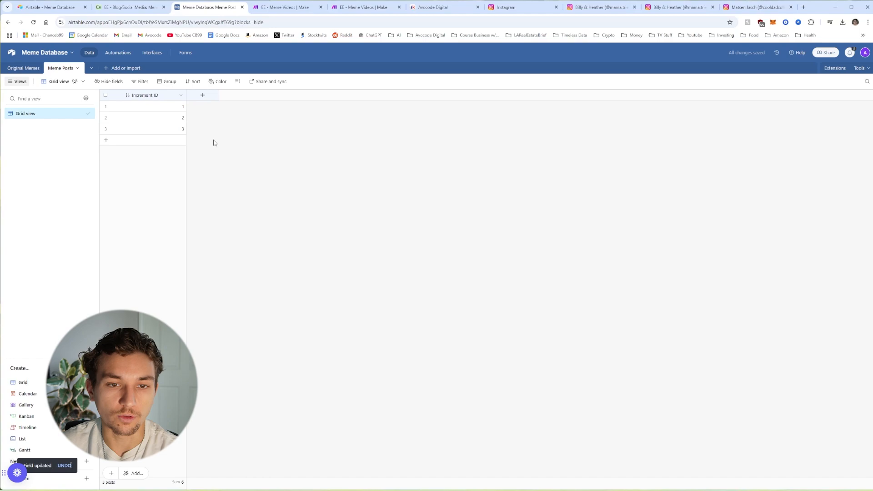
# Step: Add Full Meme and Background Image as Attachment fields
pyautogui.click(203, 99)
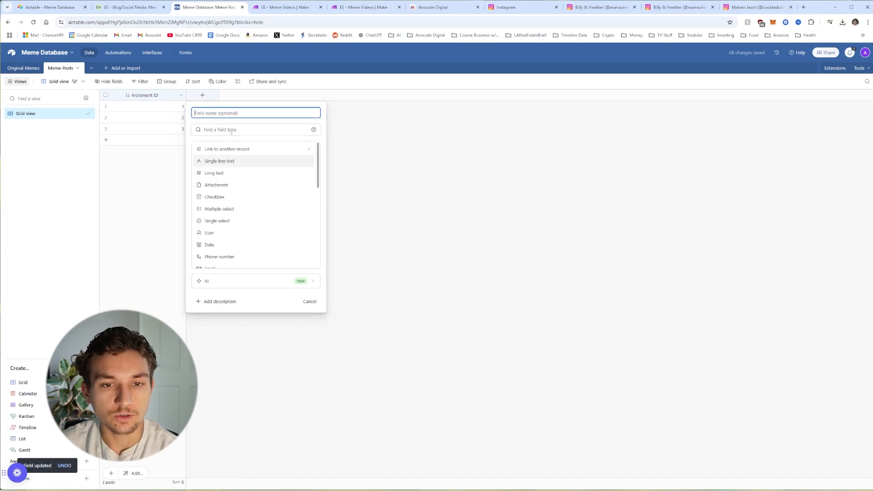
pyautogui.click(224, 118)
pyautogui.write('Ful')
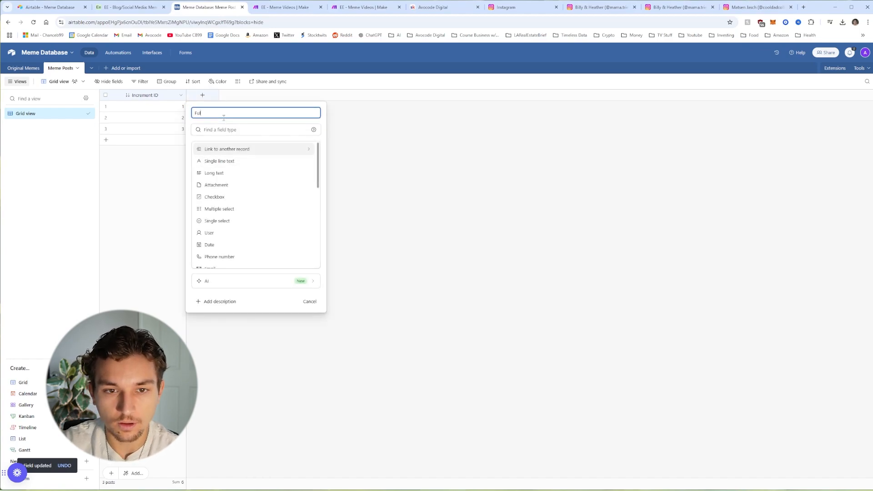
pyautogui.write('l Me')
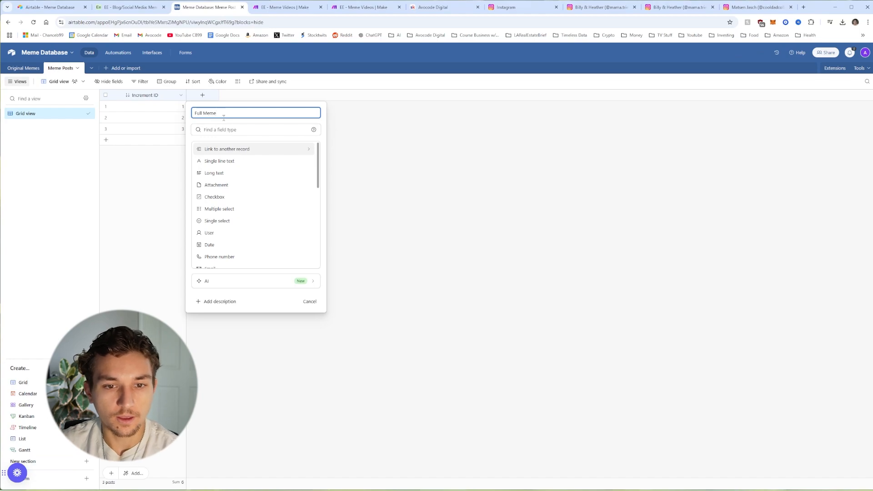
pyautogui.write('me')
pyautogui.press('Down')
pyautogui.press('Down')
pyautogui.press('Down')
pyautogui.press('Return')
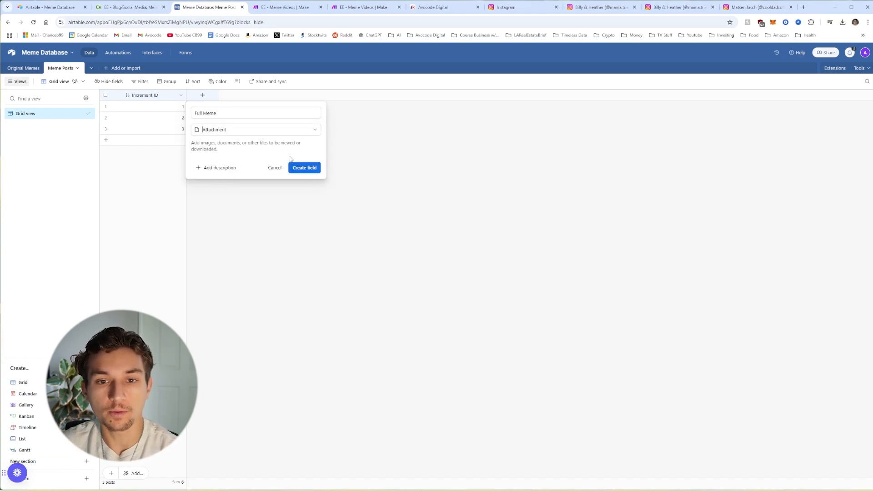
pyautogui.click(305, 168)
pyautogui.click(266, 95)
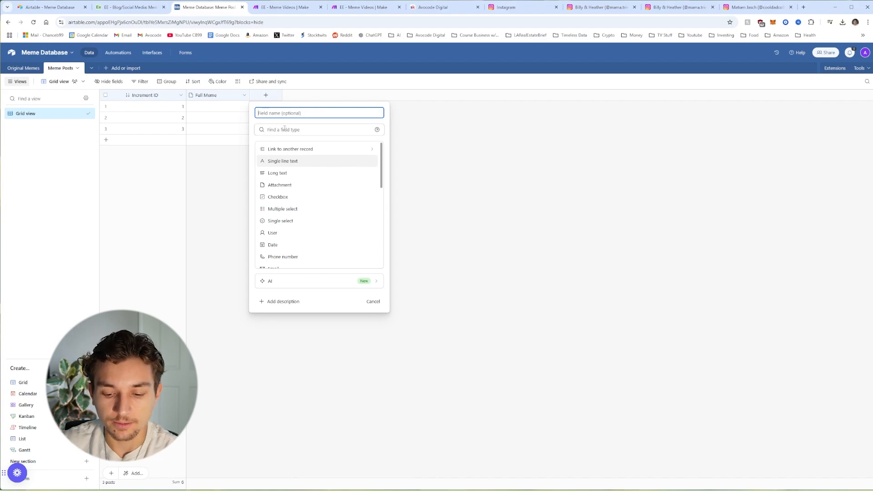
pyautogui.write('Backgr')
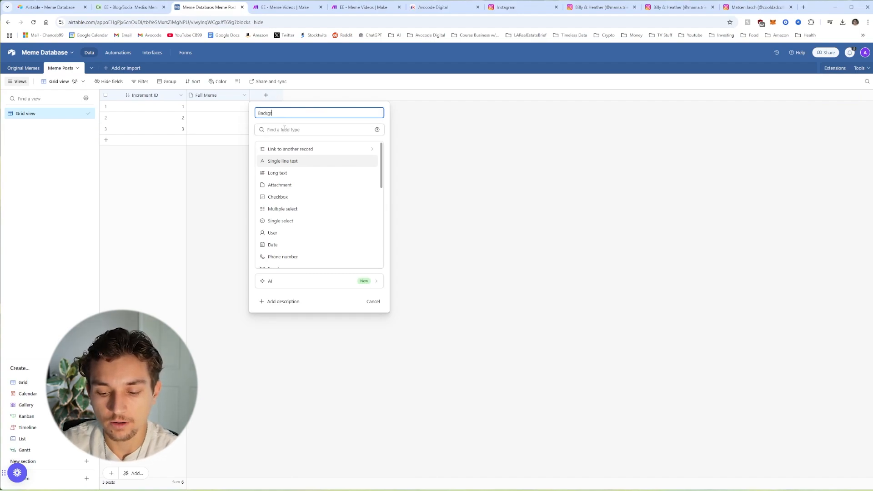
pyautogui.write('ound Image')
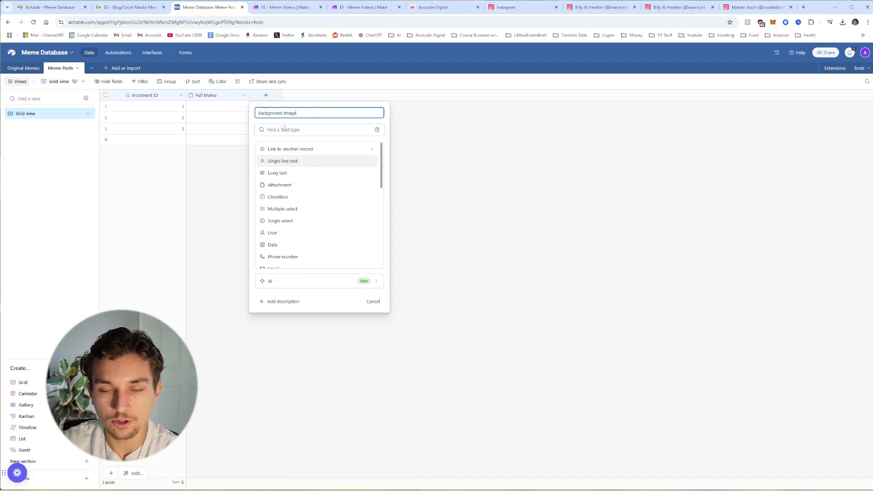
pyautogui.click(287, 185)
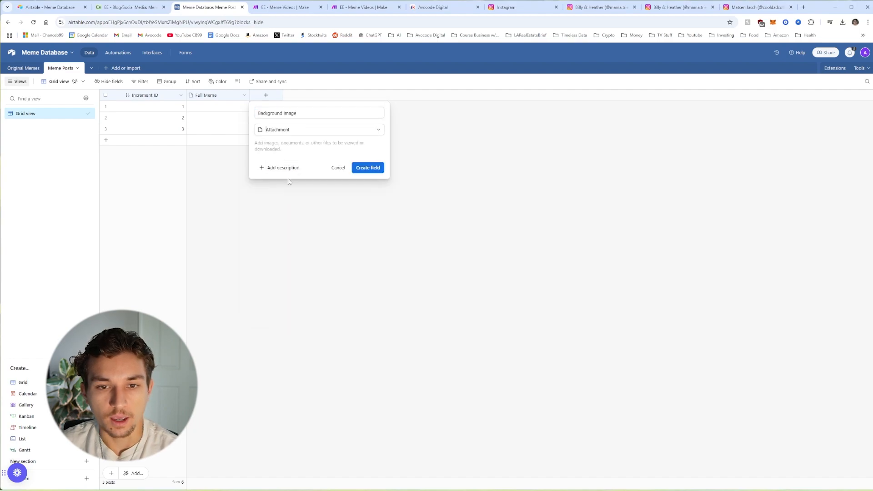
pyautogui.click(369, 168)
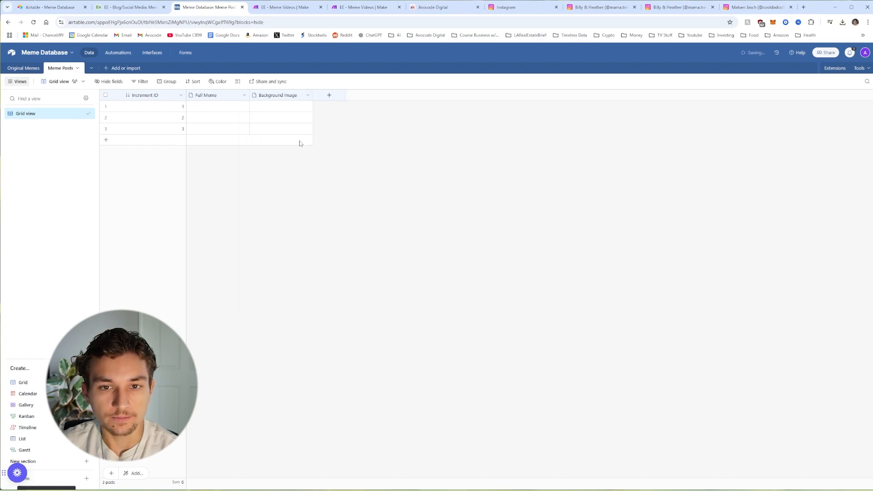
# Step: Add Setting & Image Prompt and Text Overlay as Long text fields
pyautogui.click(330, 95)
pyautogui.click(341, 173)
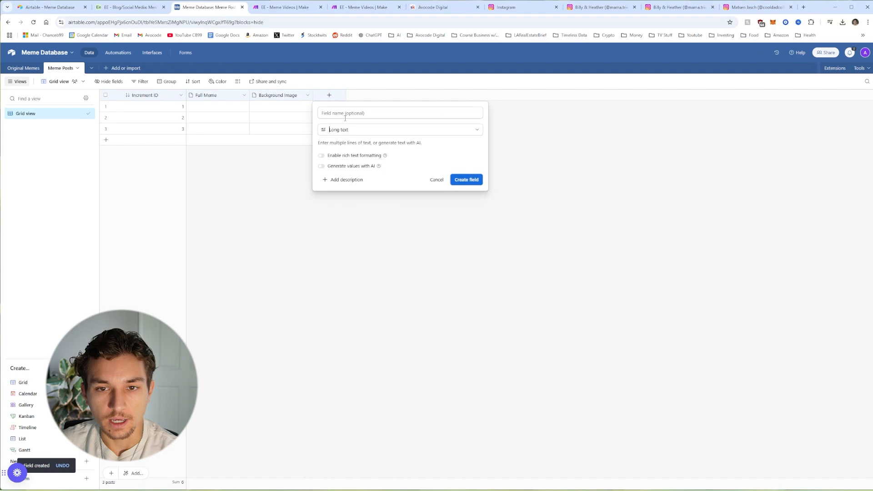
pyautogui.click(346, 114)
pyautogui.write('Setting & Image Prompt')
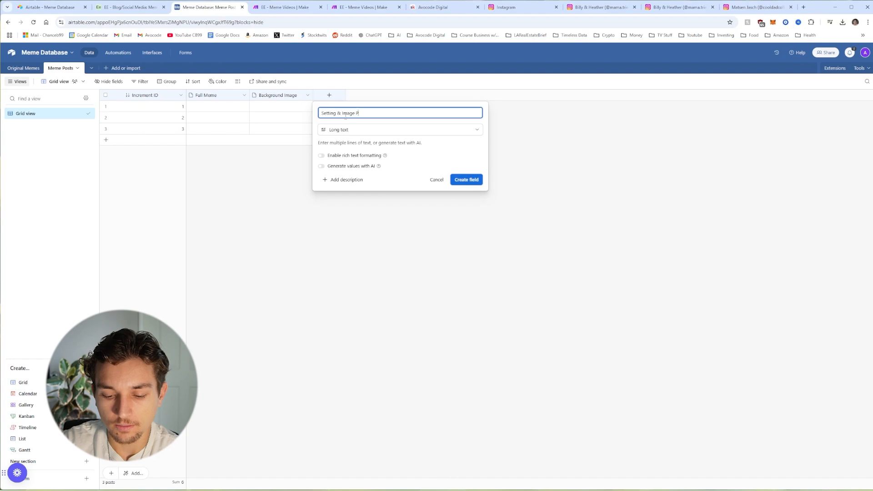
pyautogui.click(466, 180)
pyautogui.click(393, 95)
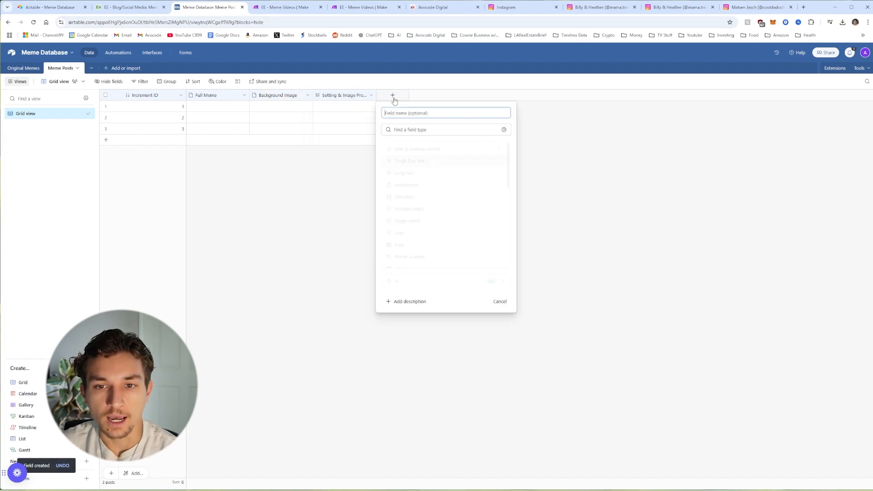
pyautogui.write('Text Overla')
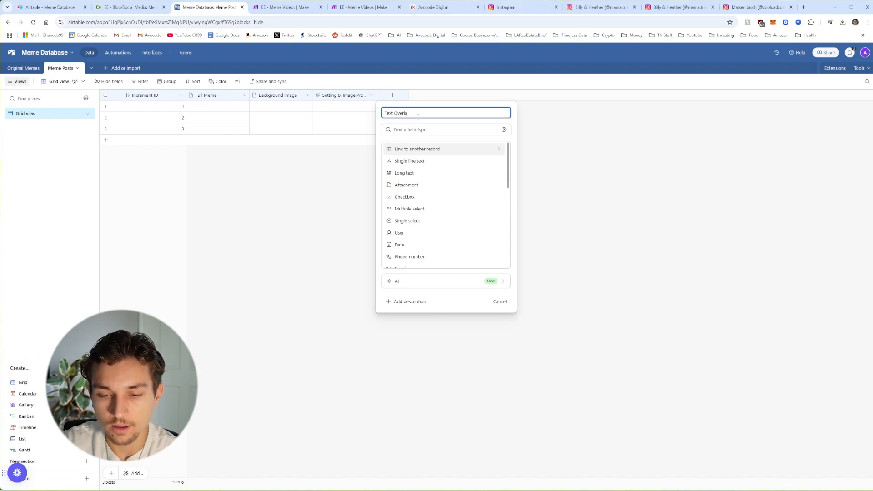
pyautogui.write('y')
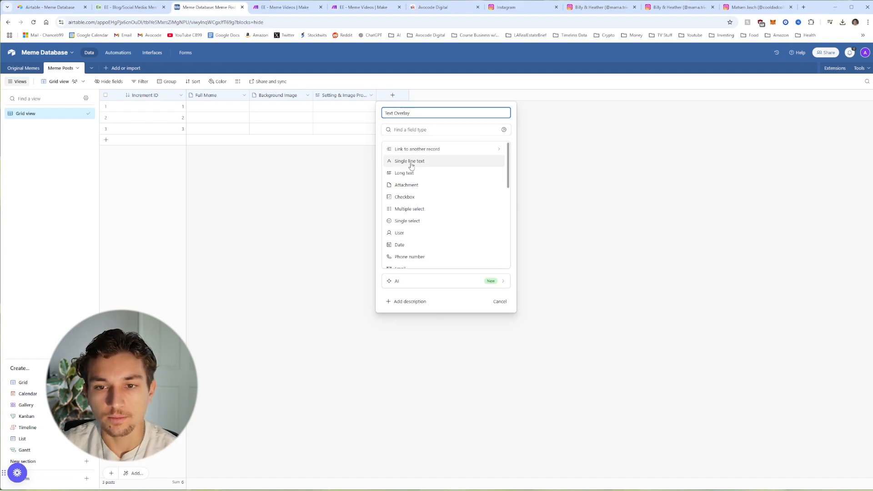
pyautogui.click(410, 163)
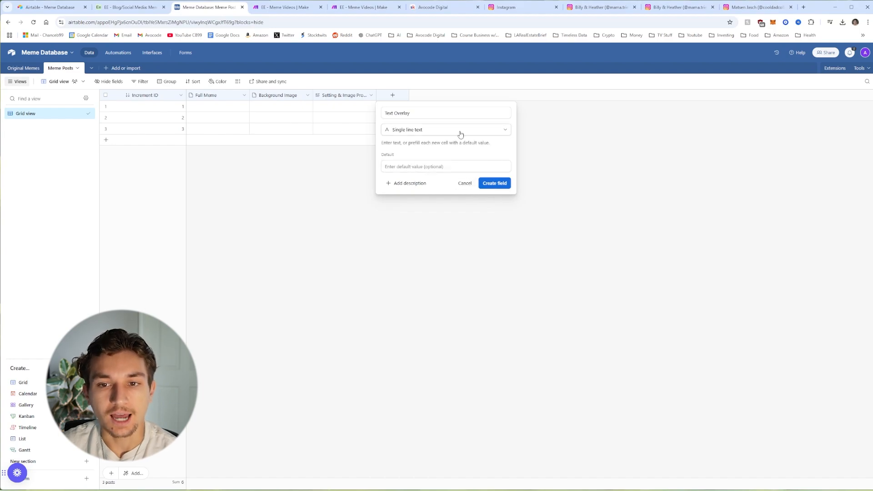
pyautogui.click(460, 132)
pyautogui.click(408, 173)
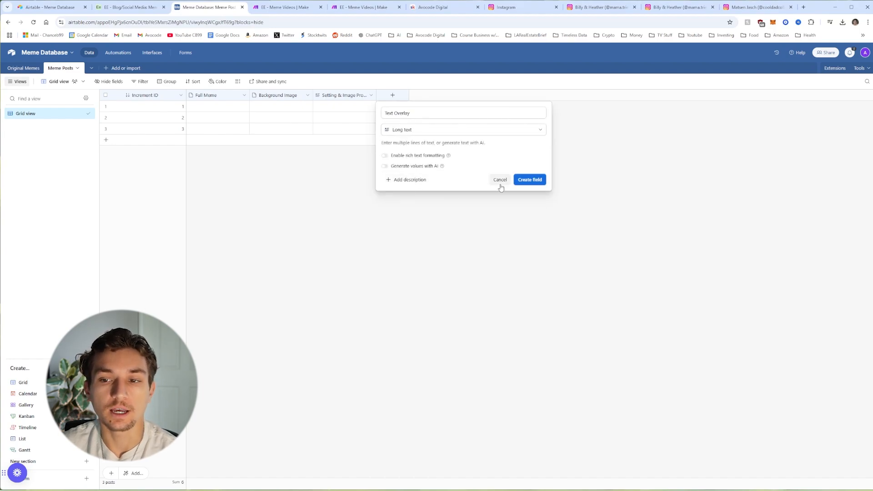
pyautogui.click(529, 180)
# Step: Add a single-line text field named Social Media Caption
pyautogui.click(457, 95)
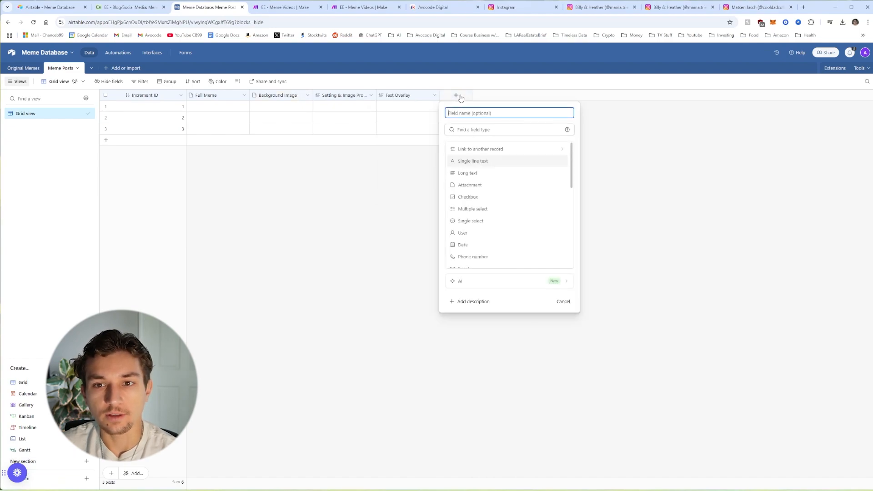
pyautogui.click(487, 166)
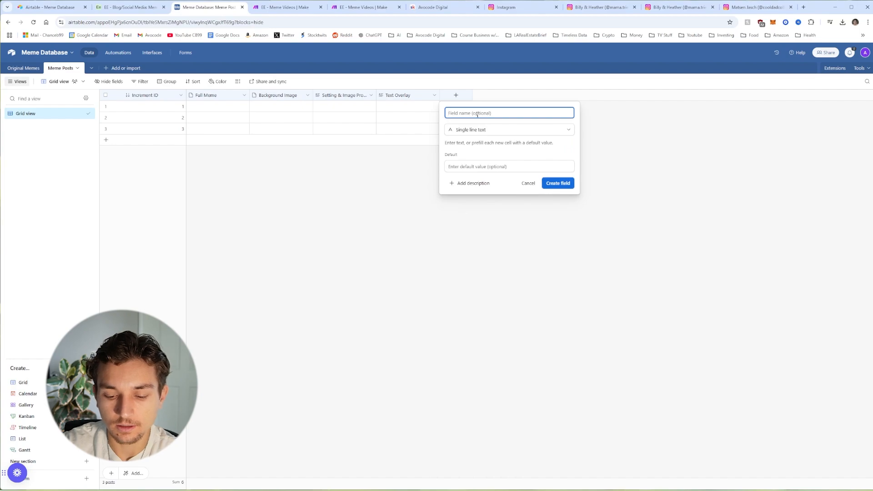
pyautogui.write('Social Media Caption')
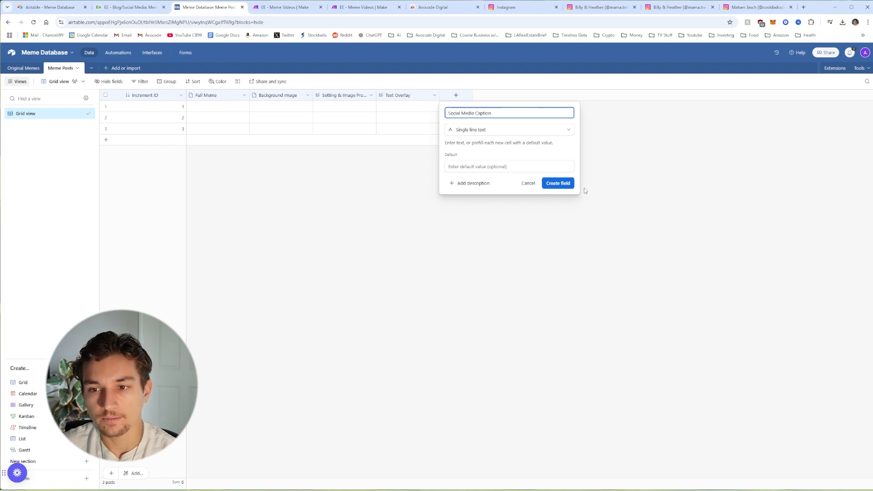
pyautogui.click(564, 184)
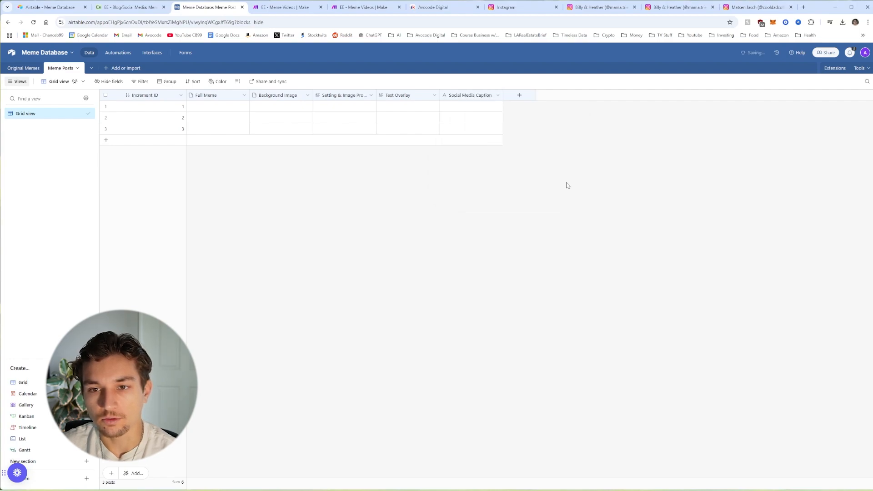
# Step: Start a new single-line field named Instagram Post ID, correcting the misspelling
pyautogui.click(523, 100)
pyautogui.click(537, 159)
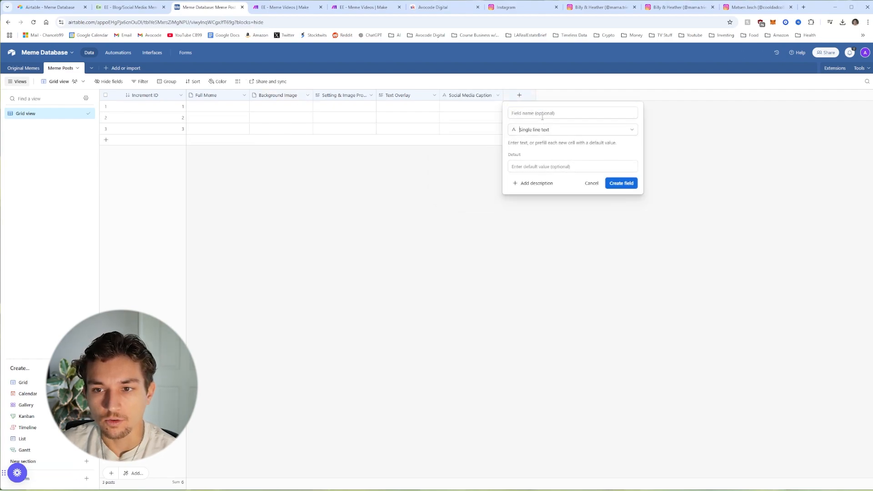
pyautogui.click(543, 114)
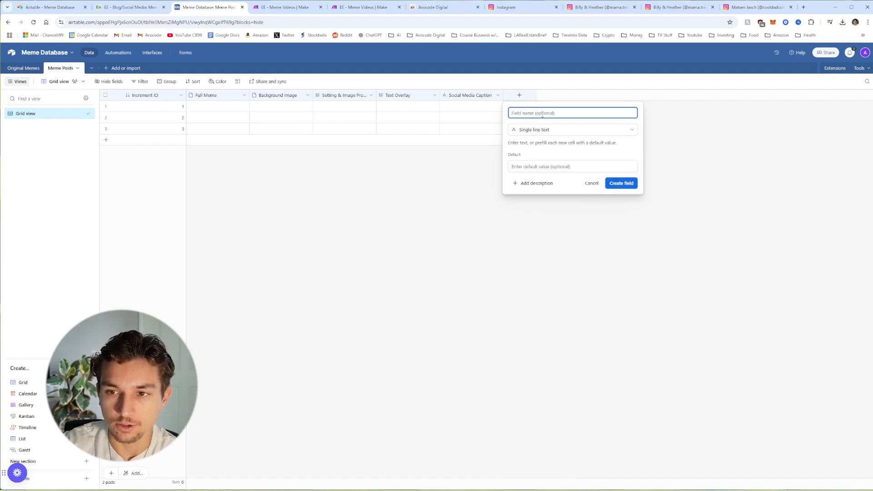
pyautogui.write('C')
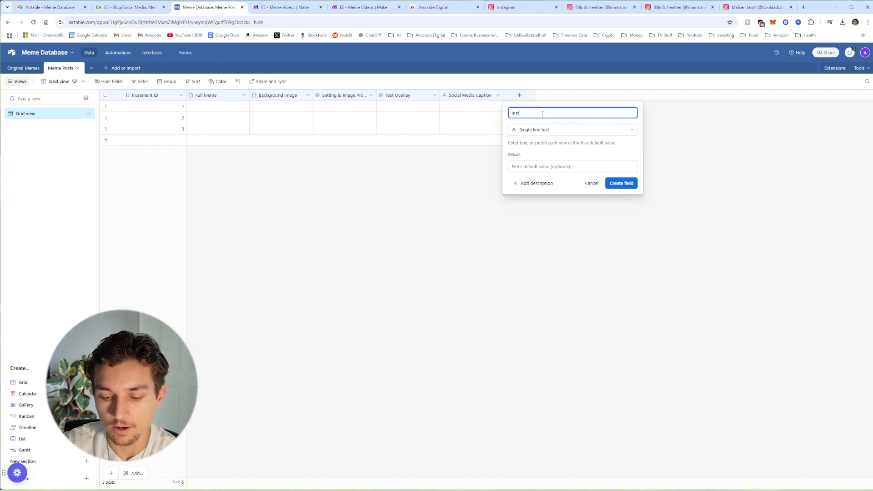
pyautogui.write('nstagam Post ID')
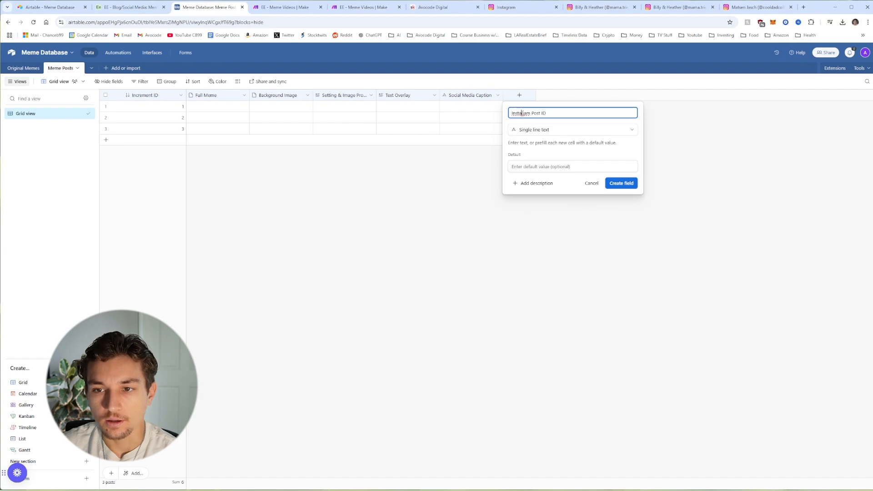
pyautogui.rightClick(521, 113)
pyautogui.click(544, 123)
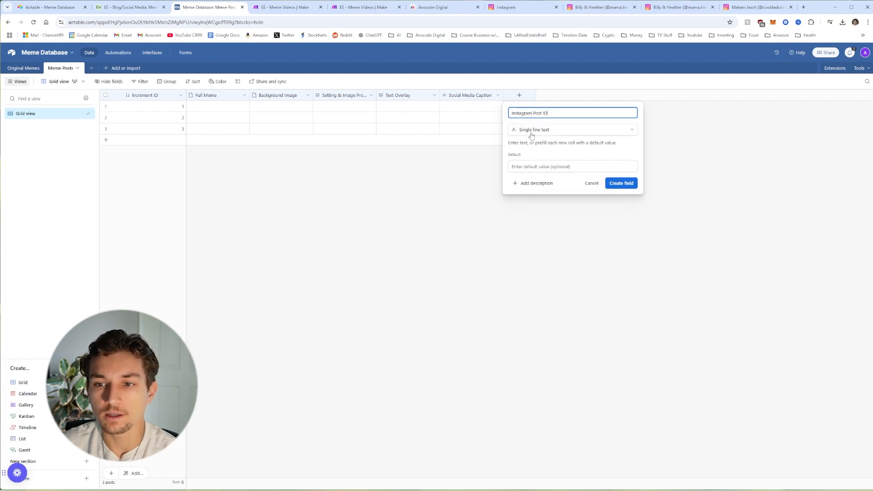
# Step: Create the Instagram Post ID field and duplicate it three times
pyautogui.click(619, 183)
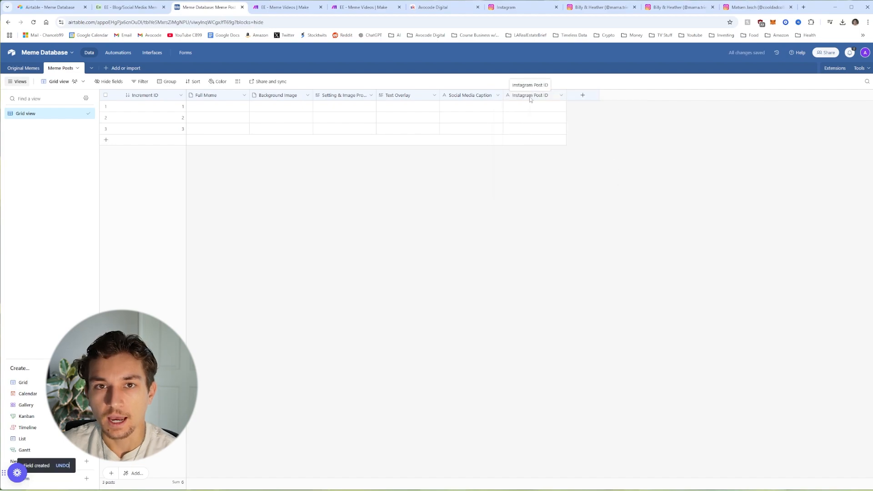
pyautogui.click(561, 95)
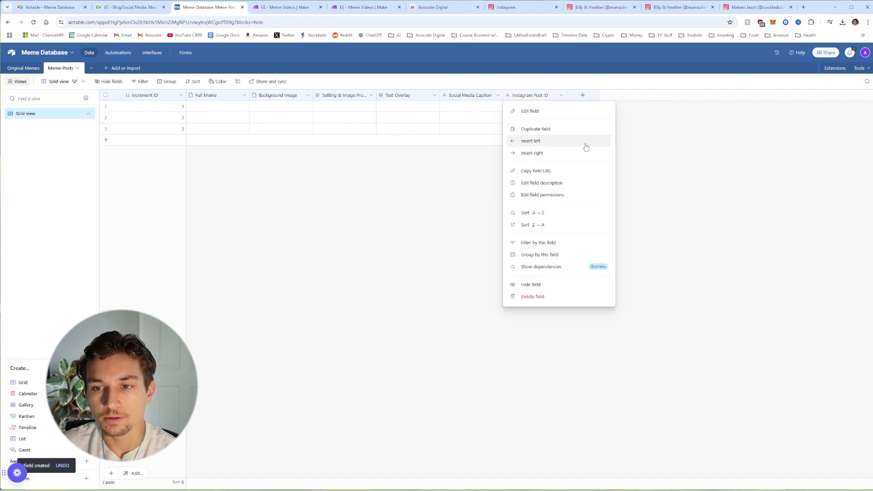
pyautogui.click(554, 128)
pyautogui.click(625, 95)
pyautogui.press('Escape')
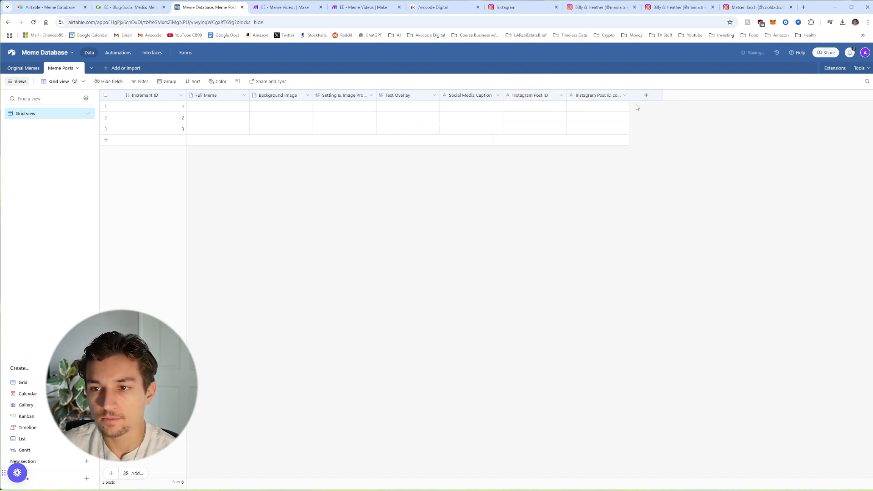
pyautogui.rightClick(647, 97)
pyautogui.click(650, 129)
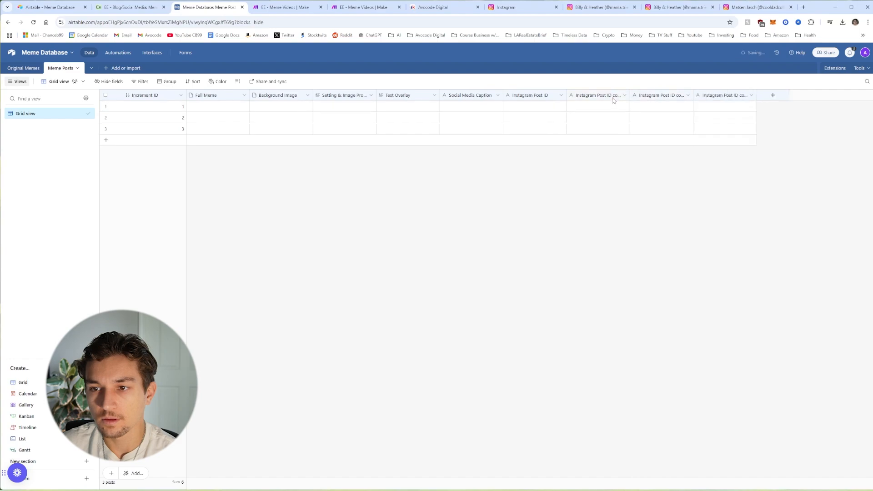
# Step: Rename the first two copies to X Post ID and Facebook Post ID
pyautogui.rightClick(613, 97)
pyautogui.click(624, 112)
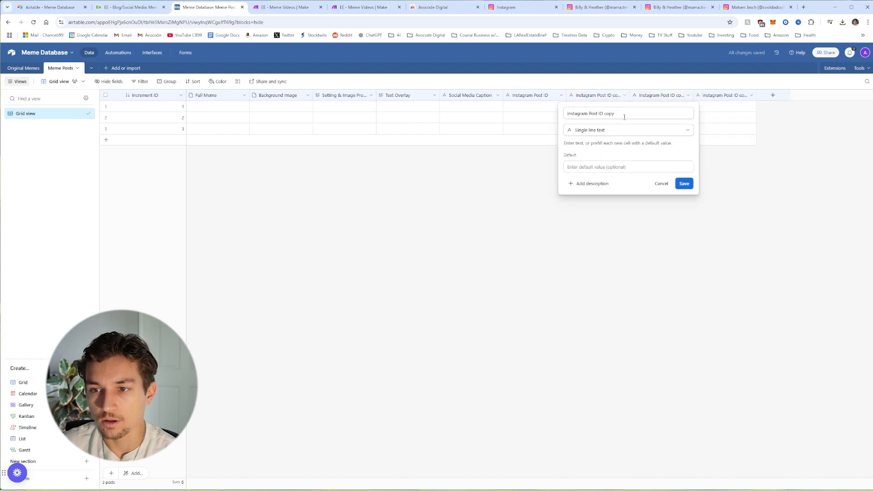
pyautogui.moveTo(625, 117); pyautogui.dragTo(557, 118)
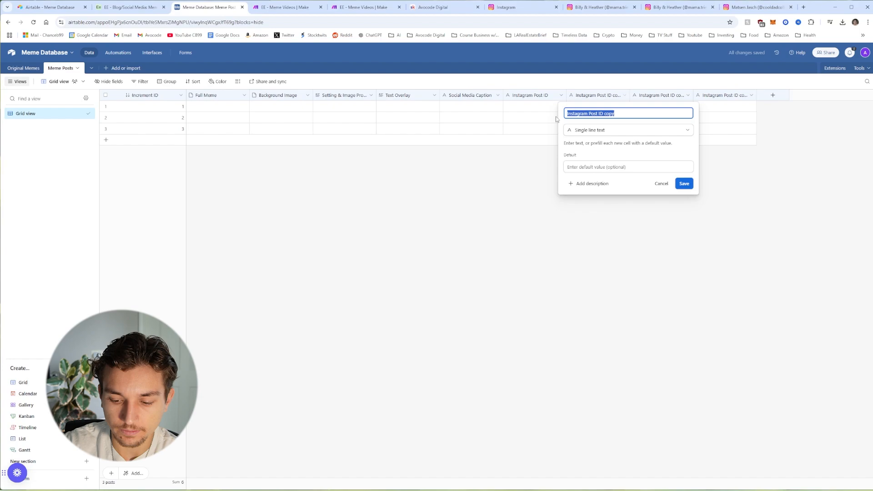
pyautogui.write('x2')
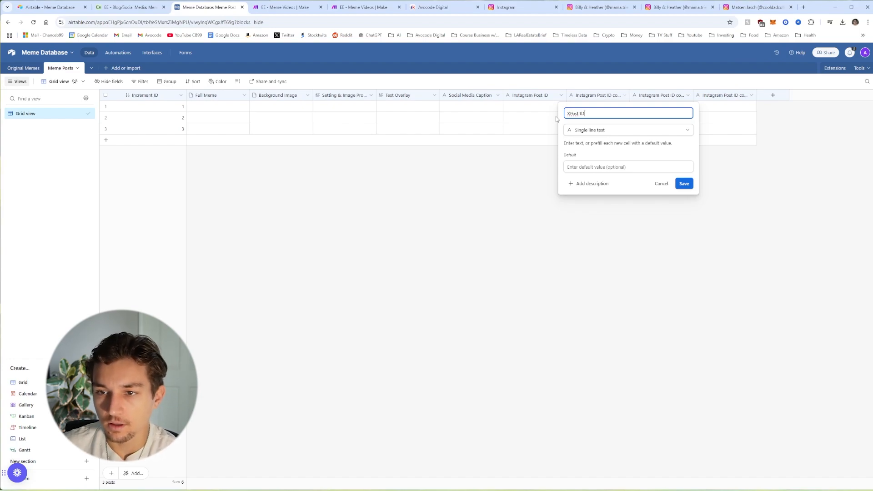
pyautogui.press('End')
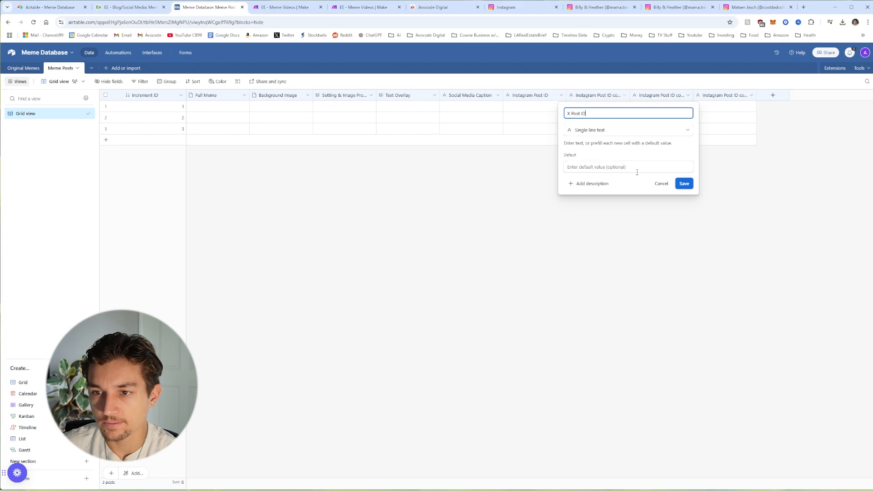
pyautogui.click(682, 184)
pyautogui.rightClick(664, 102)
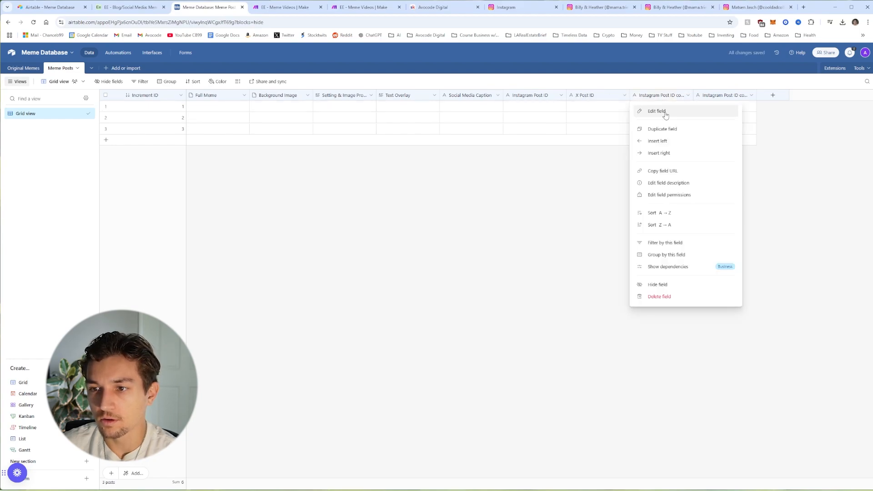
pyautogui.click(665, 112)
pyautogui.moveTo(626, 113); pyautogui.dragTo(567, 117)
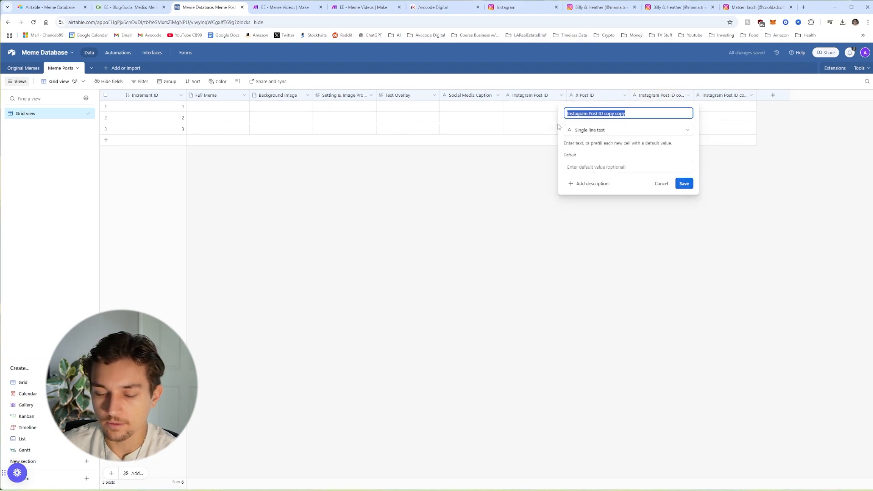
pyautogui.write('Facebo')
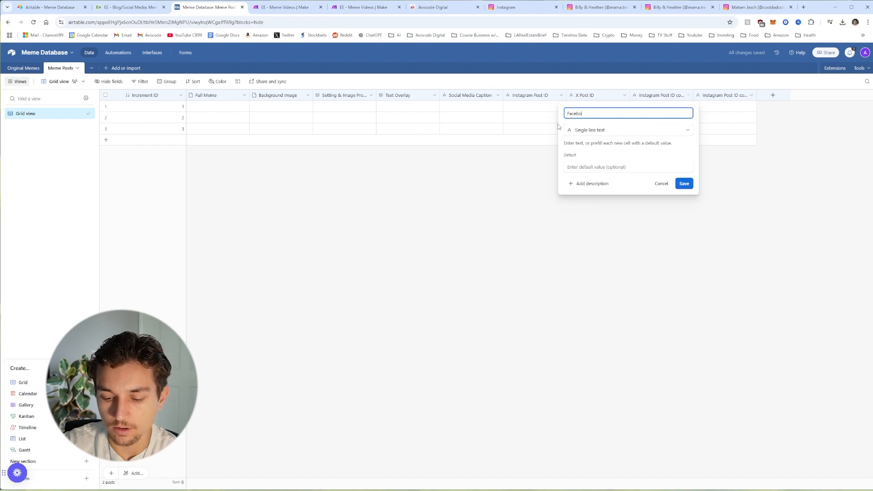
pyautogui.write('ok Post ID')
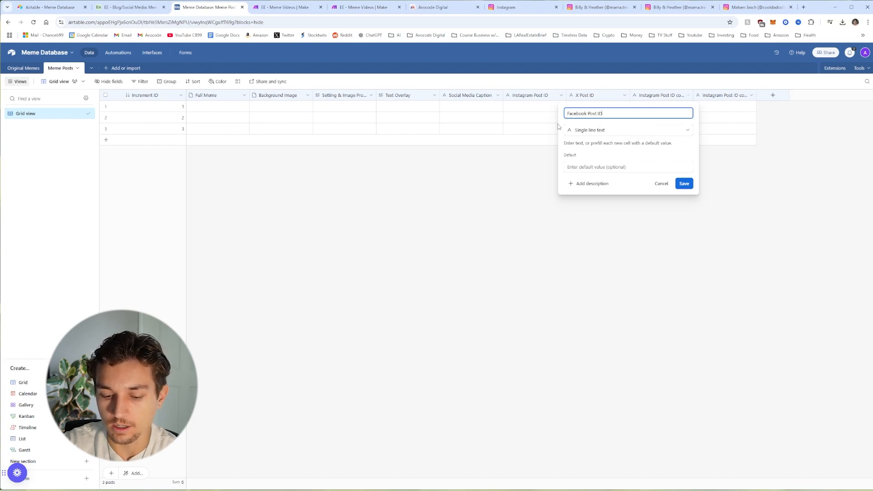
pyautogui.click(684, 183)
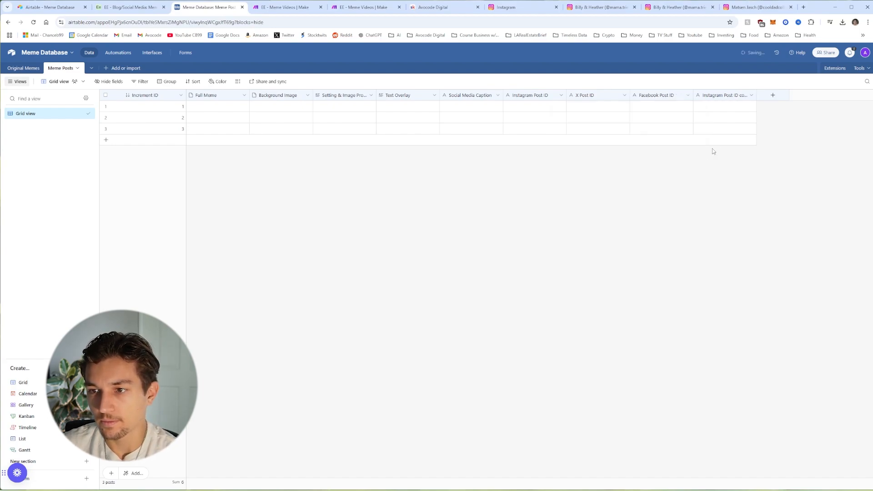
# Step: Rename the third copy to YouTube Post ID
pyautogui.rightClick(723, 100)
pyautogui.click(716, 127)
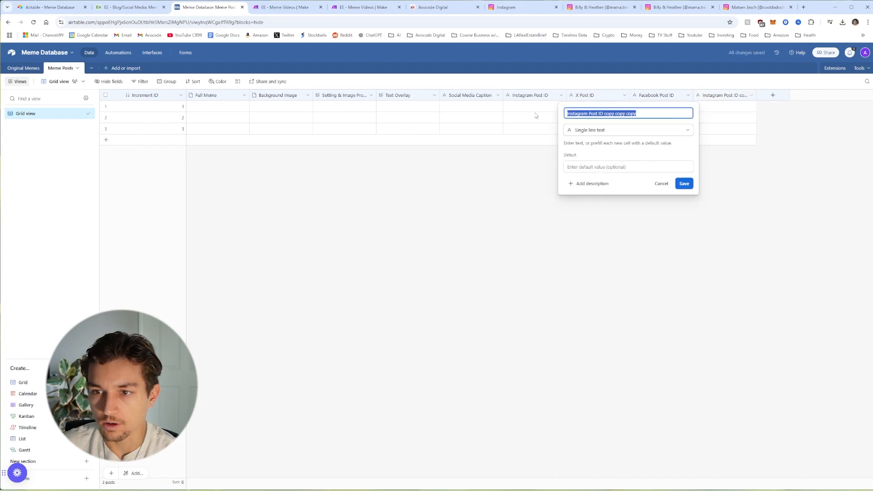
pyautogui.write('You')
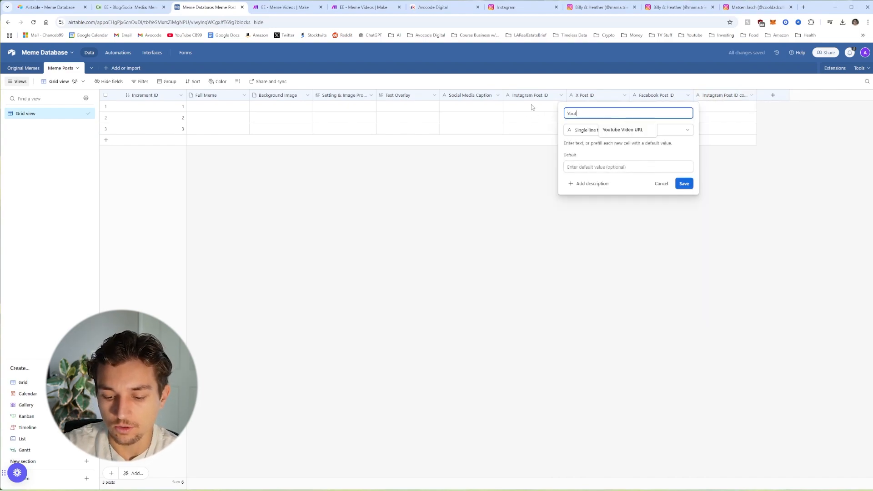
pyautogui.write('t')
pyautogui.press('BackSpace')
pyautogui.write('Tu')
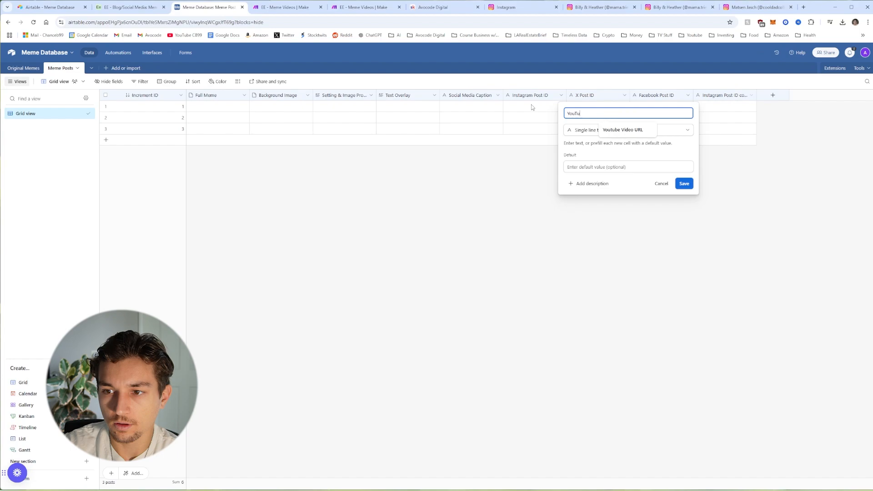
pyautogui.write('be P')
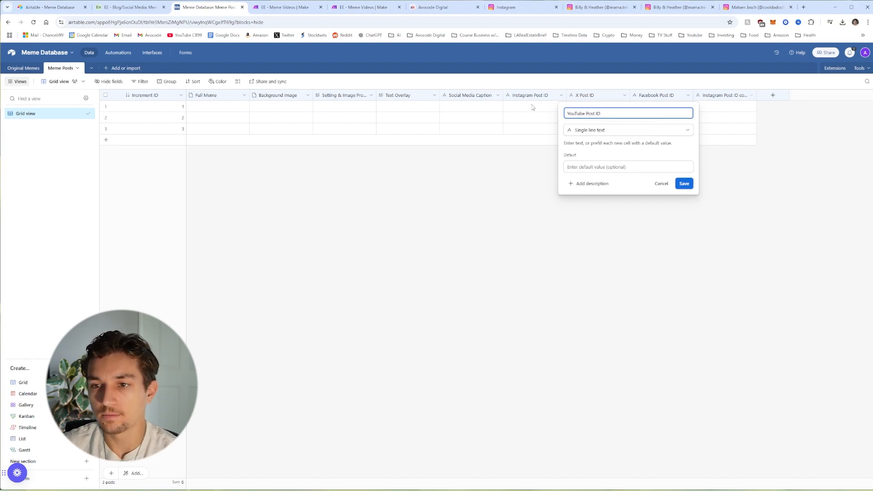
pyautogui.write('ost ID')
pyautogui.click(684, 185)
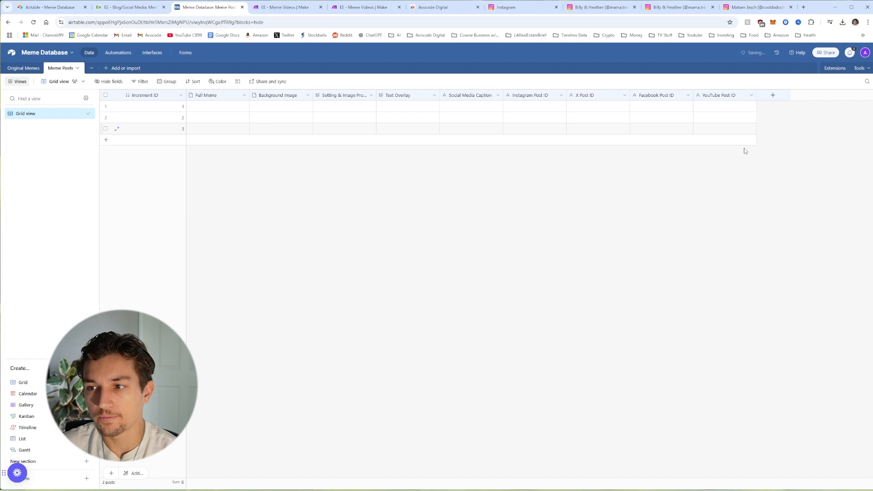
pyautogui.click(762, 98)
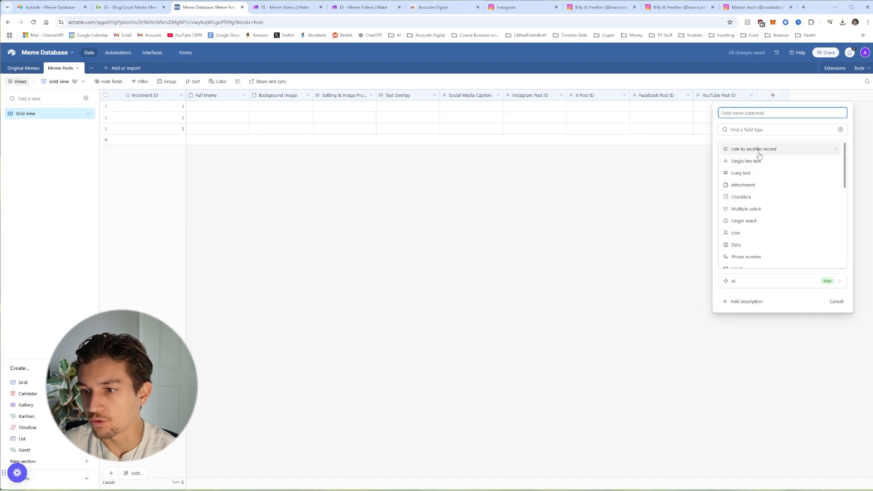
# Step: Add a single-record Original Memes link field, skip lookups, and check the linked Original Memes table
pyautogui.click(759, 153)
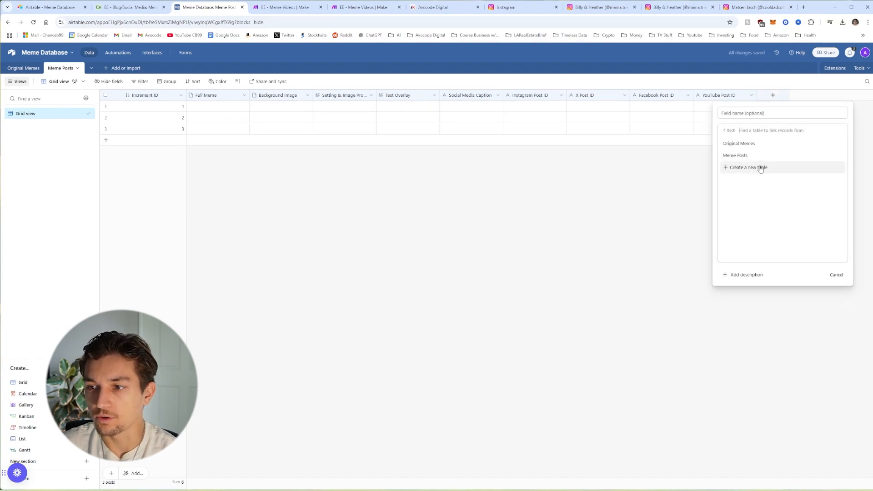
pyautogui.click(744, 145)
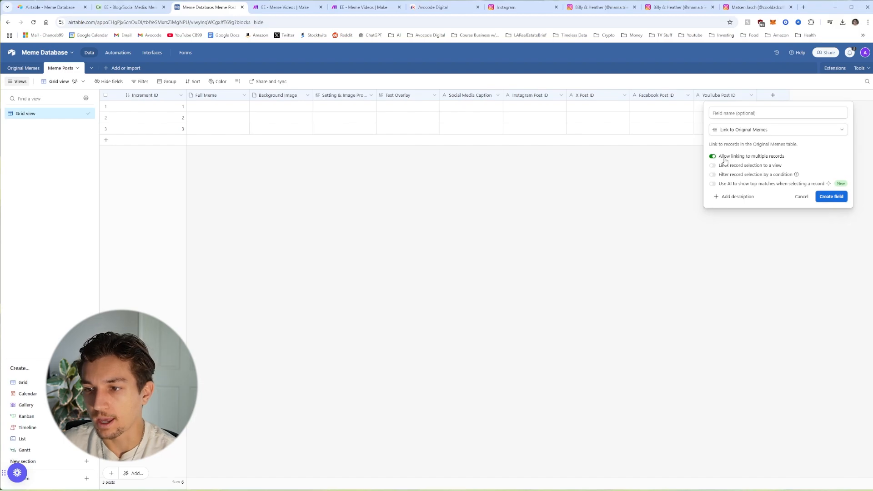
pyautogui.click(722, 157)
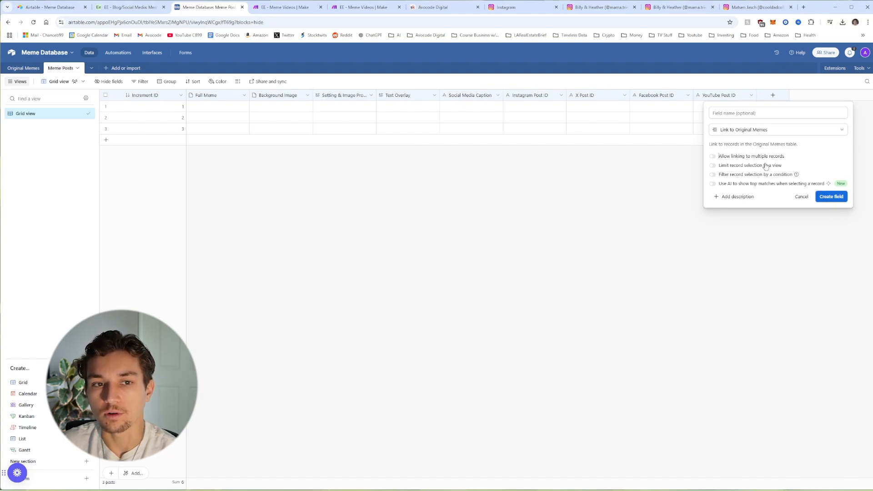
pyautogui.click(832, 197)
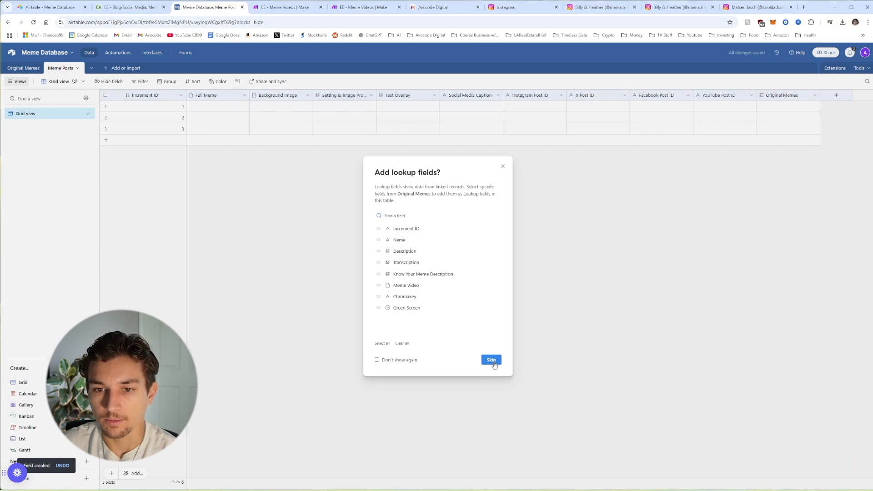
pyautogui.click(492, 361)
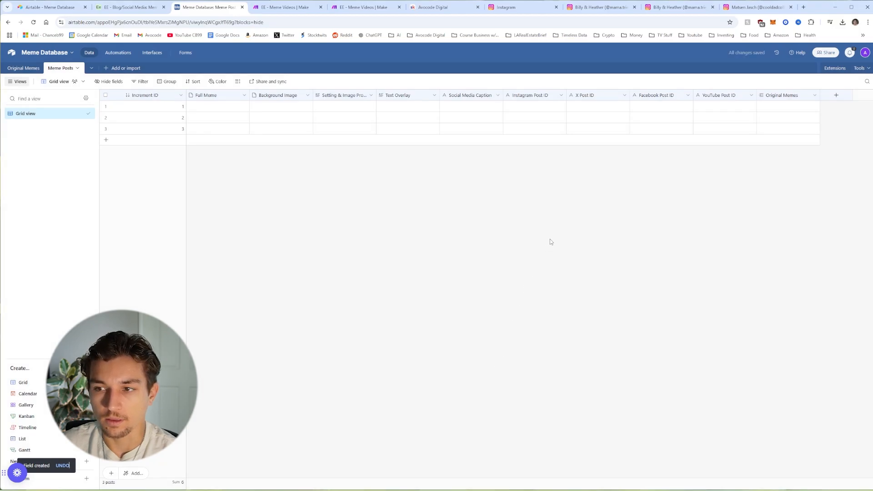
pyautogui.click(26, 69)
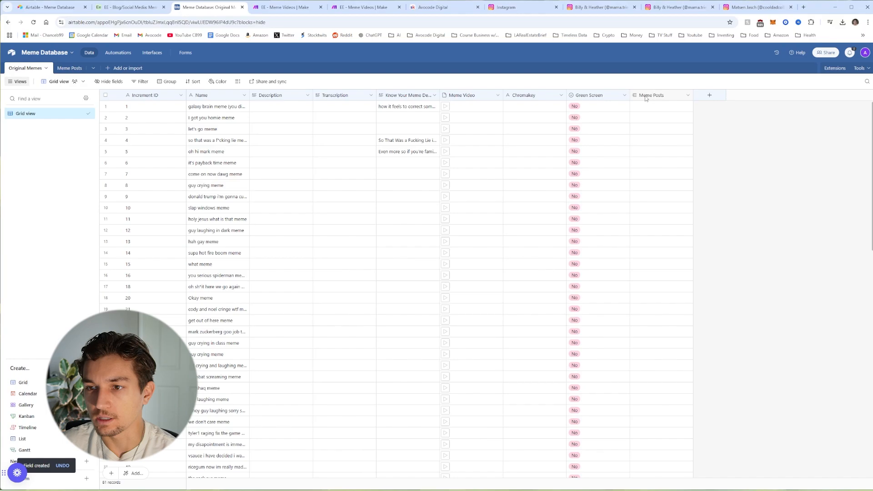
pyautogui.click(69, 68)
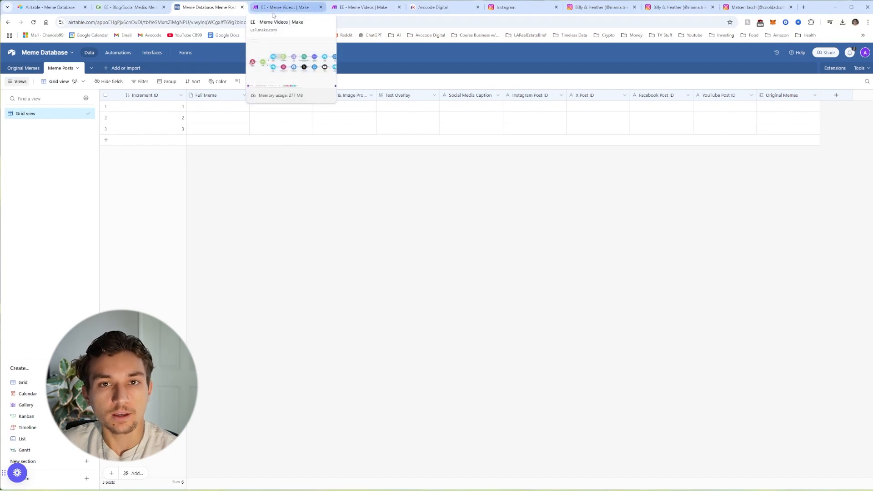
# Step: Open a blank new scenario editor from Make's All scenarios list
pyautogui.click(364, 7)
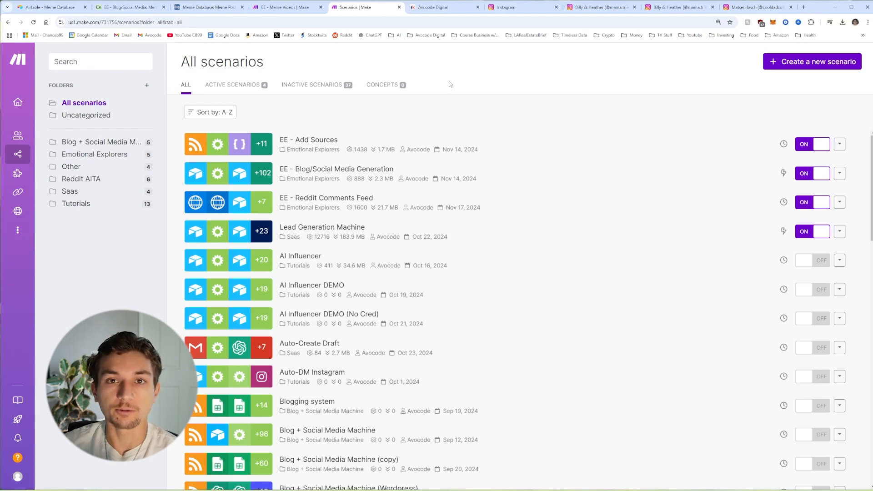
pyautogui.click(818, 65)
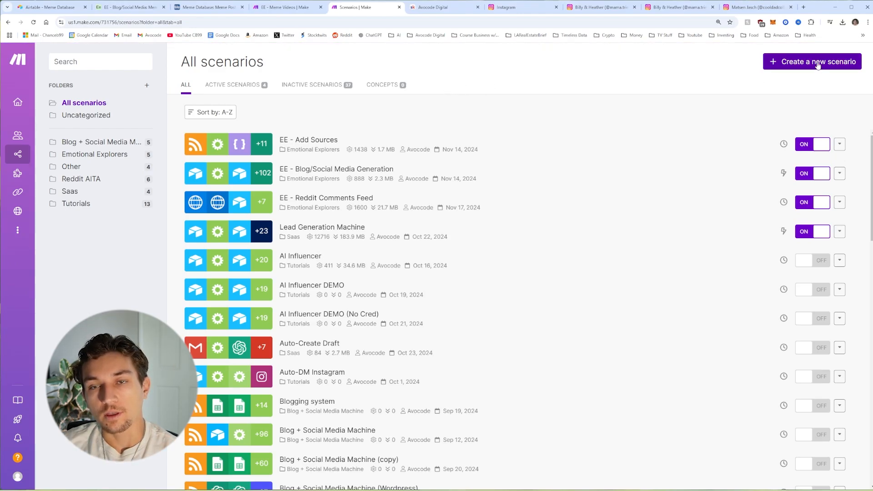
pyautogui.moveTo(29, 160)
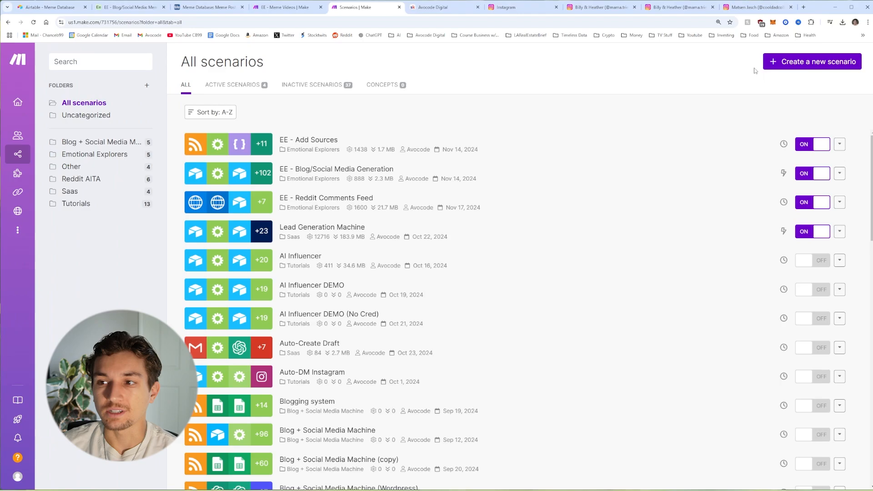
pyautogui.click(818, 66)
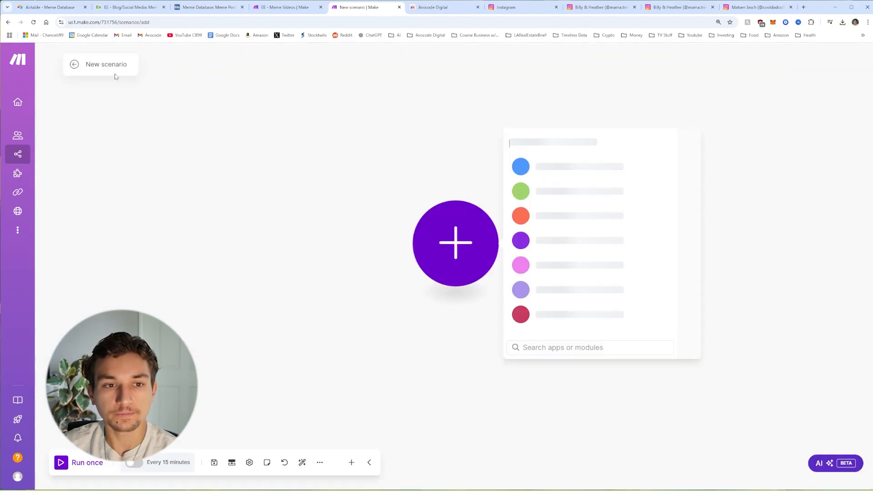
# Step: Rename the new scenario to 'Meme Videos Demo'
pyautogui.click(119, 72)
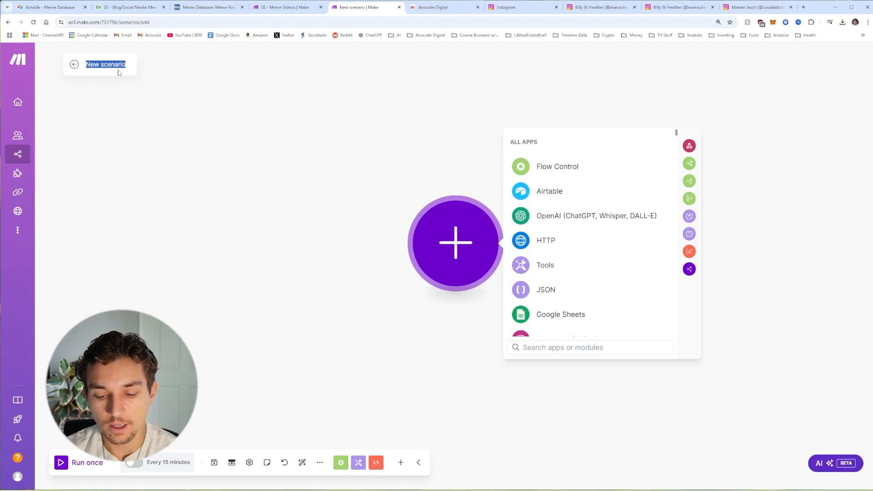
pyautogui.write('Meme')
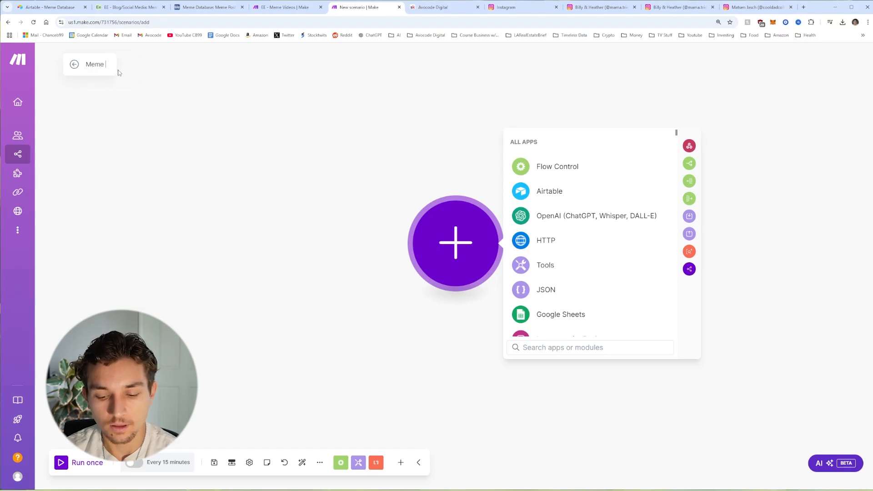
pyautogui.write(' Videos ')
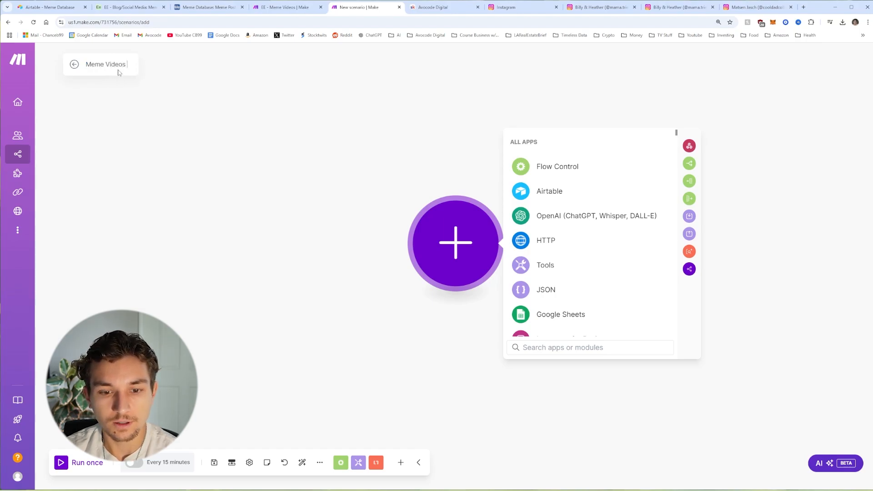
pyautogui.write('Demo')
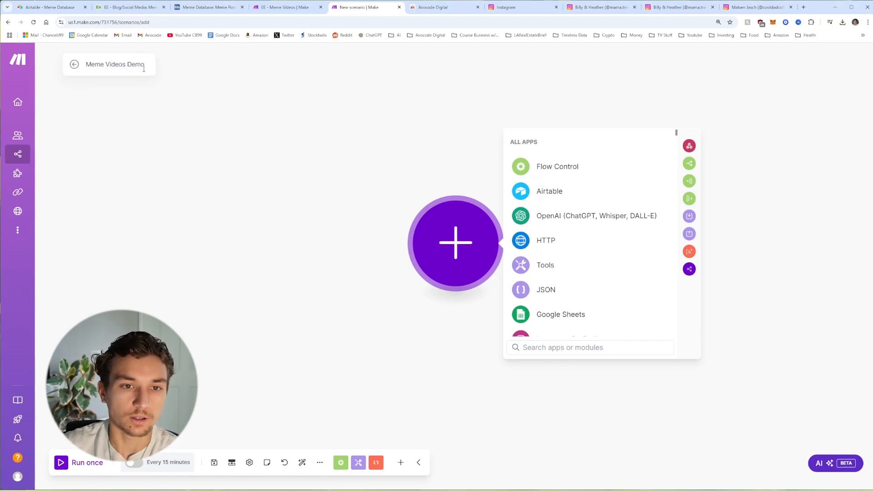
pyautogui.click(190, 111)
# Step: Add a Webhooks Custom webhook as the scenario's first module
pyautogui.click(462, 246)
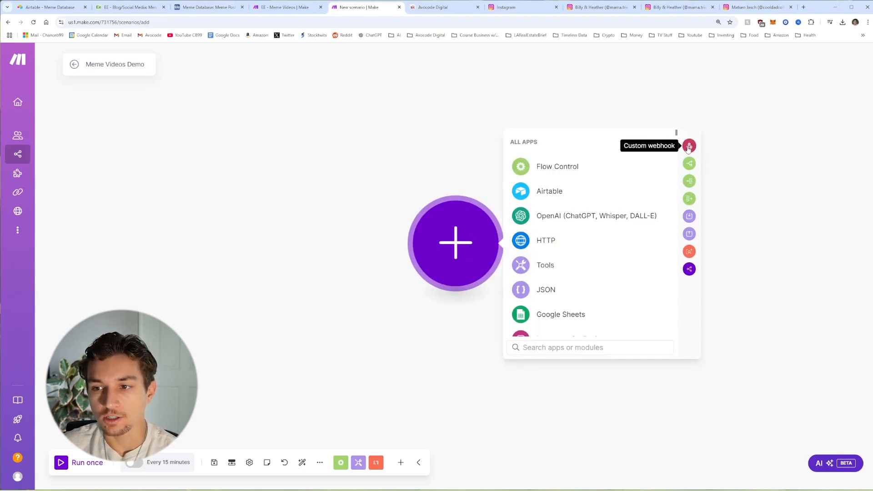
pyautogui.scroll(-2, 614, 255)
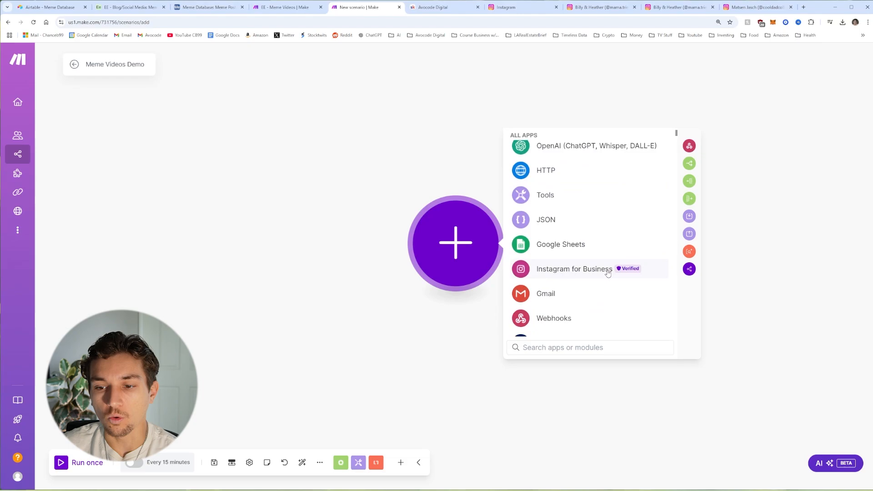
pyautogui.write('webhook')
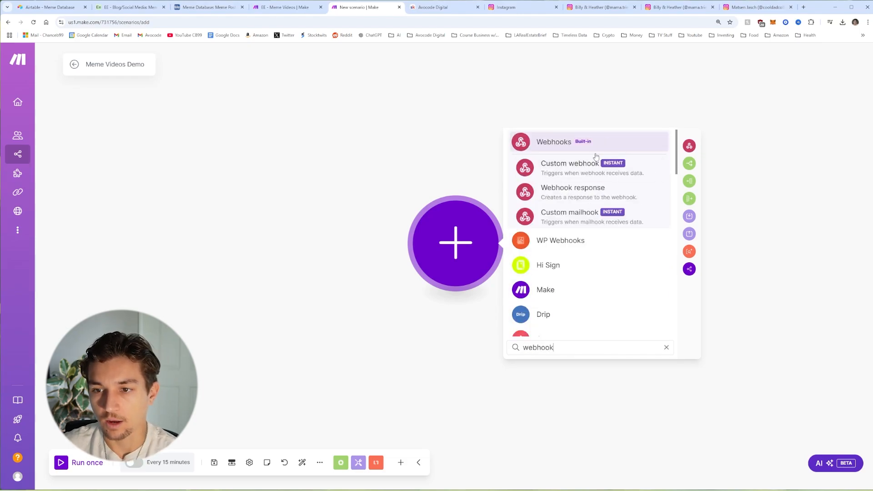
pyautogui.click(578, 171)
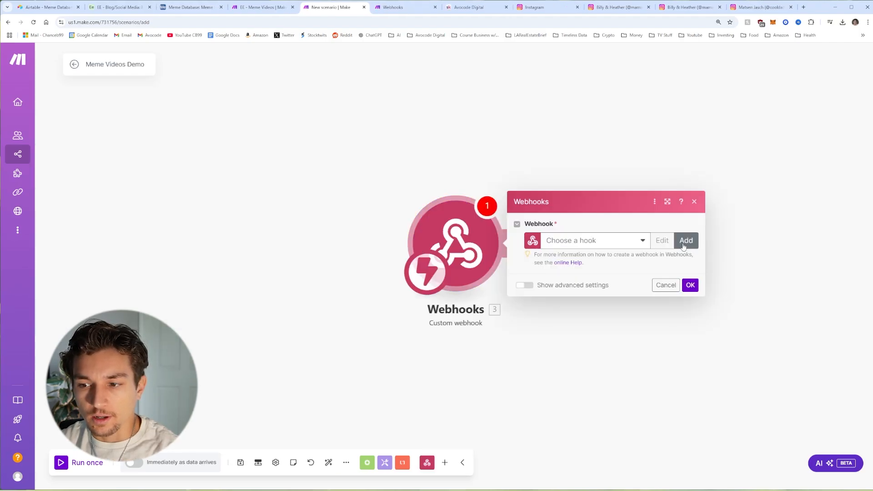
# Step: Create a new webhook named 'Meme Videos Demo' for the trigger, confirm, and save the scenario
pyautogui.click(684, 246)
pyautogui.moveTo(605, 205); pyautogui.dragTo(487, 212)
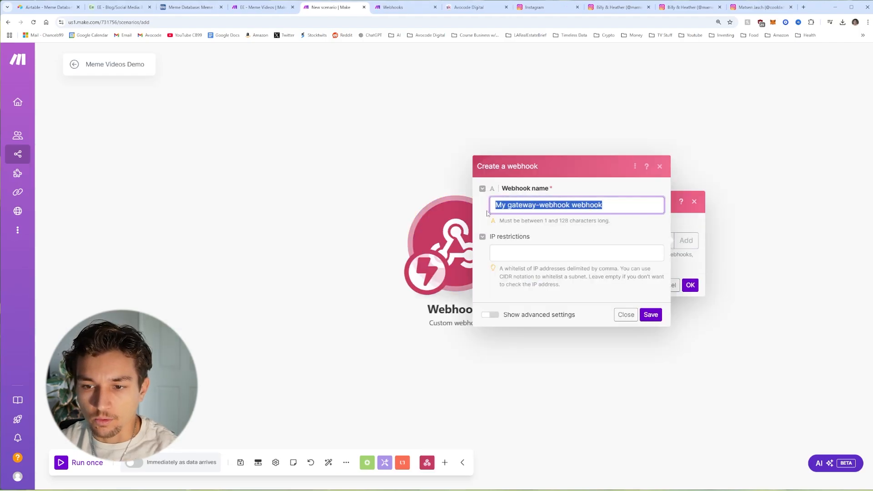
pyautogui.write('Meme Videos Demo')
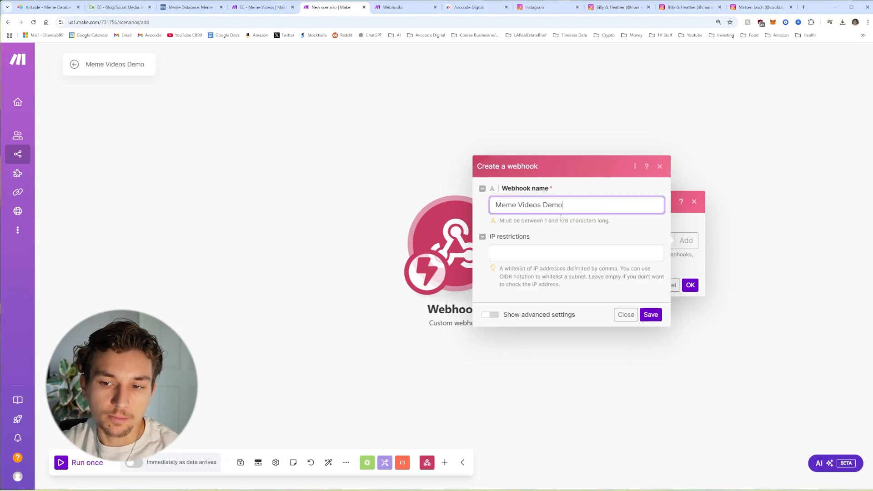
pyautogui.click(650, 314)
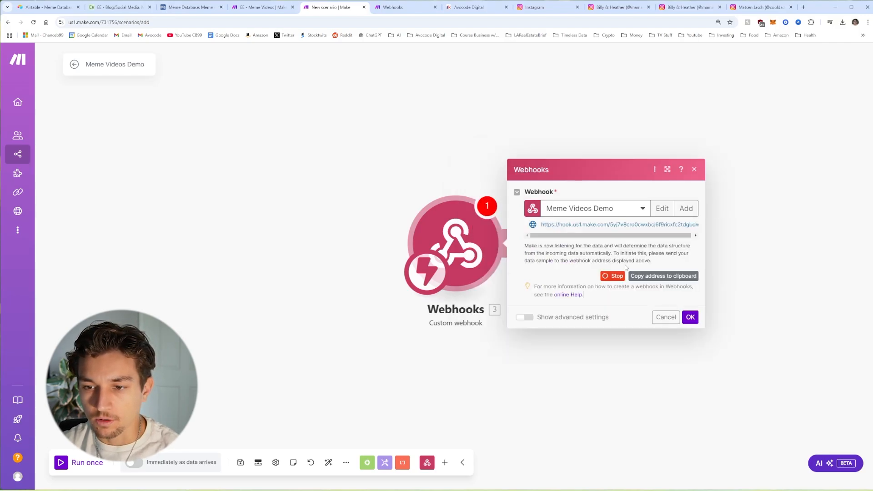
pyautogui.click(690, 317)
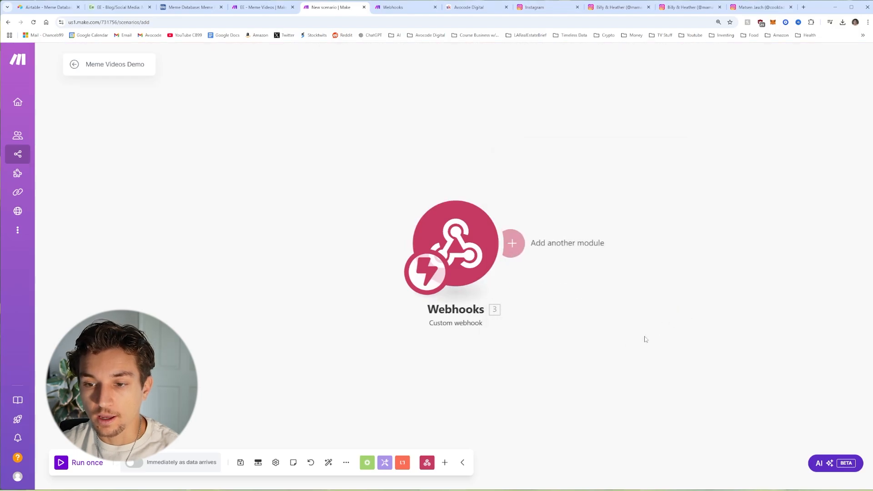
pyautogui.click(240, 462)
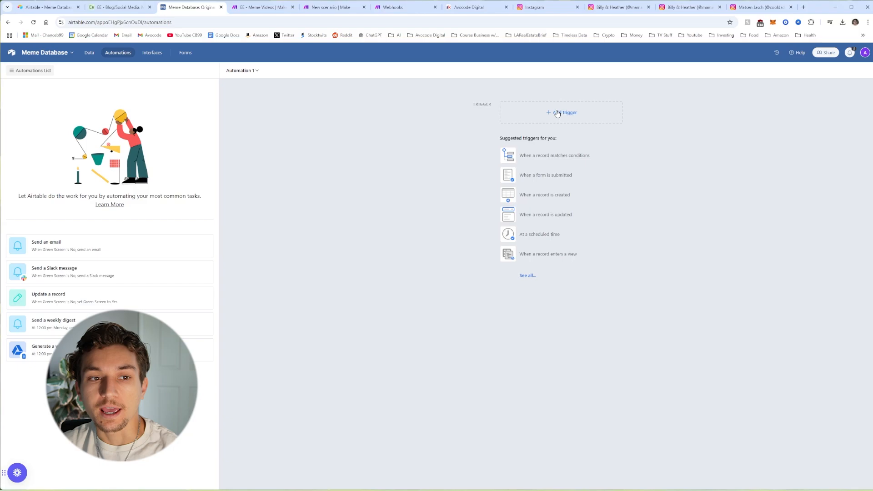
# Step: Go to the Meme Database automations and choose the scheduled-time trigger
pyautogui.click(89, 52)
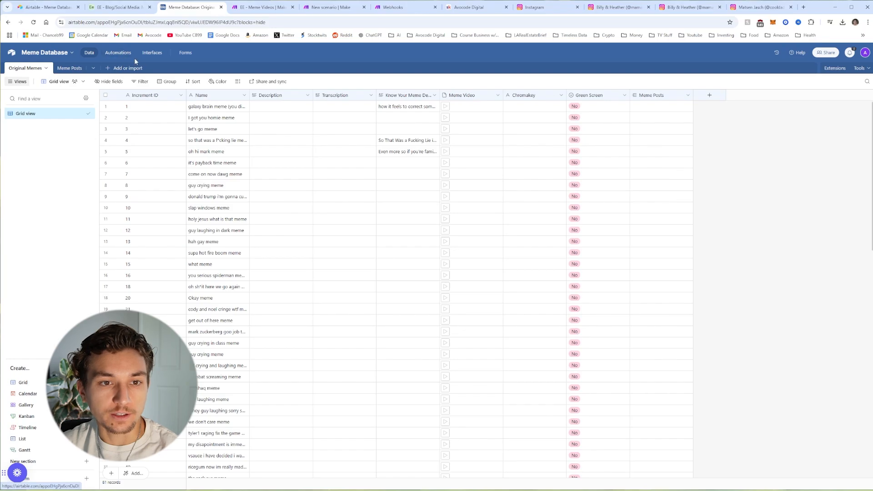
pyautogui.click(123, 55)
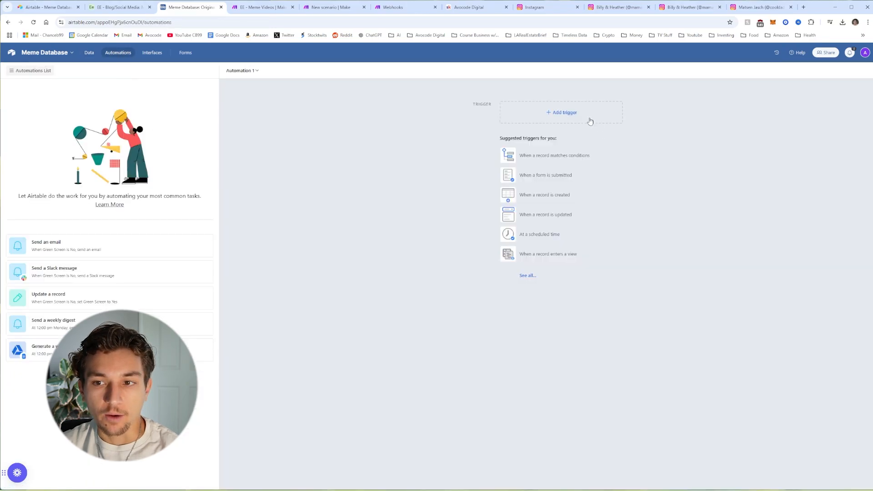
pyautogui.click(555, 112)
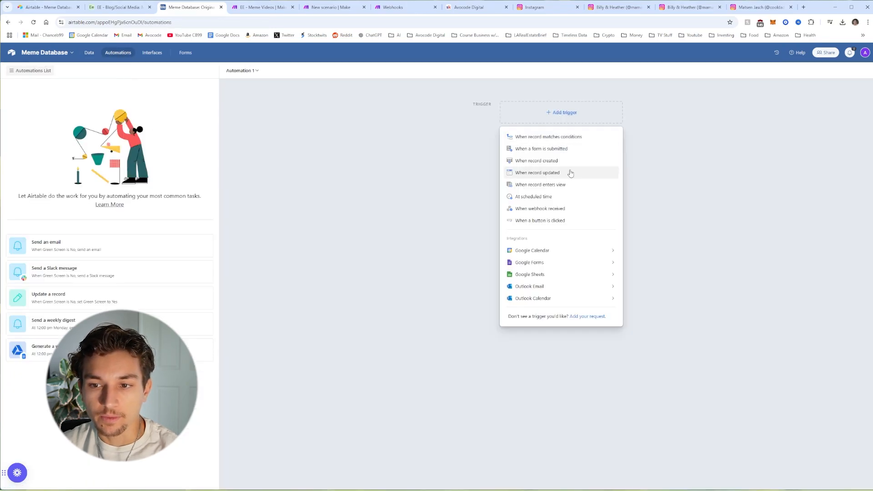
pyautogui.click(553, 197)
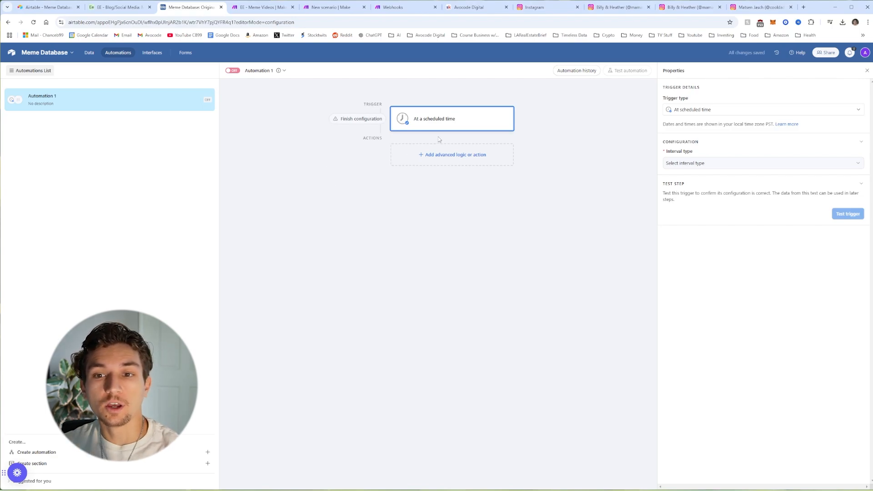
# Step: Schedule the automation to run every 1 day at 12:00pm
pyautogui.click(716, 164)
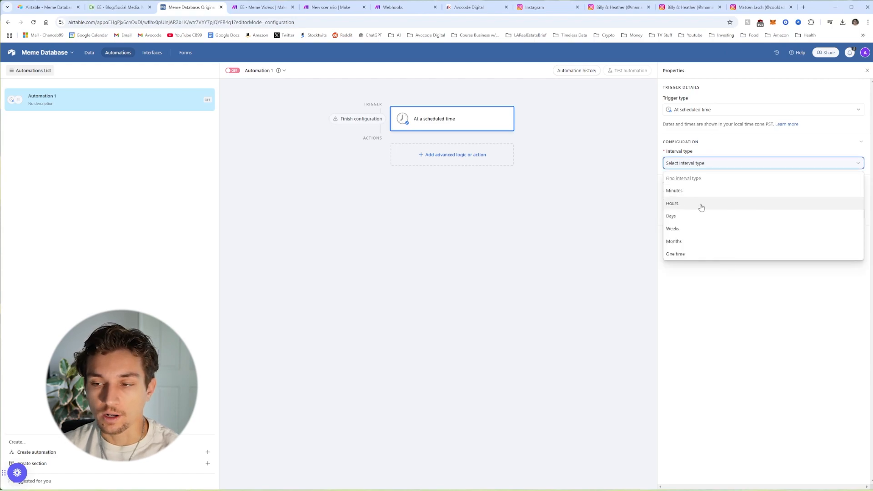
pyautogui.click(691, 218)
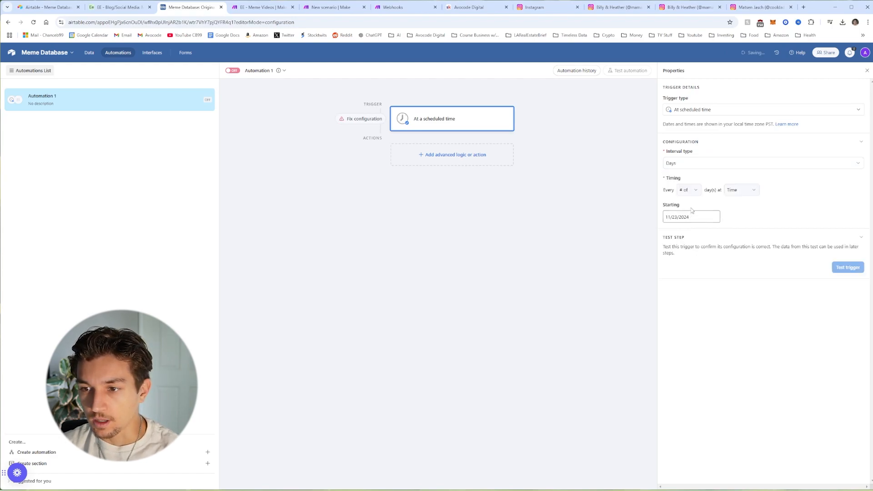
pyautogui.click(689, 190)
pyautogui.click(689, 190)
pyautogui.click(737, 190)
pyautogui.scroll(-6, 741, 241)
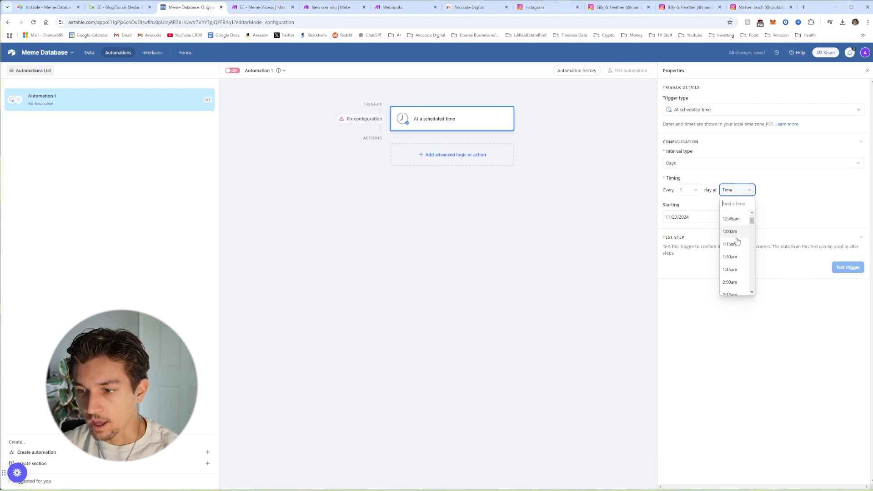
pyautogui.scroll(-6, 744, 245)
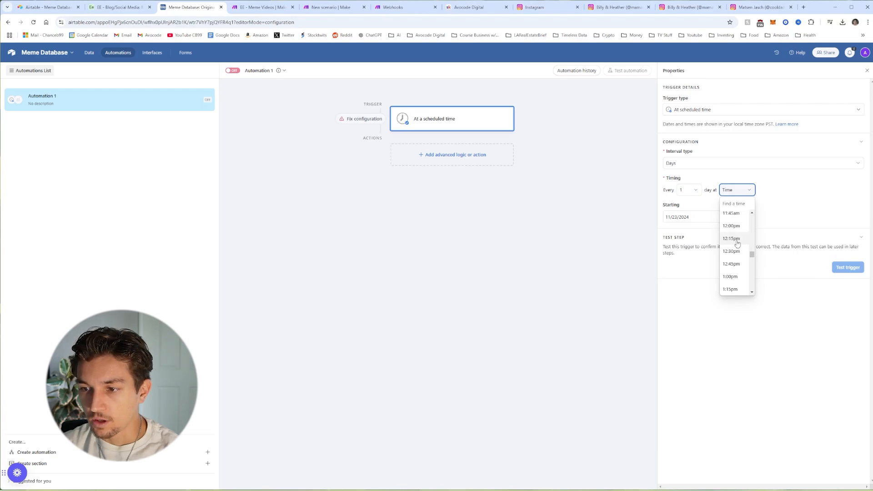
pyautogui.click(737, 227)
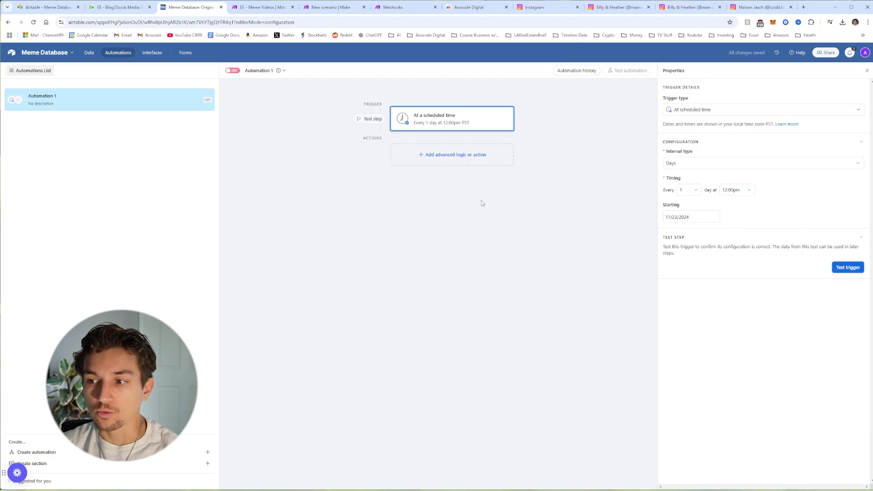
pyautogui.click(451, 156)
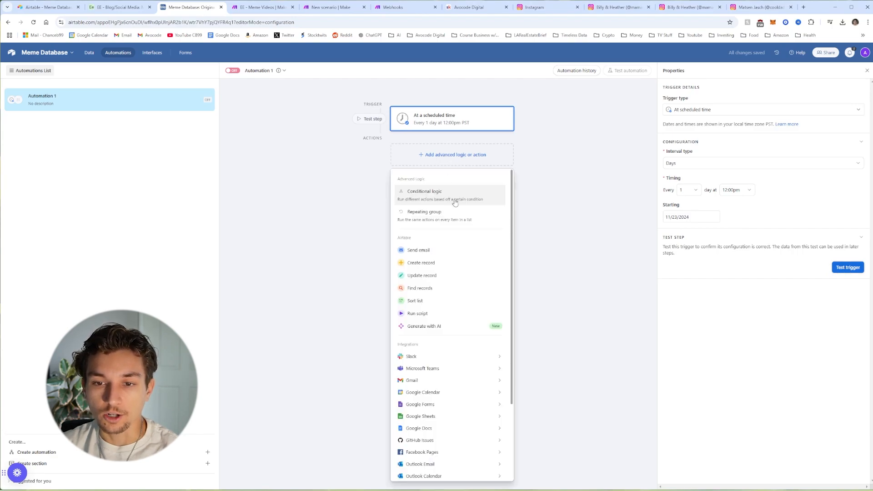
# Step: Add a Run script action, replace the sample code with the fetch script, and empty its URL
pyautogui.click(430, 317)
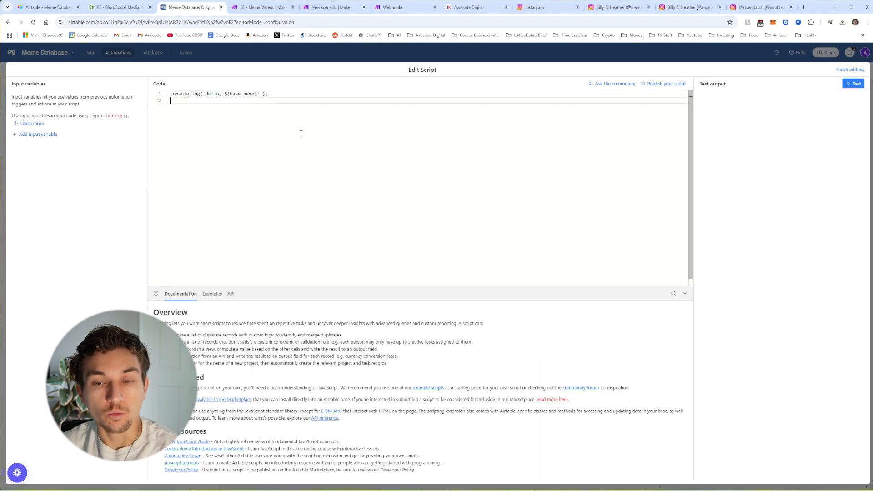
pyautogui.hotkey('ctrl', 'a')
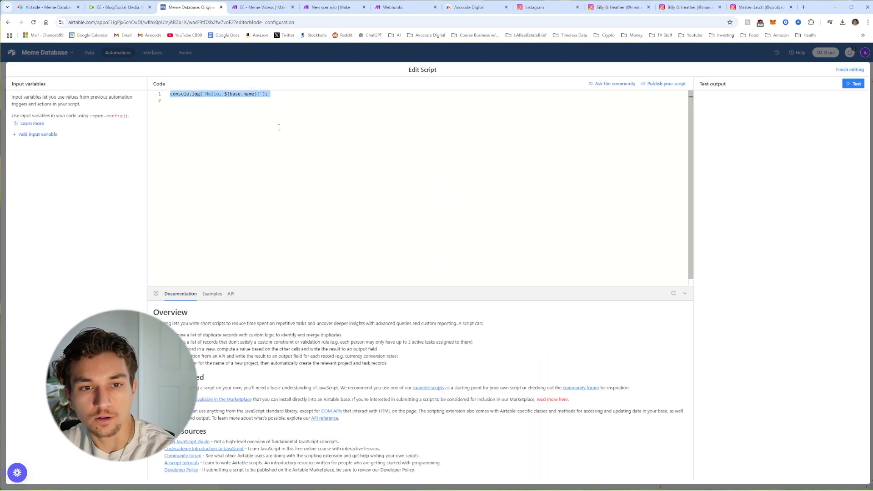
pyautogui.press('BackSpace')
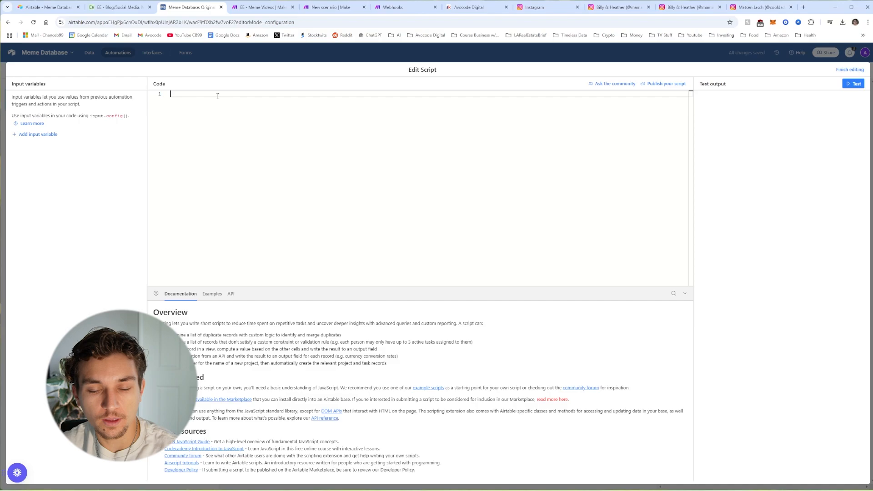
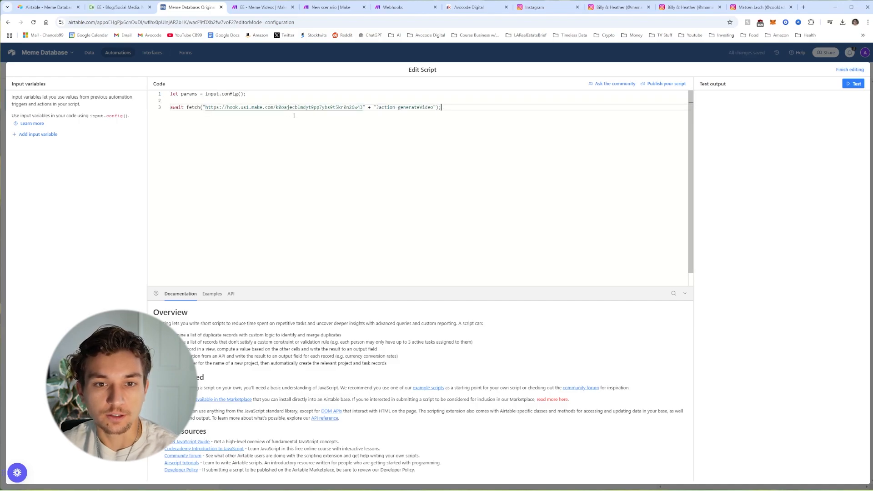
pyautogui.moveTo(364, 110); pyautogui.dragTo(208, 107)
pyautogui.press('BackSpace')
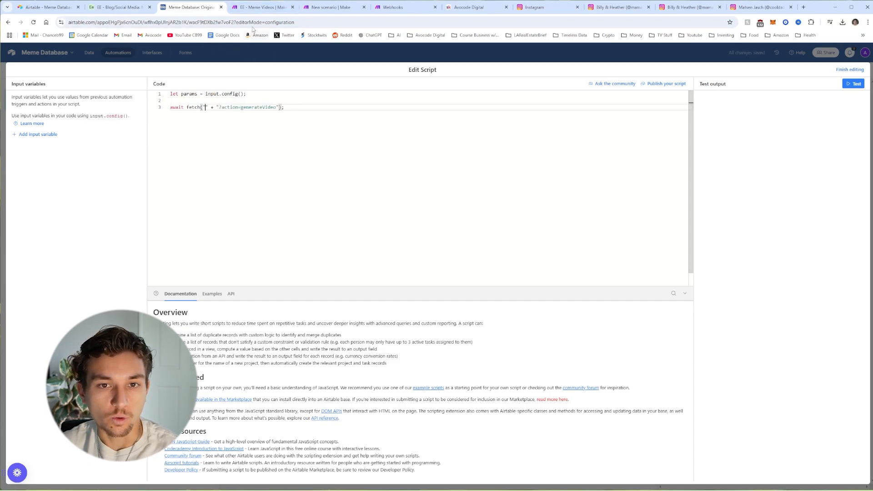
pyautogui.hotkey('ctrl', 'a')
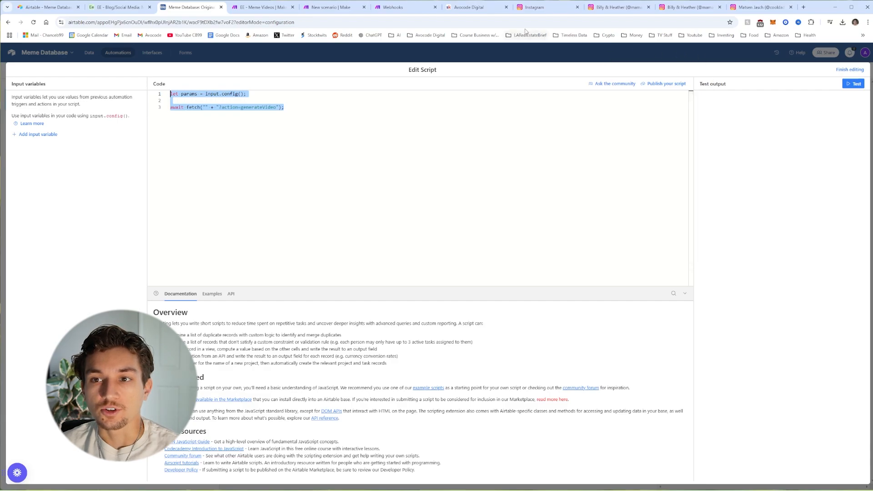
pyautogui.click(474, 7)
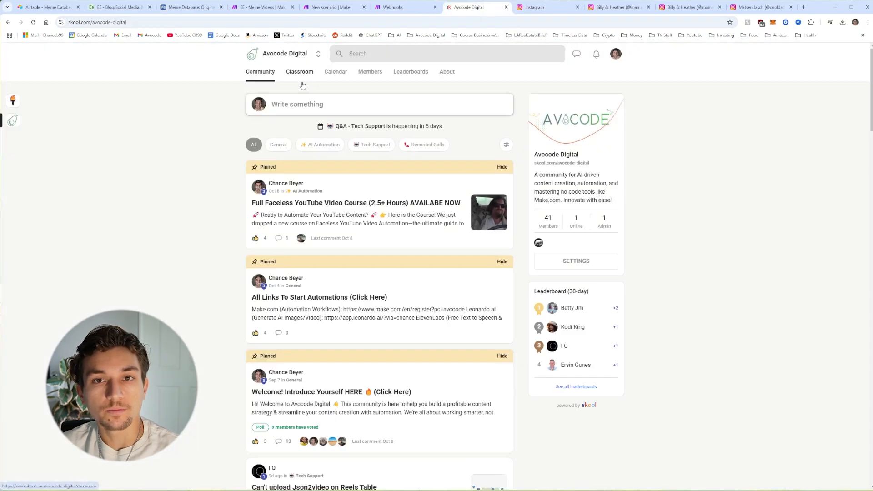
pyautogui.click(188, 8)
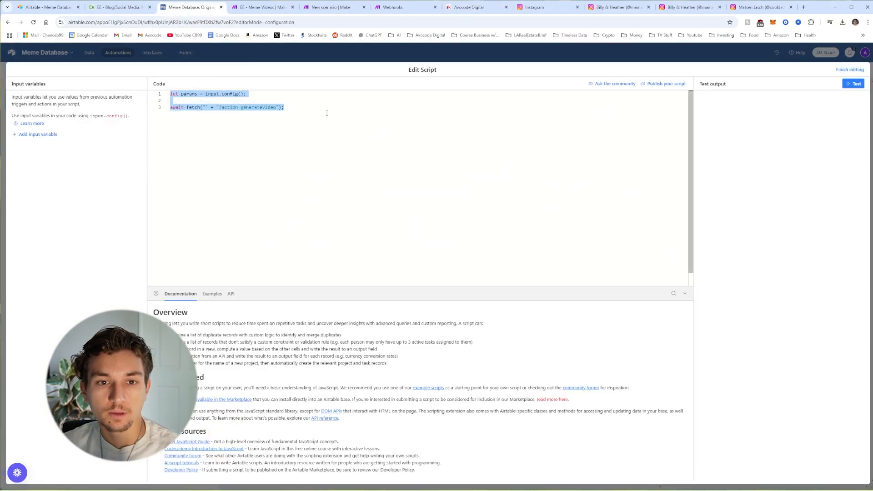
pyautogui.click(302, 116)
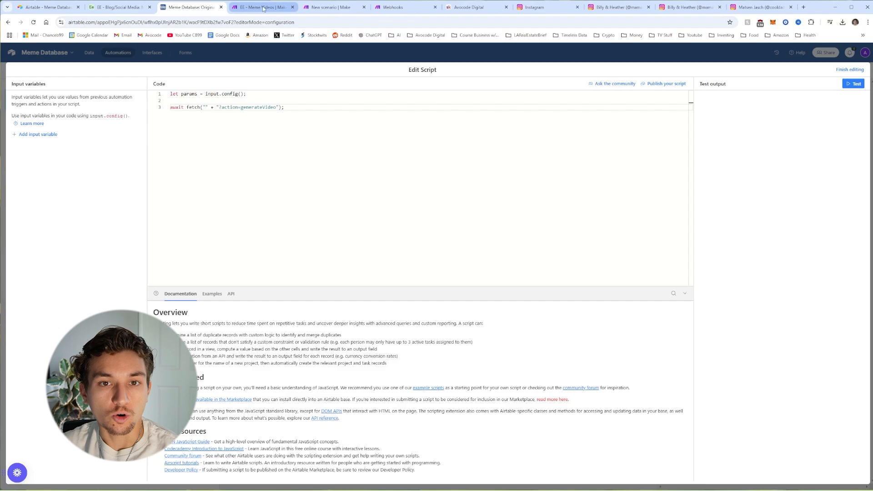
# Step: Paste the copied Make webhook address into the script's fetch before ?action=generateVideo and finish editing
pyautogui.click(328, 7)
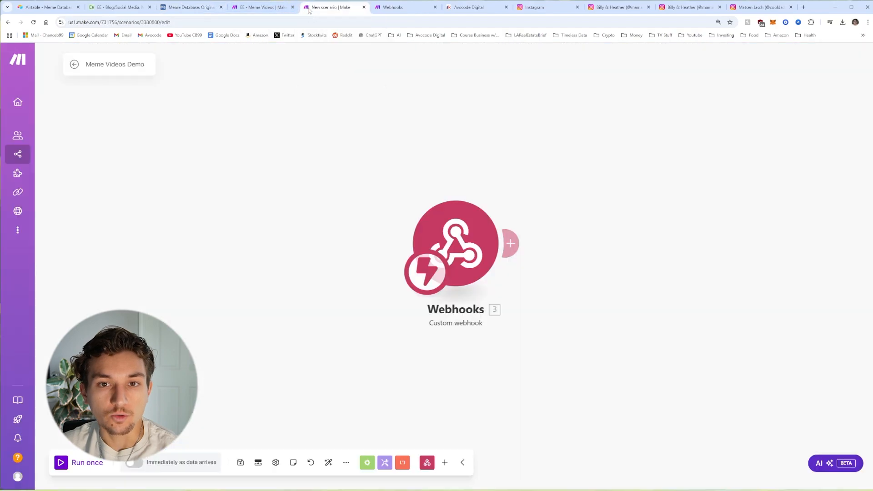
pyautogui.click(463, 246)
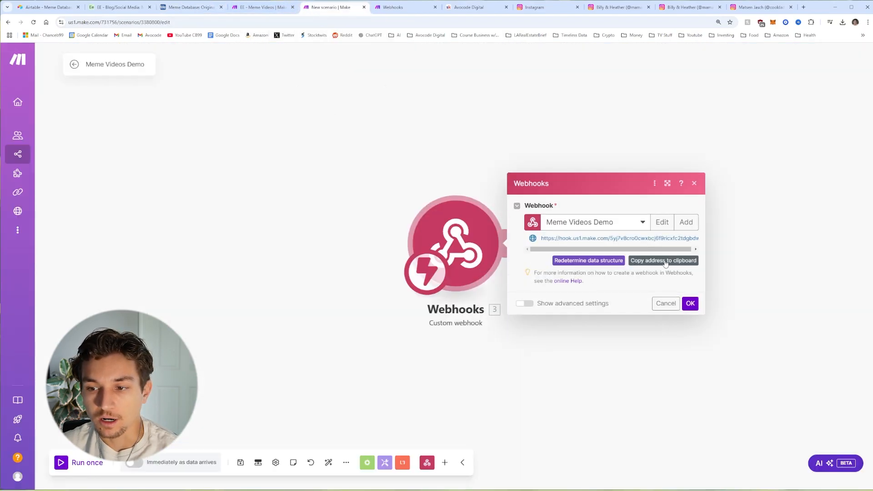
pyautogui.click(689, 304)
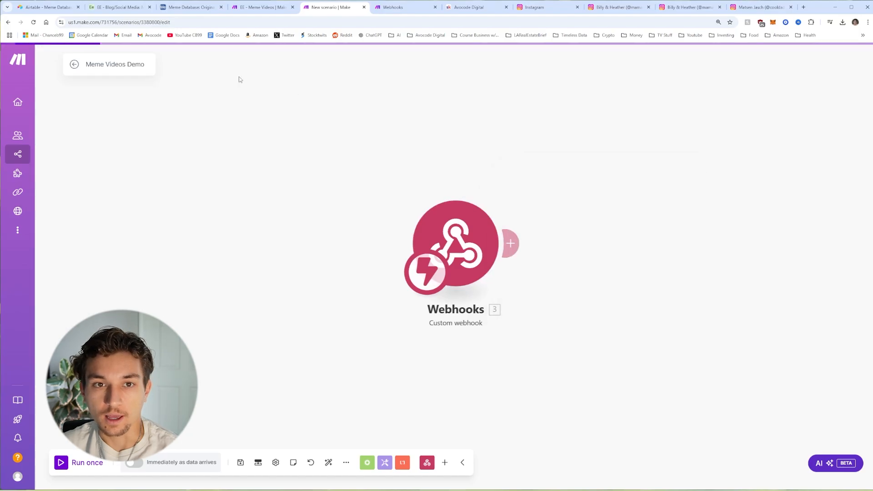
pyautogui.click(195, 7)
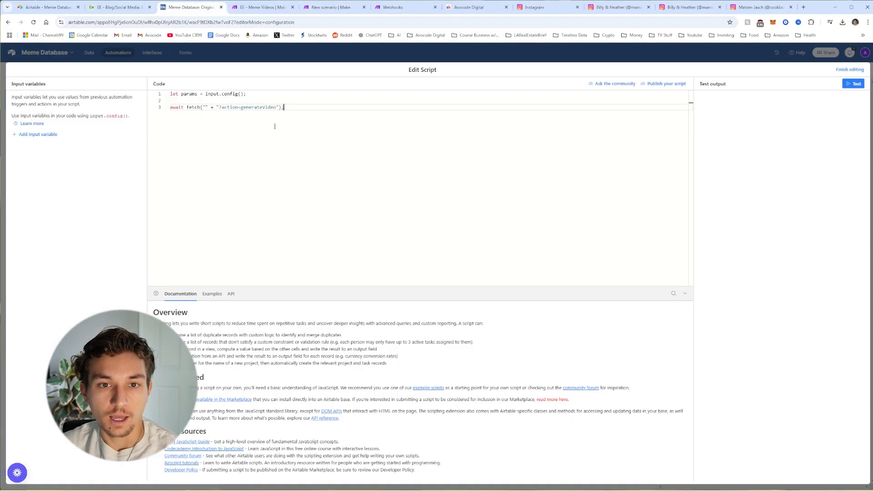
pyautogui.click(205, 107)
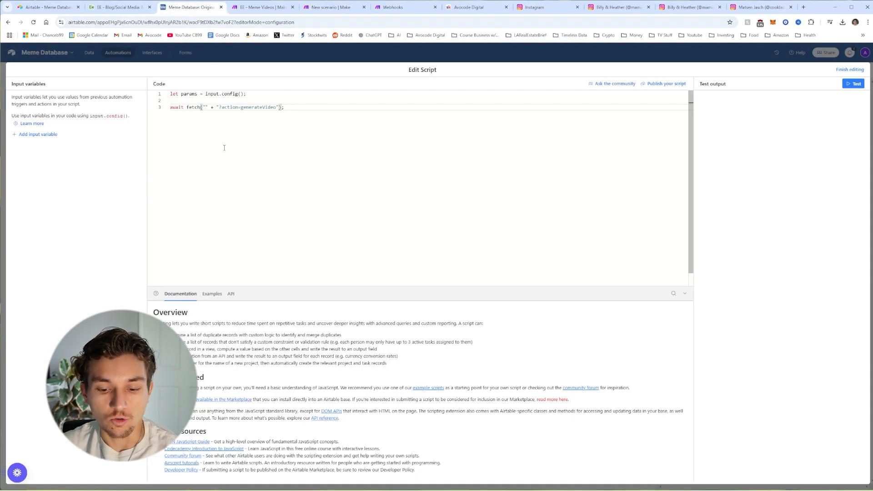
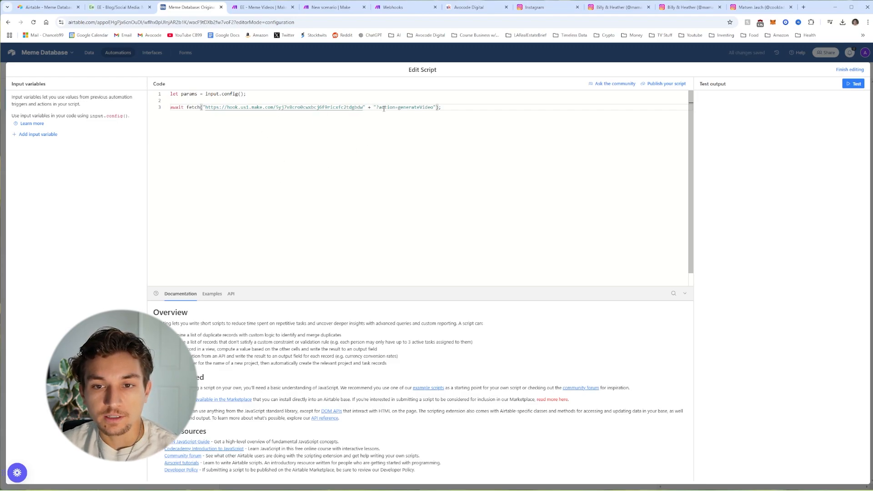
pyautogui.moveTo(382, 109); pyautogui.dragTo(435, 109)
pyautogui.click(446, 117)
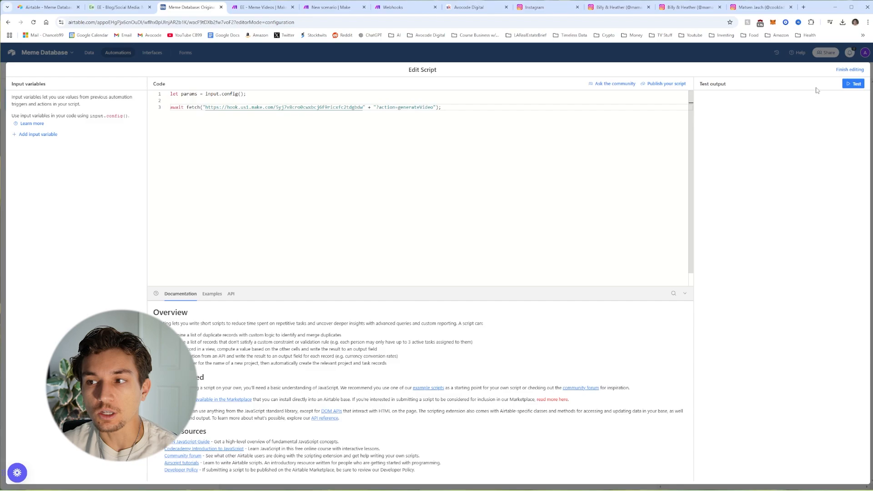
pyautogui.click(849, 70)
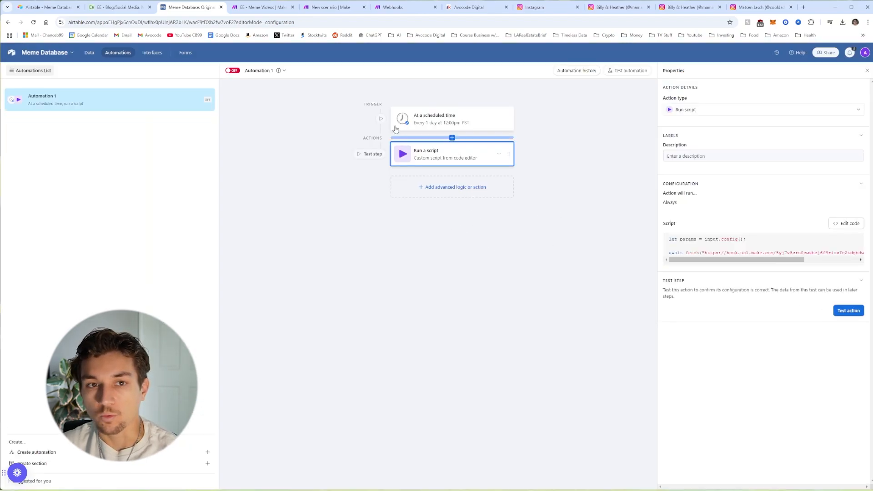
# Step: Run the Make scenario and test the Airtable script so the webhook receives action: generateVideo
pyautogui.click(321, 13)
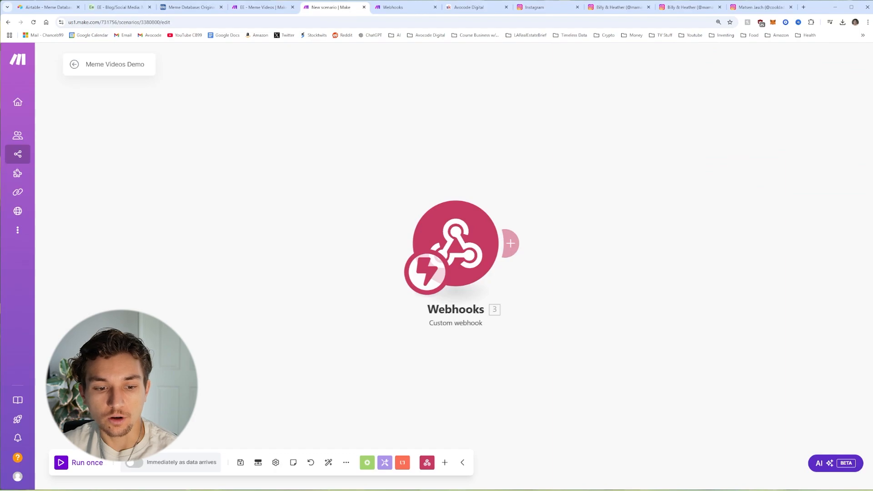
pyautogui.click(67, 466)
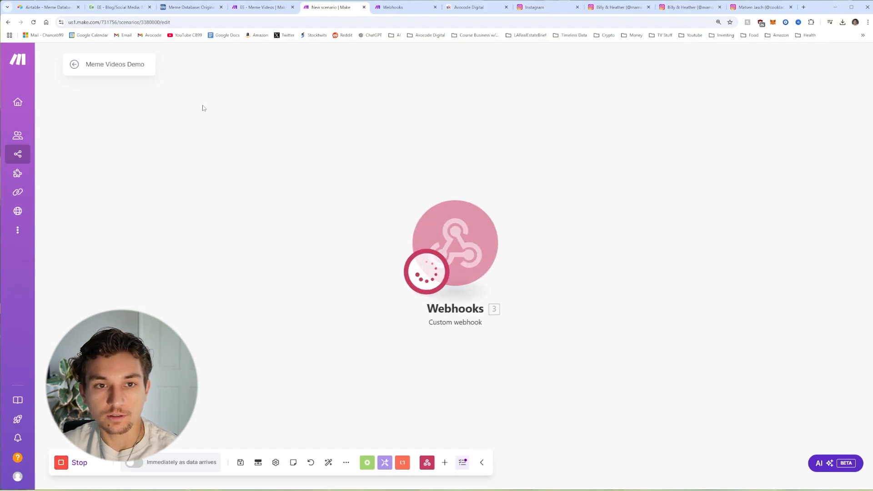
pyautogui.click(191, 7)
pyautogui.click(847, 311)
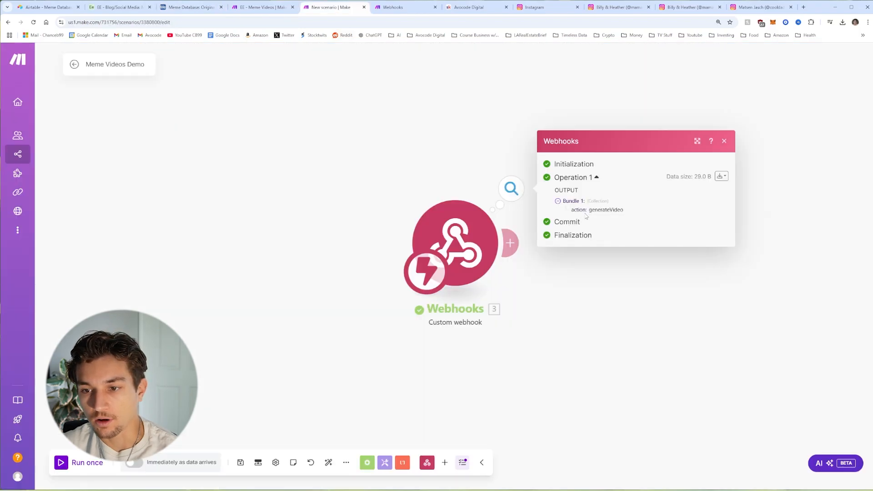
pyautogui.moveTo(572, 210); pyautogui.dragTo(652, 227)
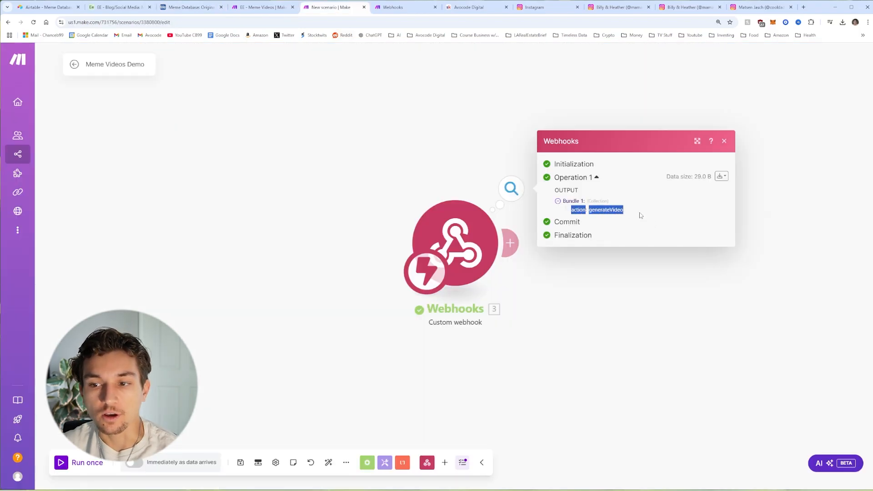
pyautogui.click(641, 216)
pyautogui.click(531, 208)
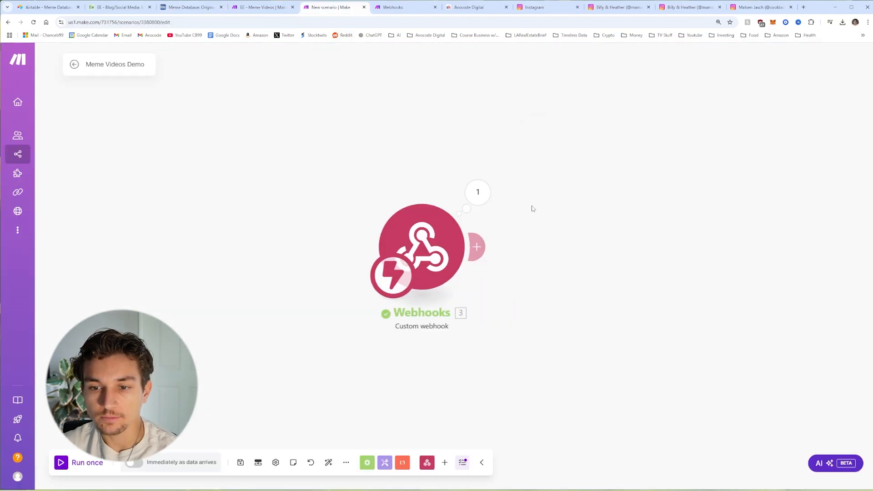
# Step: Add a Router after the webhook and filter its 1st route on action equal to generateVideo
pyautogui.click(479, 248)
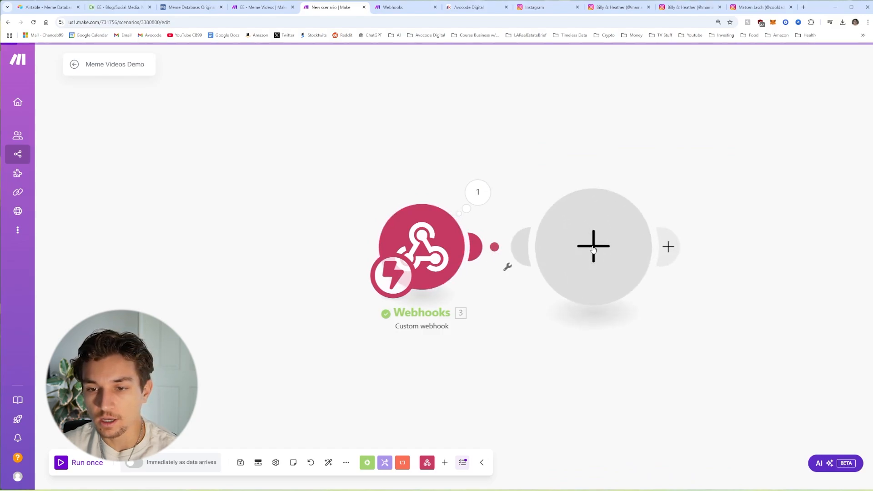
pyautogui.click(827, 150)
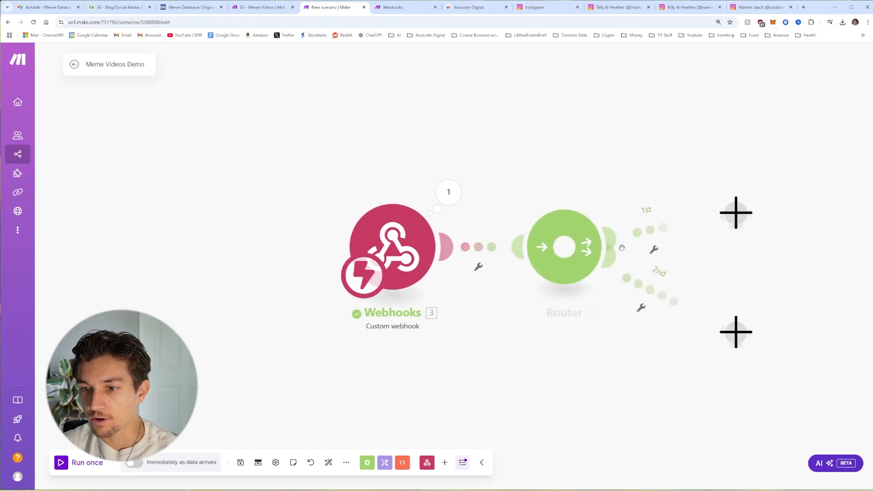
pyautogui.click(592, 202)
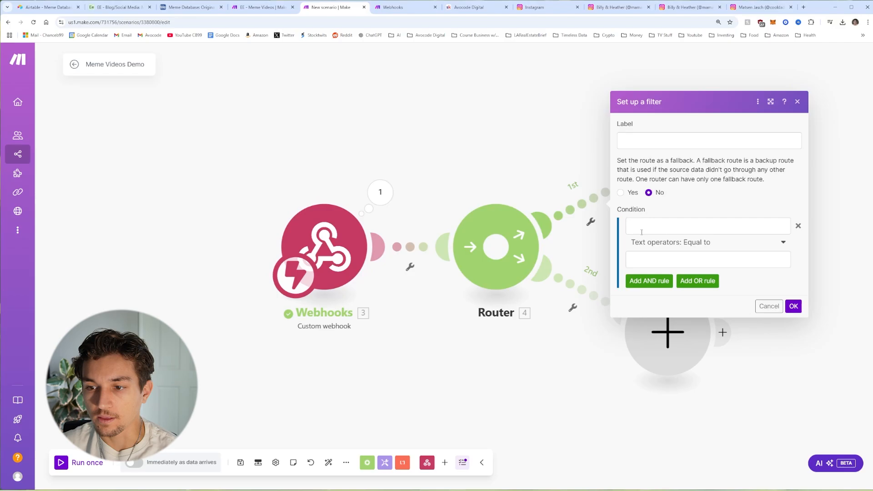
pyautogui.click(656, 231)
pyautogui.click(483, 289)
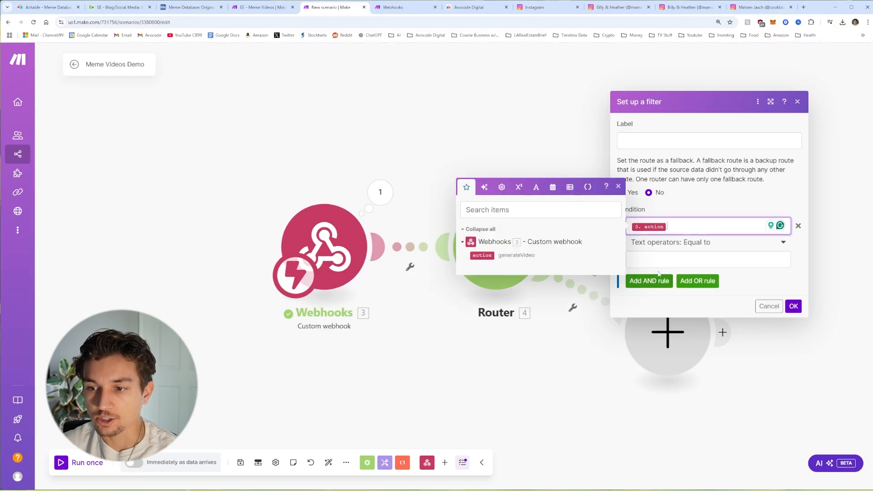
pyautogui.click(669, 255)
pyautogui.write('ge')
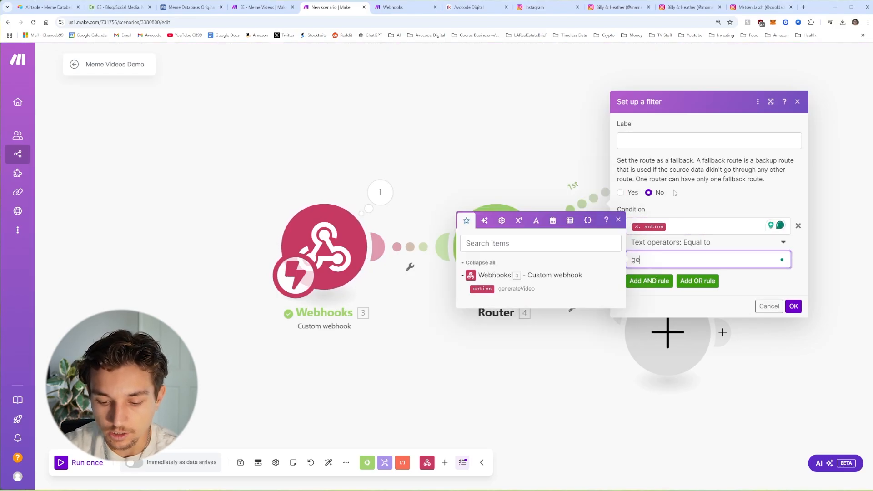
pyautogui.write('nerateVideo')
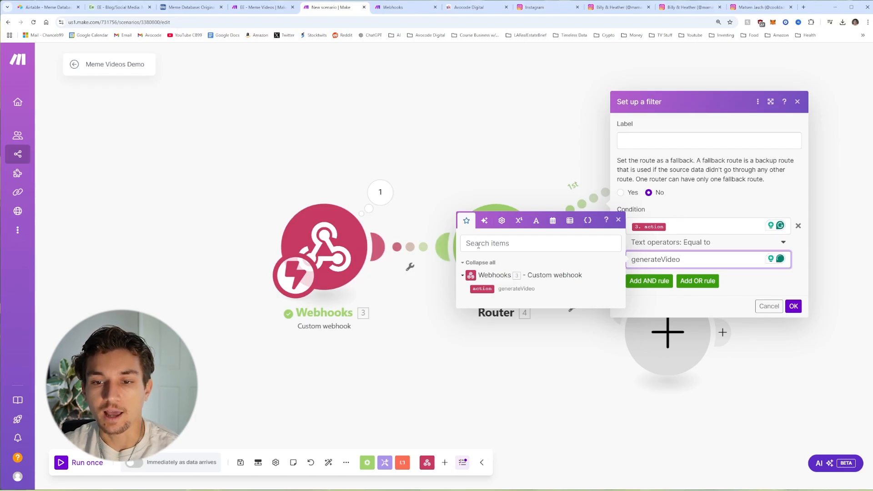
pyautogui.click(655, 271)
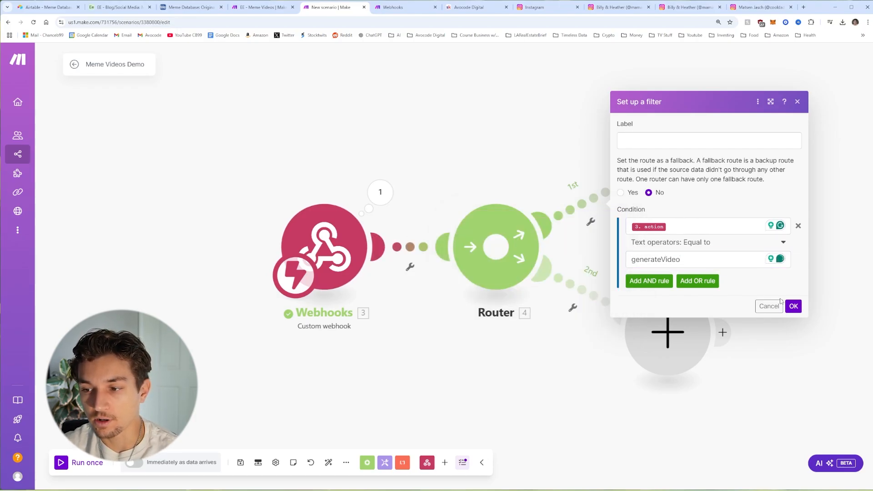
pyautogui.click(794, 306)
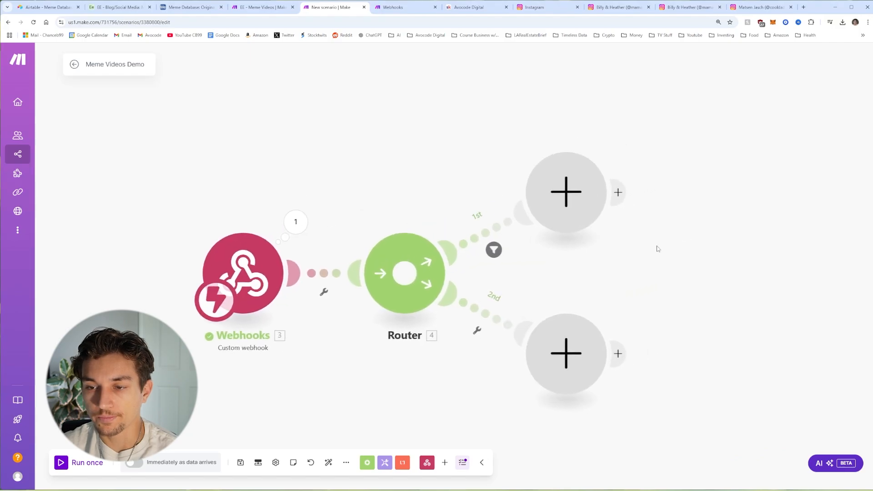
pyautogui.click(535, 186)
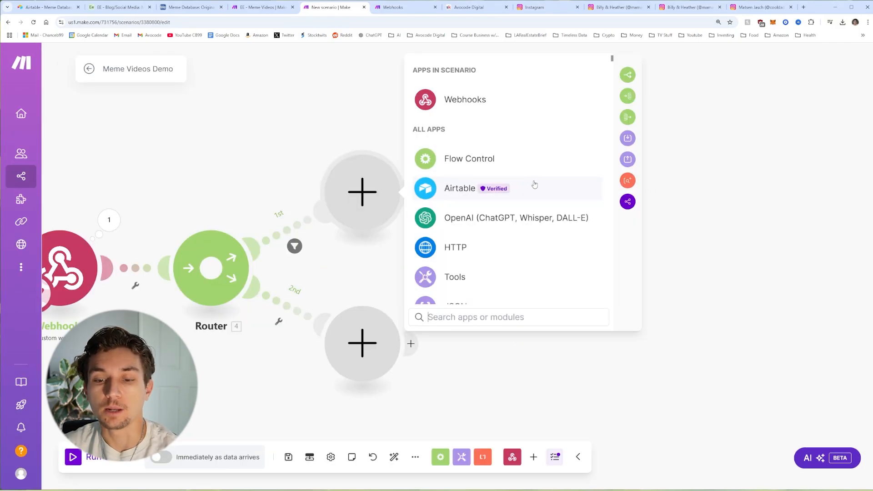
# Step: Add an Airtable Search Records module to the first route
pyautogui.click(535, 184)
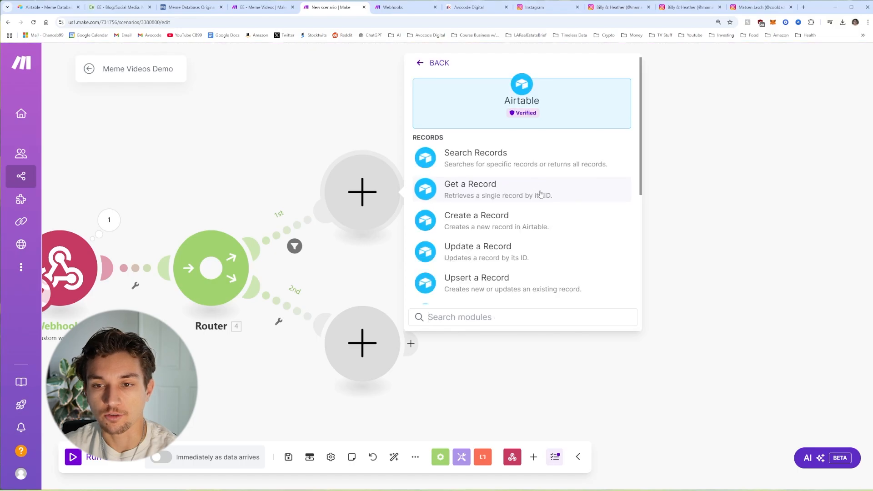
pyautogui.click(433, 71)
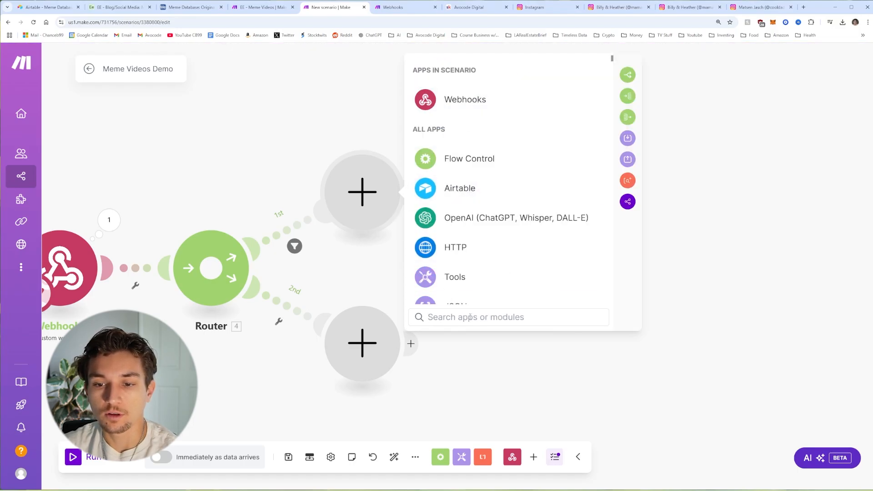
pyautogui.write('air')
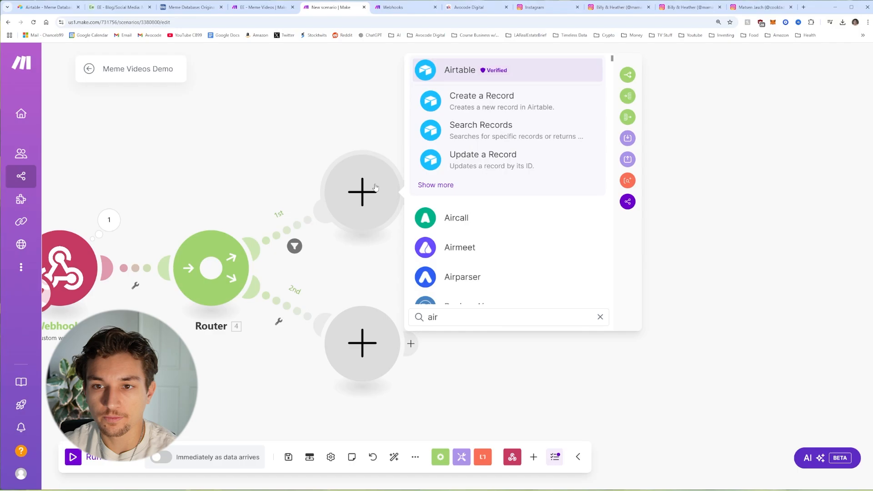
pyautogui.click(491, 71)
pyautogui.scroll(-2, 523, 205)
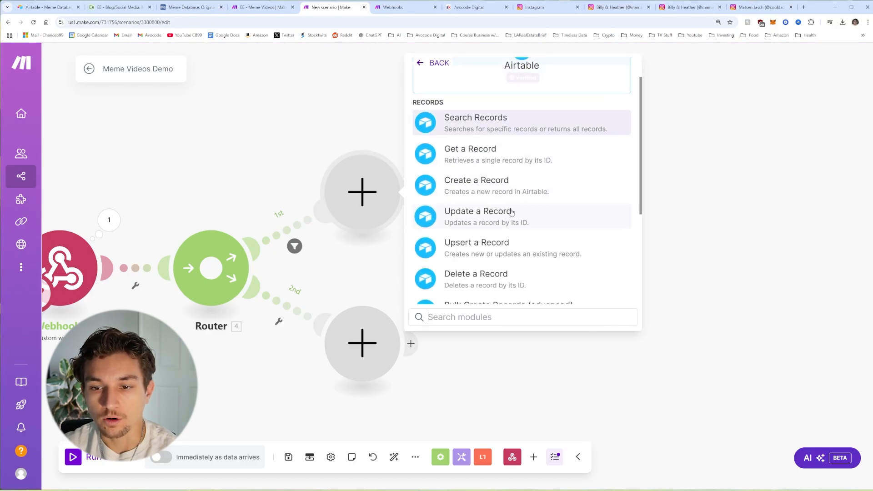
pyautogui.scroll(-4, 512, 213)
pyautogui.scroll(5, 512, 212)
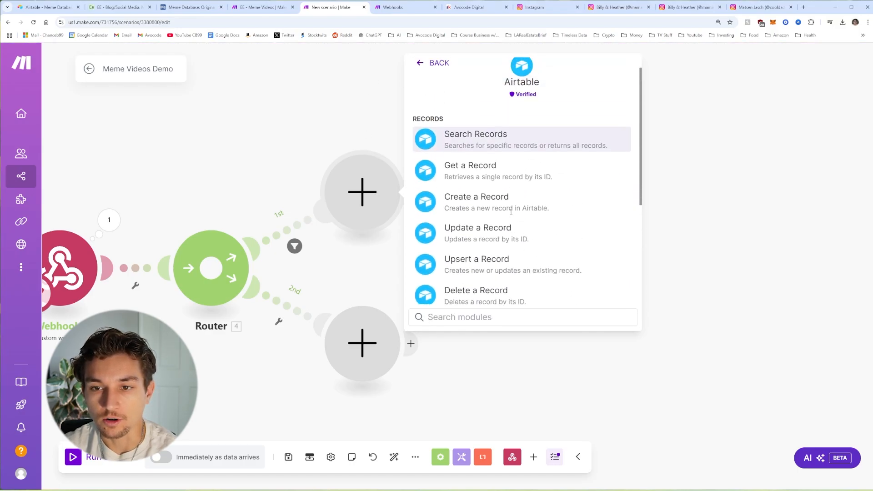
pyautogui.click(476, 152)
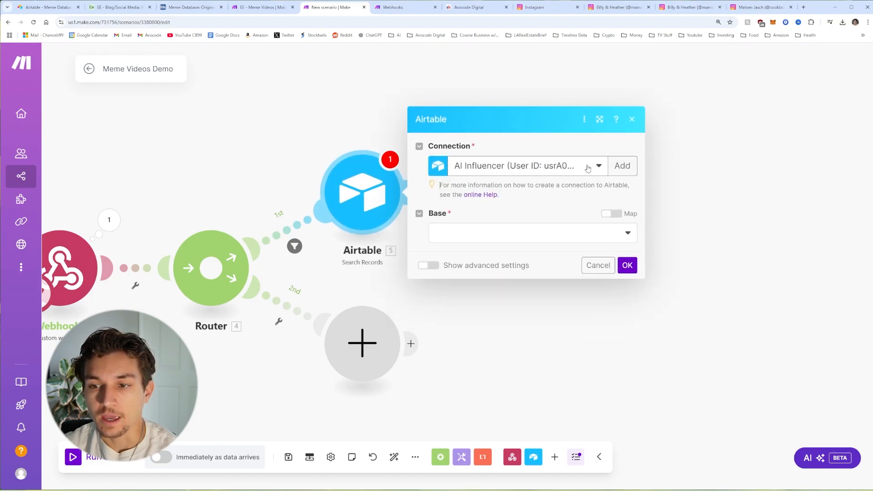
# Step: Start a new Airtable connection of type Airtable OAuth
pyautogui.click(624, 166)
pyautogui.click(464, 171)
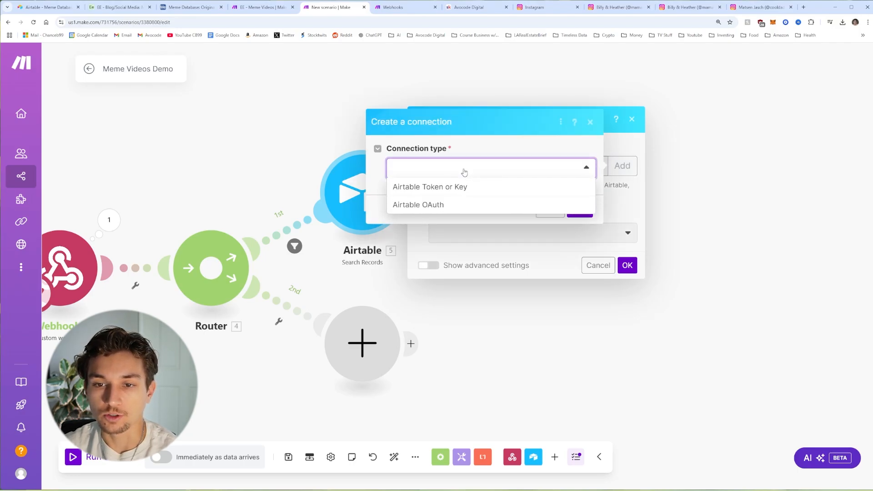
pyautogui.click(469, 207)
pyautogui.moveTo(517, 191); pyautogui.dragTo(362, 232)
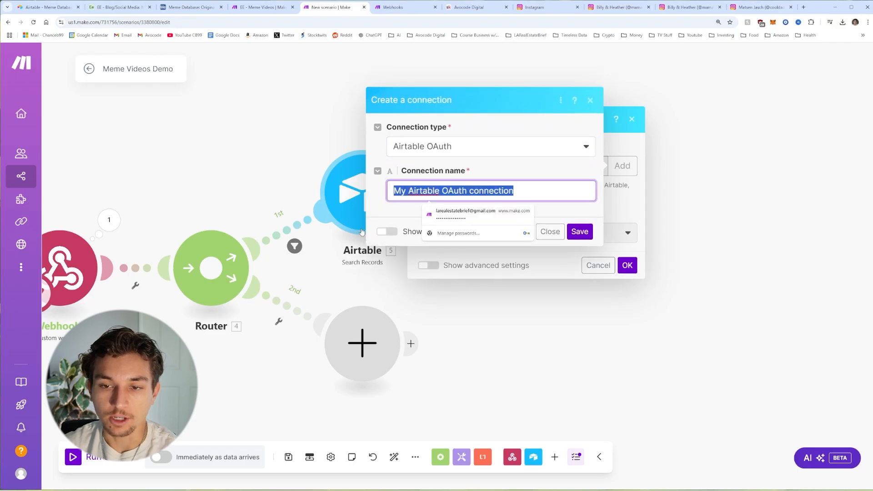
# Step: Name the connection Meme Videos Demo, save it, and grant access to the Meme Database base
pyautogui.press('BackSpace')
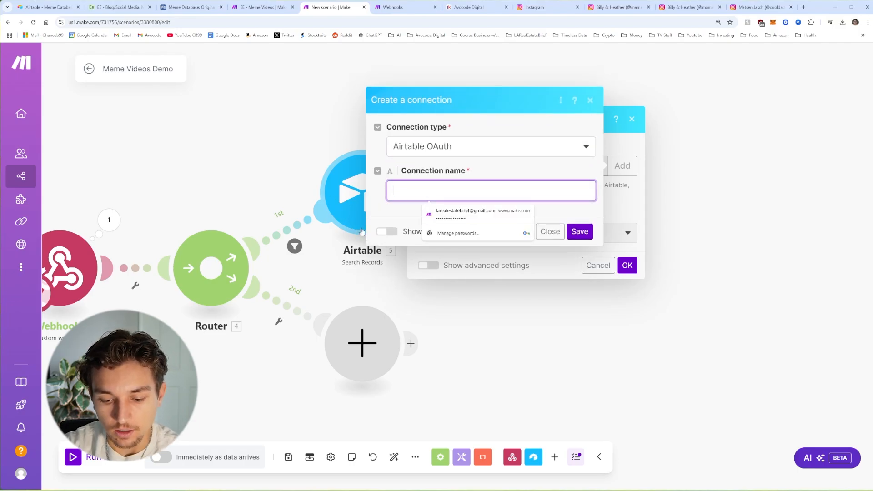
pyautogui.write('M')
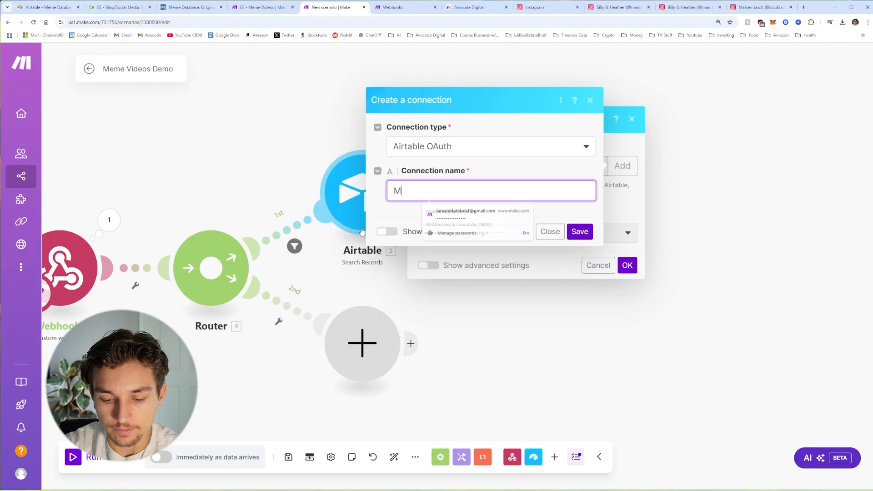
pyautogui.write('eme Videos Demo')
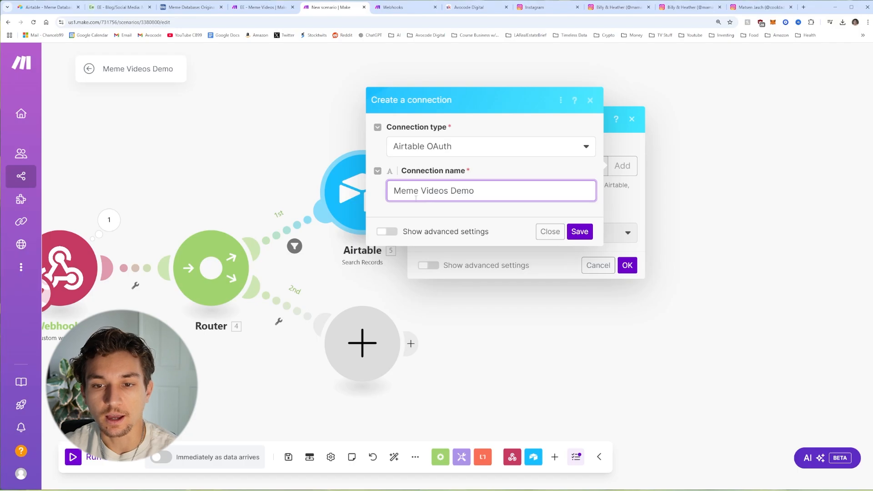
pyautogui.click(580, 231)
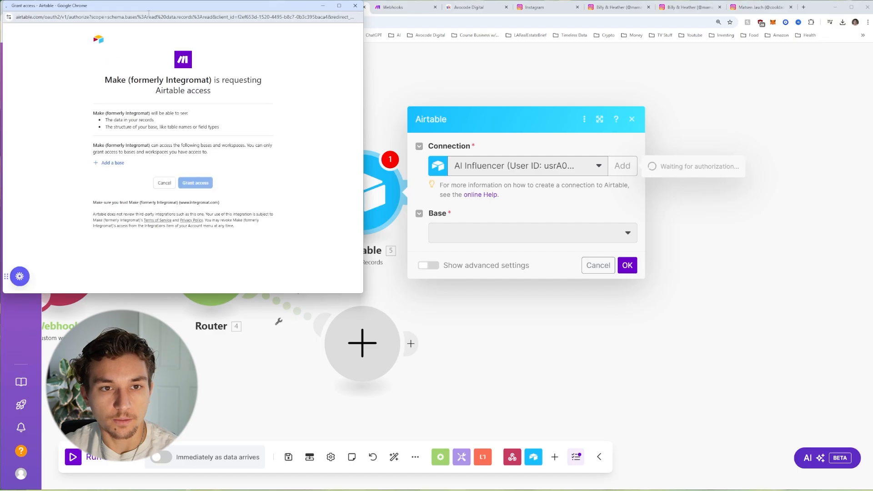
pyautogui.moveTo(153, 6); pyautogui.dragTo(430, 77)
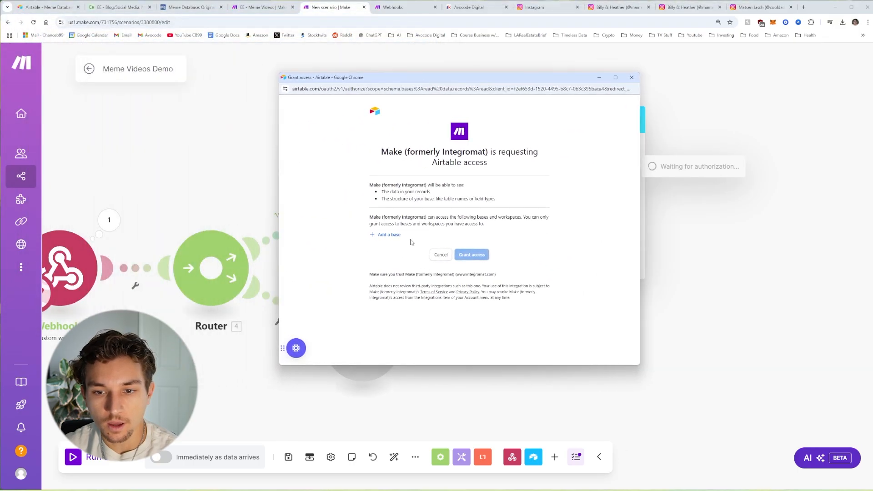
pyautogui.click(388, 237)
pyautogui.scroll(-10, 432, 303)
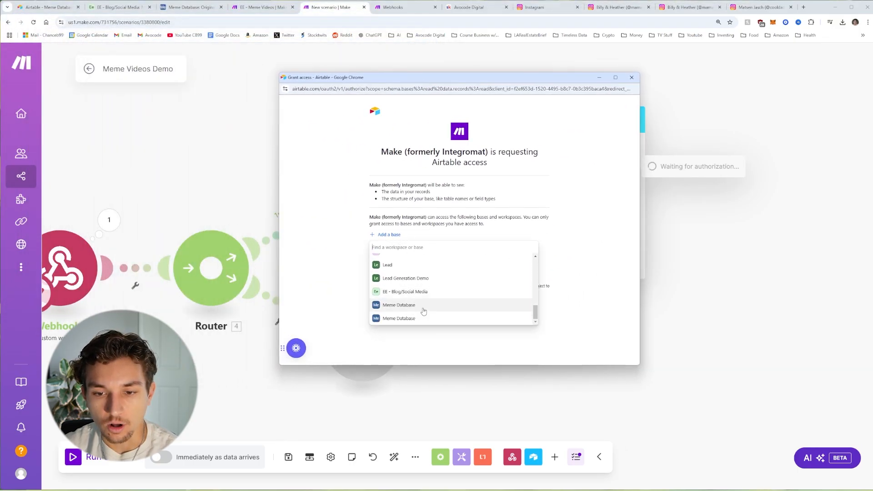
pyautogui.click(407, 320)
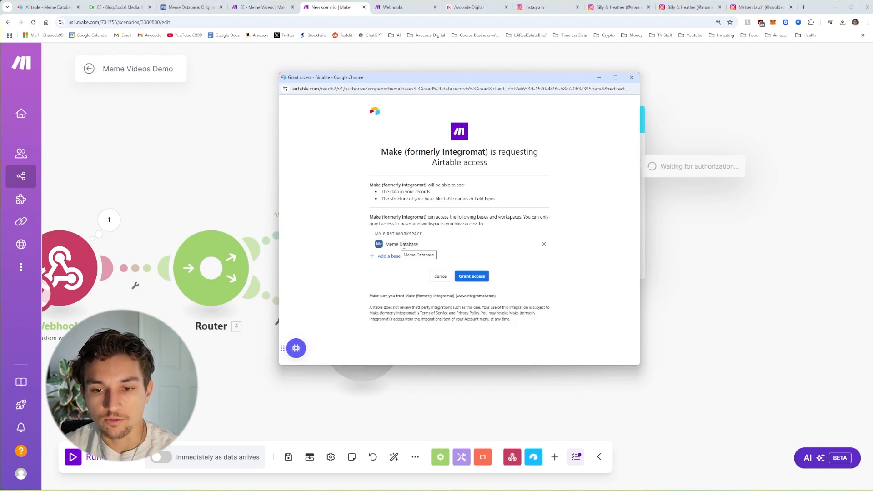
pyautogui.click(472, 277)
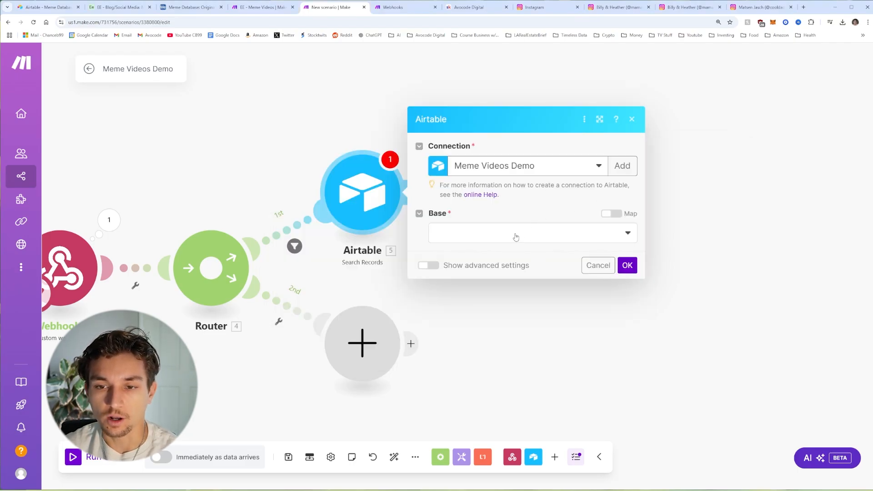
# Step: Set the search's base to Meme Database and table to Original Memes
pyautogui.click(516, 230)
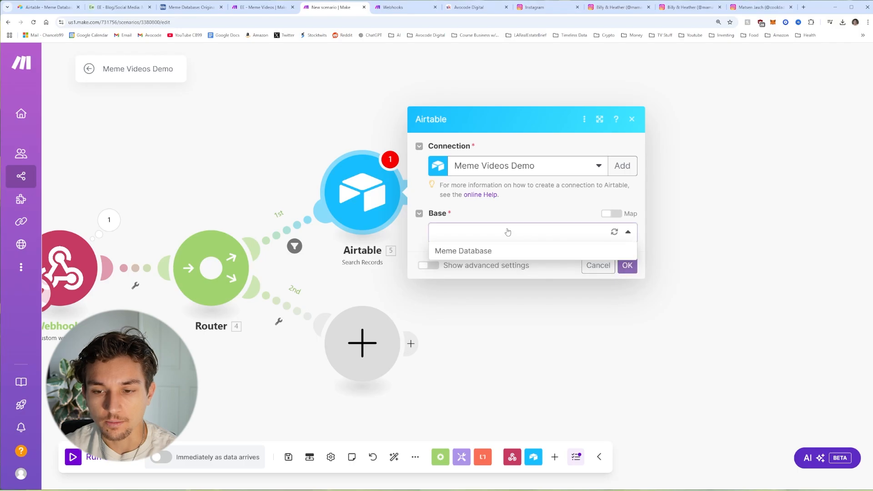
pyautogui.click(498, 254)
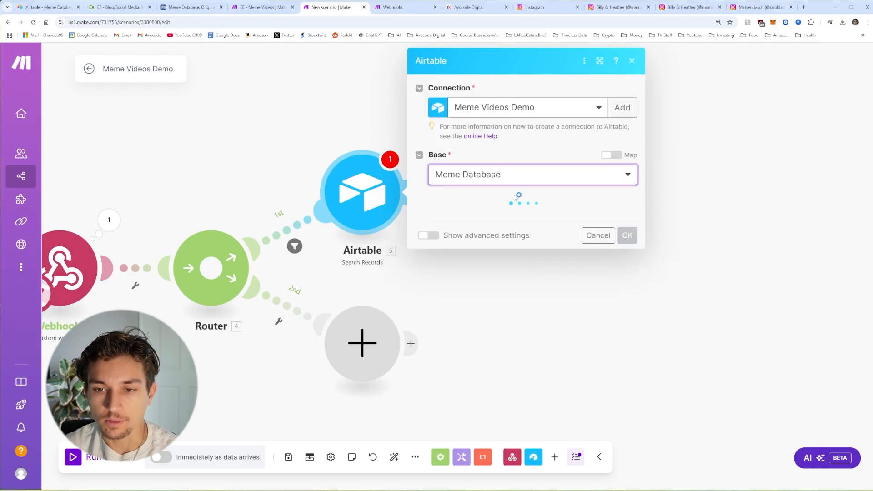
pyautogui.click(471, 215)
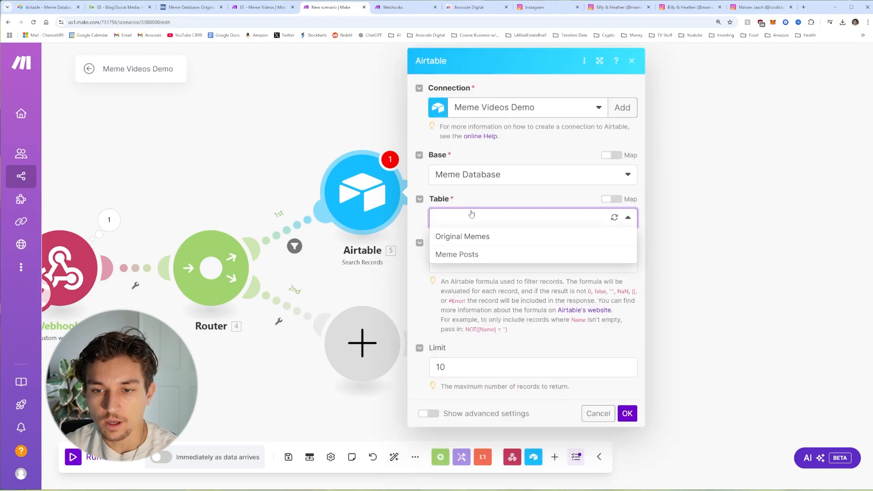
pyautogui.click(457, 237)
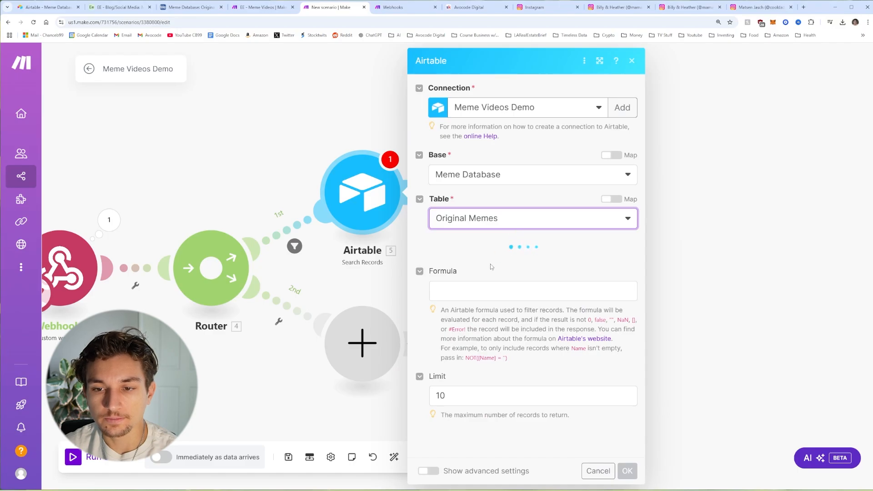
# Step: Output all fields except Meme Posts and set the formula {Green Screen} = "Yes"
pyautogui.scroll(-3, 483, 205)
pyautogui.scroll(-1, 477, 185)
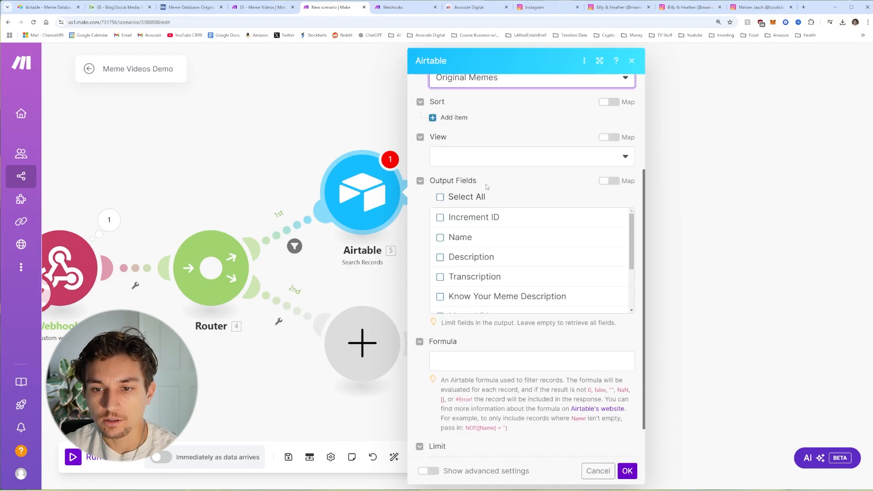
pyautogui.click(440, 198)
pyautogui.scroll(-4, 483, 246)
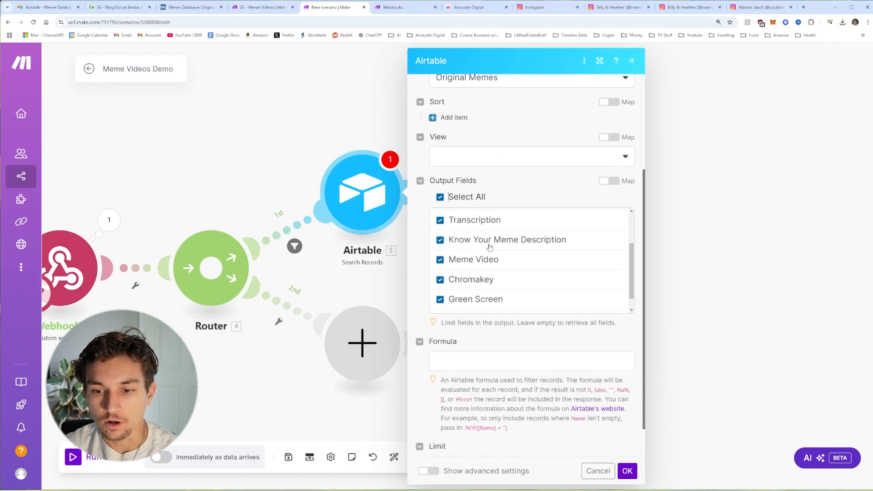
pyautogui.click(486, 263)
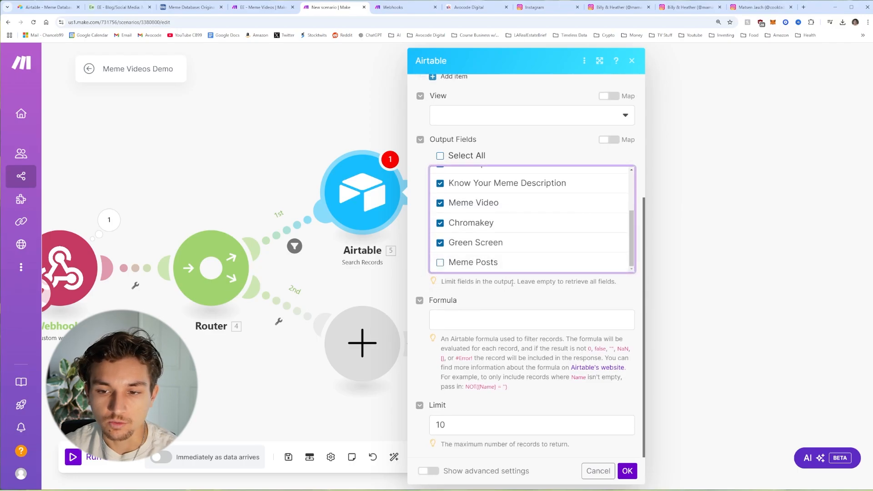
pyautogui.click(487, 318)
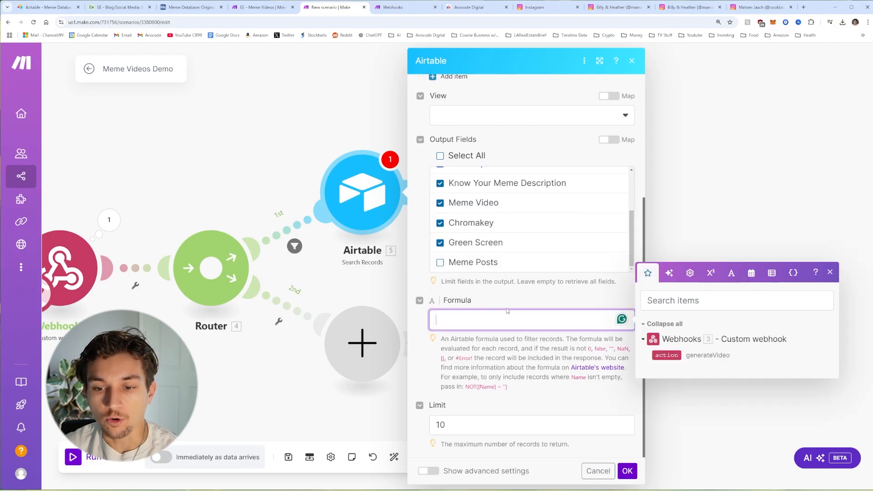
pyautogui.write('{Green Screen} = "Yes"')
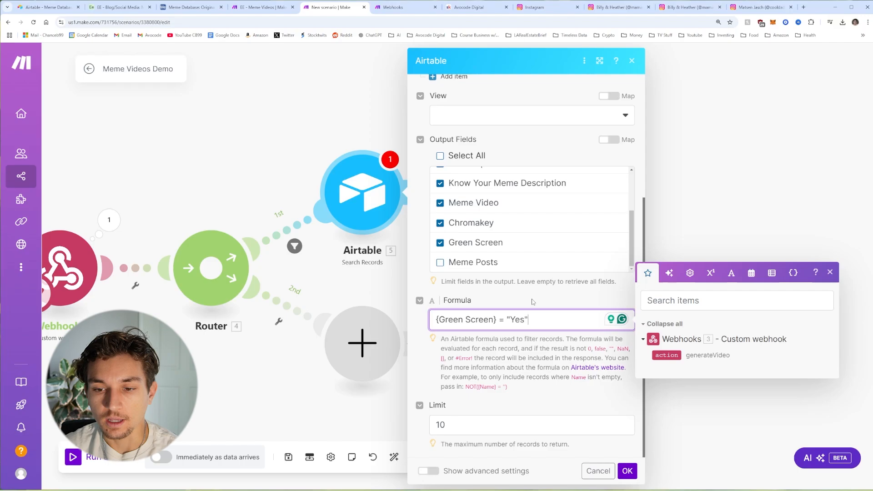
pyautogui.click(444, 322)
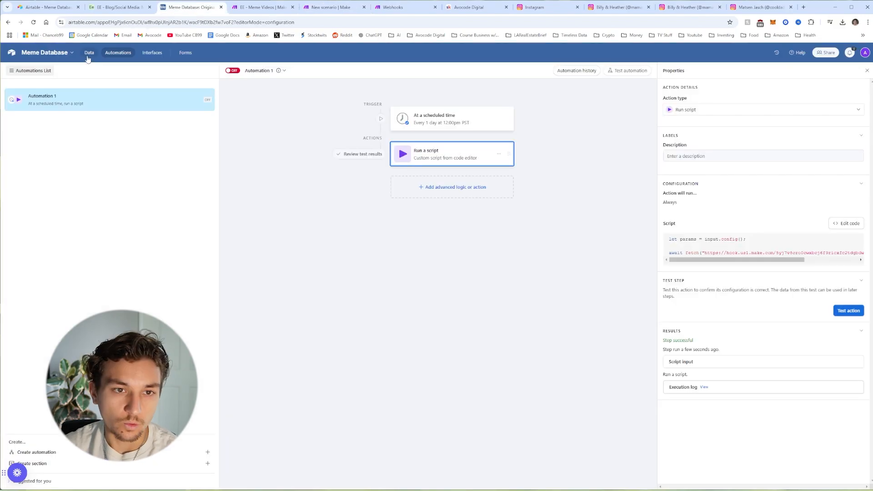
# Step: Scan the Original Memes Data grid's Green Screen column for Yes records, then go to the Instagram reel
pyautogui.click(89, 52)
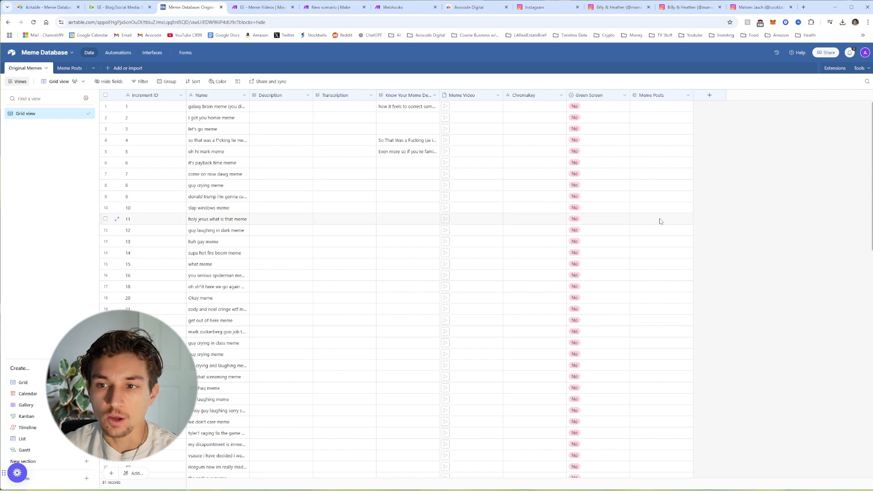
pyautogui.scroll(-13, 637, 219)
pyautogui.scroll(3, 605, 269)
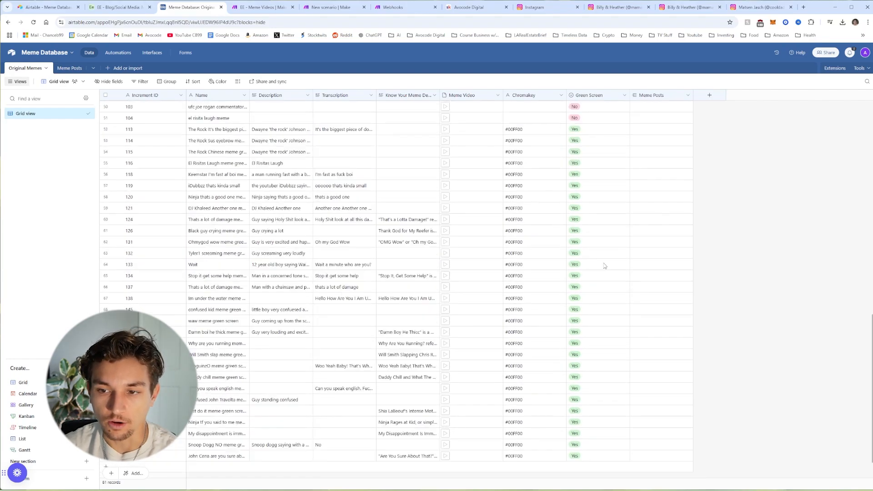
pyautogui.scroll(-3, 587, 191)
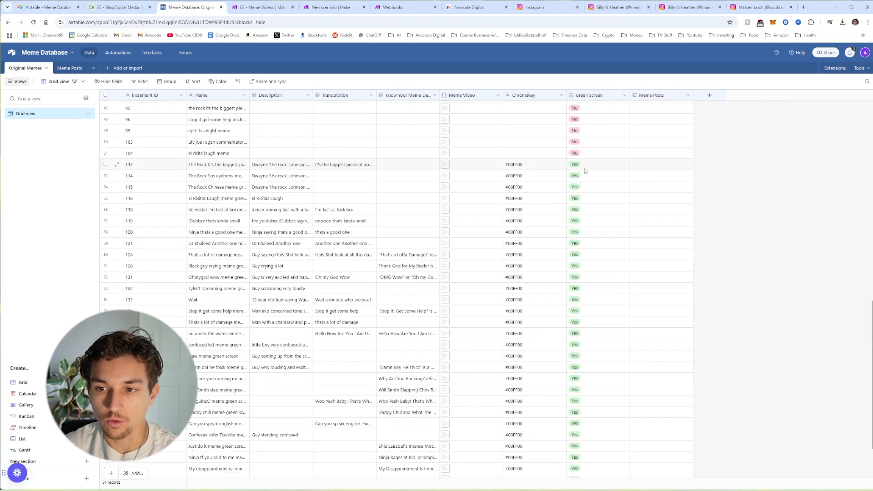
pyautogui.scroll(3, 591, 398)
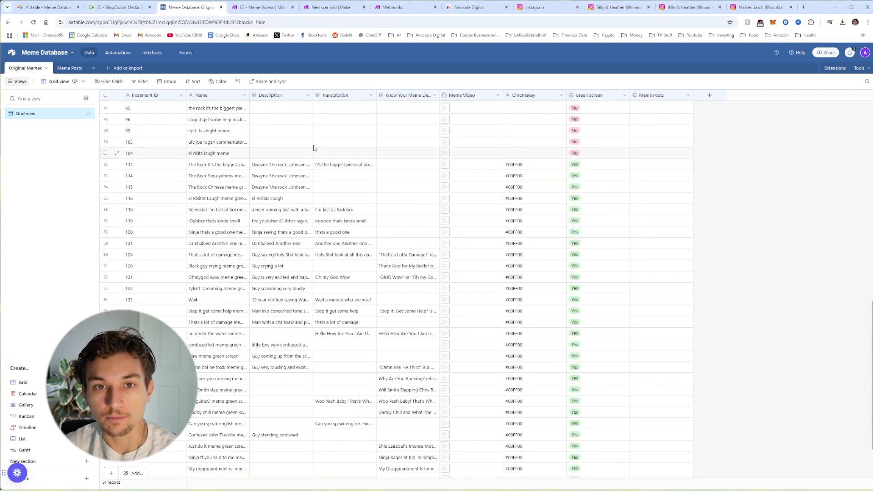
pyautogui.click(615, 10)
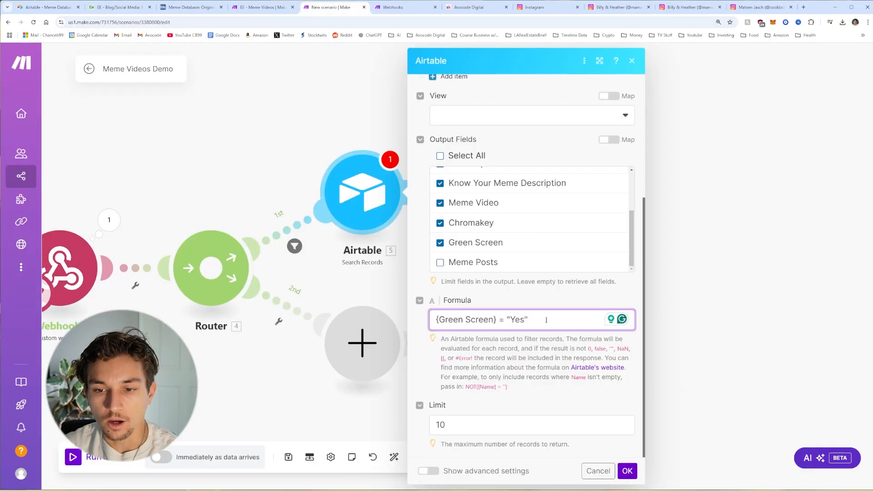
# Step: Raise the Airtable Search Records limit to 100 and save the settings
pyautogui.click(481, 321)
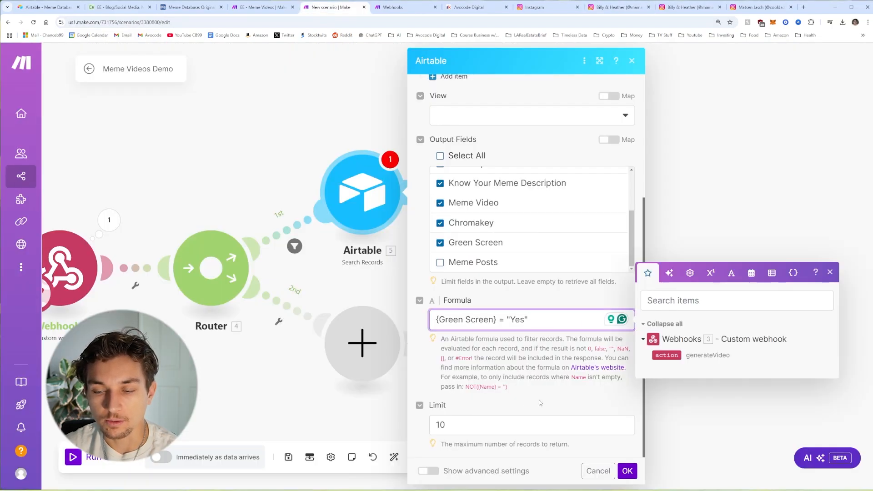
pyautogui.click(509, 425)
pyautogui.write('10')
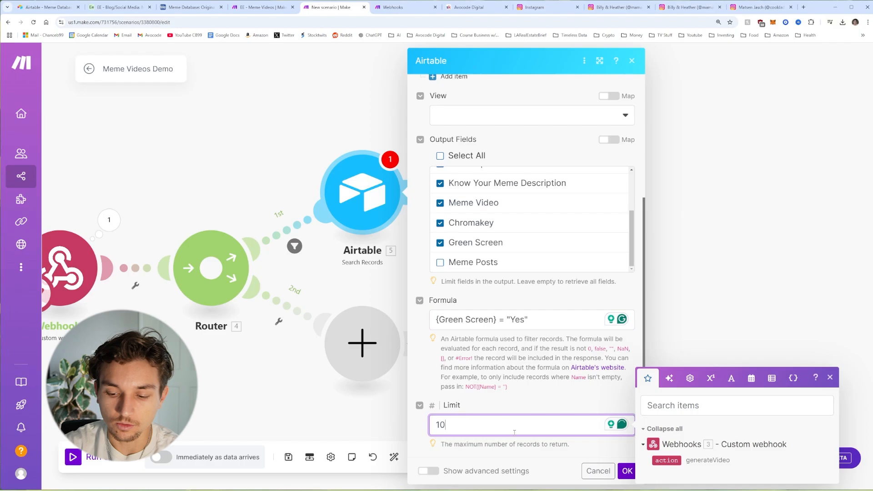
pyautogui.write('0')
pyautogui.click(610, 445)
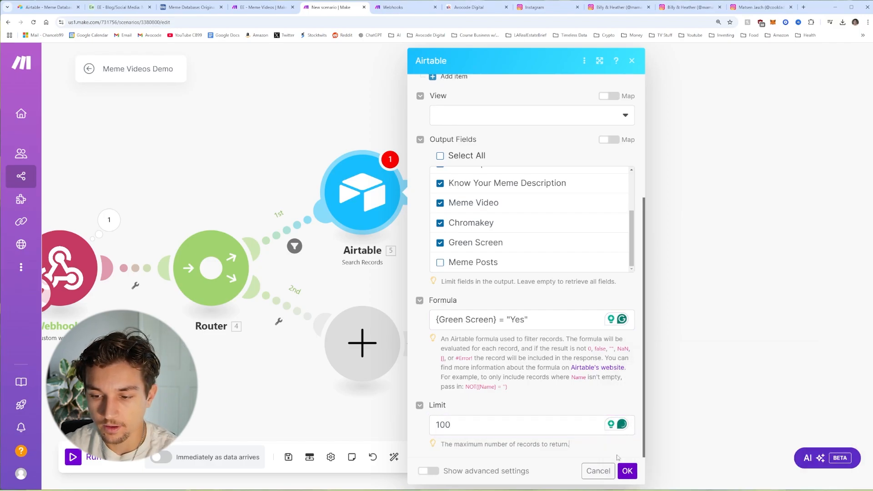
pyautogui.click(628, 471)
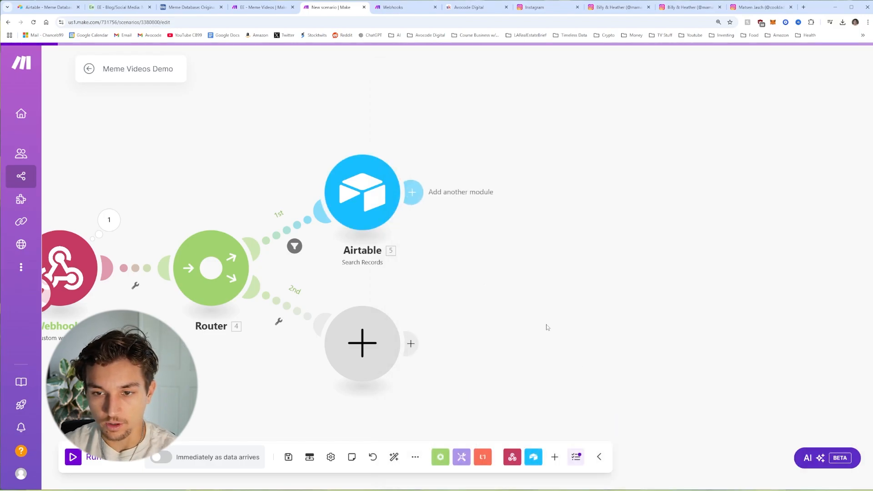
# Step: Add an Array aggregator after Airtable with Airtable - Search Records [5] as its source
pyautogui.click(417, 189)
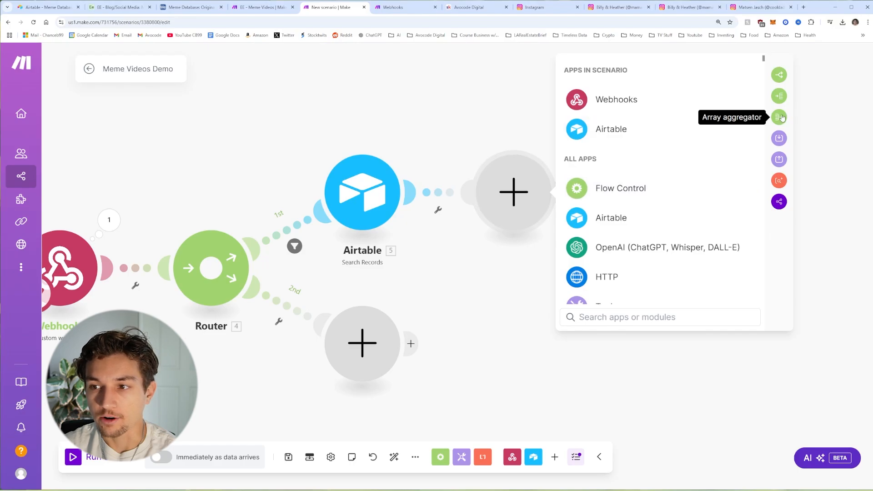
pyautogui.click(780, 115)
pyautogui.click(610, 109)
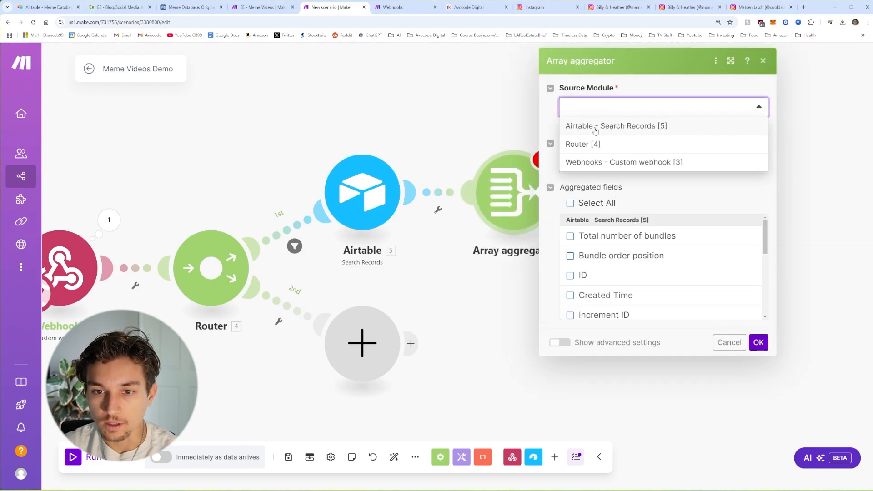
pyautogui.click(627, 127)
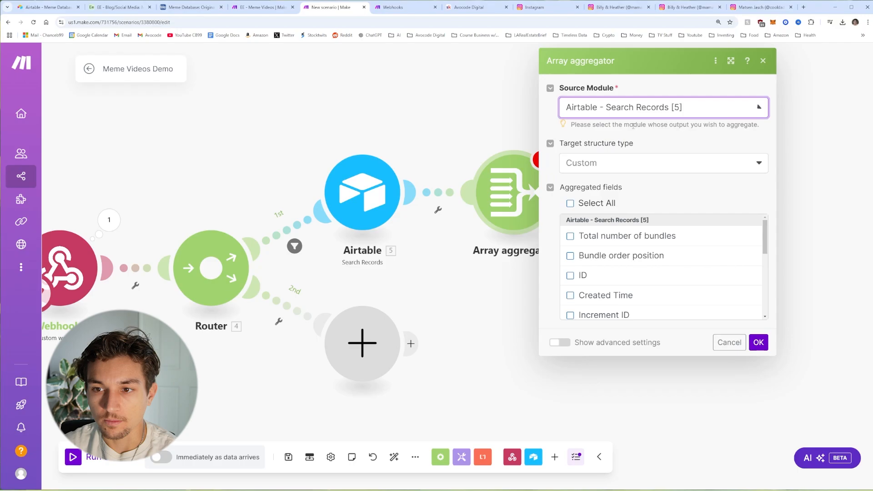
# Step: Keep the Custom structure, select all fields except action, and save the aggregator
pyautogui.click(636, 169)
pyautogui.click(596, 182)
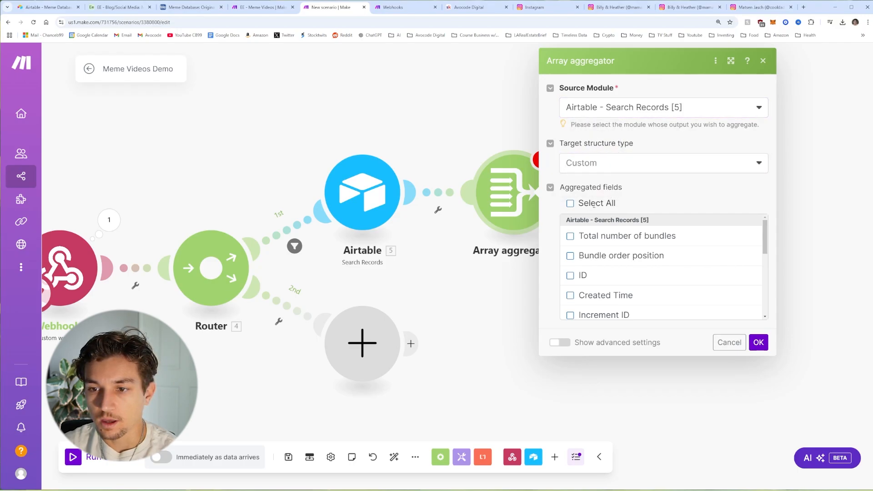
pyautogui.scroll(-5, 603, 242)
pyautogui.scroll(5, 606, 239)
pyautogui.click(571, 203)
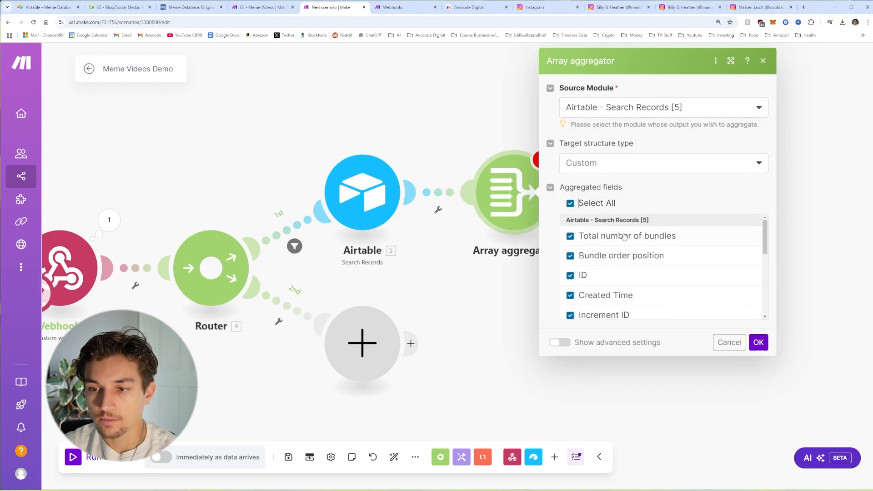
pyautogui.scroll(-5, 624, 236)
pyautogui.click(574, 310)
pyautogui.scroll(1, 612, 256)
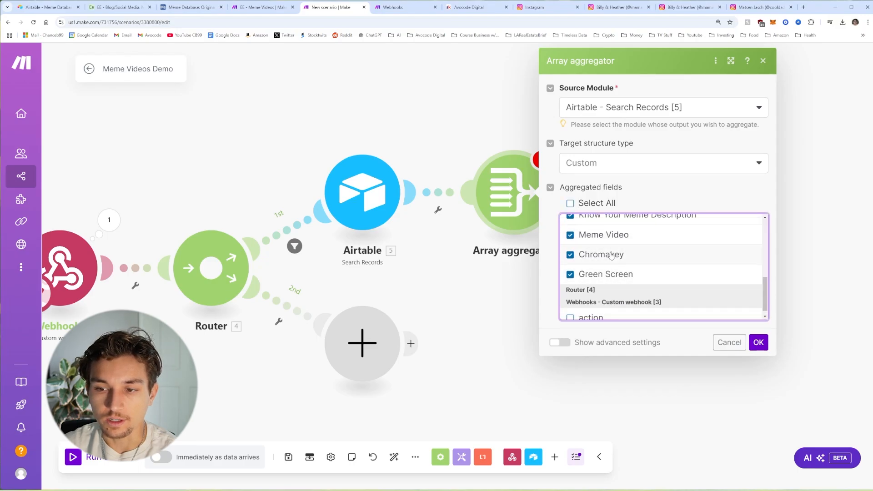
pyautogui.scroll(5, 611, 255)
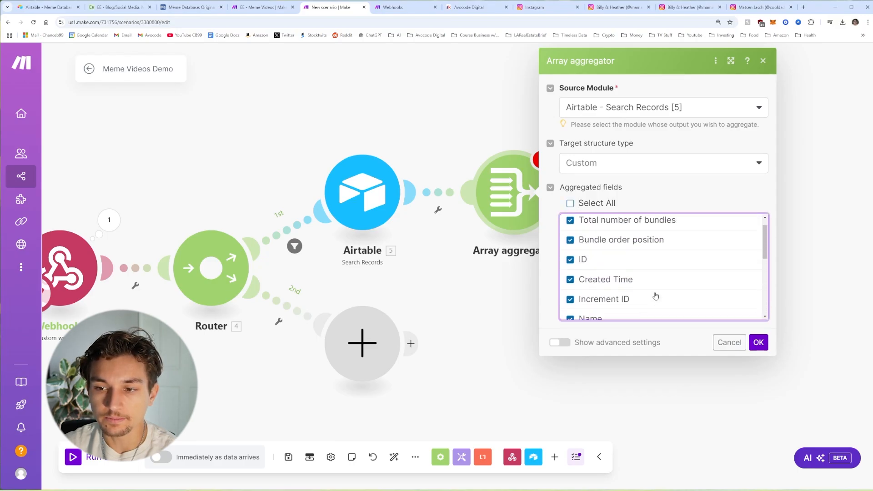
pyautogui.click(757, 343)
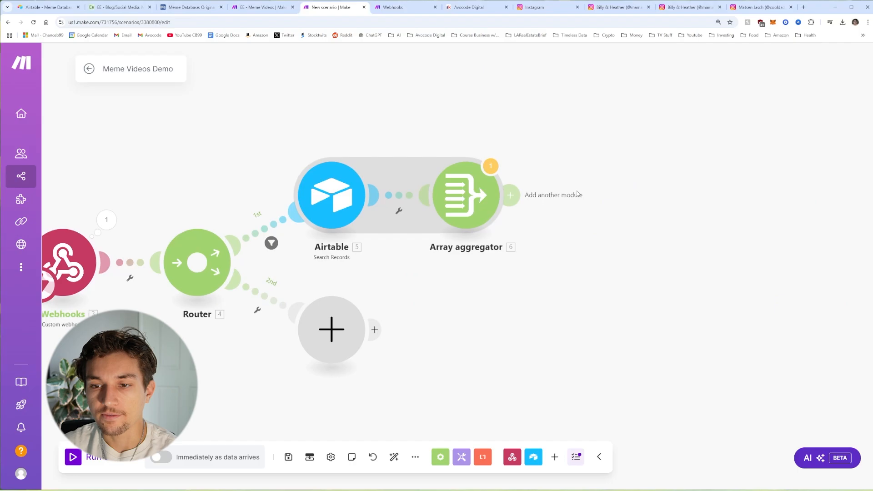
# Step: Add a Tools Set variable module after the Array aggregator
pyautogui.click(519, 199)
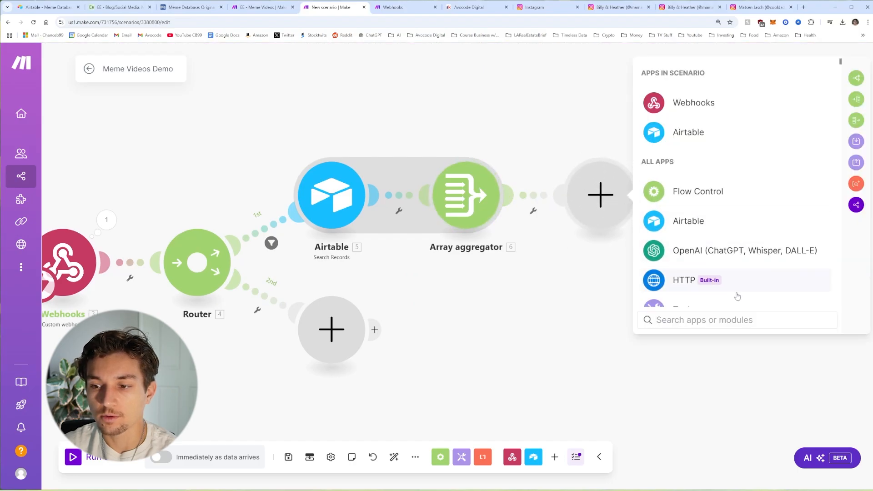
pyautogui.click(730, 320)
pyautogui.write('tool')
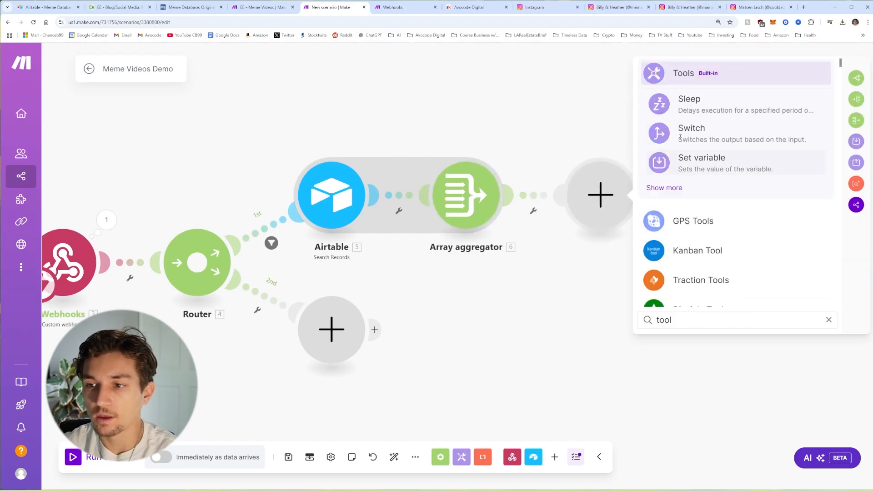
pyautogui.click(687, 74)
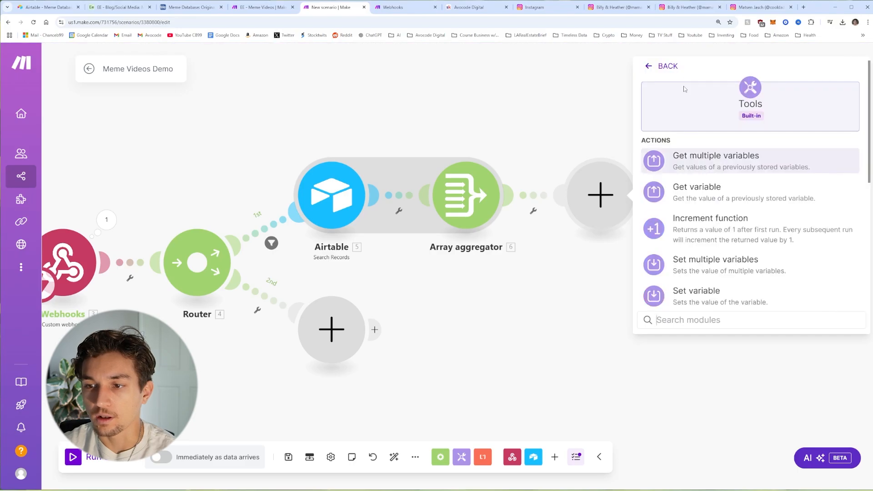
pyautogui.scroll(-1, 703, 255)
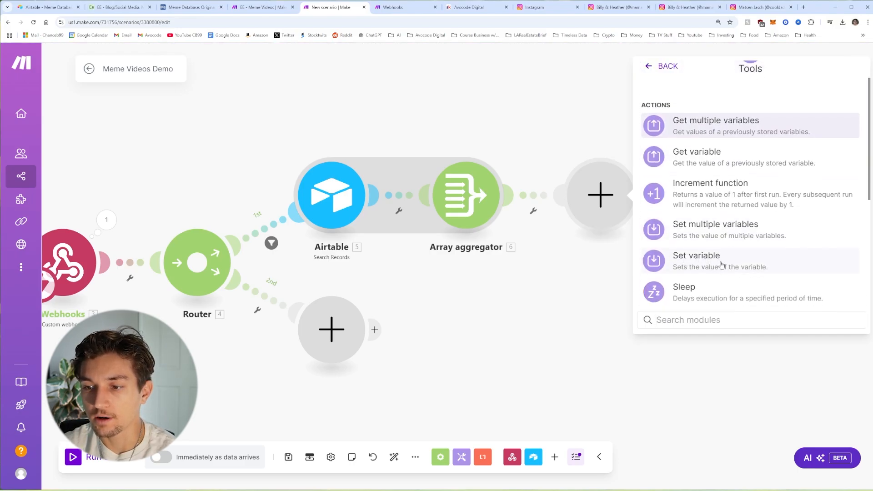
pyautogui.click(722, 265)
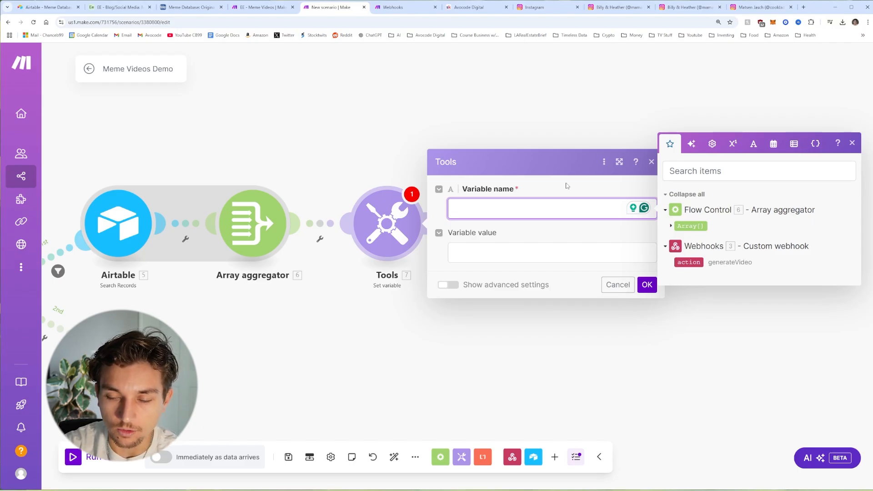
# Step: Name the variable randomMeme and set its value to first(shuffle()) of the aggregated array
pyautogui.write('random')
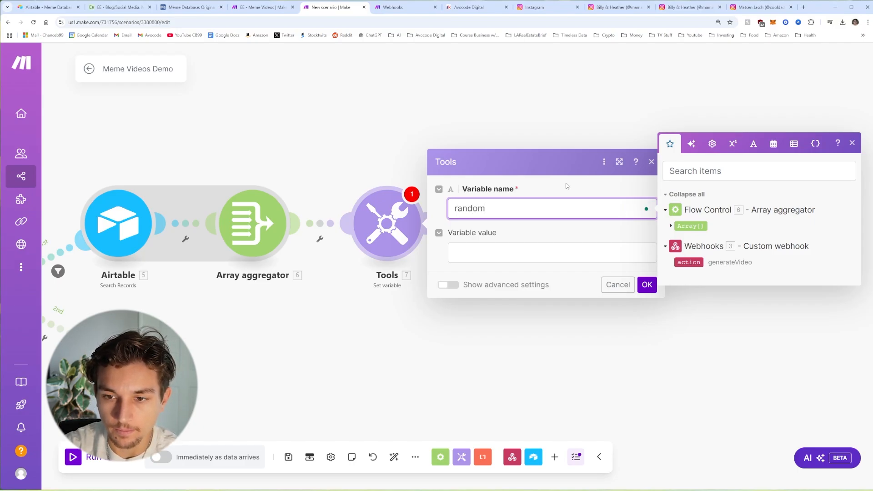
pyautogui.write('Meme')
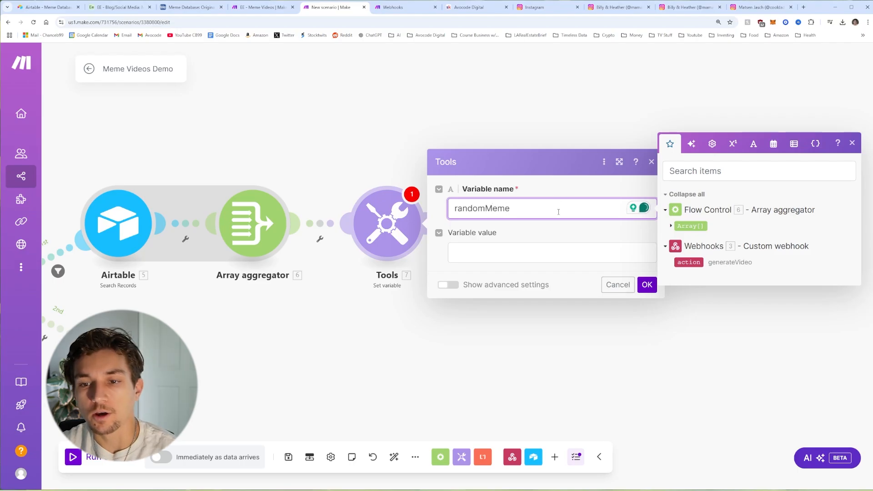
pyautogui.click(536, 251)
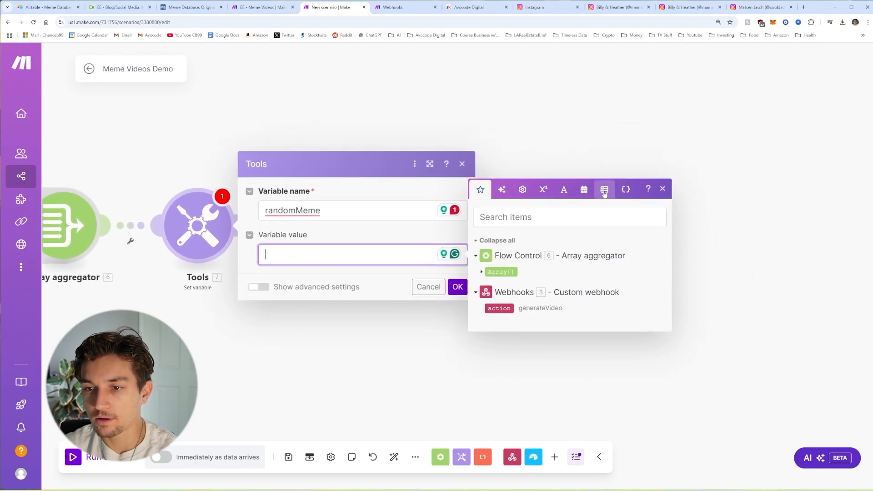
pyautogui.click(605, 191)
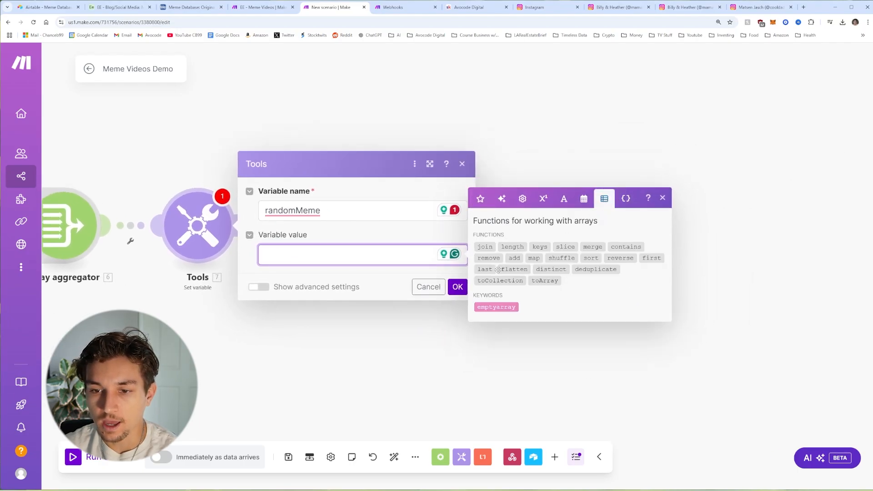
pyautogui.click(652, 258)
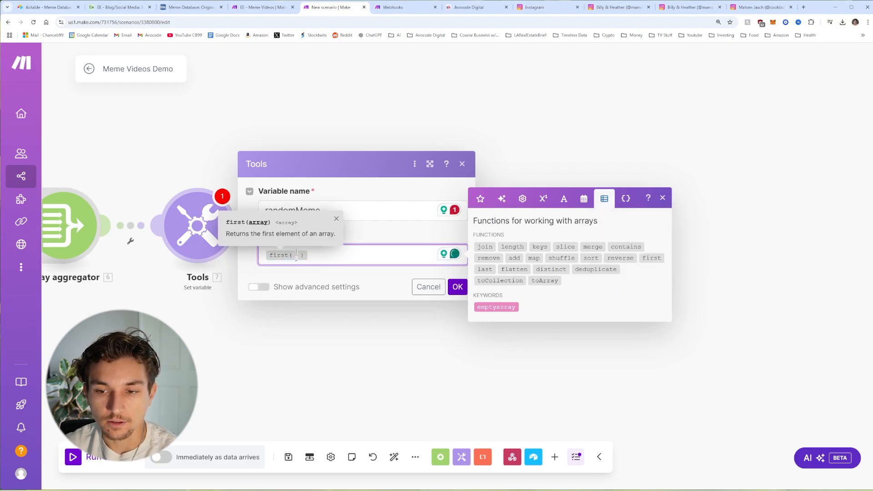
pyautogui.click(563, 259)
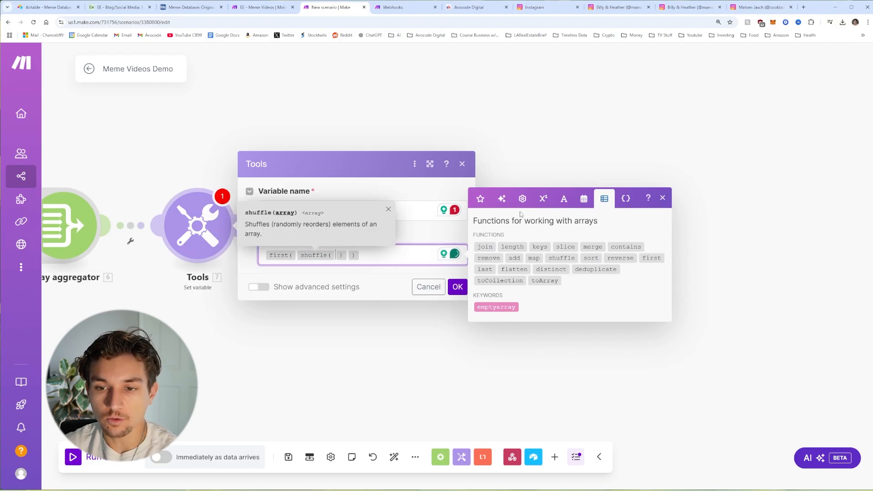
pyautogui.click(486, 200)
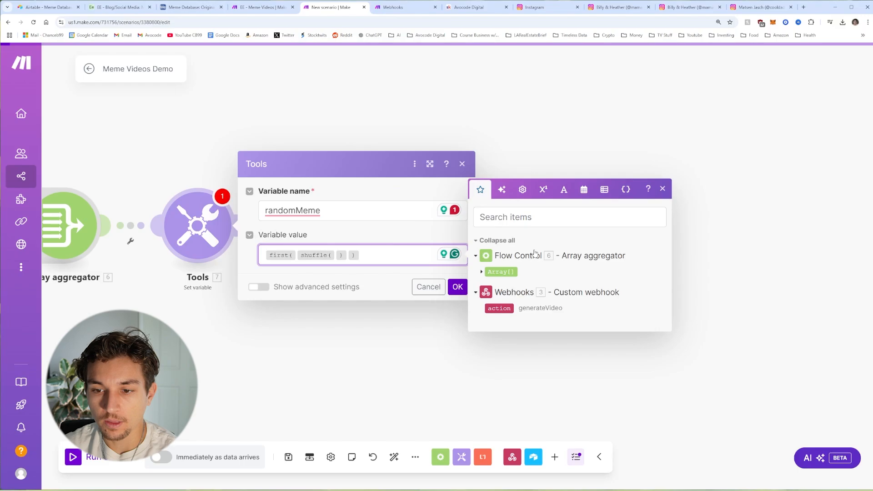
pyautogui.click(504, 271)
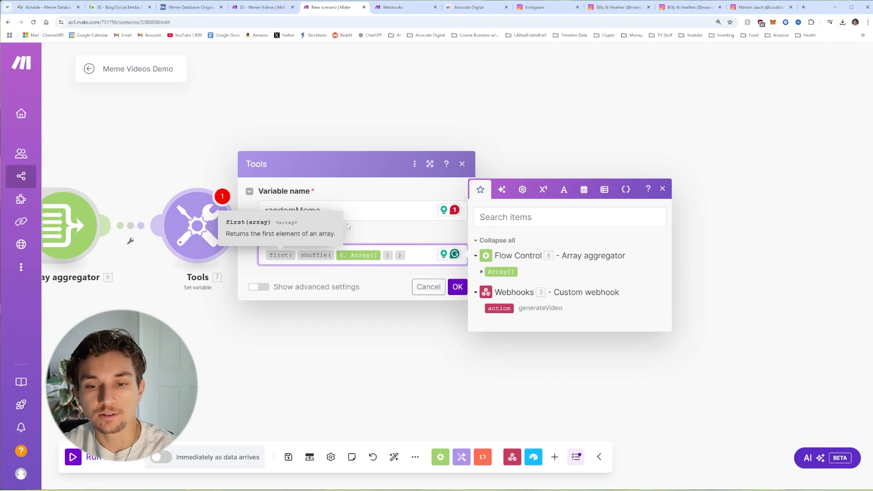
# Step: Save the scenario and auto-align its modules
pyautogui.click(458, 286)
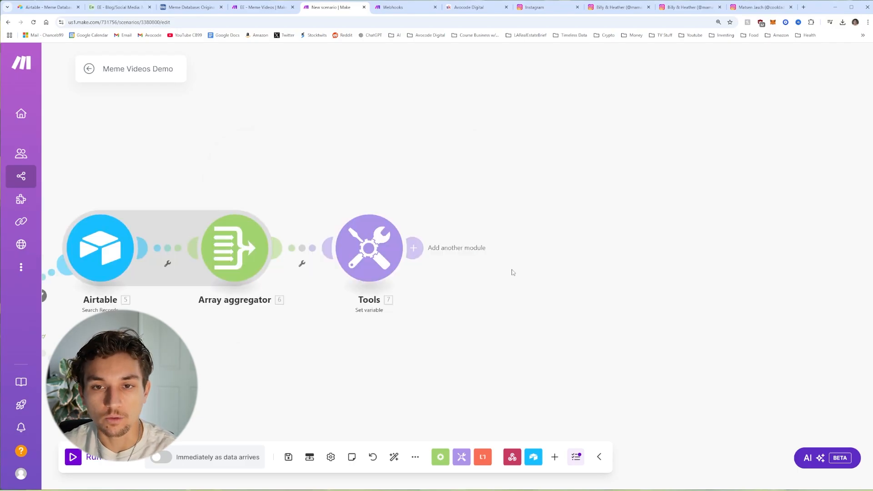
pyautogui.click(288, 457)
pyautogui.click(394, 458)
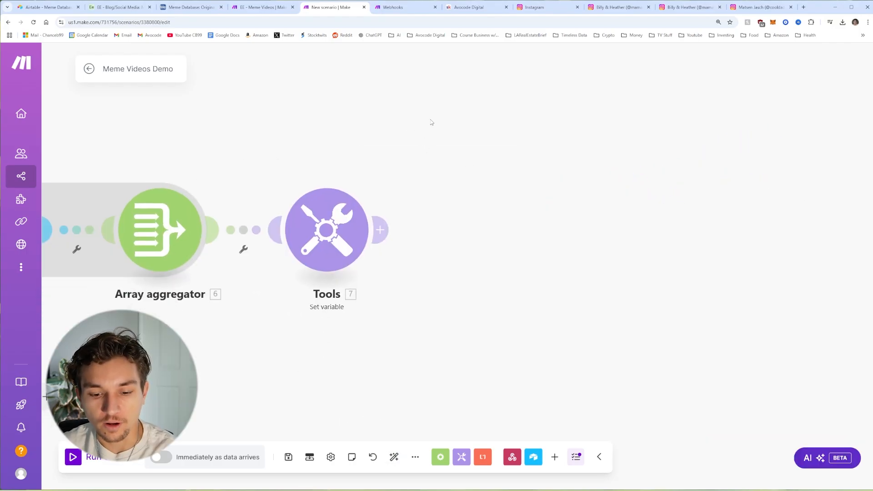
pyautogui.scroll(-1, 431, 122)
pyautogui.moveTo(433, 129); pyautogui.dragTo(458, 152)
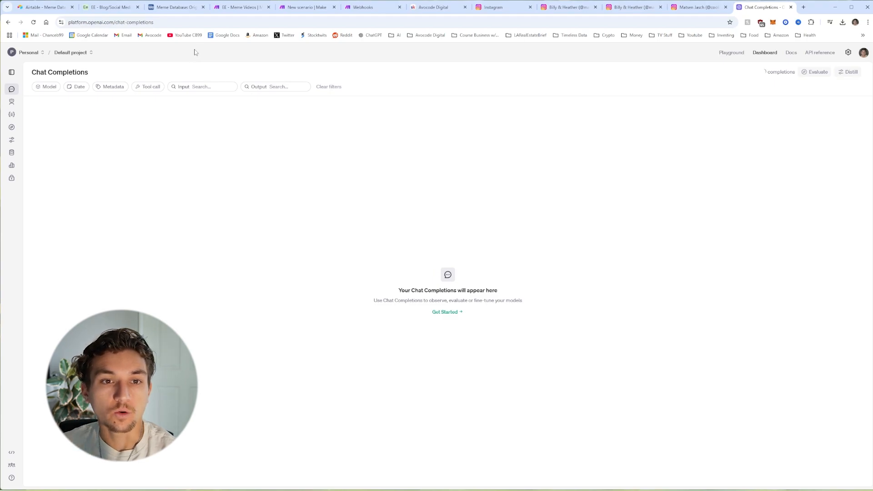
# Step: Open OpenAI Platform's Assistants page at 125% zoom, showing EE - Meme Bot's gpt-4o settings
pyautogui.click(120, 23)
pyautogui.click(174, 65)
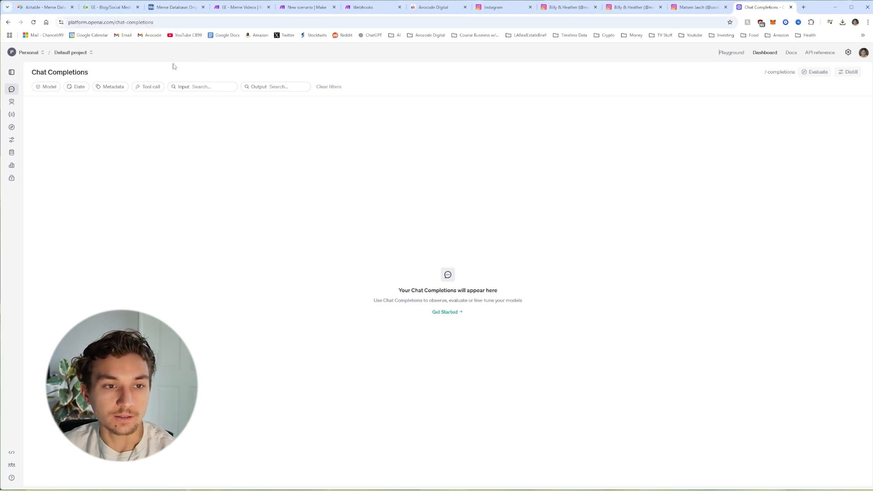
pyautogui.click(13, 103)
pyautogui.hotkey('ctrl', '+')
pyautogui.hotkey('ctrl', '+')
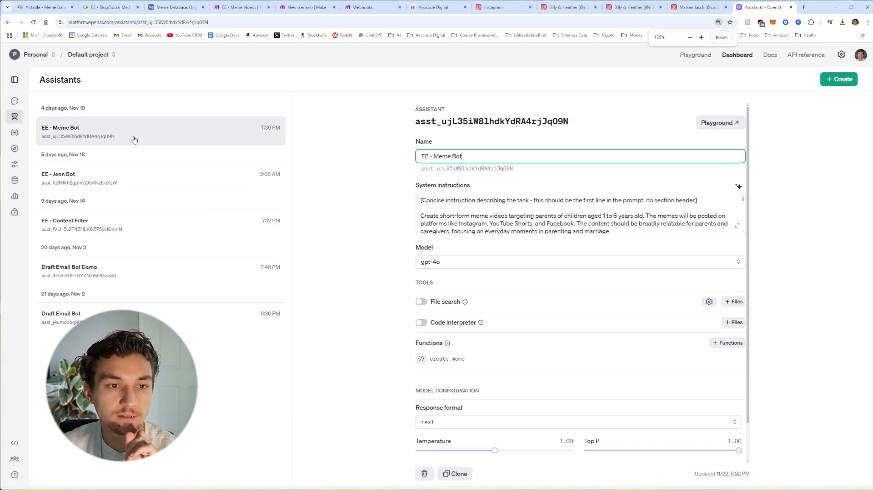
pyautogui.click(17, 117)
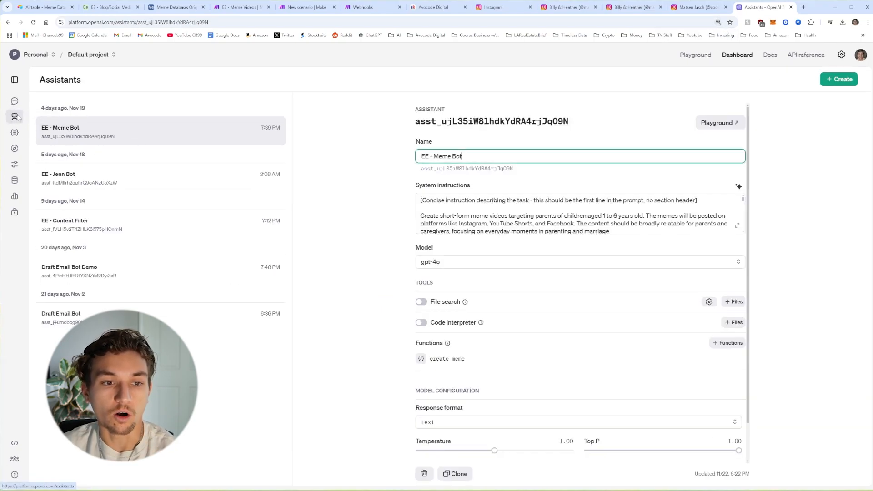
pyautogui.click(15, 117)
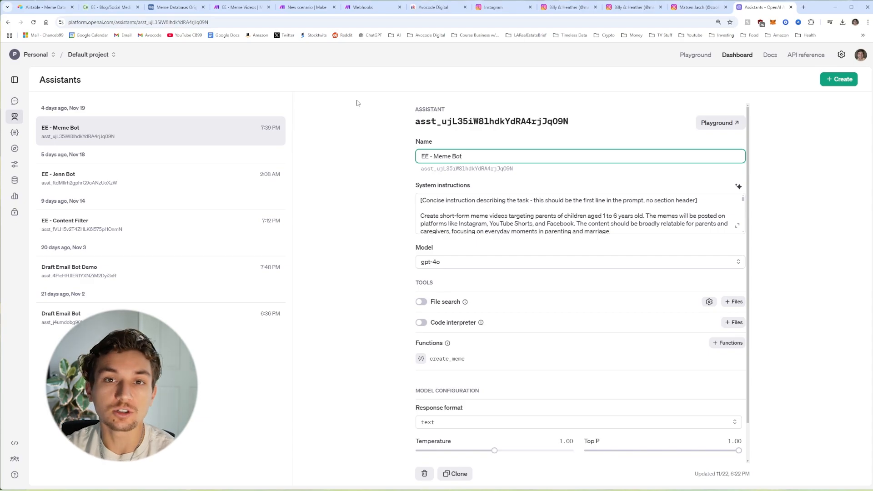
# Step: Create an assistant named Meme Bot Demo and expand its System instructions editor
pyautogui.click(845, 83)
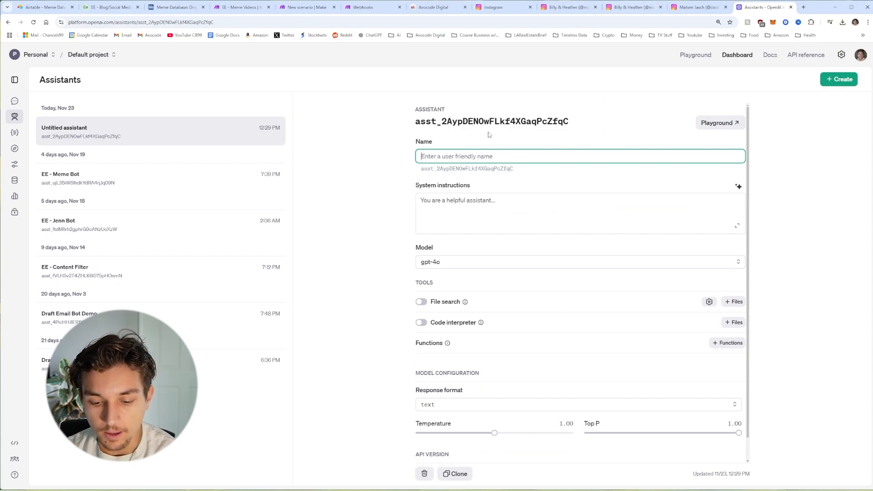
pyautogui.write('Meme B')
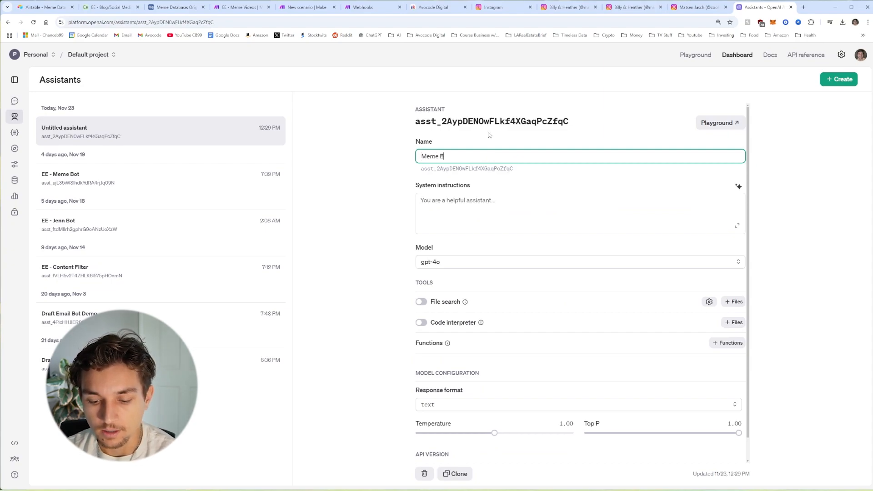
pyautogui.write('ot Demo')
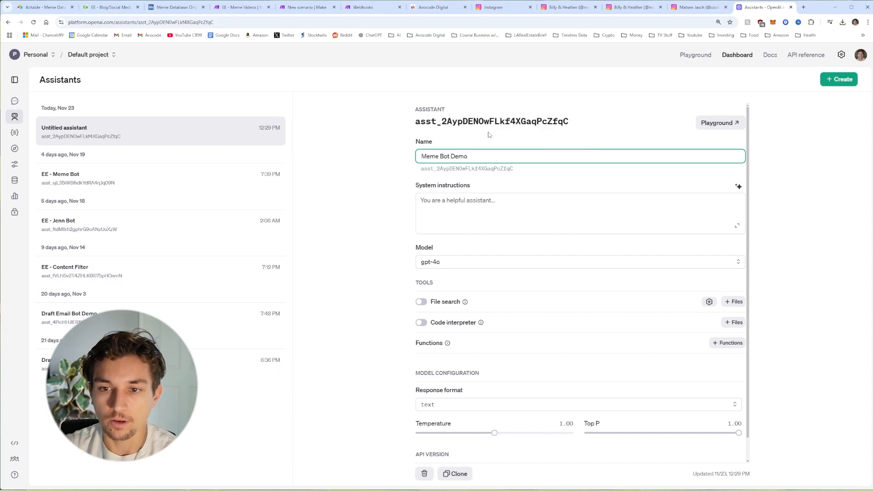
pyautogui.click(489, 135)
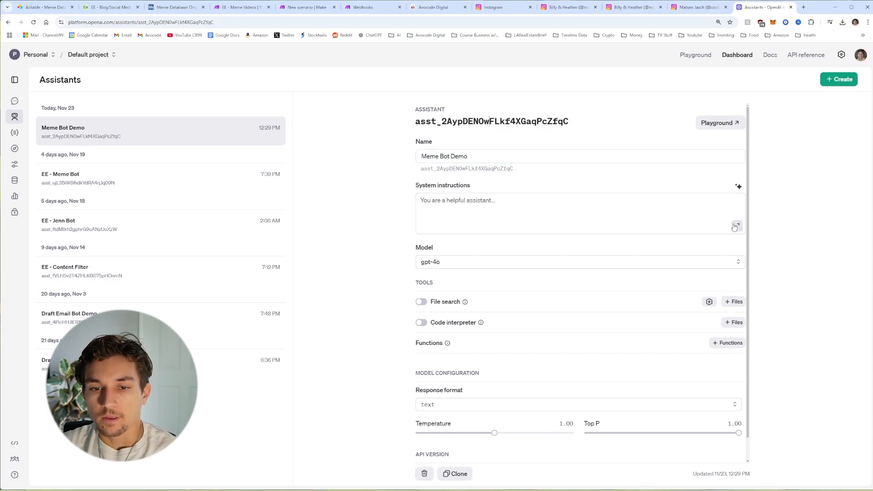
pyautogui.click(737, 227)
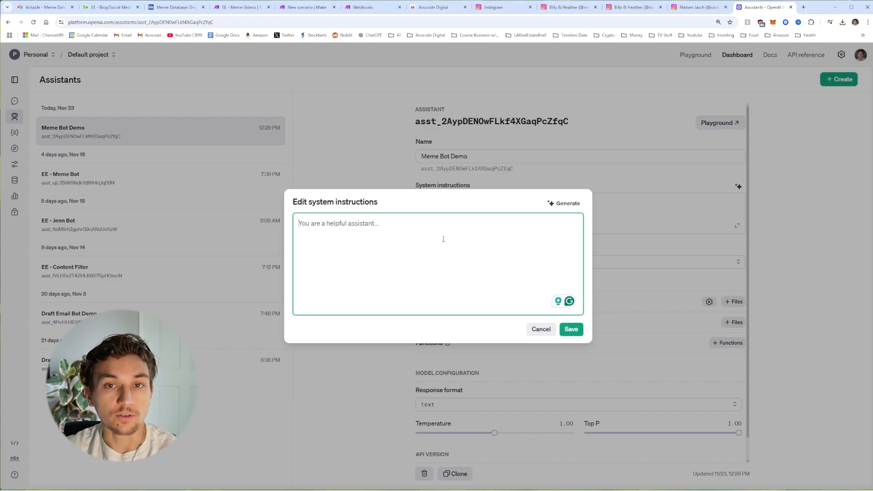
# Step: Paste the prepared meme-video prompt into Meme Bot Demo's system instructions
pyautogui.hotkey('ctrl', 'v')
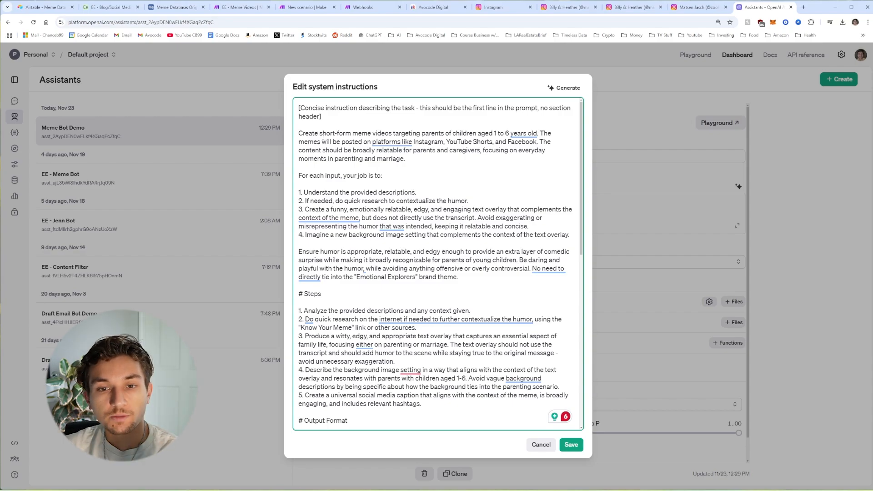
pyautogui.scroll(-10, 312, 139)
pyautogui.scroll(10, 384, 263)
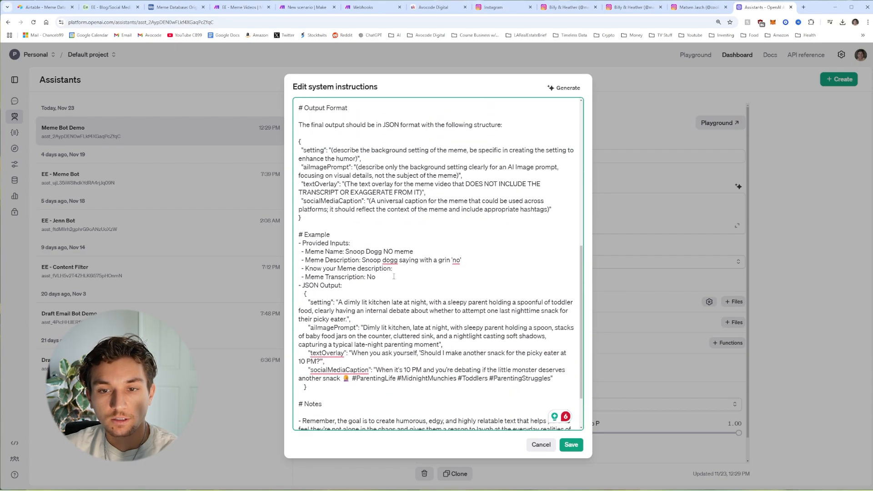
pyautogui.click(563, 88)
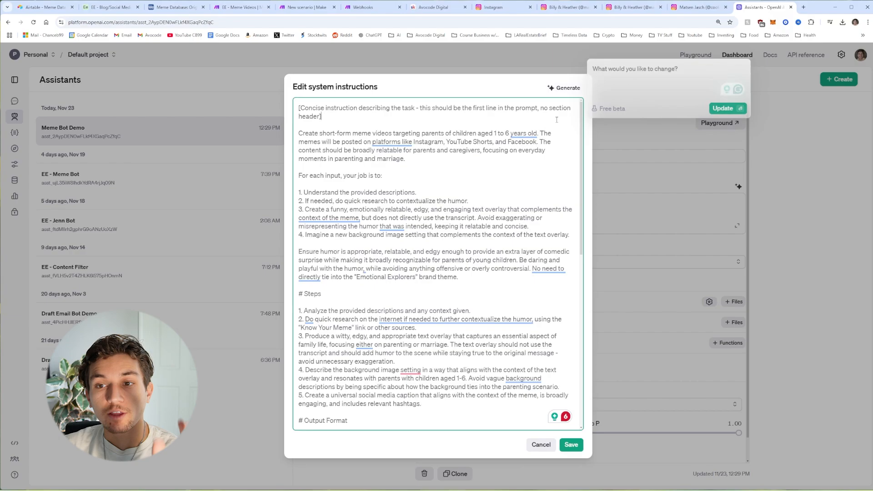
pyautogui.click(563, 90)
pyautogui.click(563, 90)
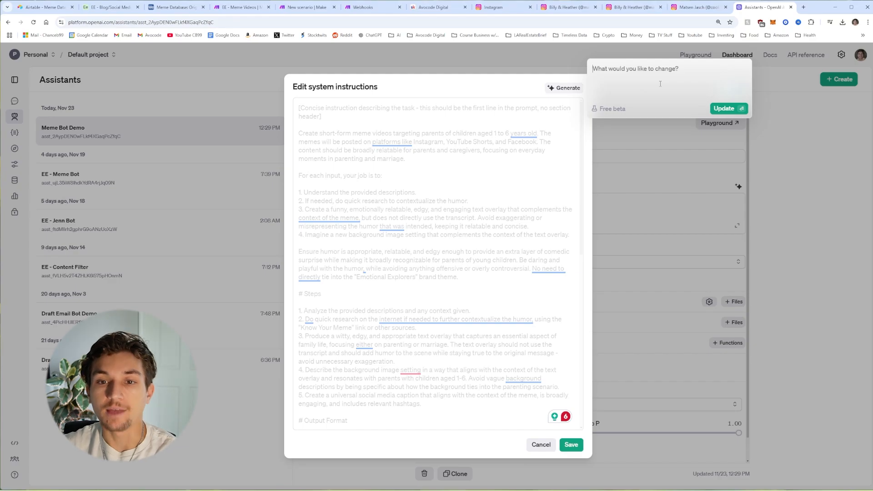
pyautogui.click(558, 128)
# Step: Review the pasted JSON output format and example, then save the system instructions
pyautogui.scroll(-7, 440, 207)
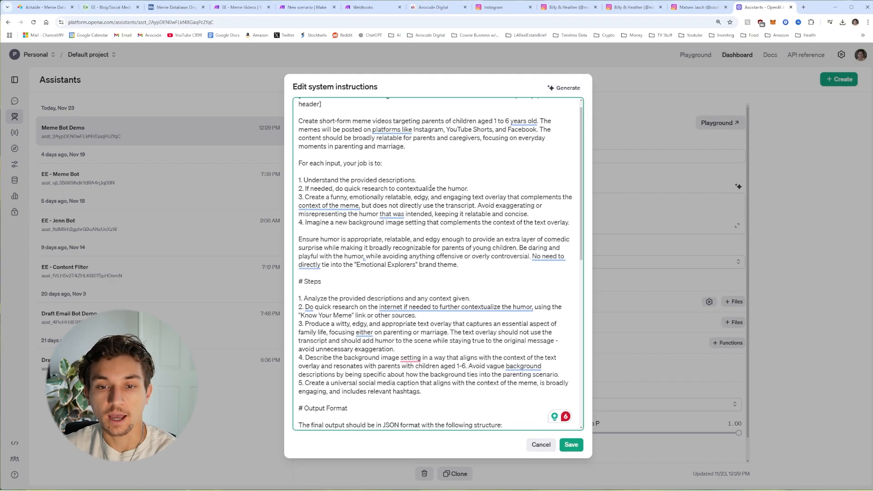
pyautogui.scroll(-2, 469, 203)
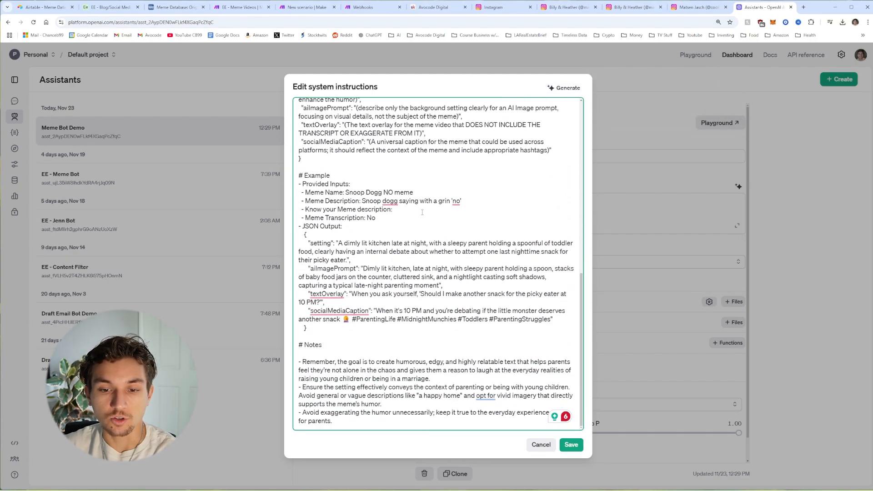
pyautogui.moveTo(299, 361); pyautogui.dragTo(339, 423)
pyautogui.click(409, 291)
pyautogui.scroll(8, 415, 269)
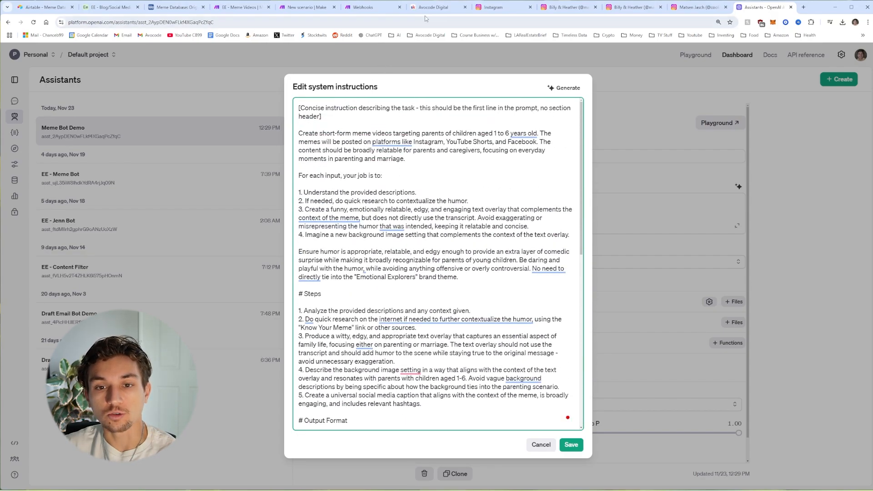
pyautogui.click(425, 8)
pyautogui.click(764, 7)
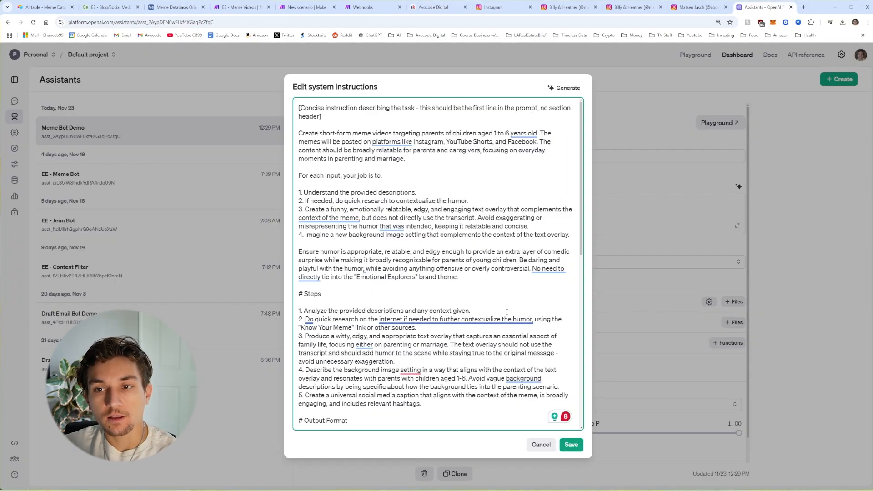
pyautogui.click(571, 445)
# Step: Copy the JSON Example block from the instructions and close the editor unchanged
pyautogui.click(738, 226)
pyautogui.scroll(-15, 446, 227)
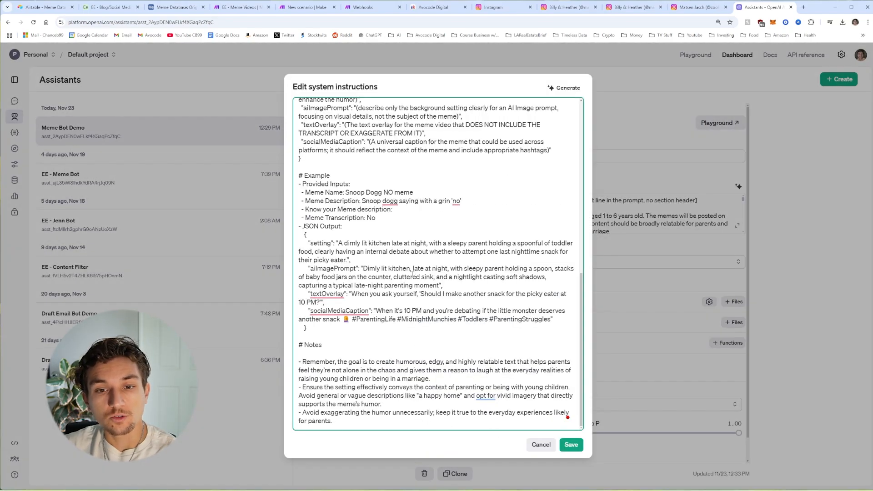
pyautogui.scroll(4, 362, 269)
pyautogui.scroll(-3, 362, 269)
pyautogui.moveTo(307, 363); pyautogui.dragTo(294, 219)
pyautogui.rightClick(339, 233)
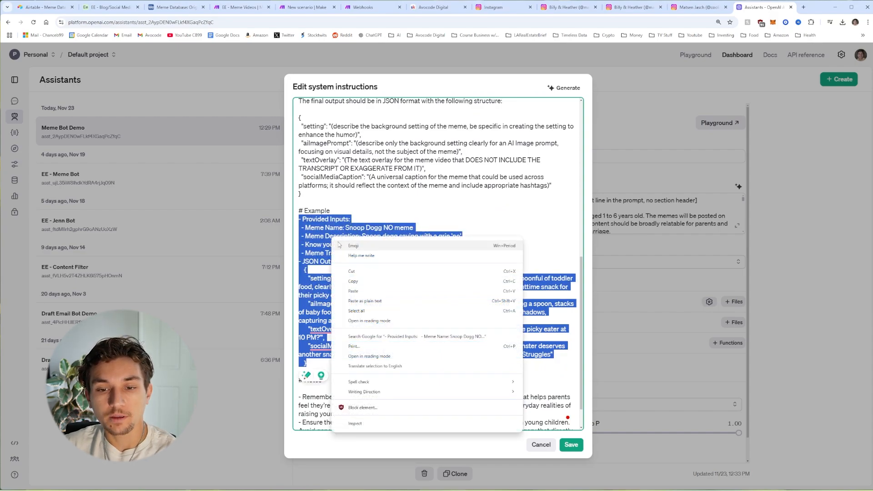
pyautogui.click(359, 282)
pyautogui.click(542, 445)
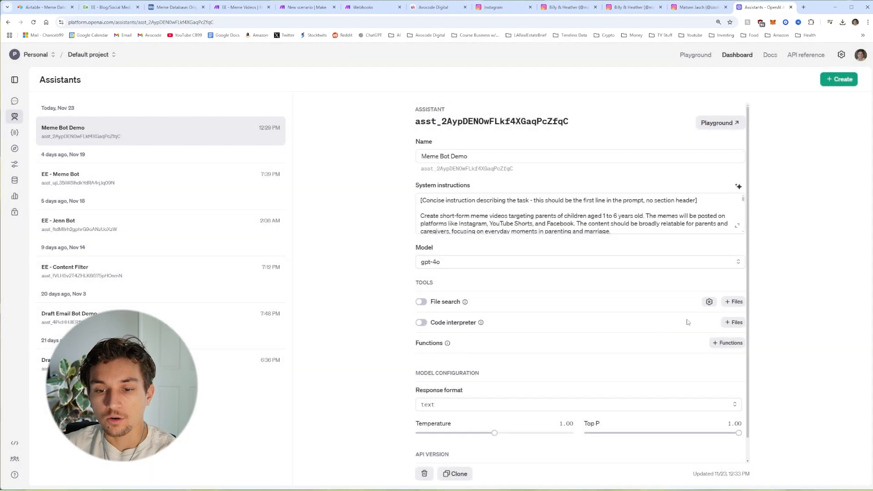
# Step: Generate a create_meme function schema from the pasted meme prompt using the AI helper
pyautogui.moveTo(447, 348)
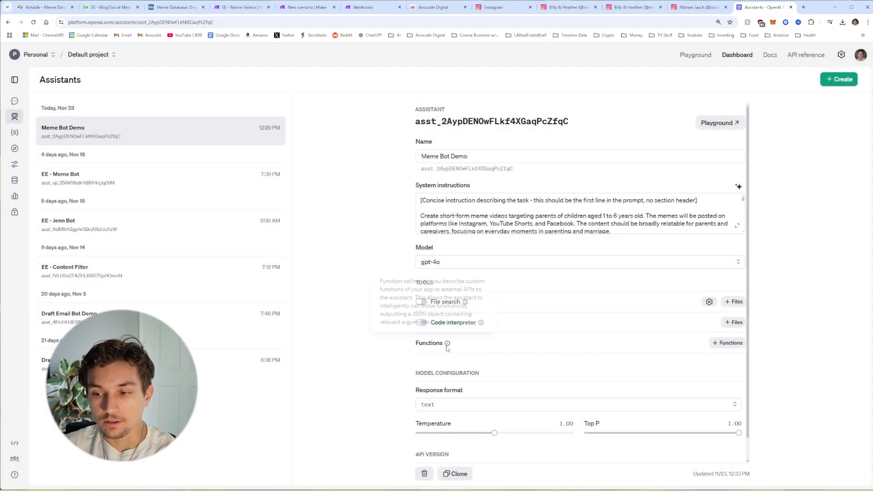
pyautogui.click(728, 343)
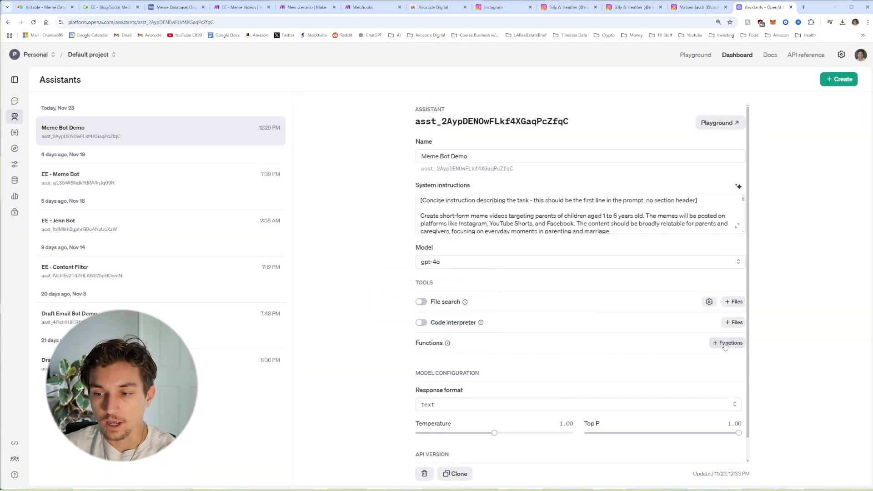
pyautogui.click(728, 344)
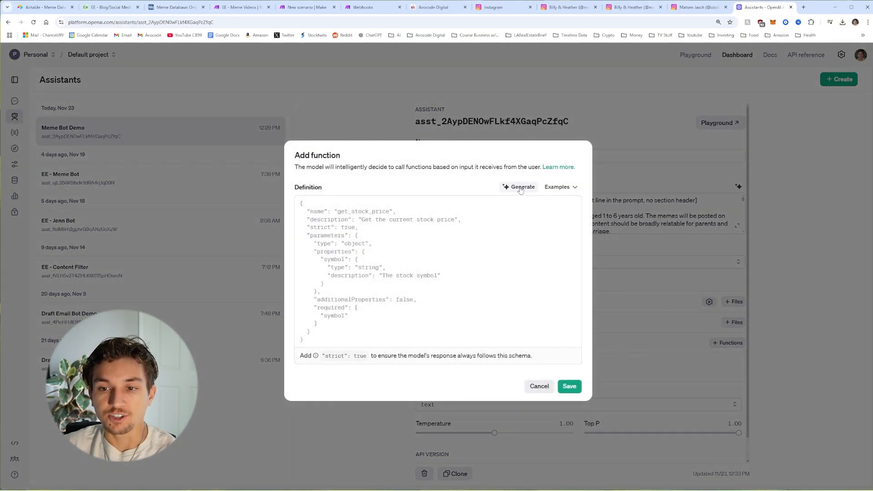
pyautogui.click(520, 187)
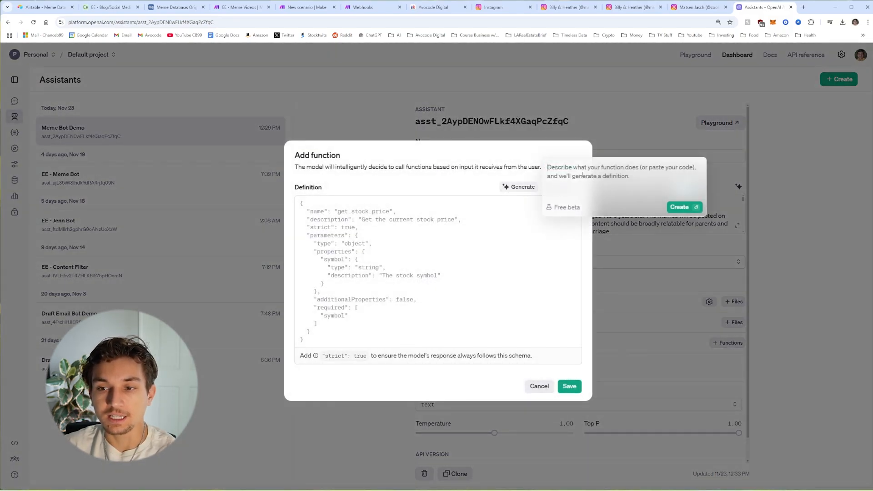
pyautogui.hotkey('ctrl', 'v')
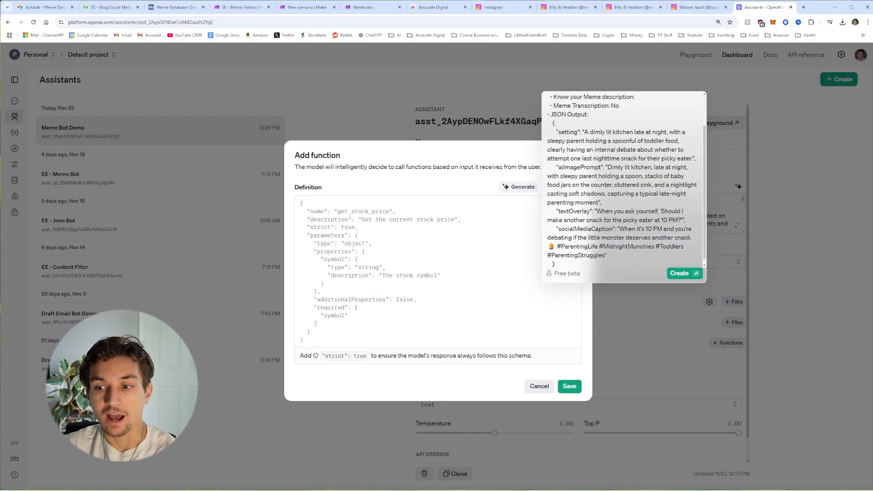
pyautogui.click(686, 274)
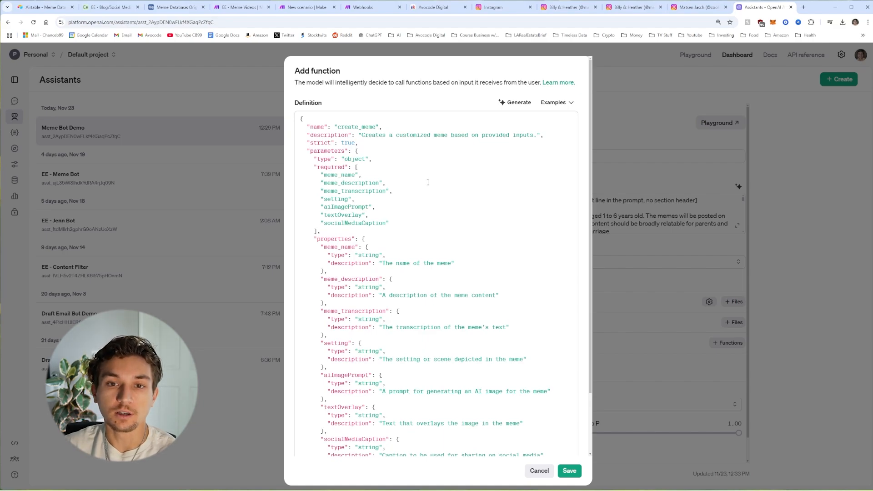
# Step: Review create_meme's seven required string fields in strict mode and save it to the assistant
pyautogui.scroll(-3, 428, 183)
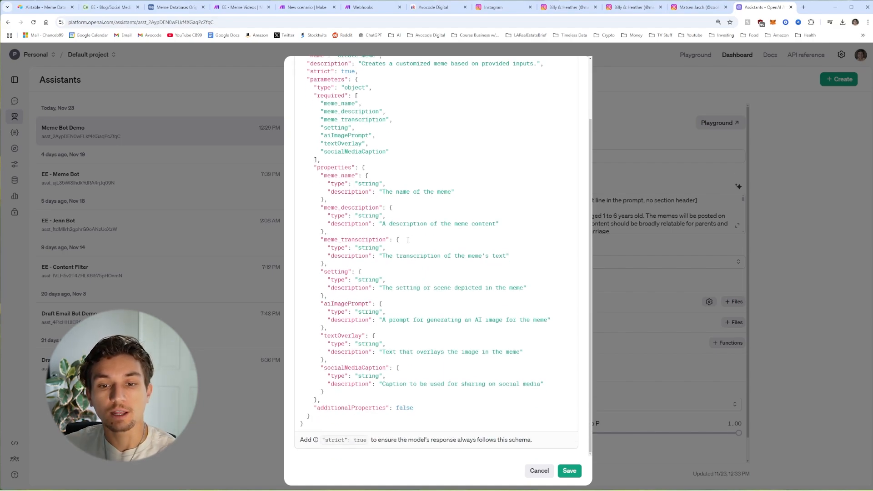
pyautogui.scroll(3, 480, 318)
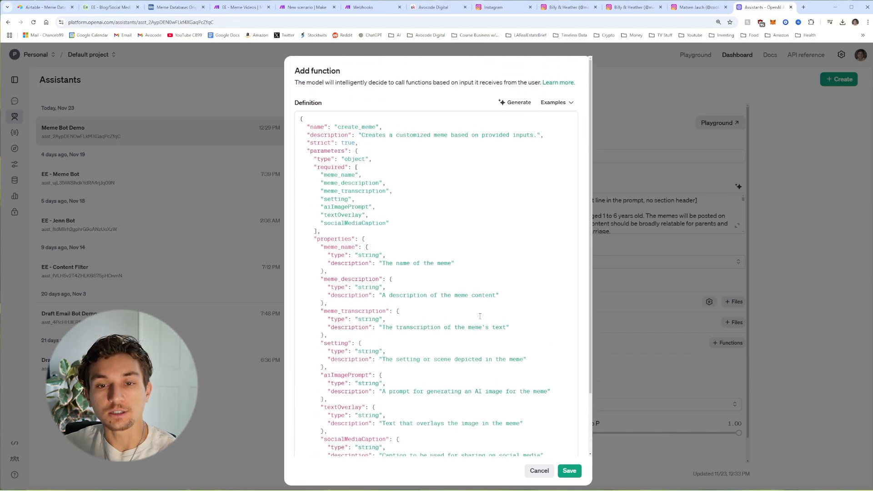
pyautogui.scroll(-3, 480, 309)
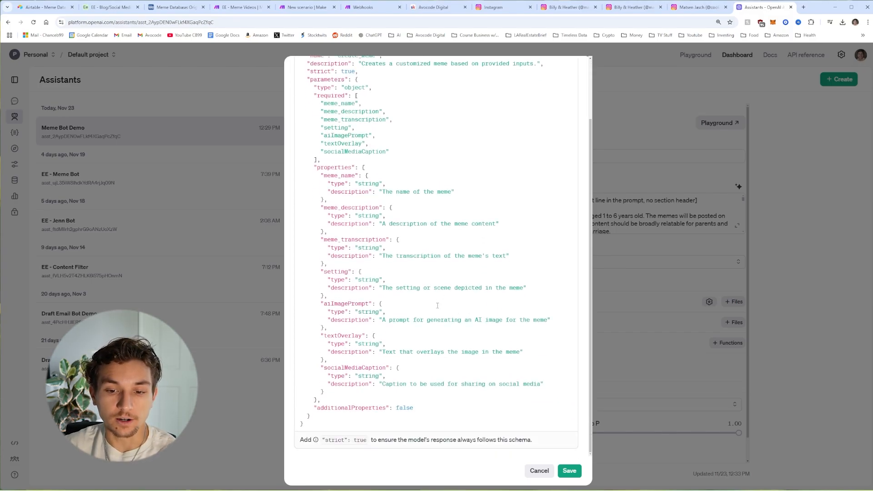
pyautogui.scroll(3, 438, 306)
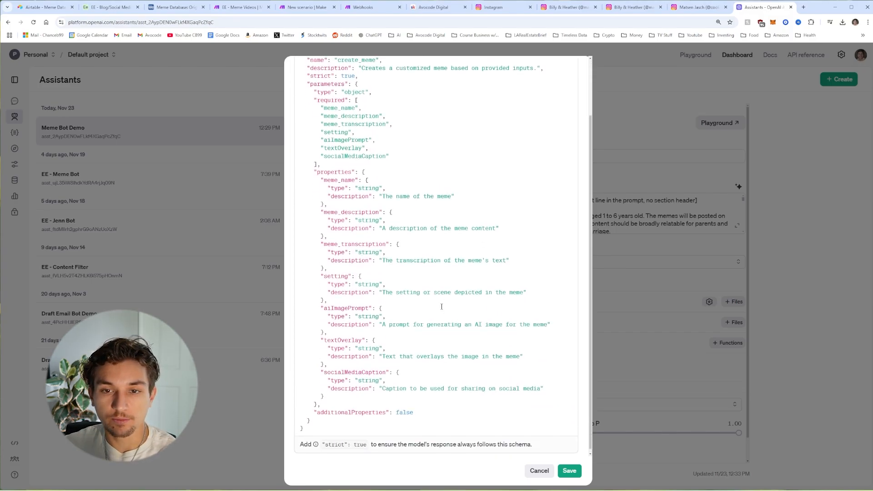
pyautogui.click(570, 471)
pyautogui.scroll(-1, 528, 260)
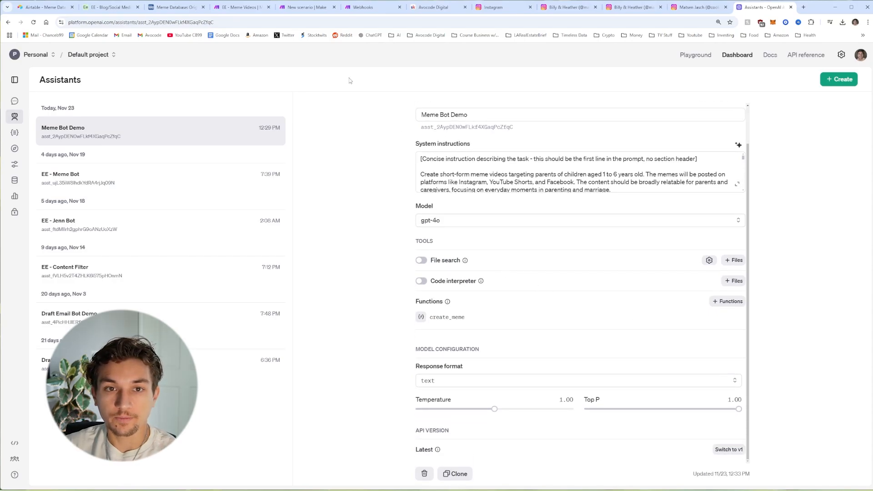
# Step: Add an OpenAI Message an Assistant module after the Tools step
pyautogui.click(304, 7)
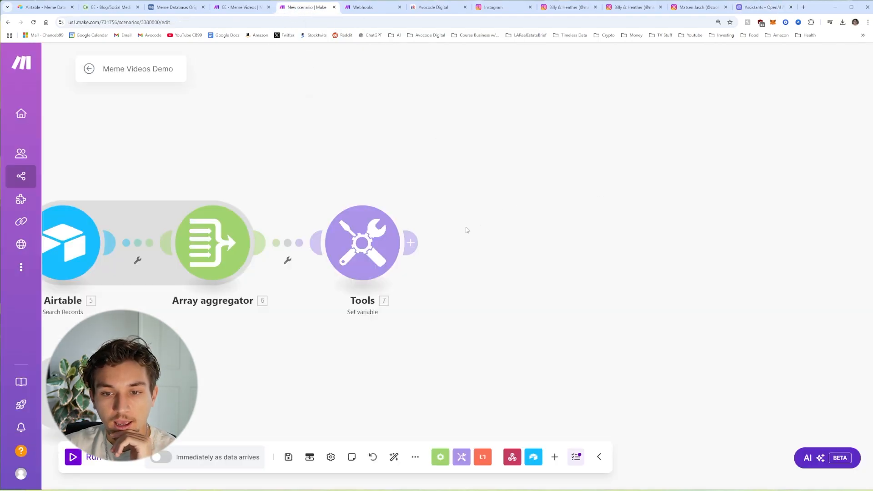
pyautogui.click(413, 243)
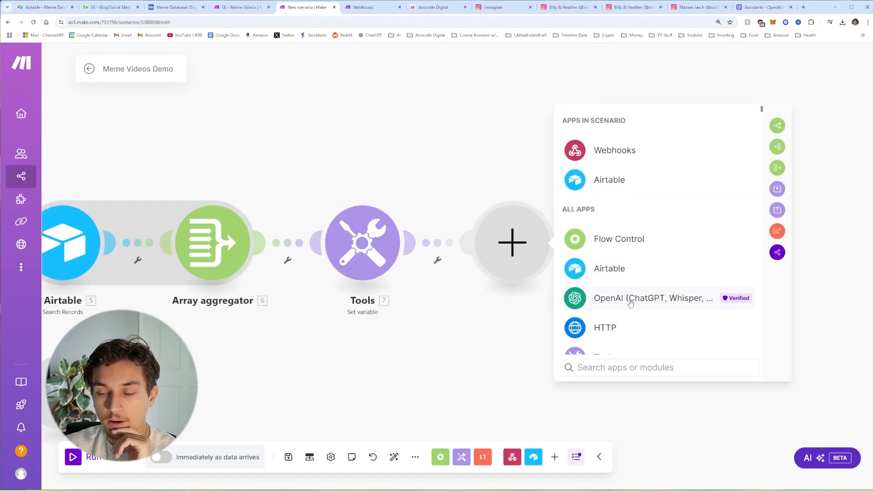
pyautogui.click(621, 301)
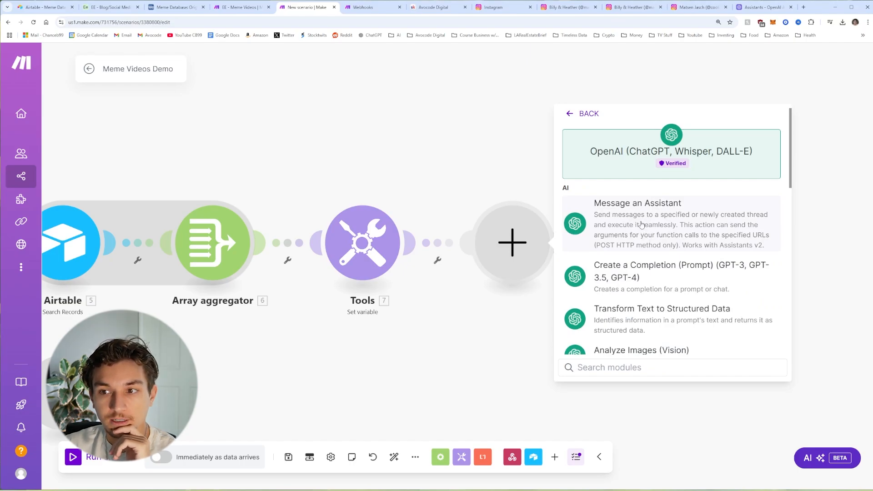
pyautogui.click(641, 225)
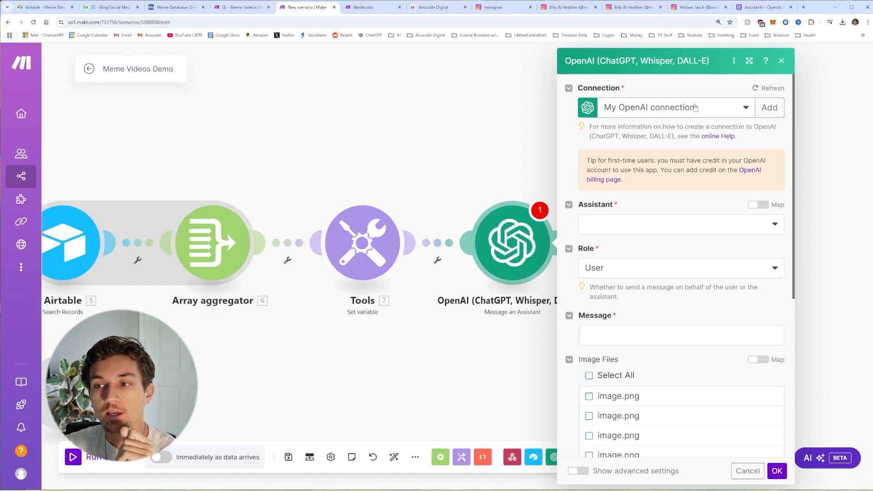
# Step: Select Meme Bot Demo as the assistant
pyautogui.click(763, 8)
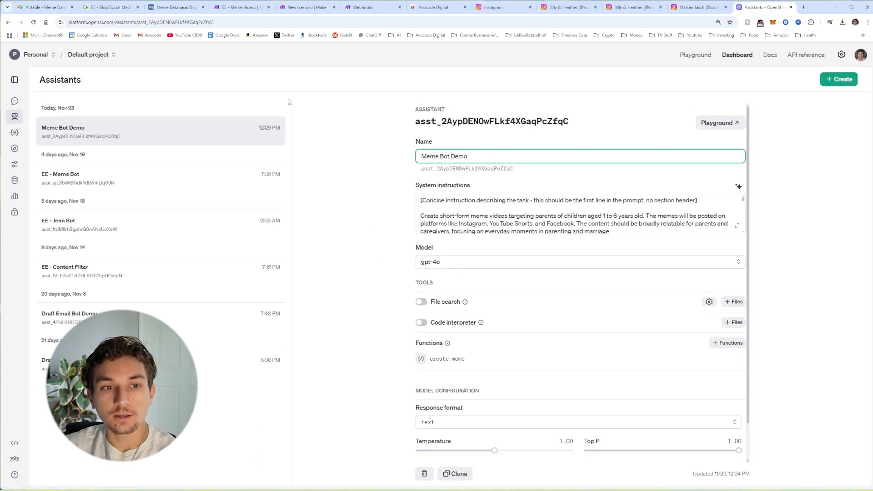
pyautogui.click(842, 55)
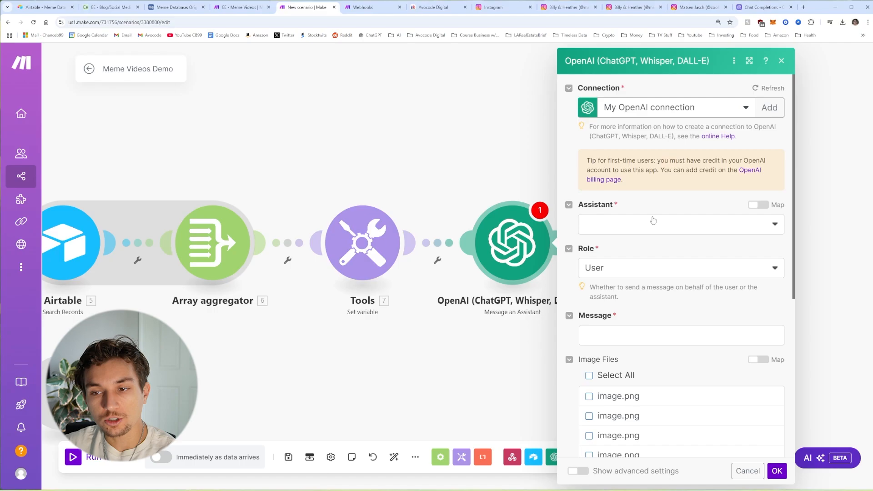
pyautogui.click(652, 221)
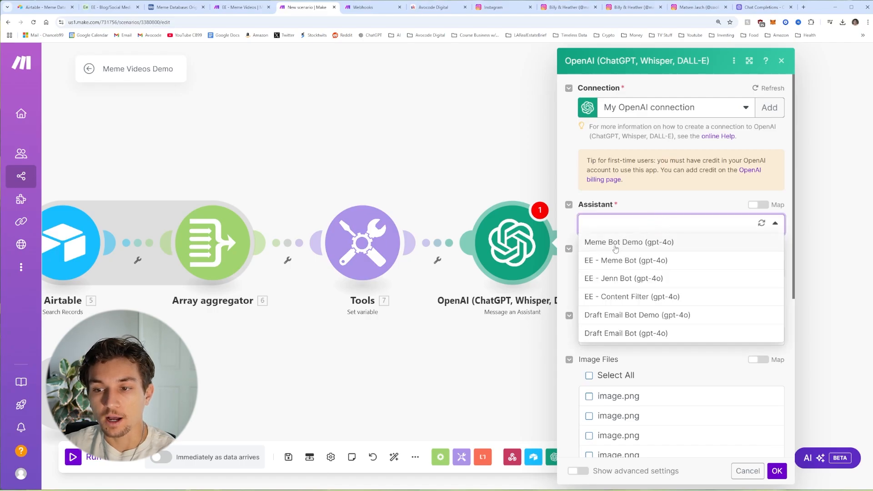
pyautogui.click(640, 248)
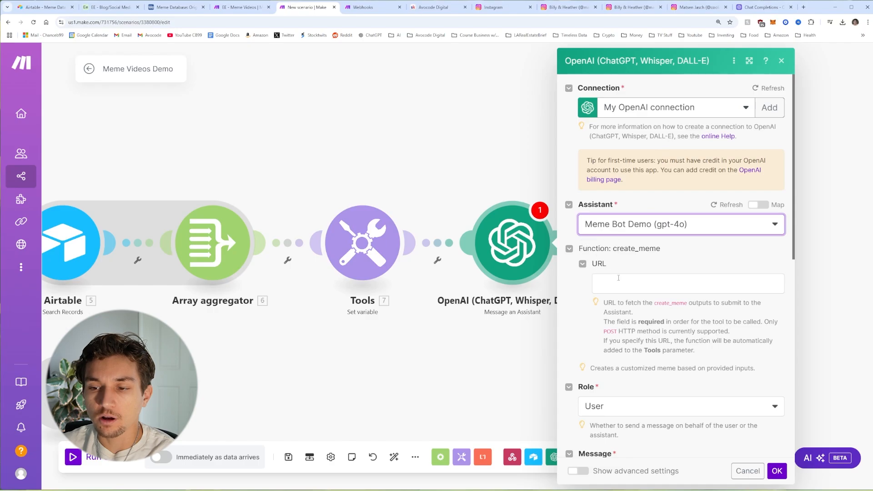
pyautogui.scroll(-1, 635, 249)
pyautogui.click(634, 248)
# Step: Paste the randomMeme name, descriptions and transcription mapping into the Message field
pyautogui.scroll(-4, 650, 255)
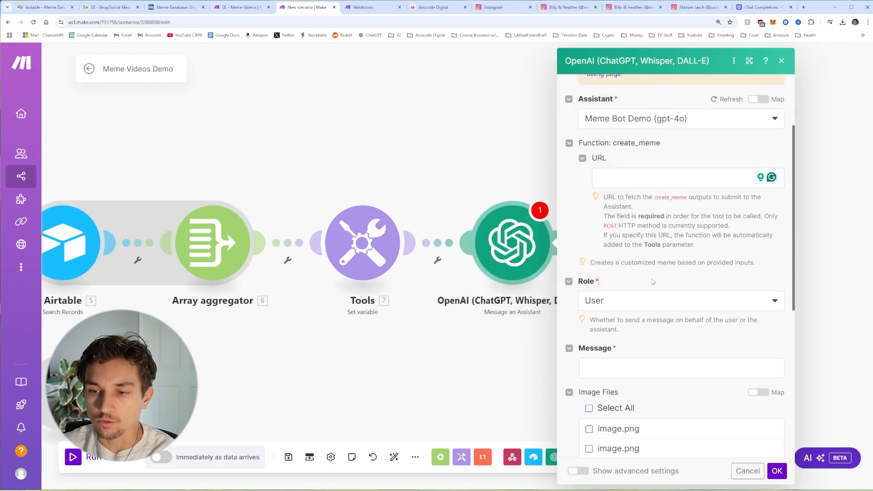
pyautogui.scroll(-2, 660, 273)
pyautogui.scroll(2, 664, 291)
pyautogui.click(670, 303)
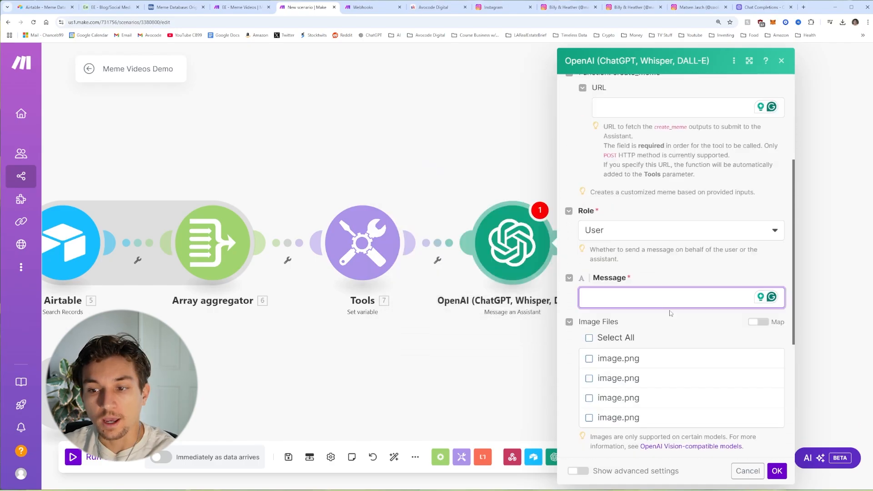
pyautogui.write('Meme Name: replace(62.randomMeme.Name; green screen; emptystring) Meme Description: 62.randomMeme.Description Know your Meme description: 62.randomMeme.`Know Your Meme Description` Meme Transcription: 62.randomMeme.Transcription')
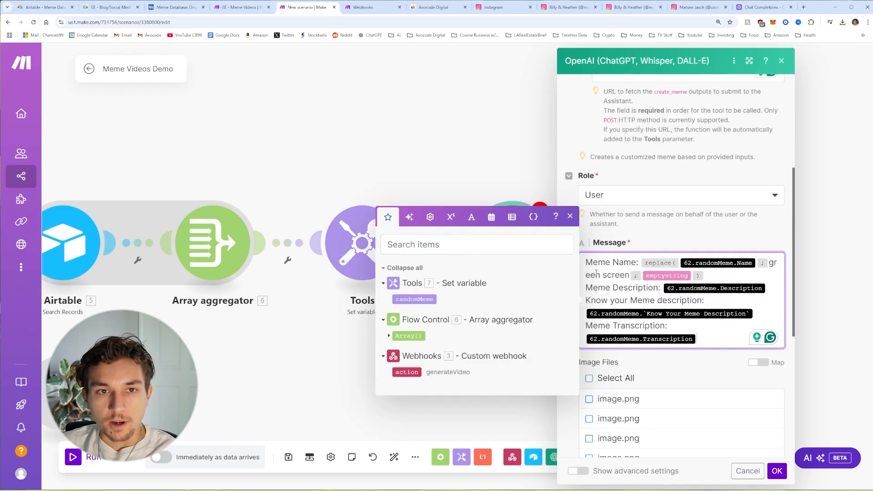
# Step: Check a meme's name, description, transcription and Know Your Meme fields in the Airtable Meme Database
pyautogui.click(167, 8)
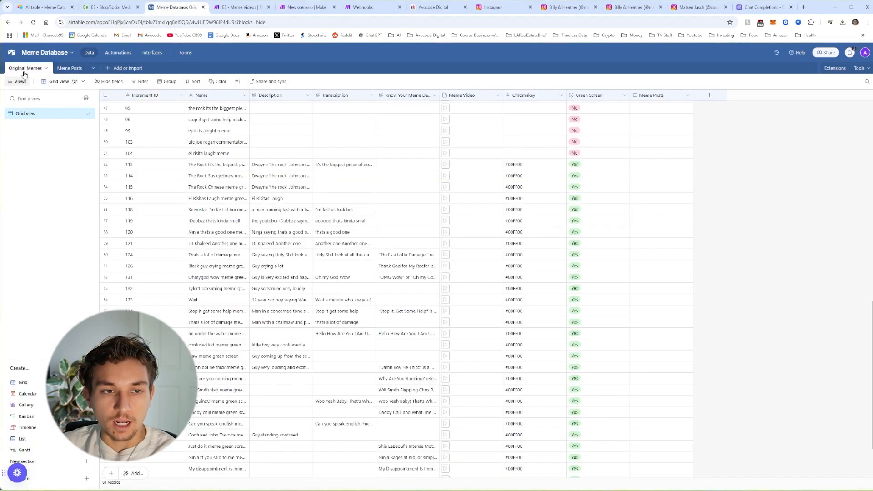
pyautogui.scroll(-1, 212, 182)
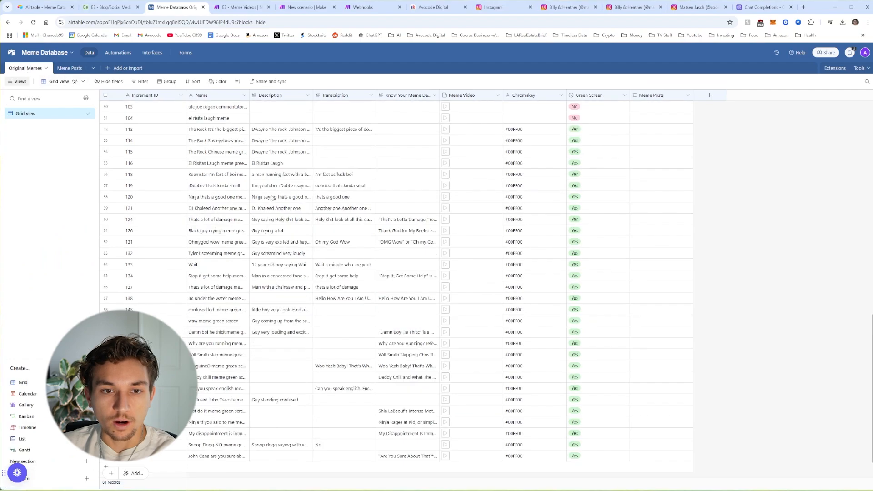
pyautogui.click(212, 142)
pyautogui.click(279, 144)
pyautogui.click(348, 133)
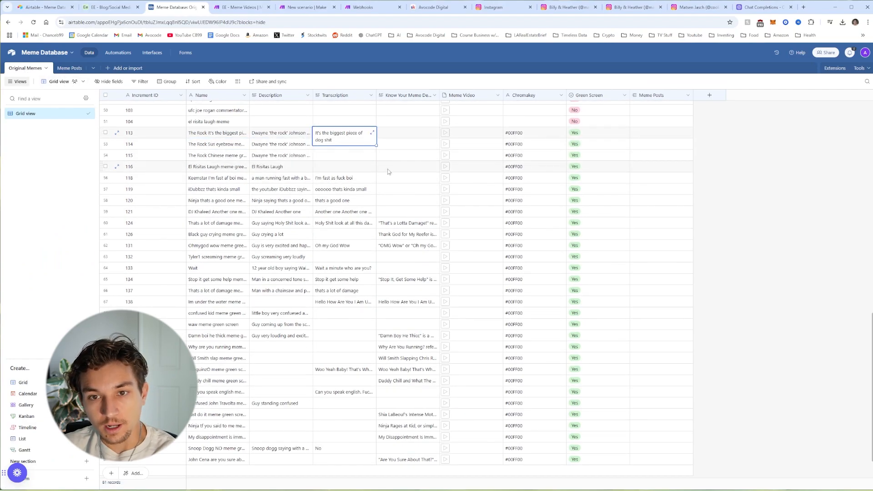
pyautogui.click(400, 135)
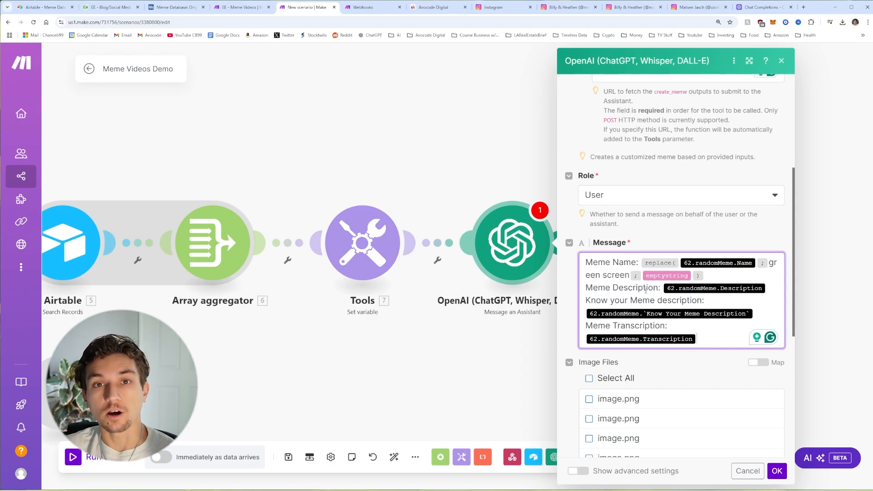
# Step: Verify the replace() stripping "green screen" from the meme name and close the OpenAI settings
pyautogui.click(660, 263)
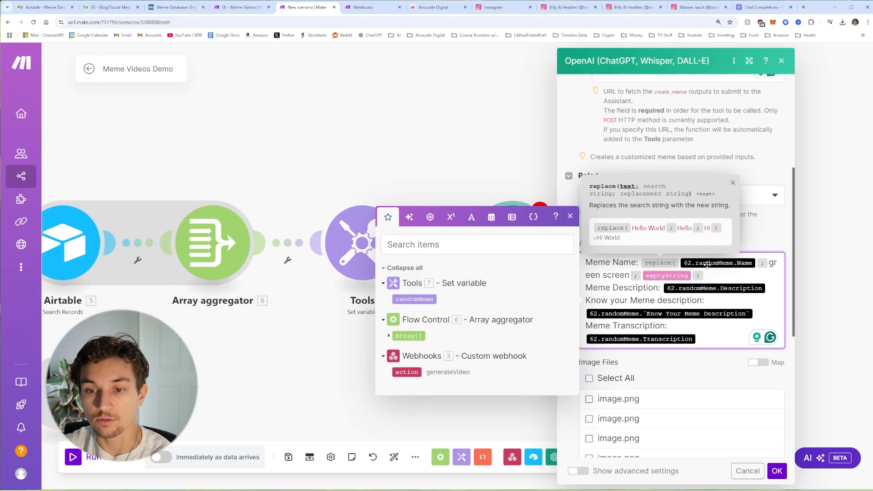
pyautogui.scroll(1, 730, 286)
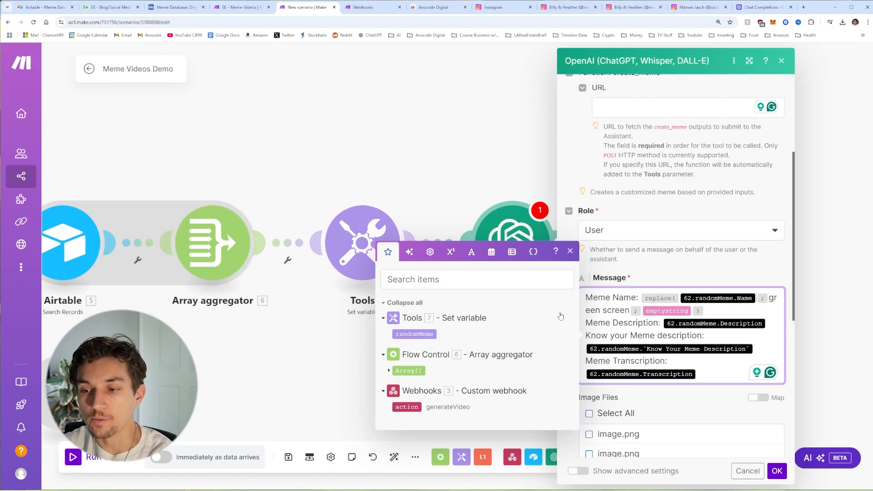
pyautogui.click(695, 281)
pyautogui.scroll(-1, 717, 389)
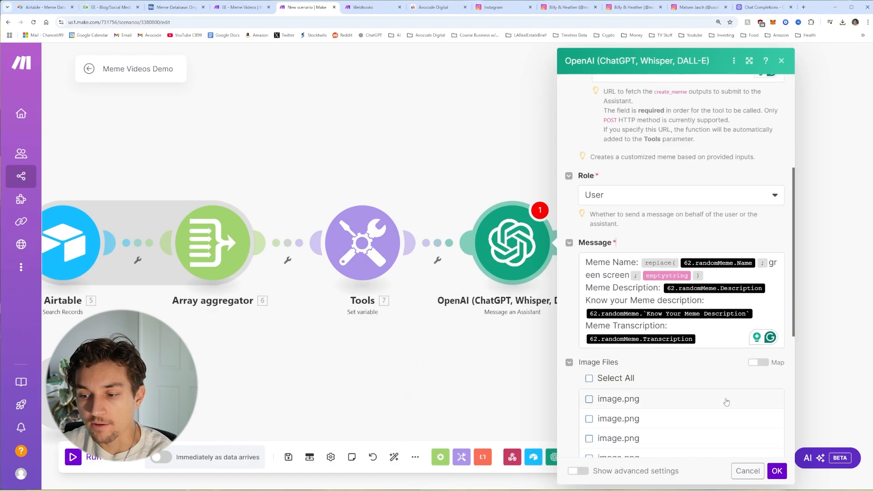
pyautogui.click(777, 471)
# Step: Unlink the OpenAI step from Tools, auto-align the modules and save the scenario
pyautogui.rightClick(442, 245)
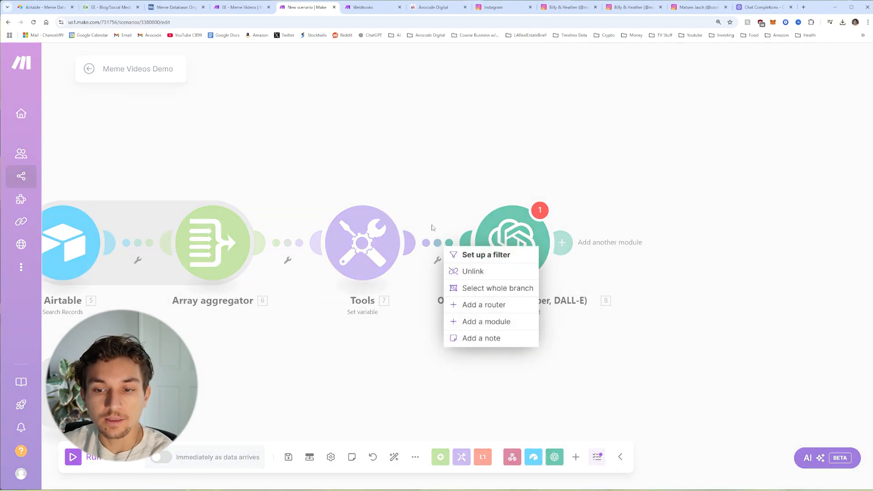
pyautogui.click(472, 271)
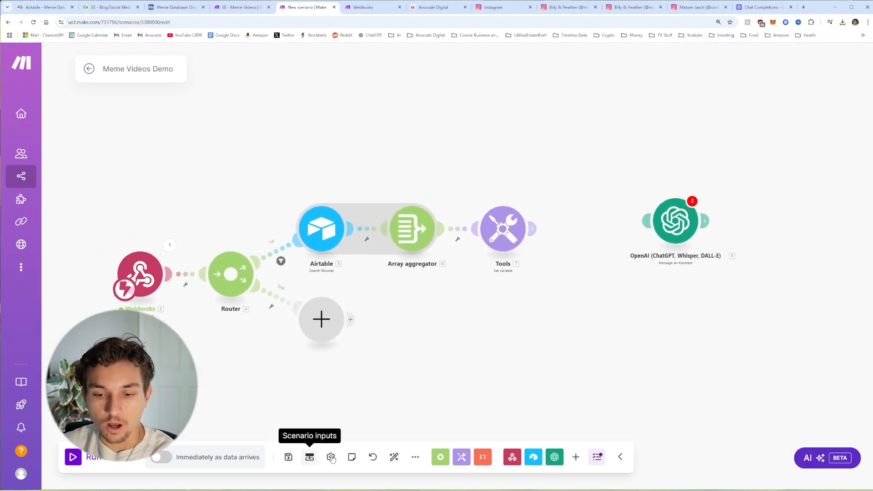
pyautogui.click(394, 457)
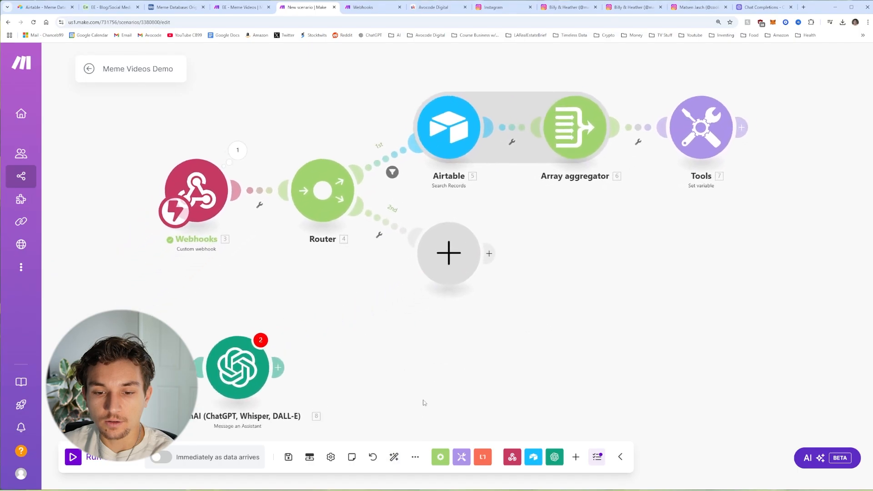
pyautogui.click(289, 457)
# Step: Run the scenario once, triggering the webhook from Airtable's automations
pyautogui.click(82, 462)
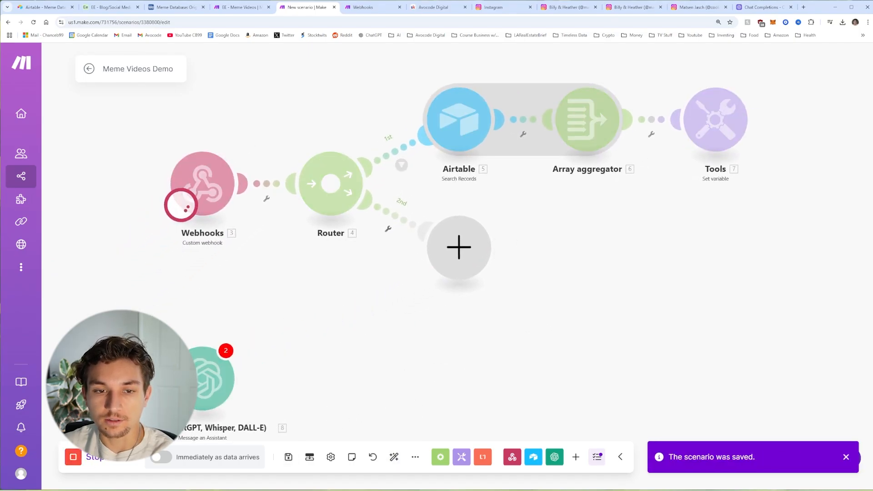
pyautogui.click(182, 11)
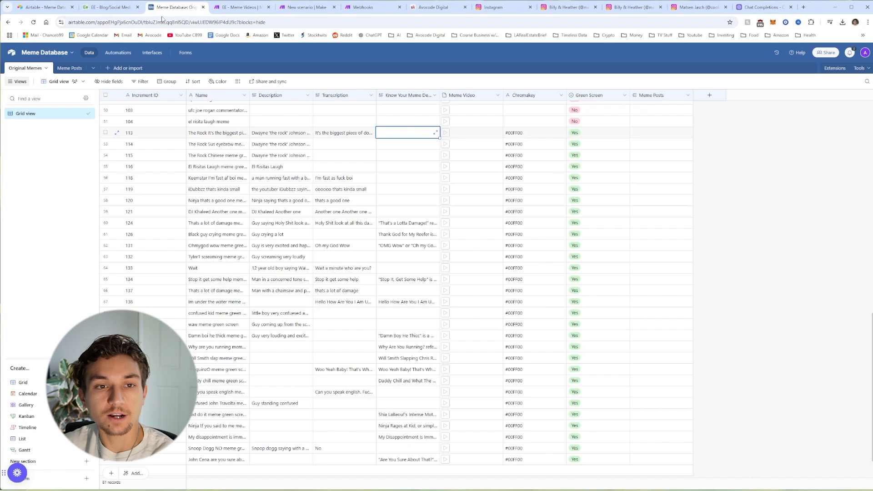
pyautogui.click(124, 55)
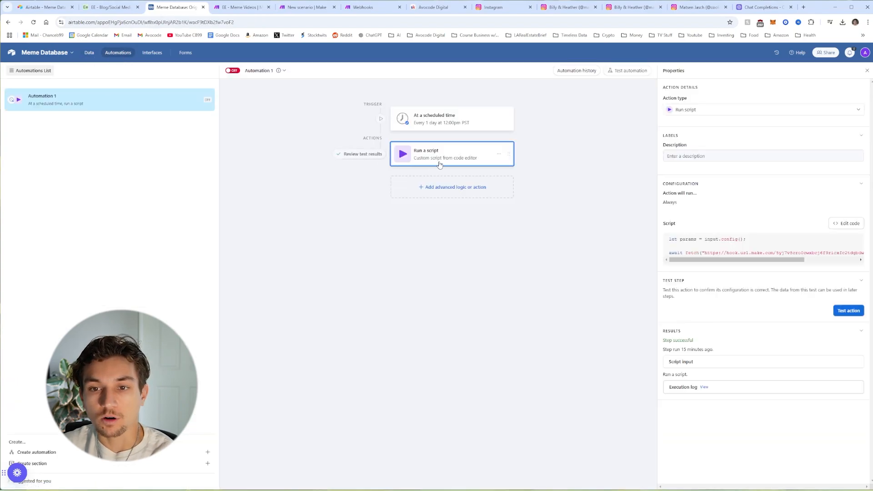
pyautogui.click(307, 7)
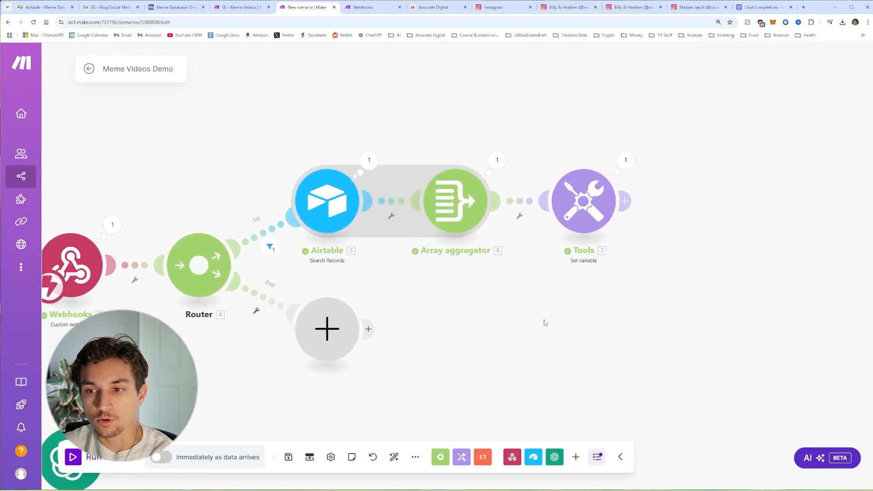
# Step: Inspect the Tools step's randomMeme output, including the Meme Video array, then close it
pyautogui.click(626, 159)
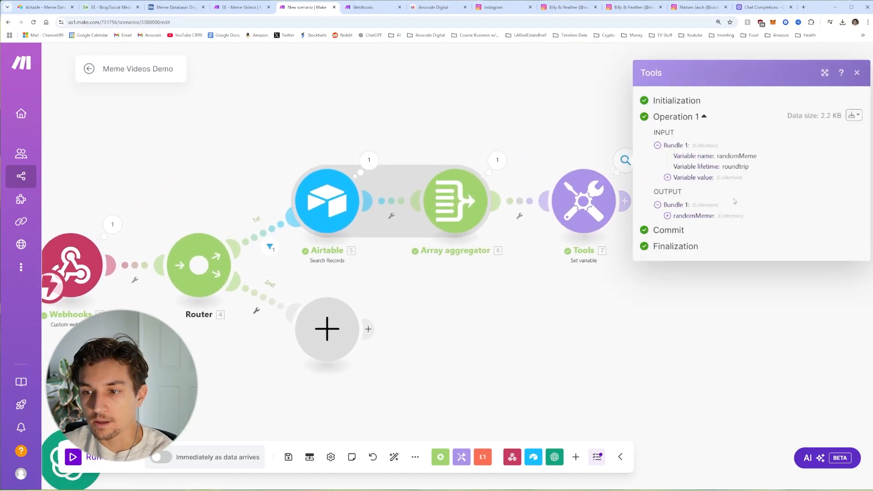
pyautogui.click(667, 216)
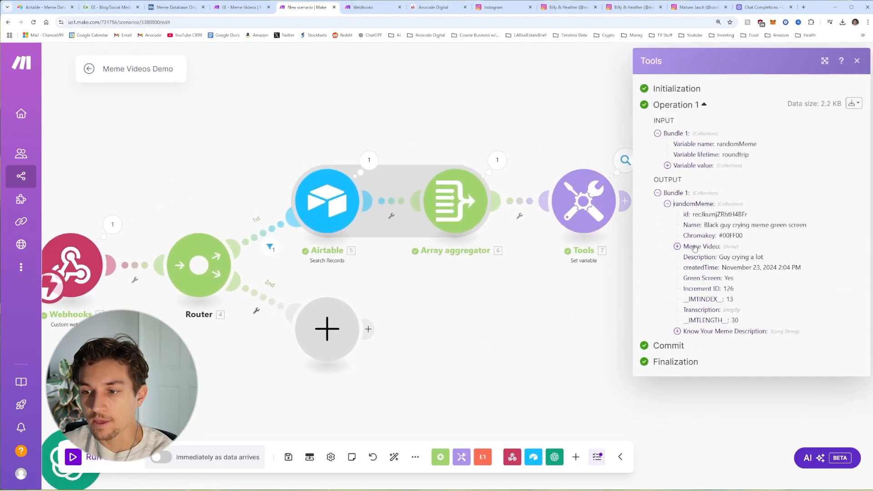
pyautogui.click(678, 246)
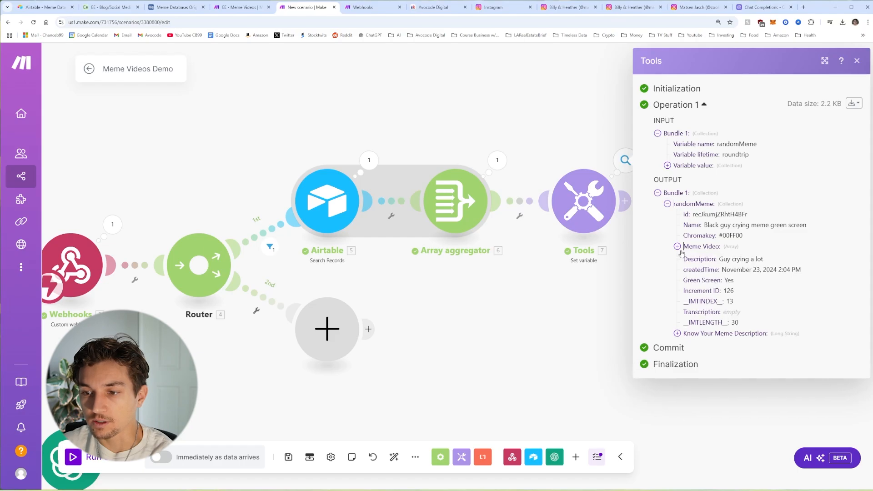
pyautogui.click(678, 247)
pyautogui.moveTo(680, 249); pyautogui.dragTo(550, 256)
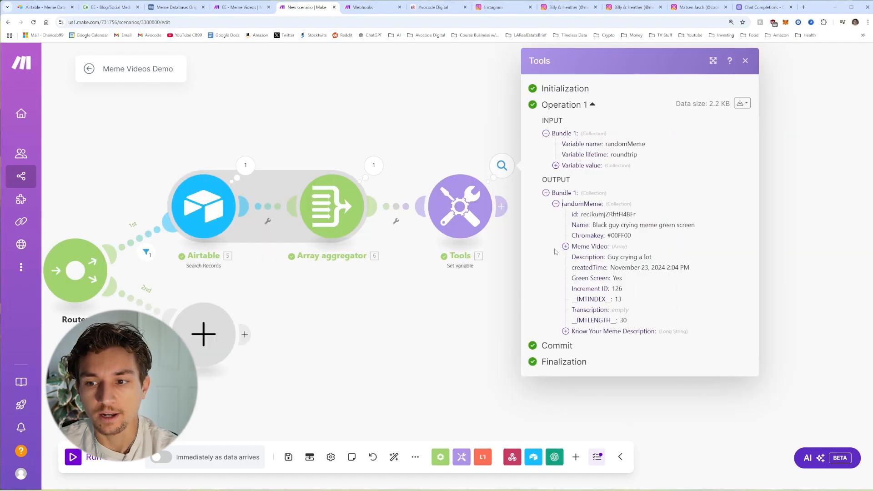
pyautogui.click(454, 333)
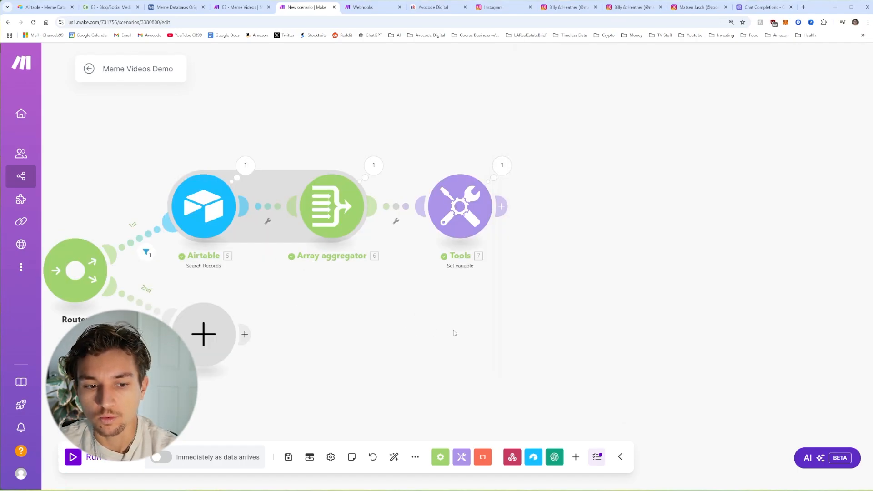
# Step: Place the OpenAI 'Message an Assistant' module beside Tools and open its settings
pyautogui.moveTo(454, 333); pyautogui.dragTo(490, 293)
pyautogui.moveTo(391, 322); pyautogui.dragTo(586, 274)
pyautogui.moveTo(203, 376); pyautogui.dragTo(828, 117)
pyautogui.moveTo(841, 174); pyautogui.dragTo(530, 347)
pyautogui.click(557, 228)
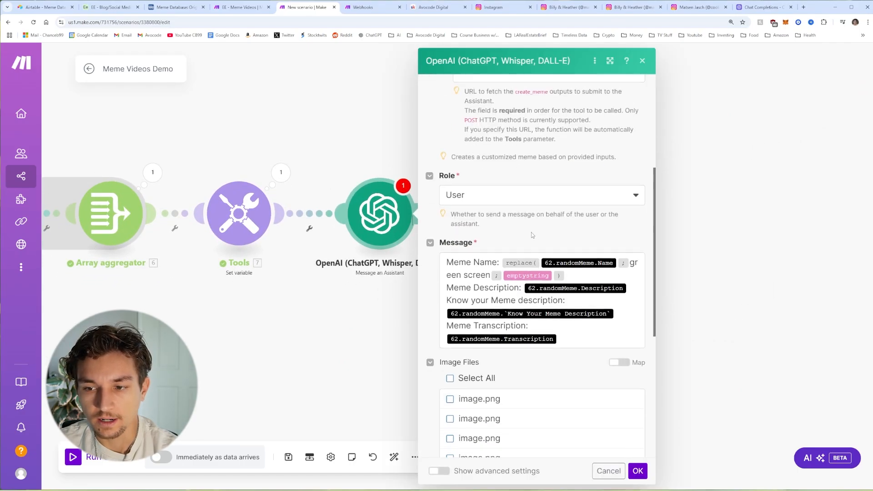
# Step: Replace the old 62.randomMeme pills with Tools randomMeme Name, Description, Know Your Meme Description and Transcription
pyautogui.click(618, 260)
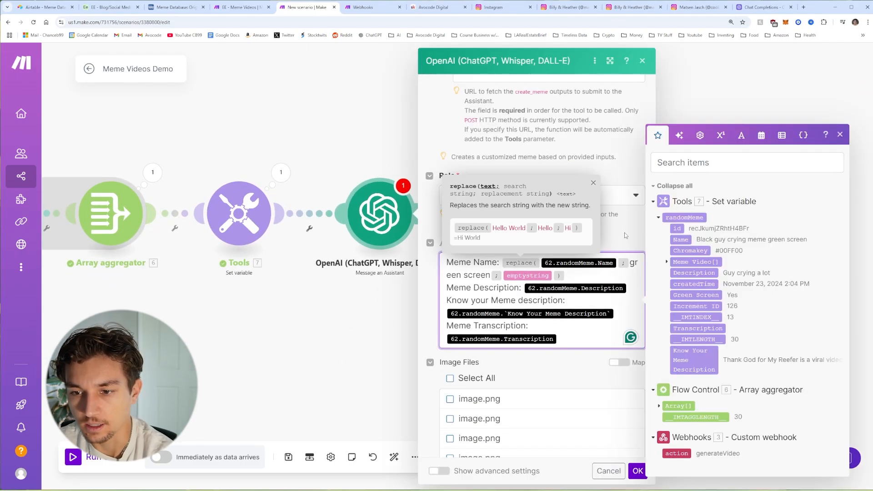
pyautogui.press('BackSpace')
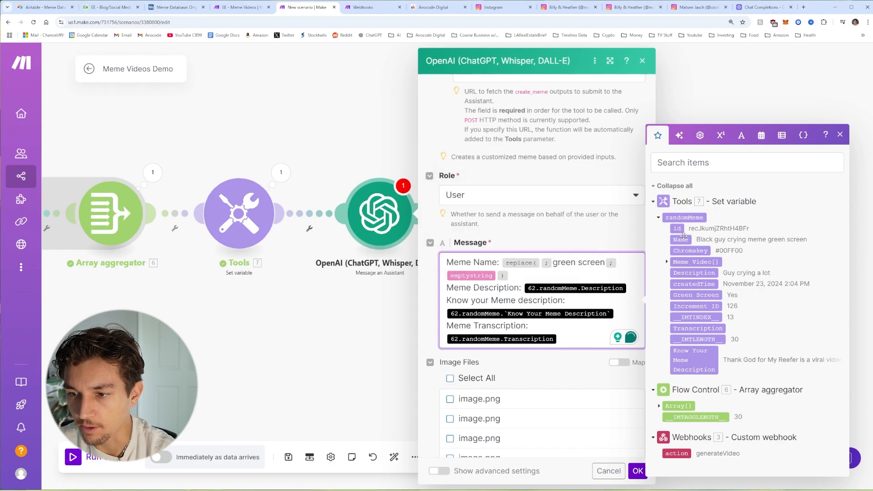
pyautogui.moveTo(681, 238); pyautogui.dragTo(584, 281)
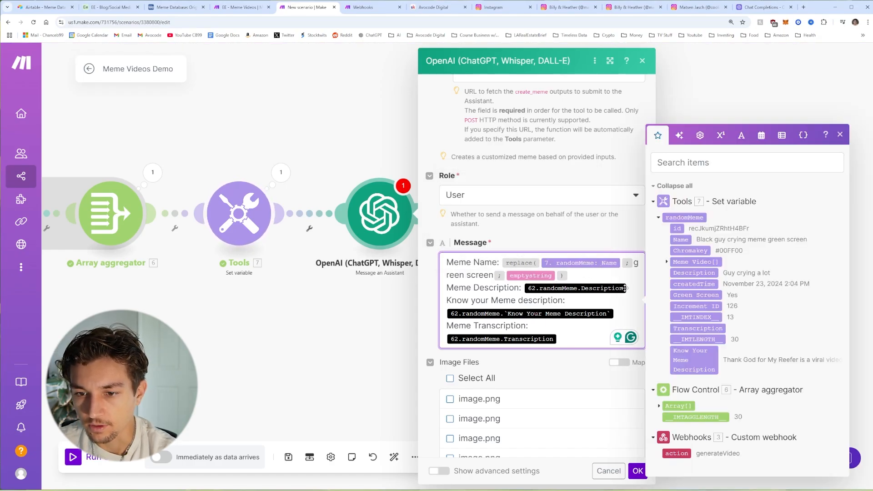
pyautogui.press('BackSpace')
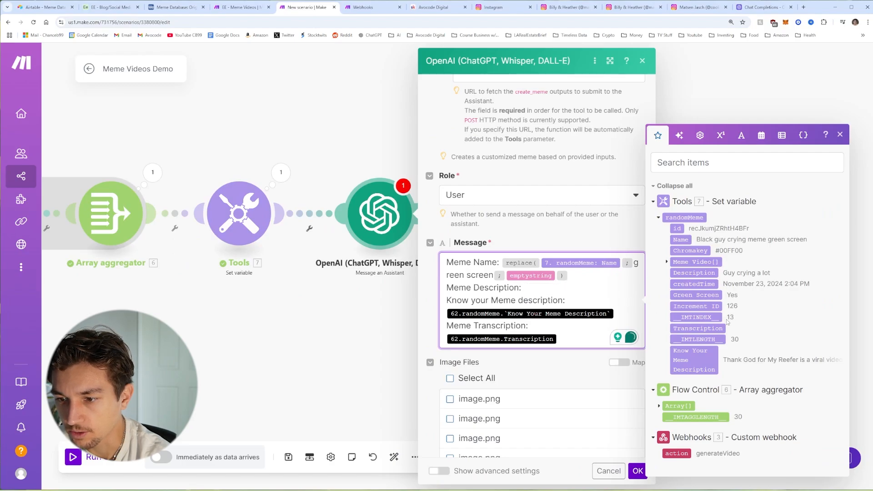
pyautogui.click(695, 273)
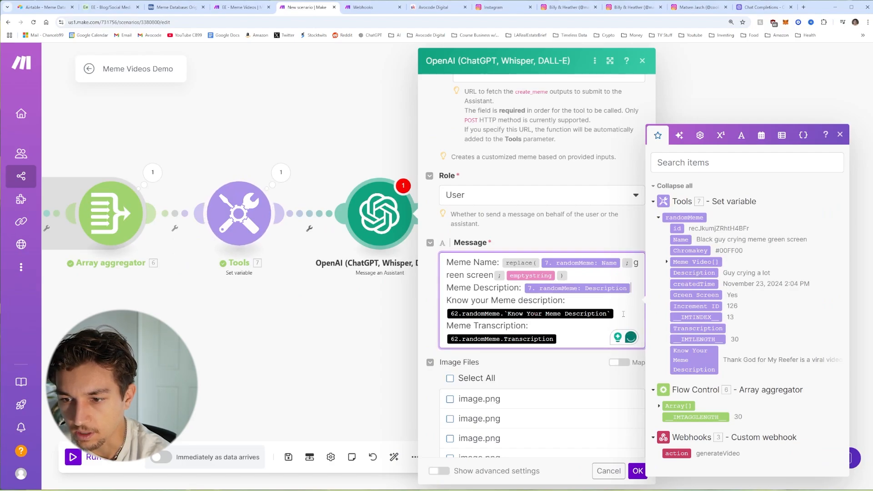
pyautogui.press('BackSpace')
pyautogui.click(694, 360)
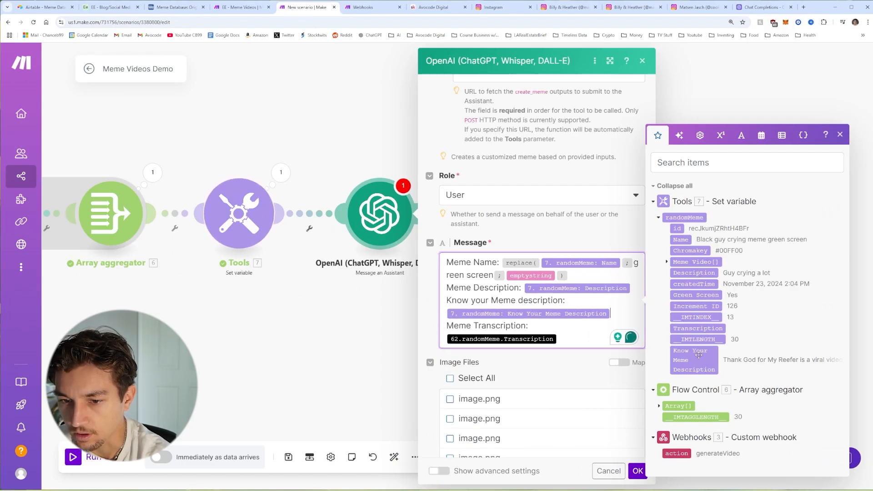
pyautogui.press('BackSpace')
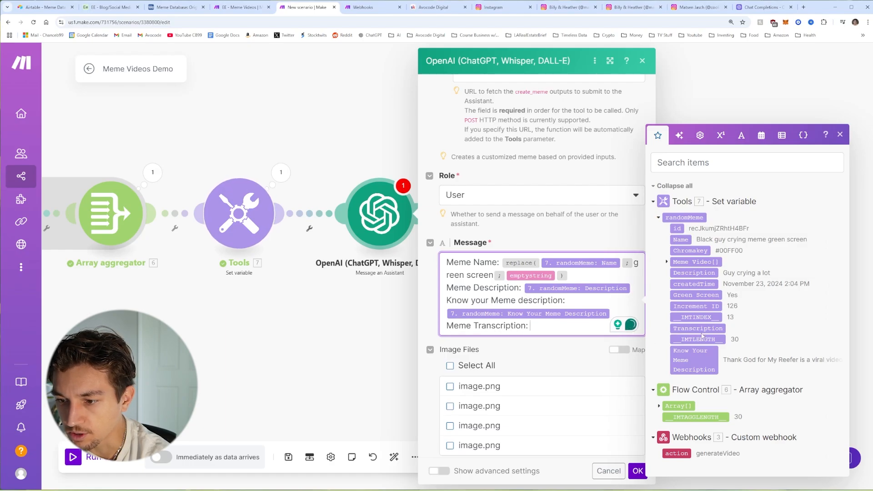
pyautogui.click(698, 328)
# Step: Close the mapping panel and reveal the OpenAI module's advanced settings
pyautogui.scroll(-6, 600, 328)
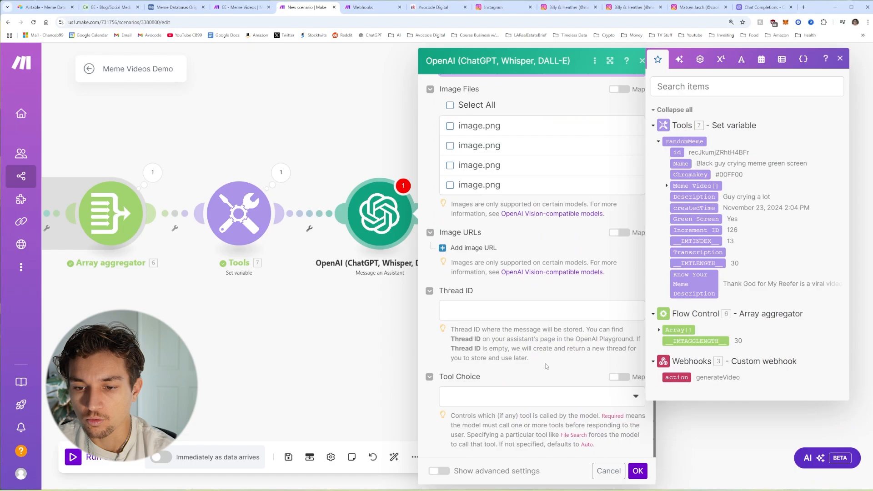
pyautogui.click(546, 367)
pyautogui.click(445, 472)
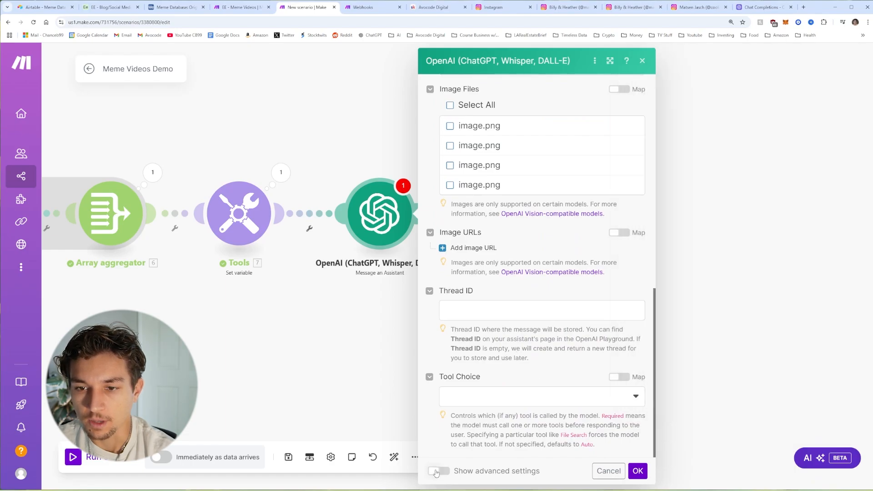
pyautogui.scroll(-3, 485, 448)
pyautogui.scroll(9, 476, 298)
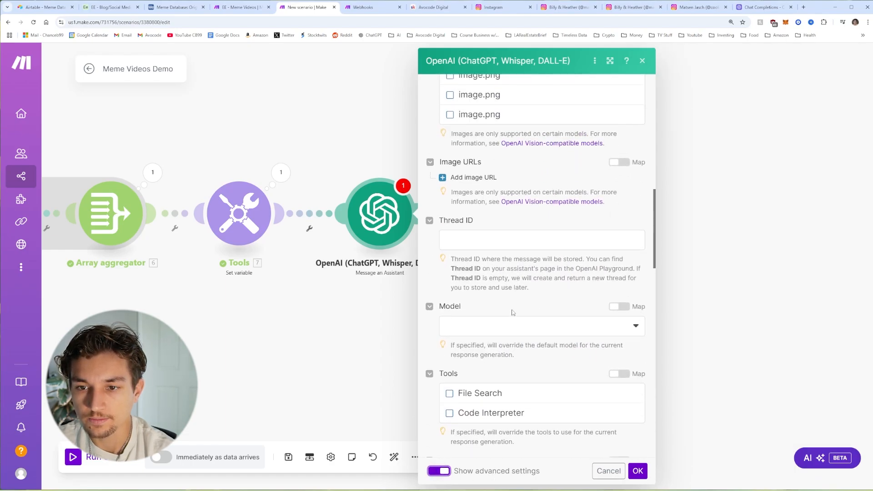
pyautogui.scroll(-15, 476, 297)
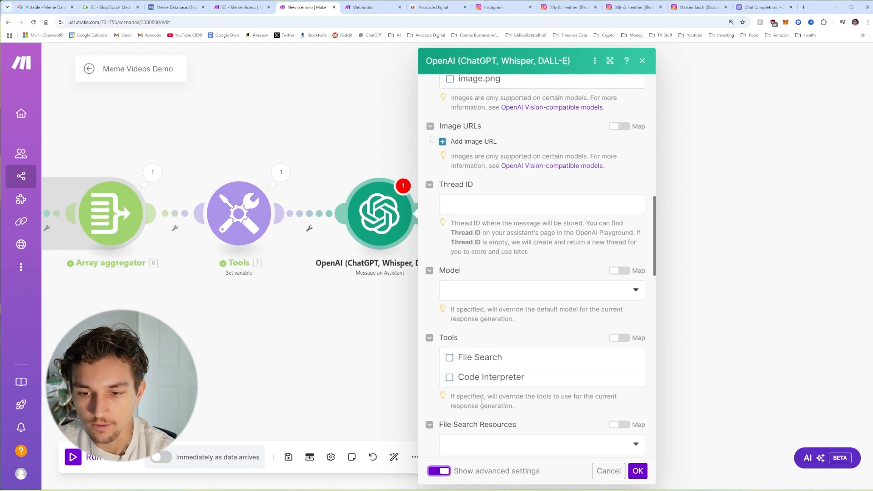
pyautogui.scroll(-5, 487, 364)
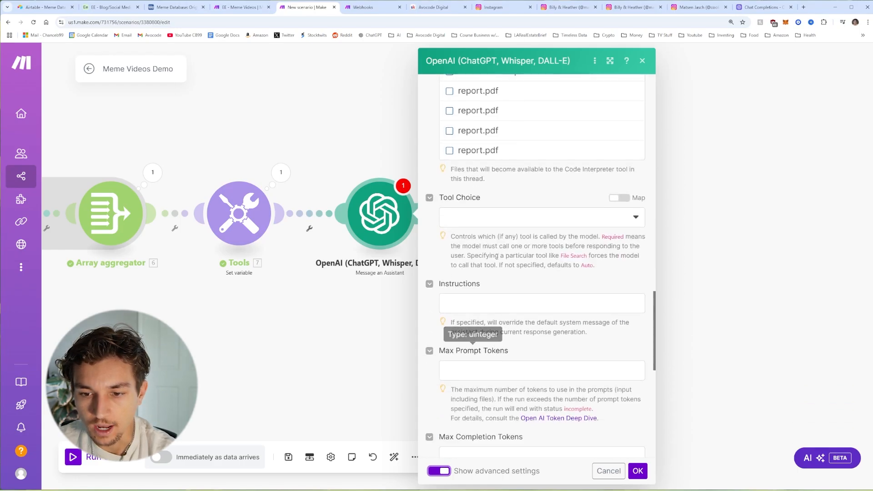
pyautogui.scroll(-4, 487, 329)
pyautogui.scroll(-5, 508, 297)
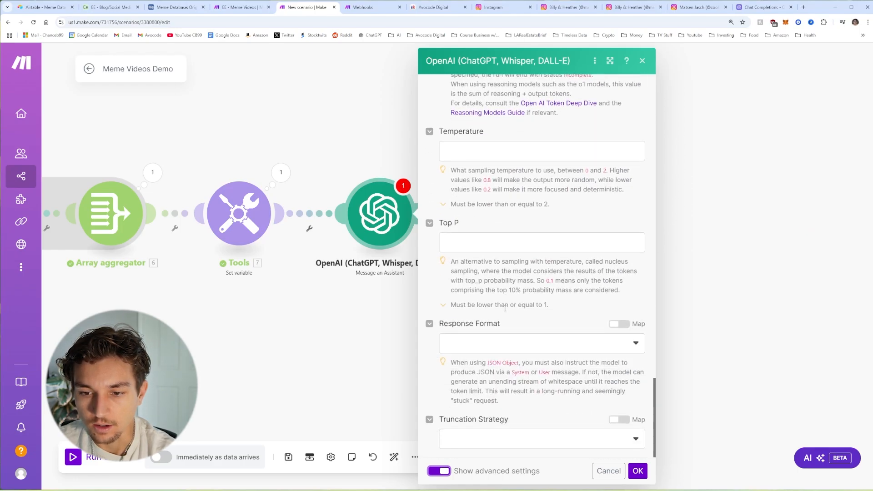
# Step: Set Response Format to JSON Object and Parse JSON Response to Yes, then save
pyautogui.click(502, 342)
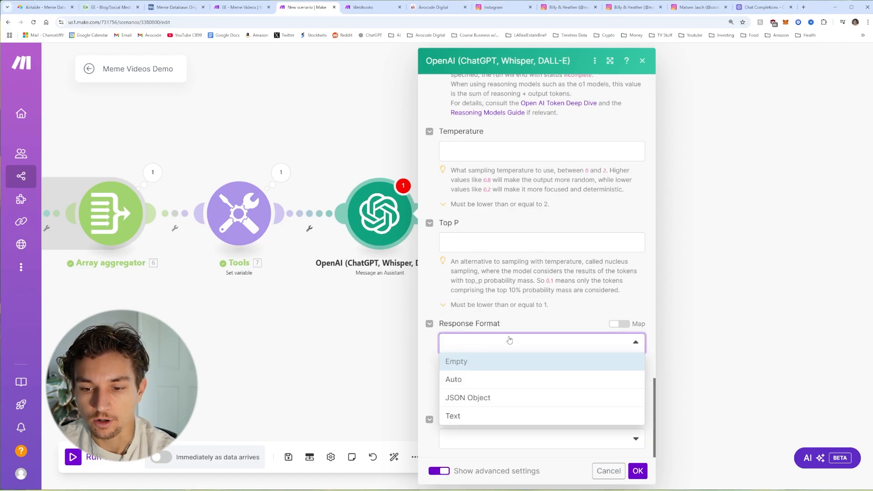
pyautogui.click(470, 399)
pyautogui.scroll(-1, 446, 408)
pyautogui.click(444, 386)
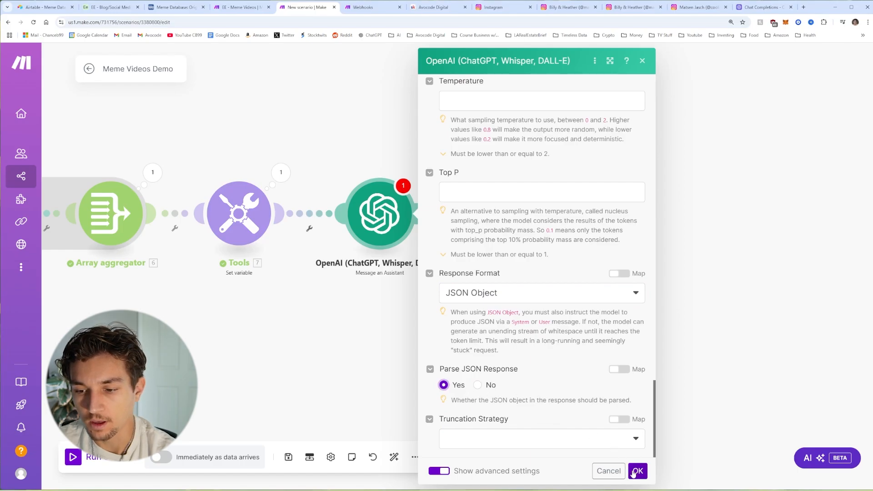
pyautogui.click(638, 471)
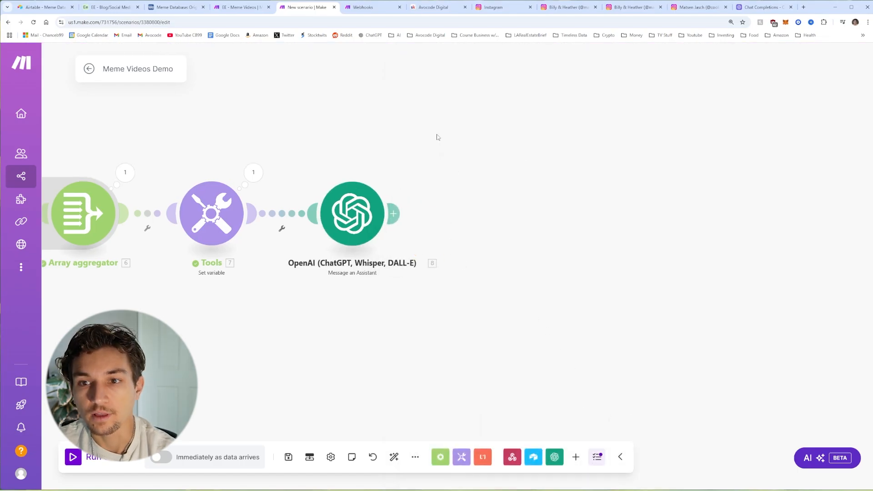
# Step: Add a new empty module after the OpenAI step
pyautogui.click(403, 210)
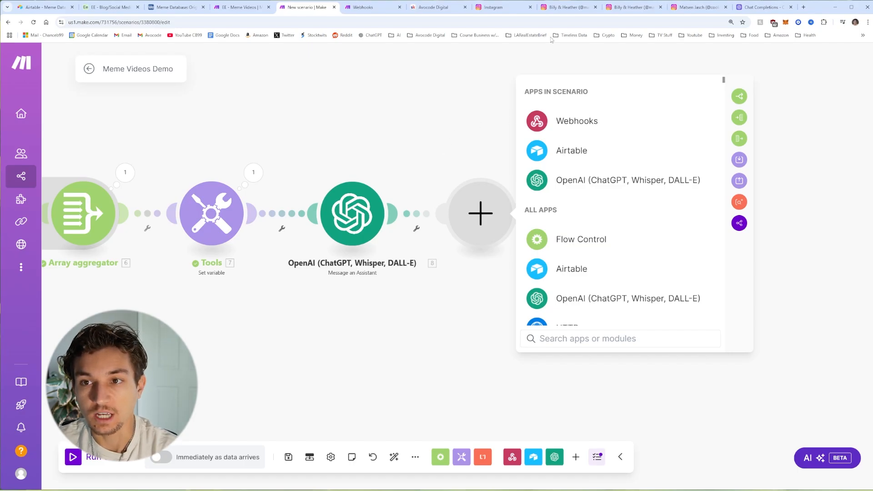
# Step: Switch to the Instagram reel browser tab
pyautogui.click(582, 6)
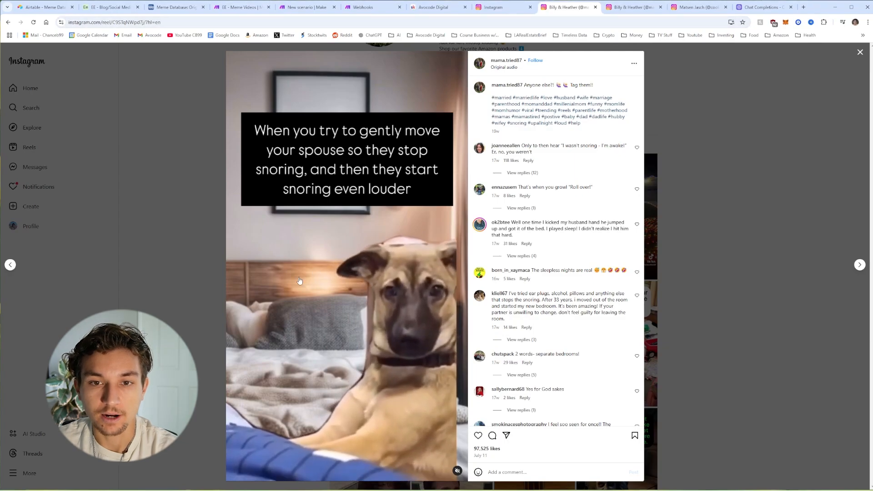
# Step: View the toddler meltdown meme post in the neighbouring Instagram tab
pyautogui.hotkey('ctrl', 'shift', 'Tab')
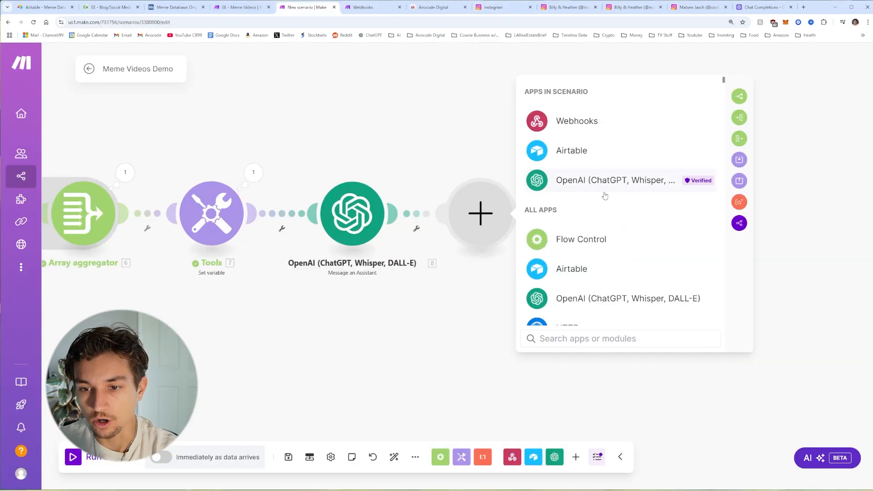
# Step: Return to the 'New scenario | Make' tab
pyautogui.click(303, 7)
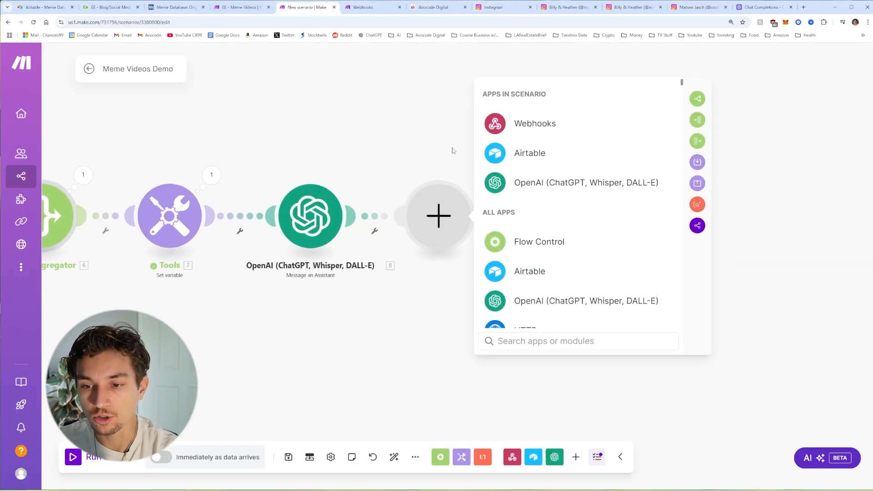
# Step: Search 'leon' to add a Leonardo.Ai Generate an Image module, then open a new browser tab
pyautogui.write('leon')
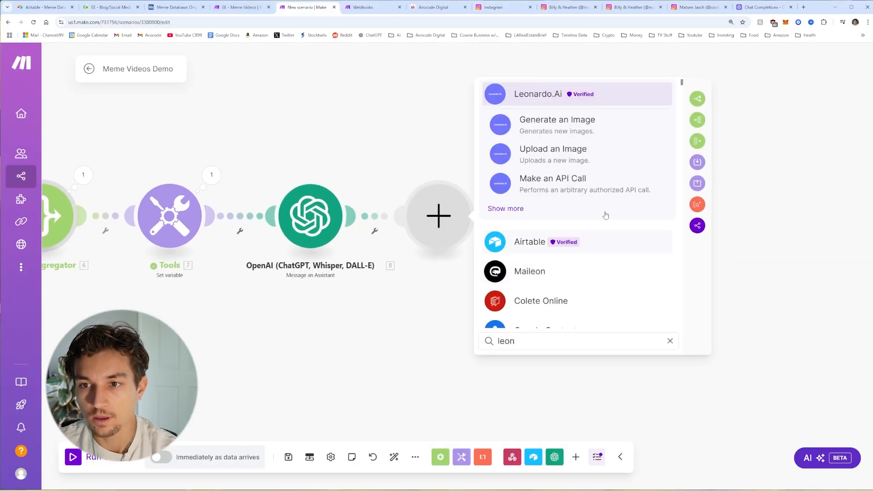
pyautogui.click(559, 96)
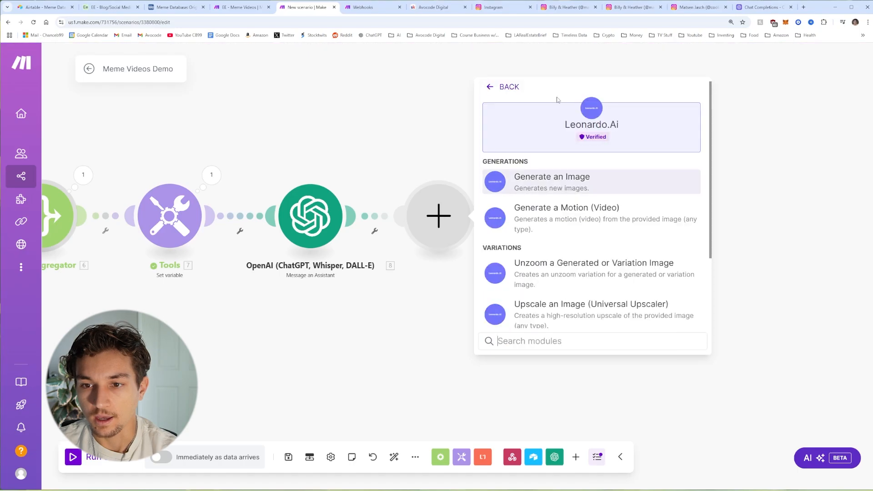
pyautogui.click(548, 187)
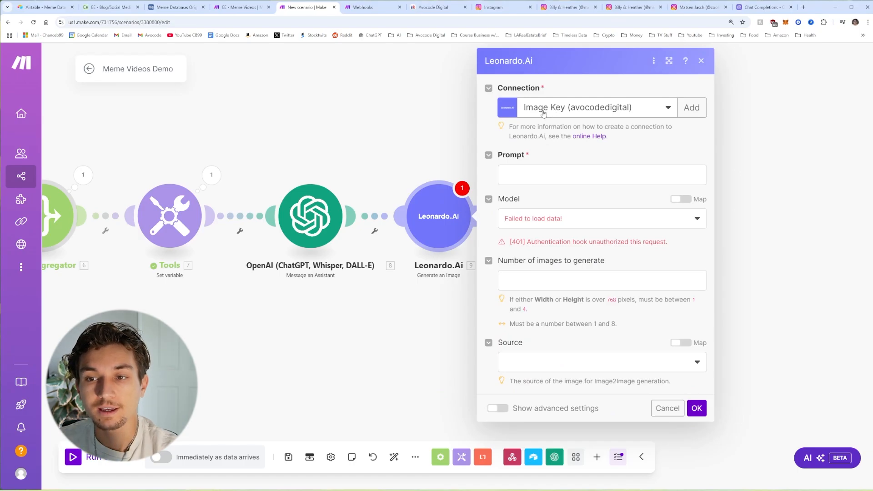
pyautogui.click(804, 7)
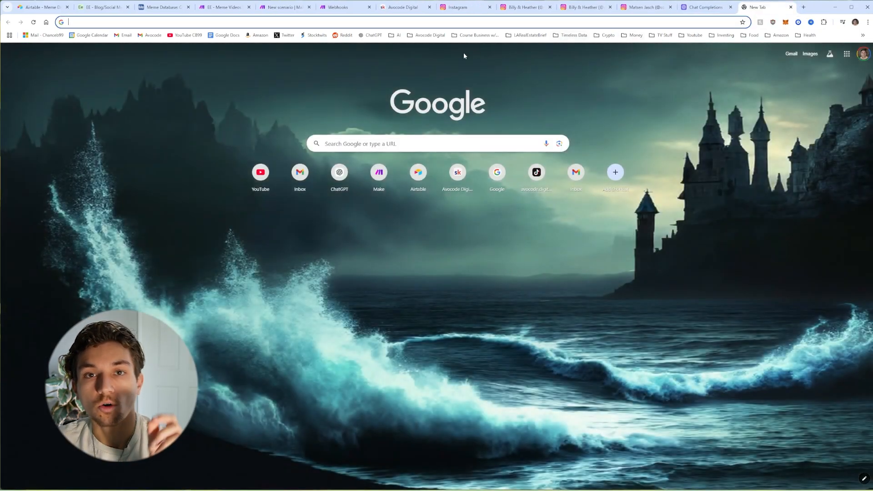
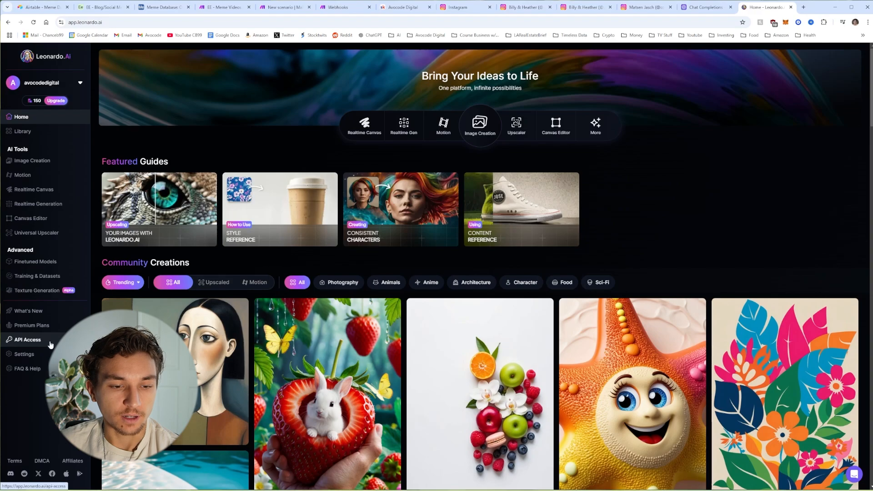
# Step: Open Leonardo.Ai API Access and look over the Upgrade API Plan page
pyautogui.click(32, 341)
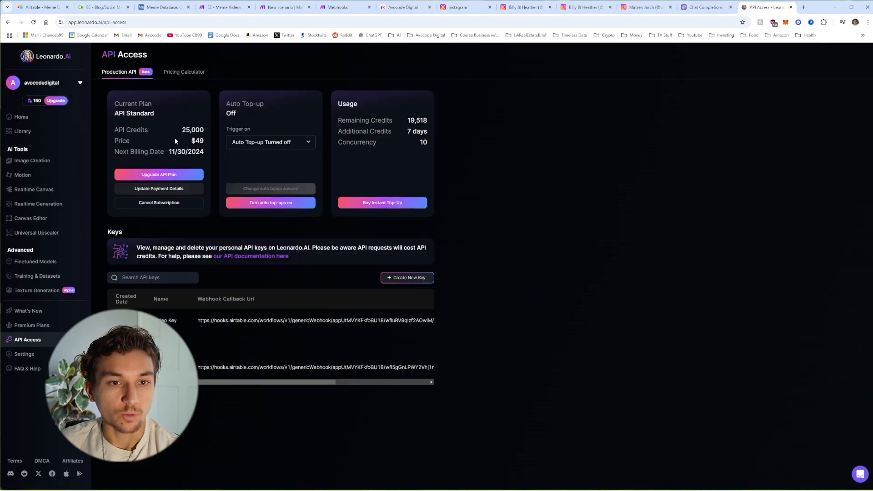
pyautogui.click(159, 175)
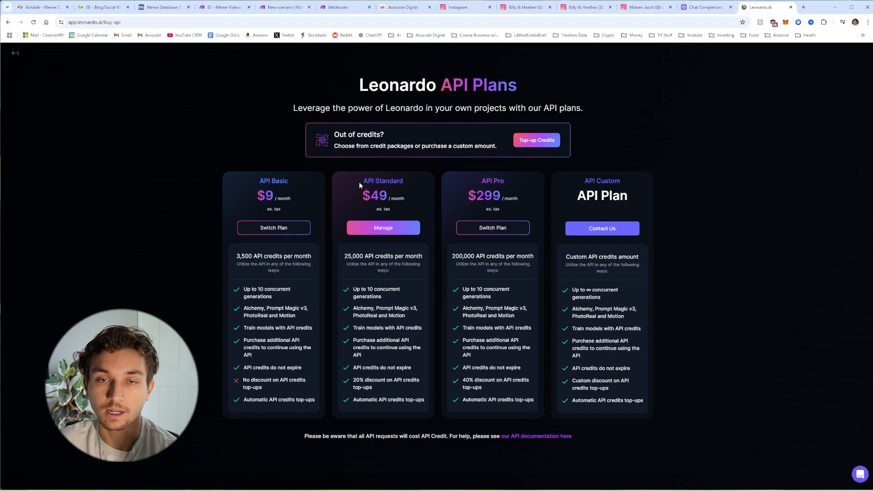
pyautogui.hotkey('alt', 'Left')
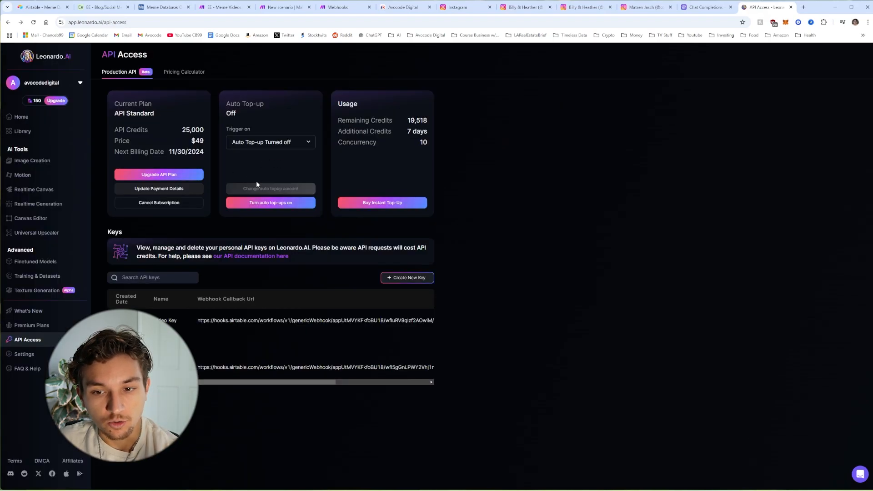
# Step: Open the Create New Key form, close it without creating a key, and go back to Make
pyautogui.click(407, 278)
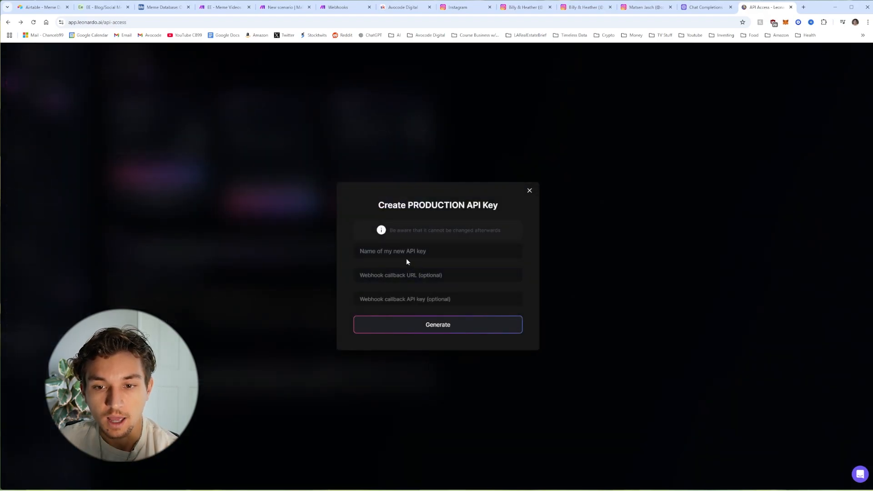
pyautogui.click(402, 253)
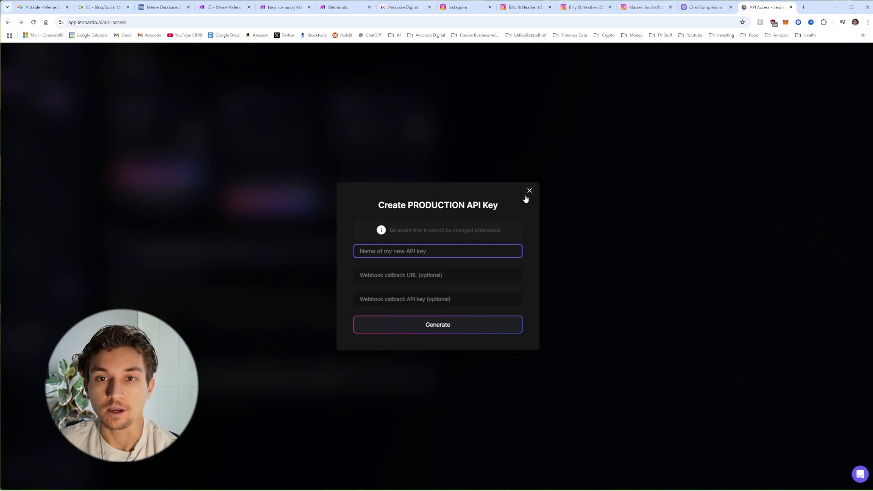
pyautogui.click(529, 192)
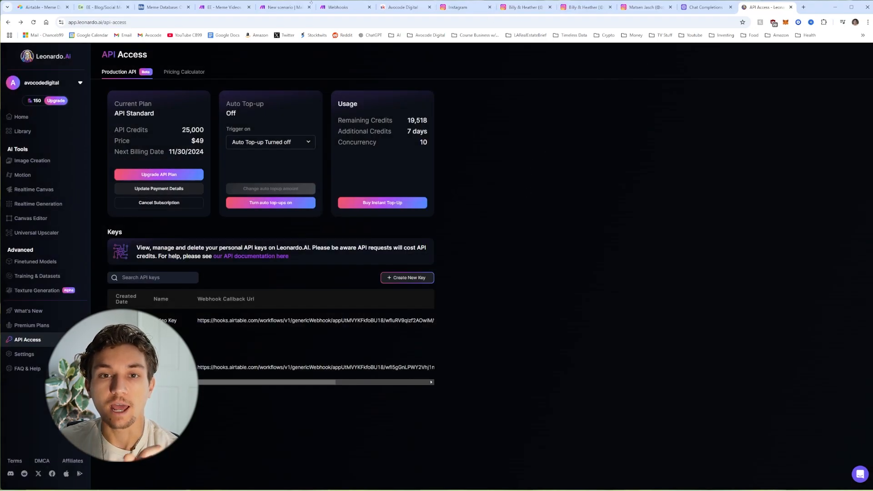
pyautogui.click(296, 7)
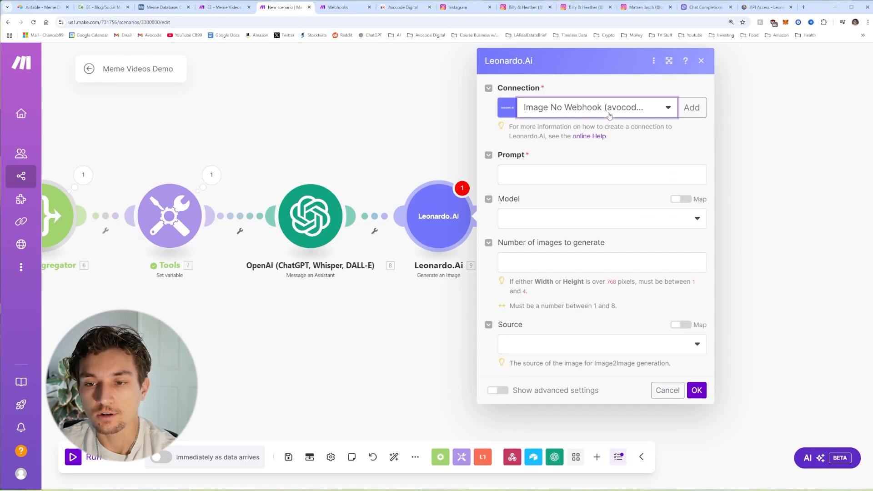
# Step: Discard the Leonardo.Ai module settings without filling in the prompt
pyautogui.click(545, 180)
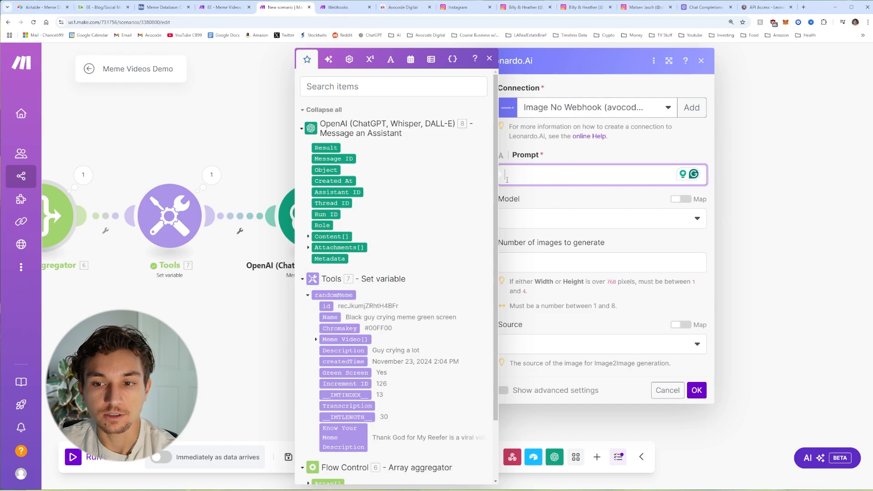
pyautogui.click(540, 208)
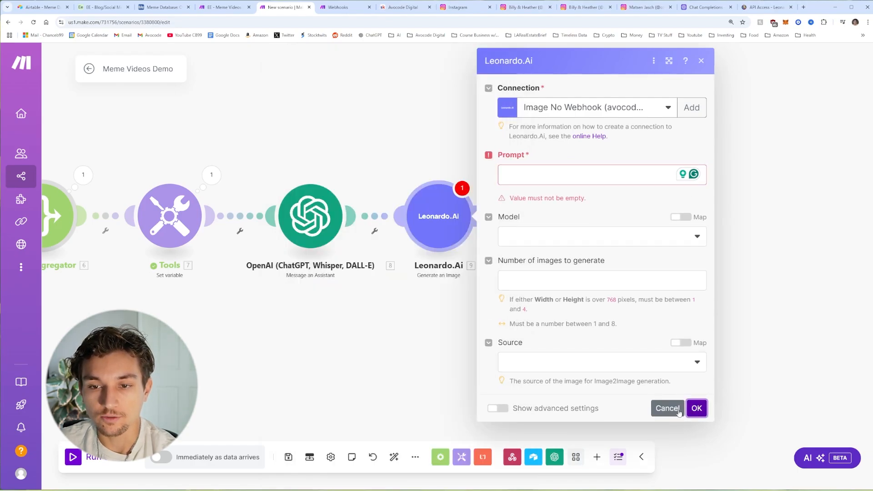
pyautogui.click(668, 408)
# Step: Unlink Leonardo.Ai from the OpenAI module and save the scenario
pyautogui.rightClick(371, 218)
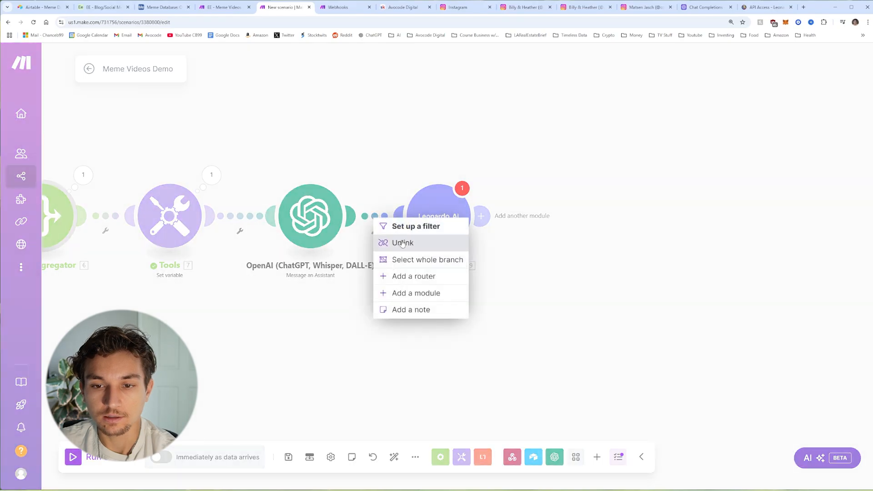
pyautogui.click(402, 241)
pyautogui.moveTo(407, 273); pyautogui.dragTo(461, 257)
pyautogui.scroll(-2, 359, 216)
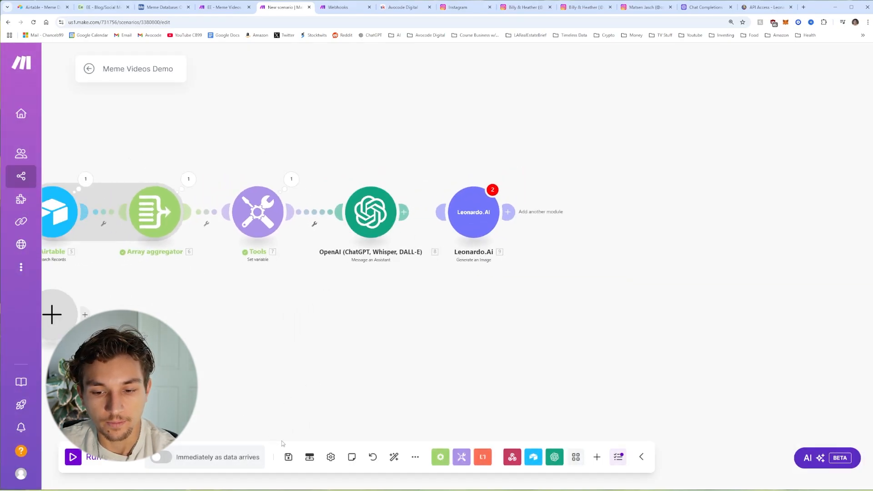
pyautogui.click(288, 458)
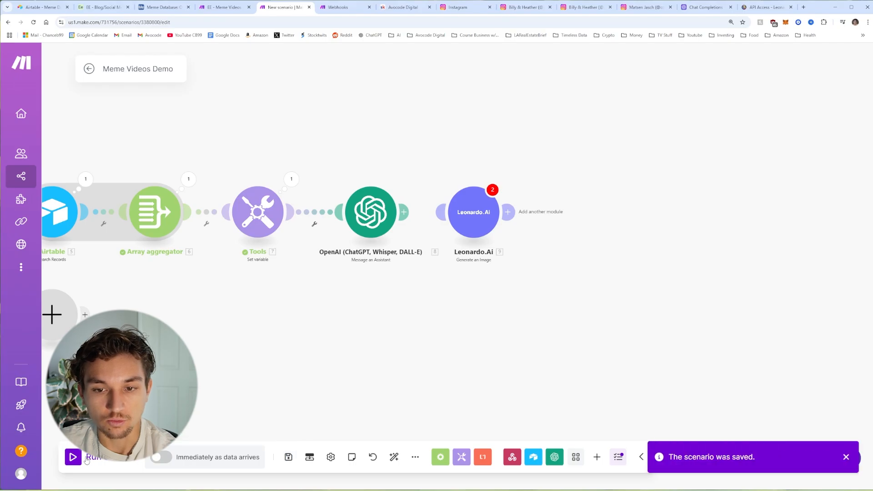
pyautogui.scroll(-2, 137, 273)
pyautogui.hscroll(-5, 92, 269)
# Step: Test the Meme Database automation's Run a script step, then view the triggered run in Make
pyautogui.click(100, 7)
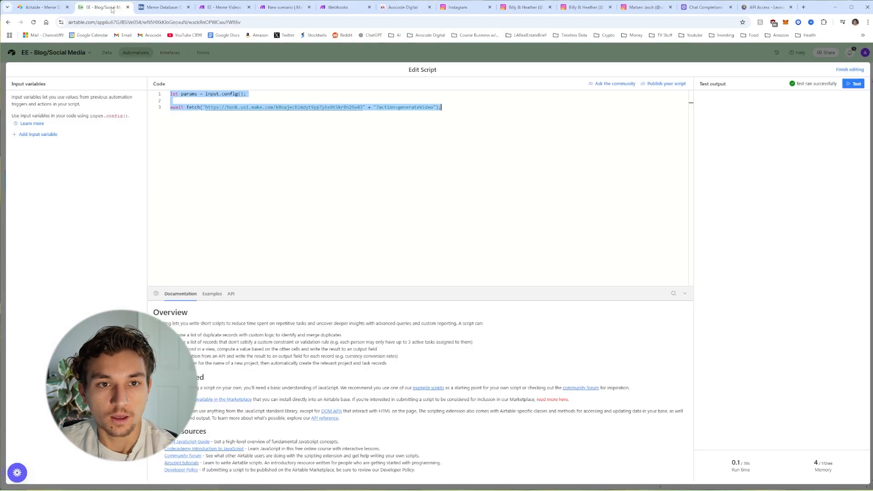
pyautogui.click(162, 7)
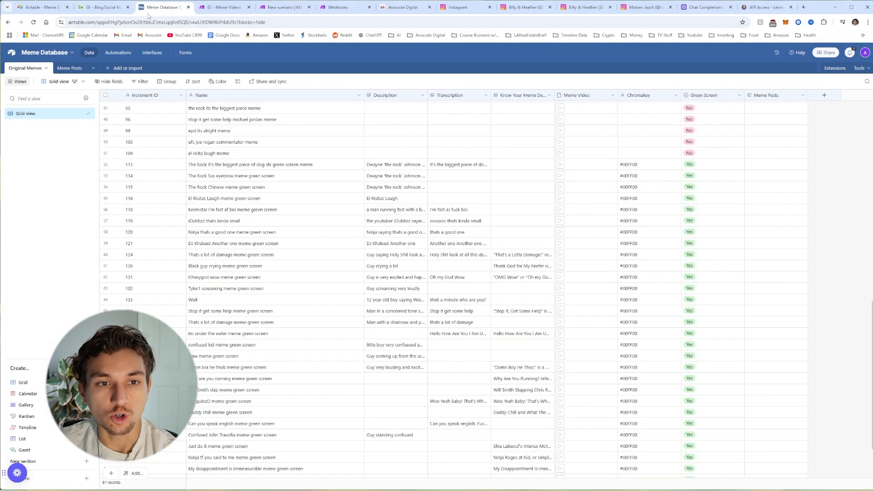
pyautogui.click(123, 56)
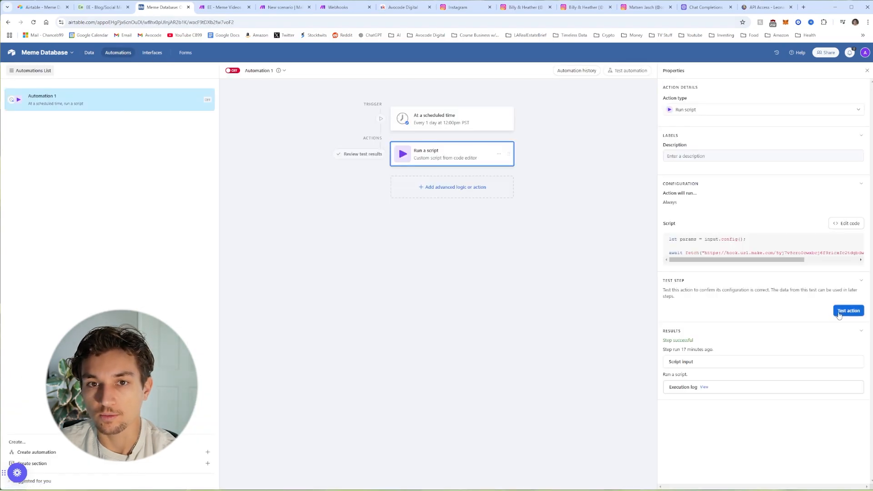
pyautogui.click(842, 313)
pyautogui.click(287, 7)
pyautogui.moveTo(506, 131); pyautogui.dragTo(421, 147)
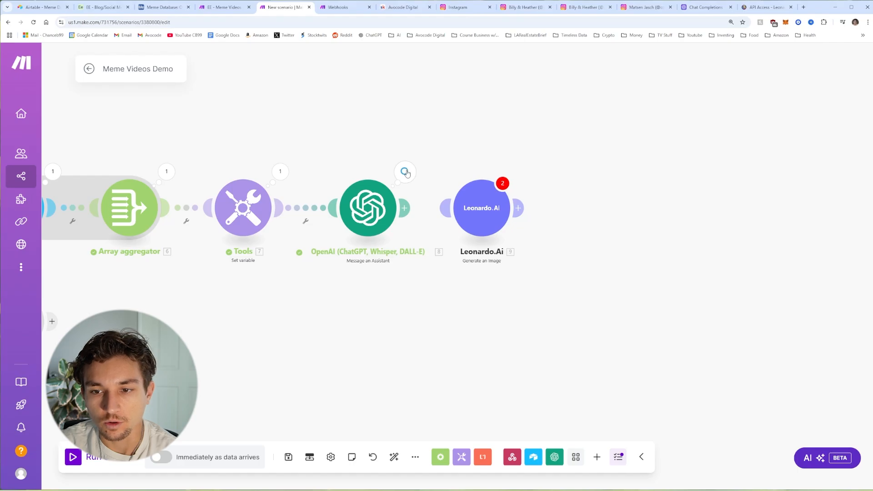
# Step: Inspect OpenAI's output fields (setting, aiImagePrompt), then relink OpenAI to Leonardo.Ai
pyautogui.click(405, 172)
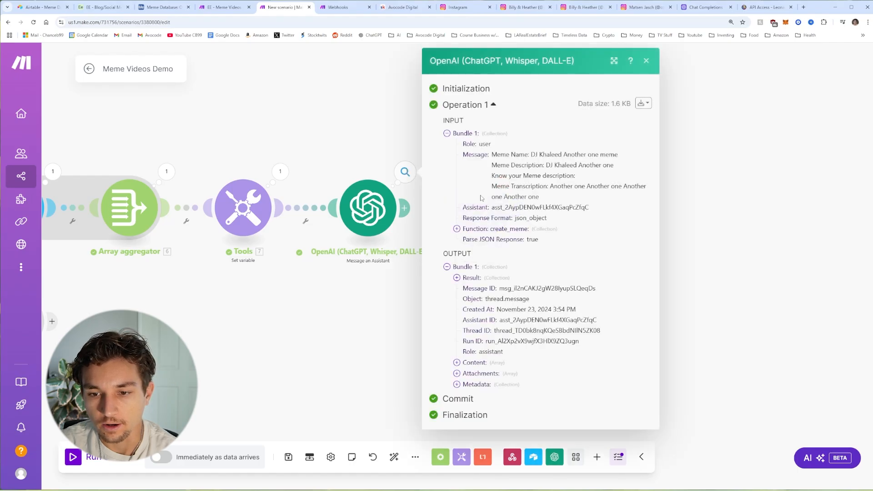
pyautogui.click(457, 277)
pyautogui.scroll(-1, 478, 257)
pyautogui.moveTo(479, 255); pyautogui.dragTo(498, 264)
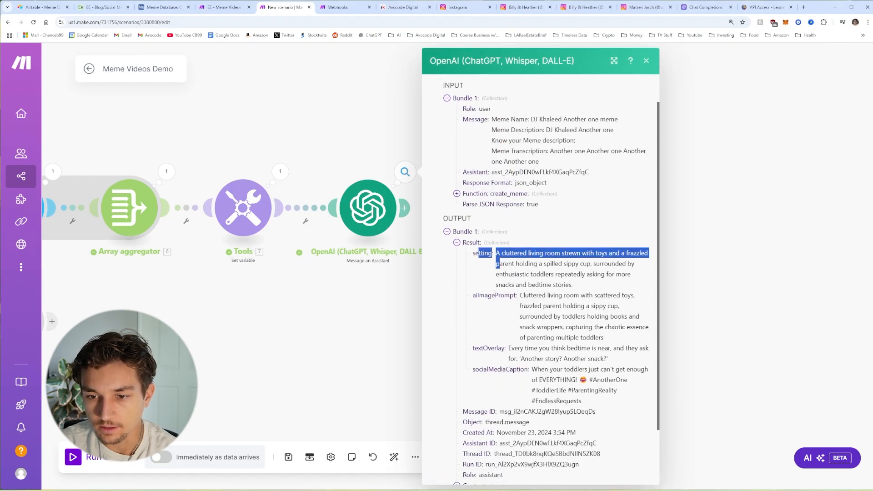
pyautogui.moveTo(478, 295); pyautogui.dragTo(514, 302)
pyautogui.scroll(-2, 529, 302)
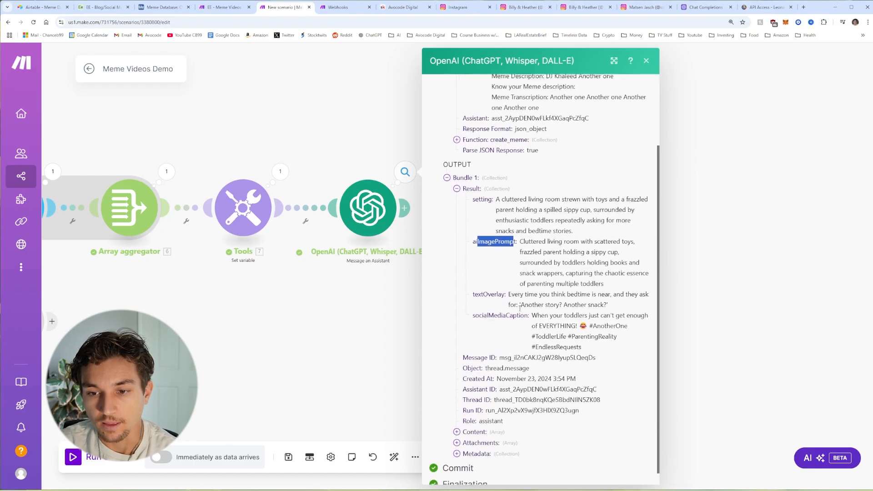
pyautogui.moveTo(473, 280); pyautogui.dragTo(519, 302)
pyautogui.click(508, 324)
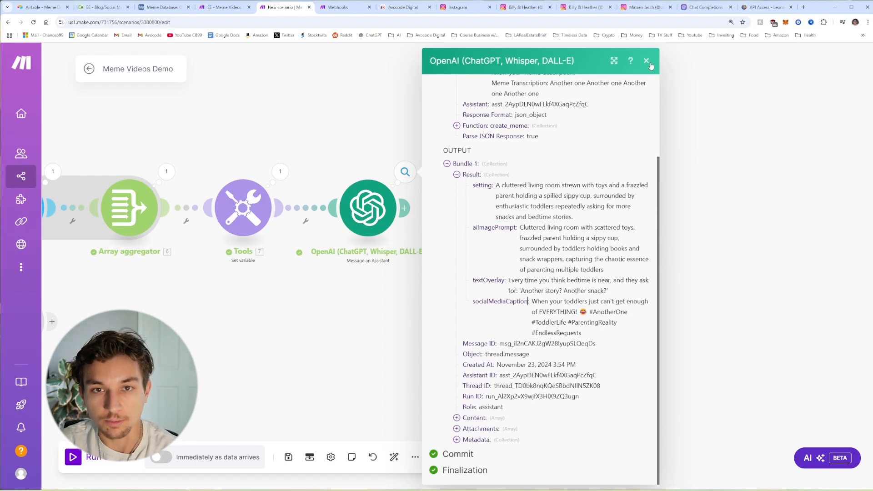
pyautogui.click(650, 63)
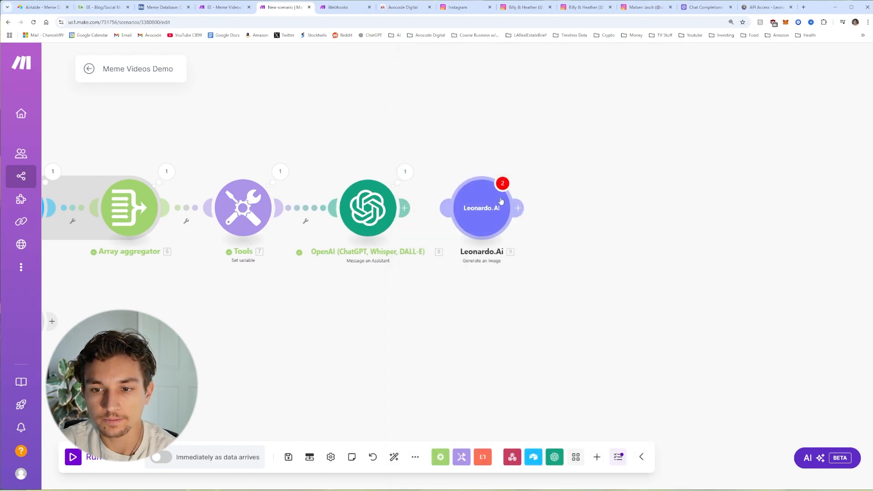
pyautogui.click(448, 209)
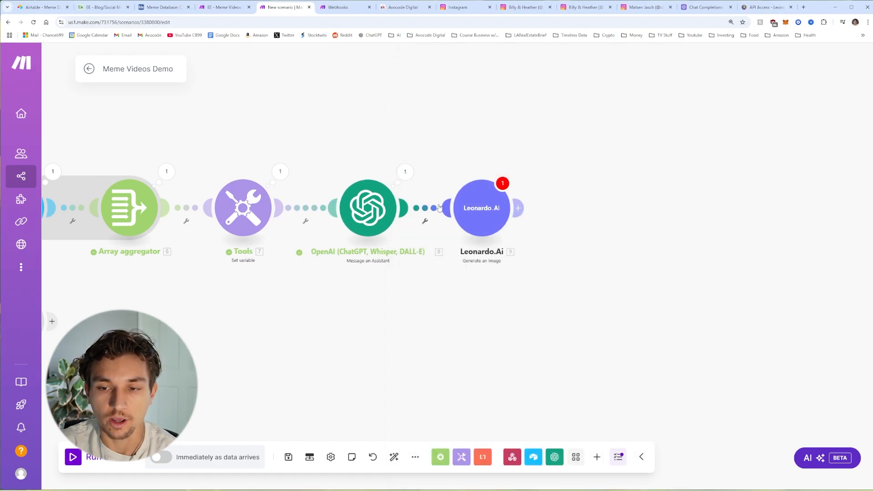
# Step: Map 8. result: aiImagePrompt as Leonardo.Ai's prompt, choose Leonardo Vision XL, and set 1 image
pyautogui.click(483, 209)
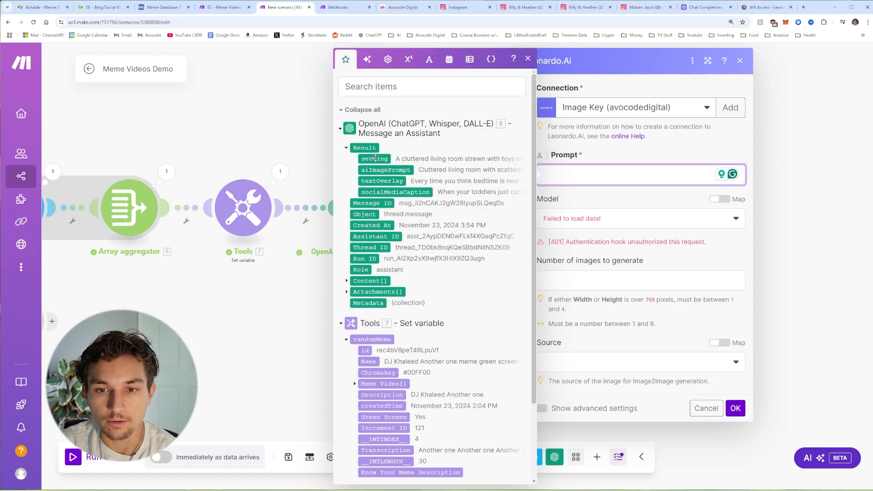
pyautogui.click(388, 169)
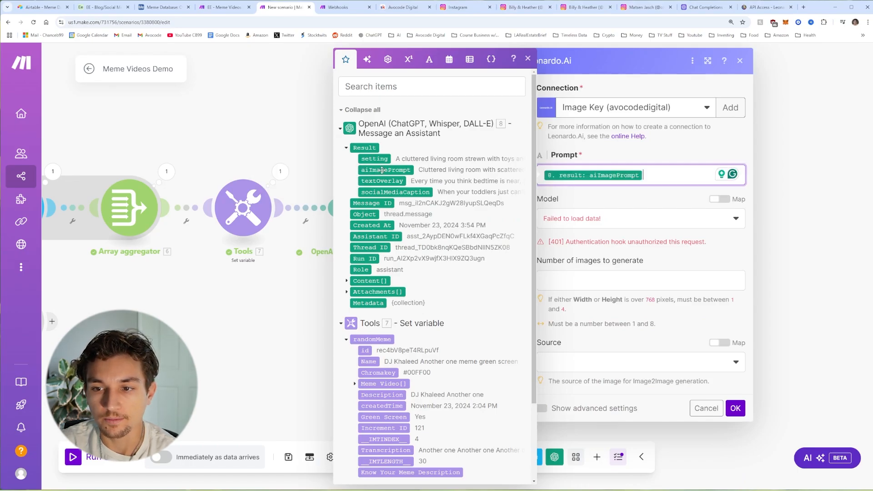
pyautogui.click(615, 221)
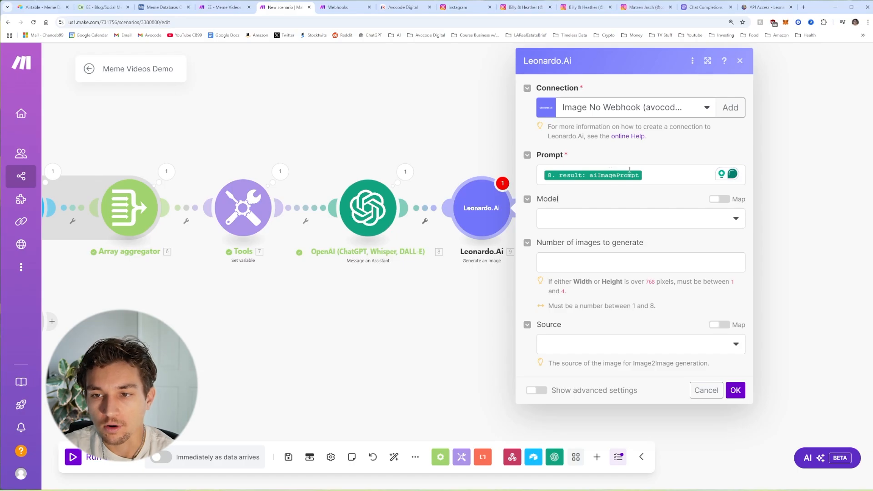
pyautogui.click(639, 221)
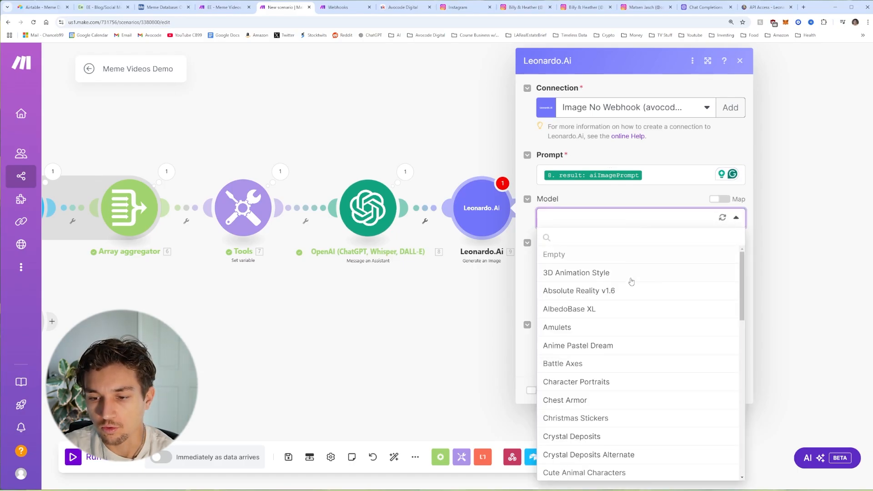
pyautogui.scroll(-5, 632, 284)
pyautogui.scroll(-4, 633, 291)
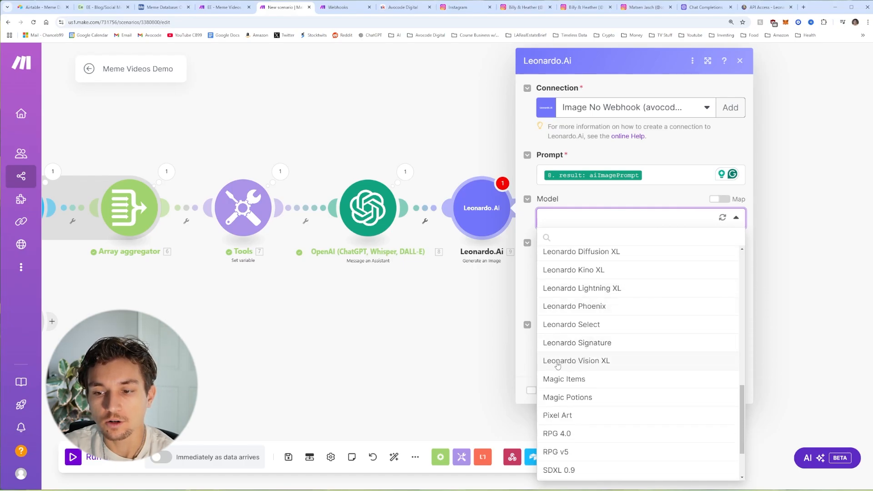
pyautogui.click(607, 362)
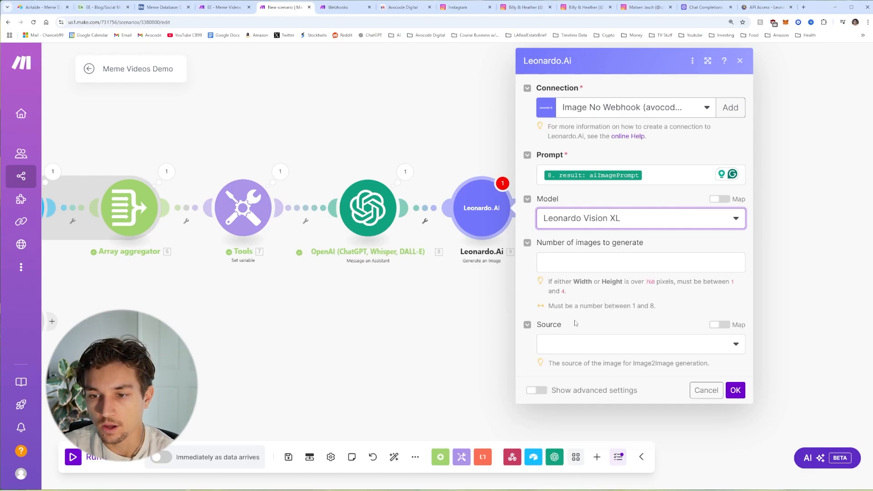
pyautogui.click(574, 267)
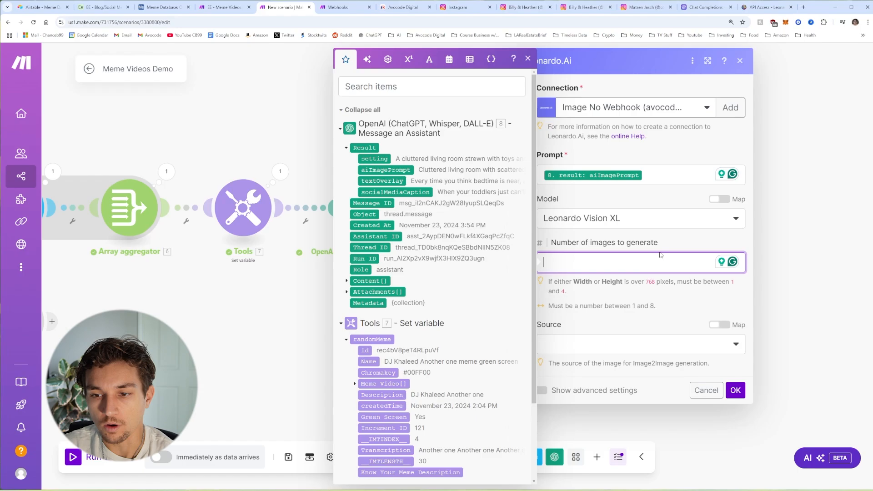
pyautogui.click(540, 390)
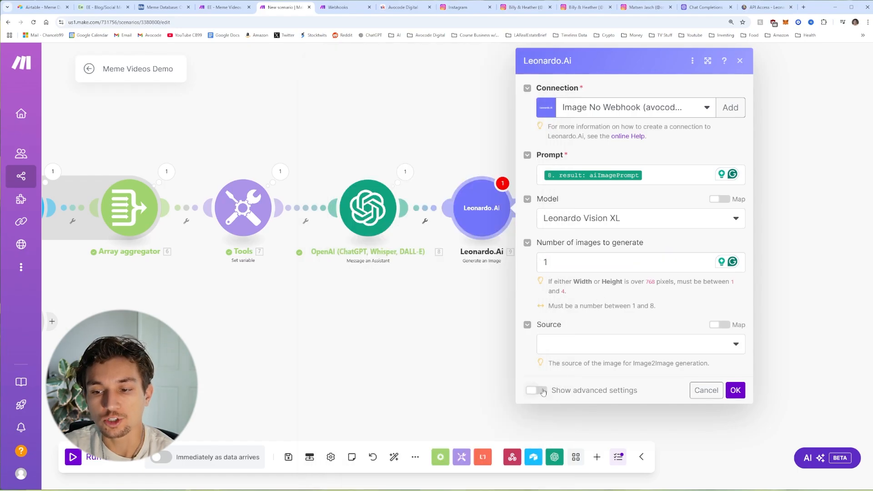
pyautogui.click(537, 391)
# Step: Make the generated images private with height 1024 and width 576
pyautogui.scroll(-3, 587, 315)
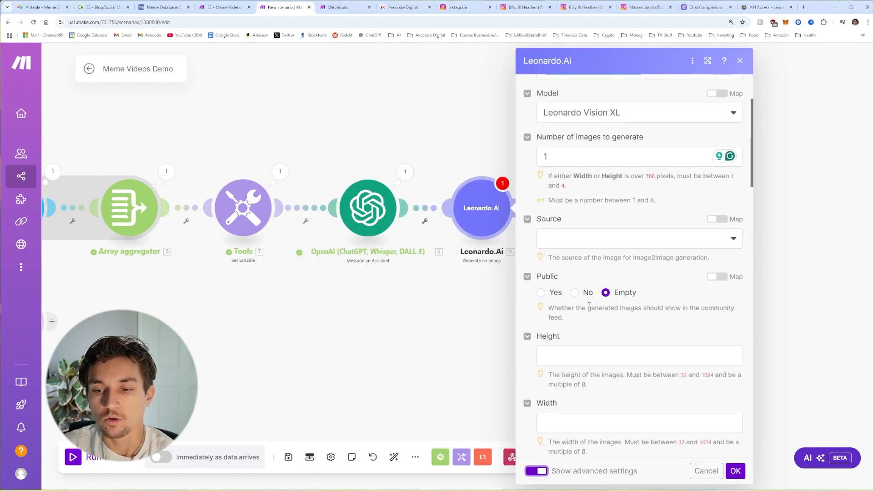
pyautogui.click(575, 293)
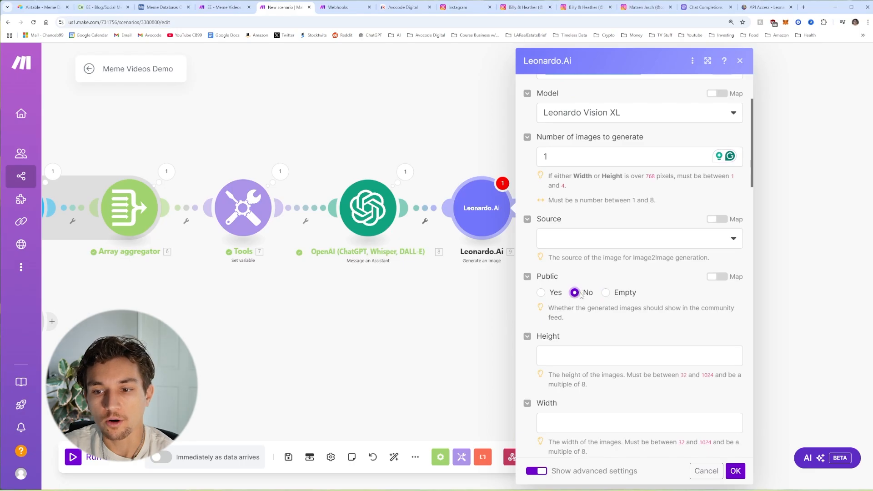
pyautogui.scroll(-3, 611, 319)
pyautogui.click(611, 282)
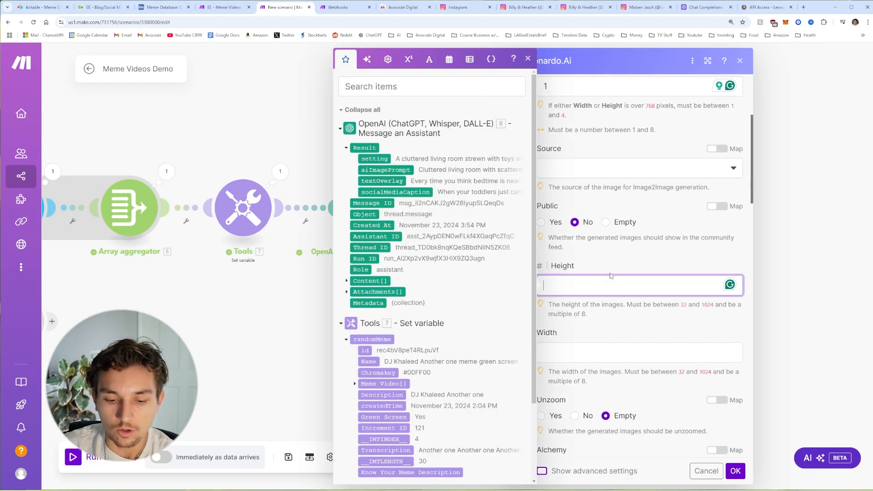
pyautogui.write('1')
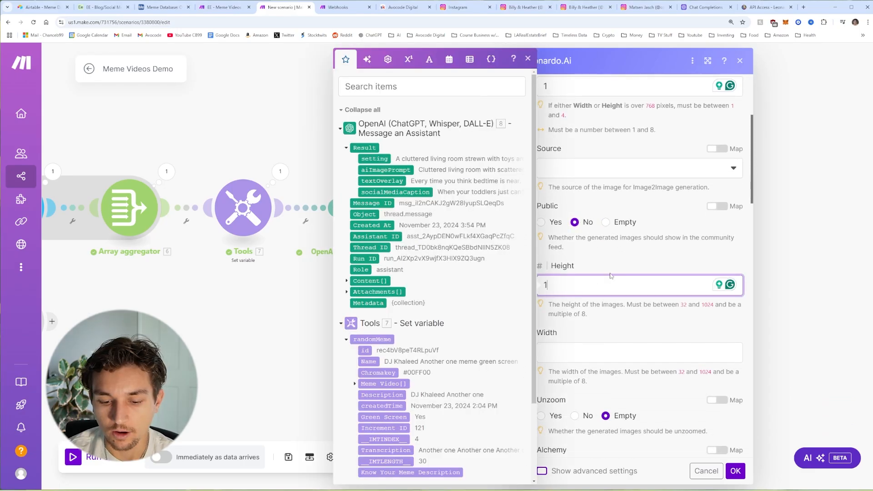
pyautogui.write('024')
pyautogui.press('Tab')
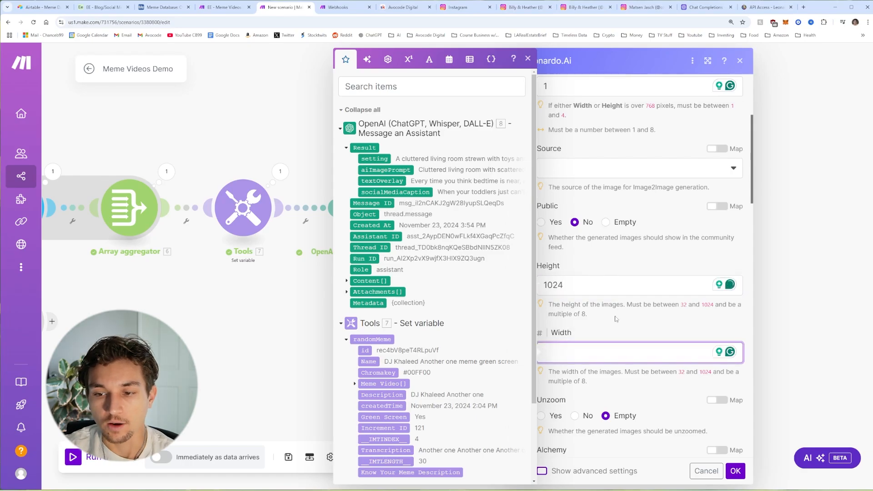
pyautogui.click(587, 346)
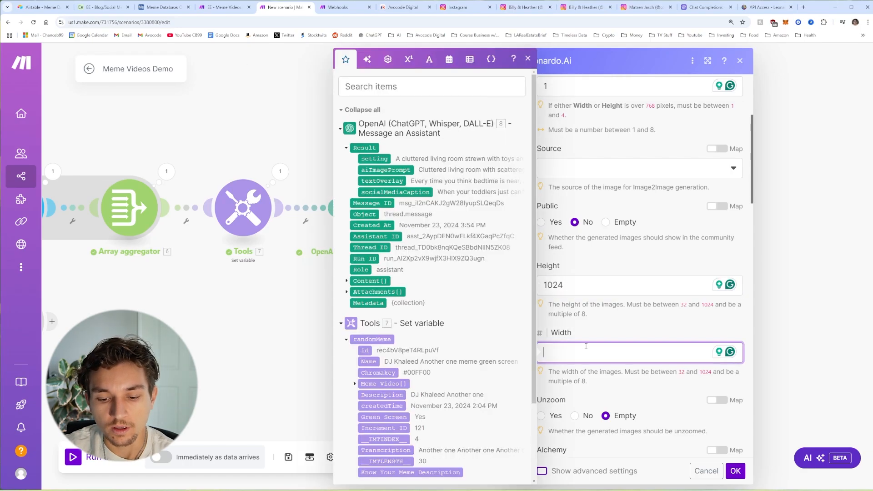
pyautogui.write('576')
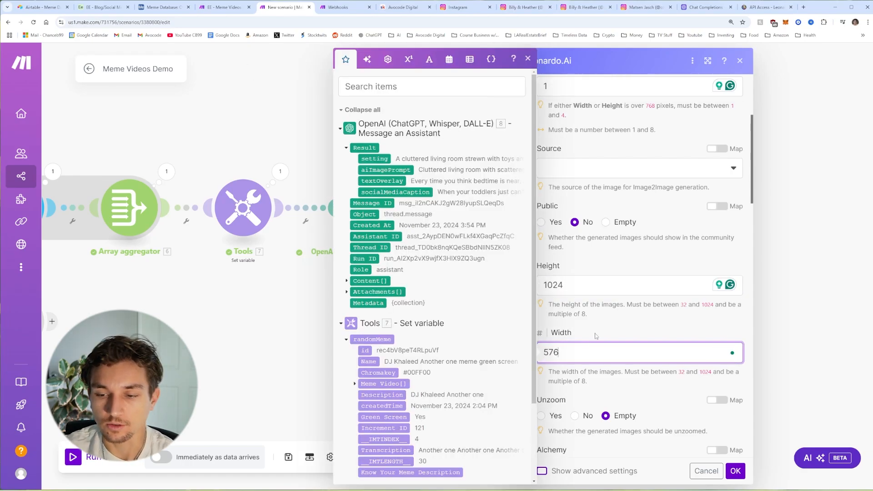
# Step: Turn on Alchemy, enter 1 for contrast ratio, and choose the Photography preset style
pyautogui.scroll(-2, 637, 273)
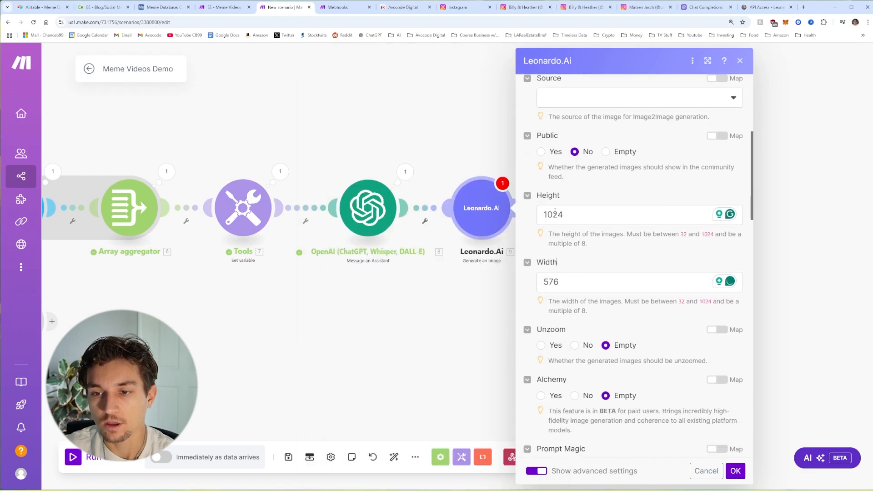
pyautogui.click(578, 219)
pyautogui.click(591, 251)
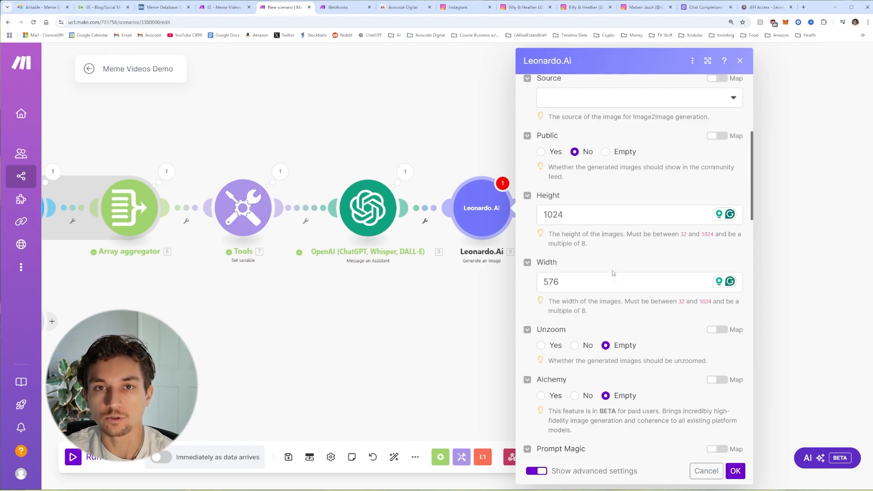
pyautogui.scroll(-2, 612, 271)
pyautogui.scroll(-2, 664, 292)
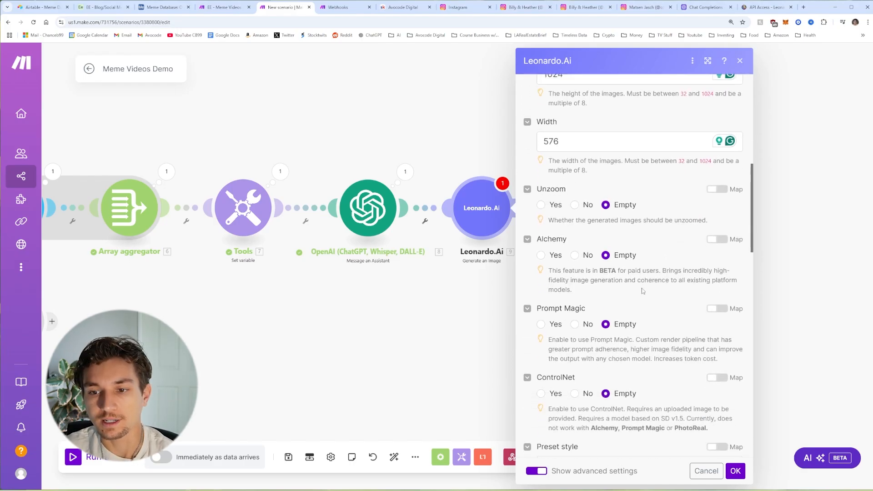
pyautogui.click(541, 255)
pyautogui.click(586, 322)
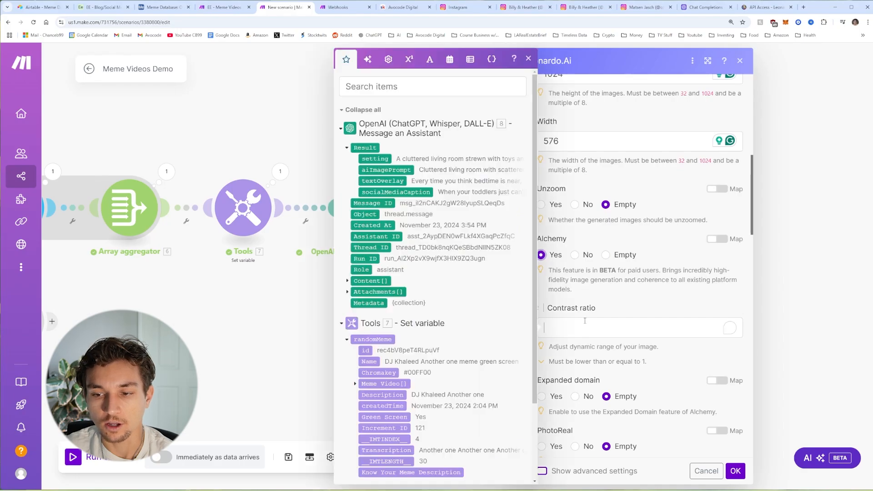
pyautogui.write('1')
pyautogui.scroll(-10, 622, 299)
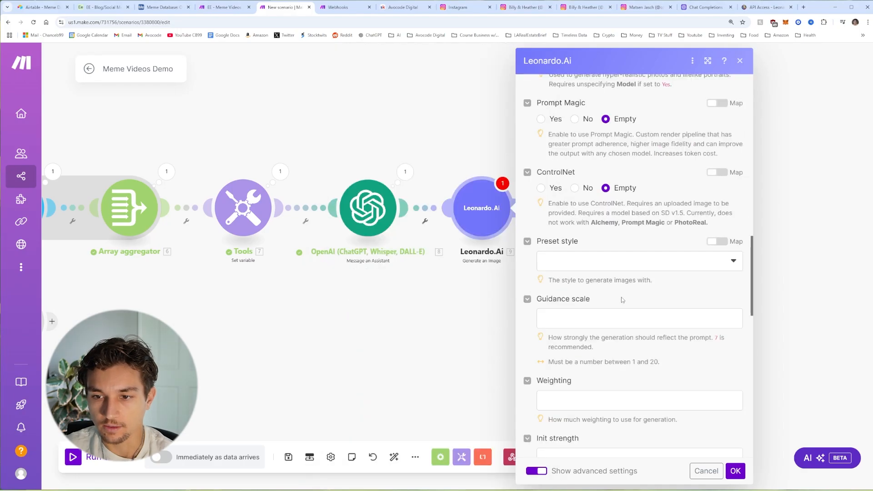
pyautogui.click(609, 262)
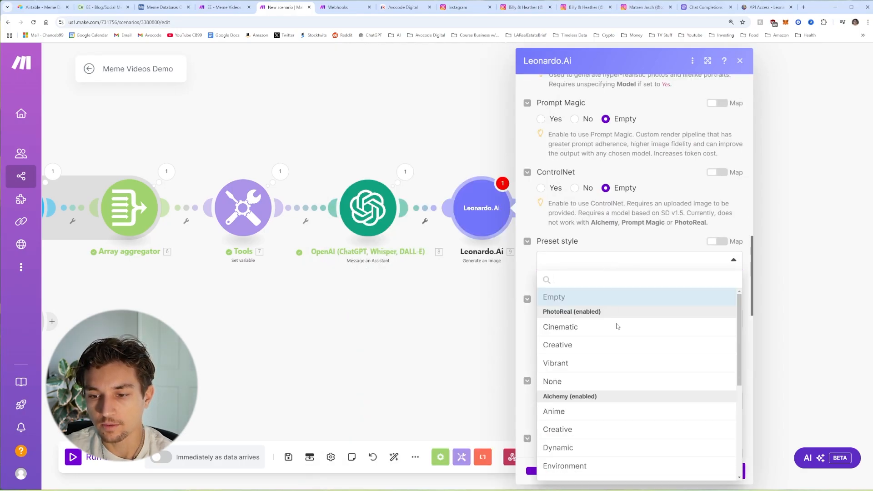
pyautogui.scroll(-3, 616, 325)
pyautogui.scroll(-2, 616, 346)
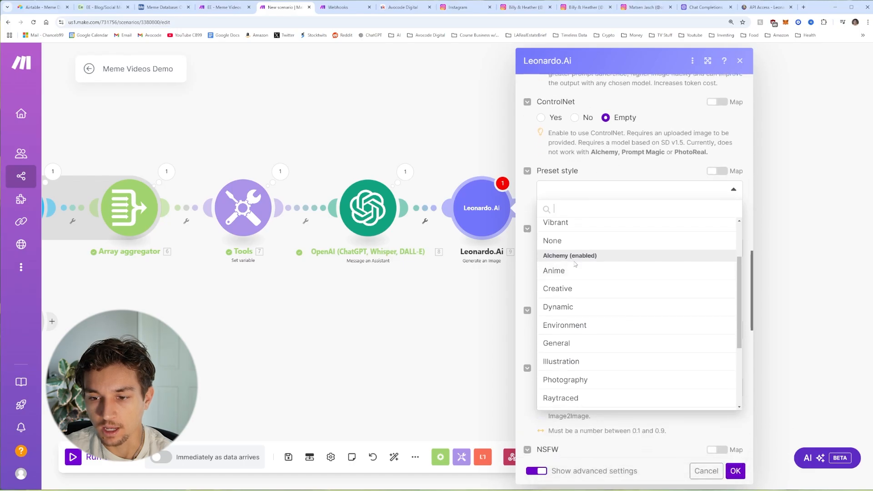
pyautogui.scroll(-2, 566, 309)
pyautogui.click(565, 312)
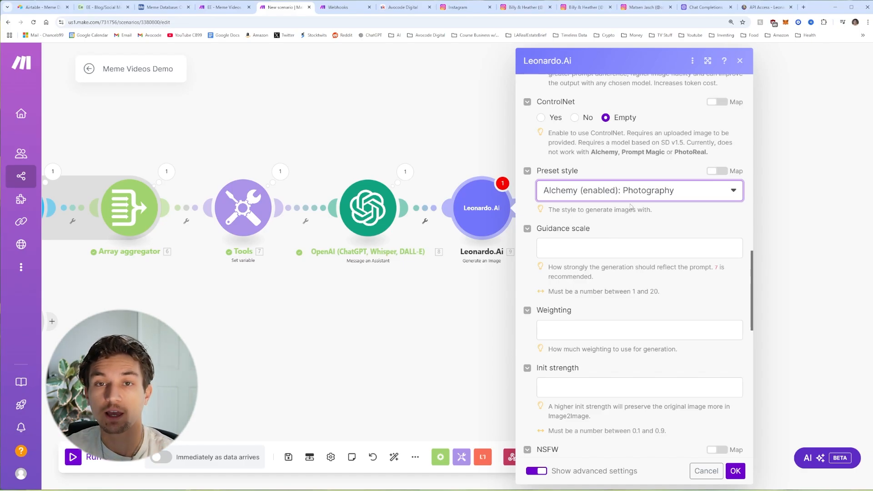
# Step: Set NSFW to Yes and save the Leonardo.Ai module settings
pyautogui.scroll(1, 631, 207)
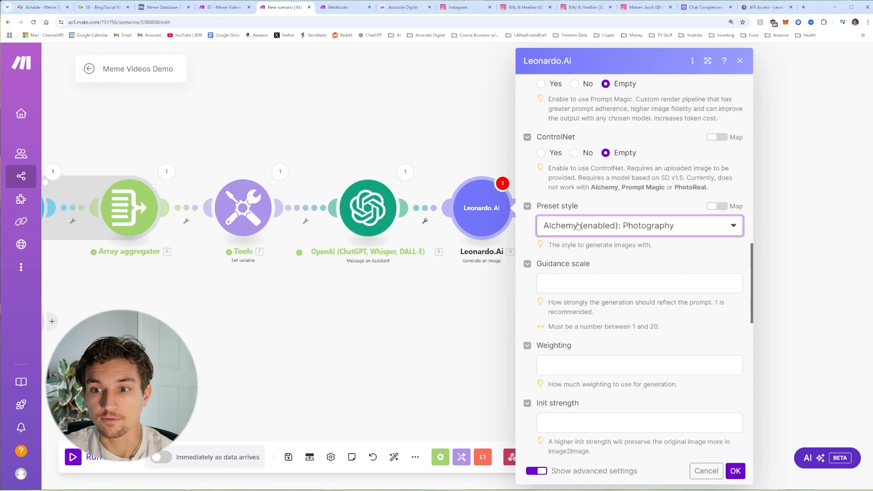
pyautogui.scroll(-7, 554, 219)
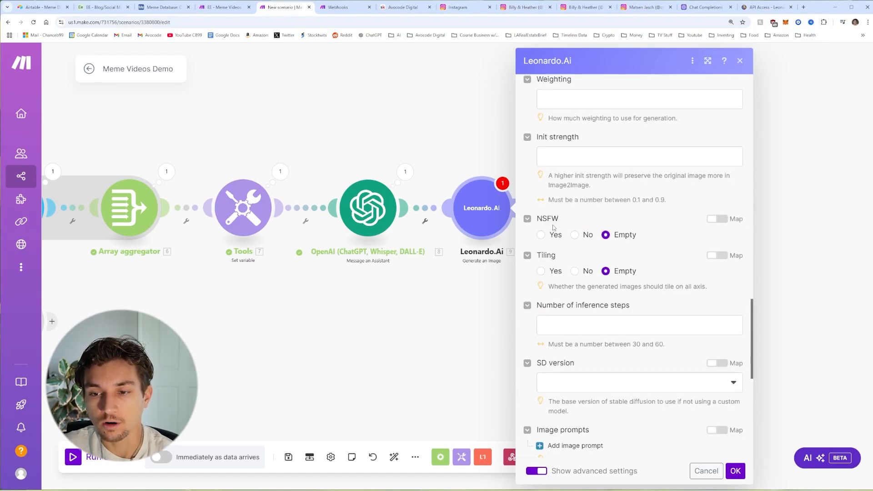
pyautogui.scroll(1, 554, 227)
pyautogui.click(541, 252)
pyautogui.scroll(-2, 598, 275)
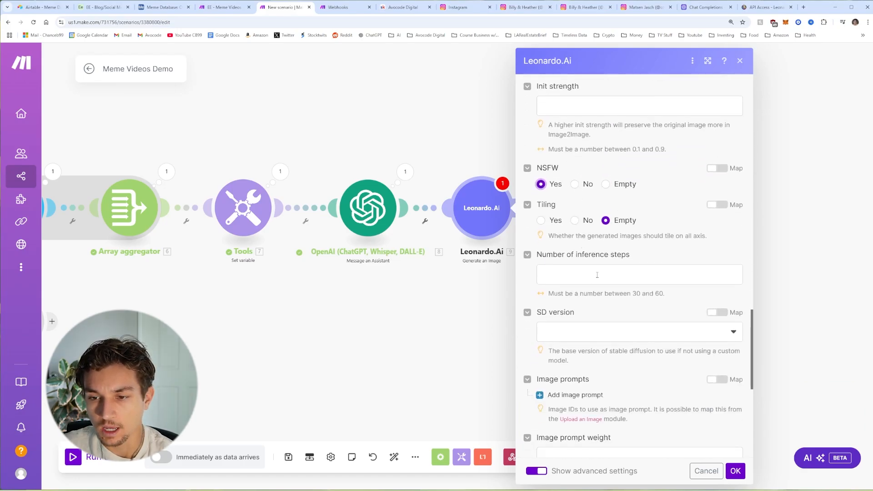
pyautogui.scroll(-6, 598, 275)
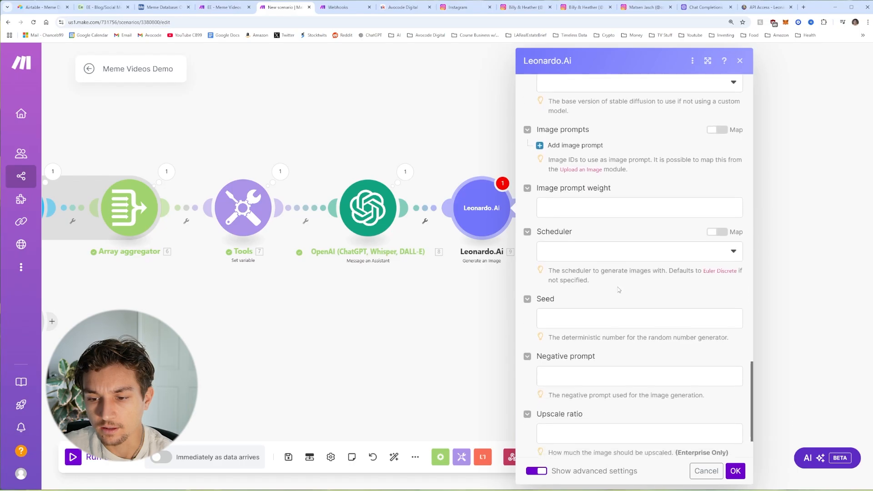
pyautogui.scroll(3, 660, 364)
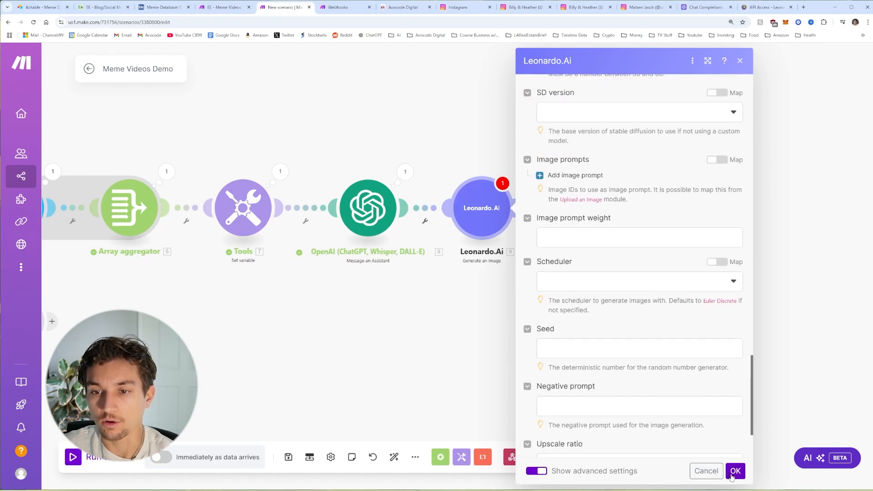
pyautogui.click(733, 472)
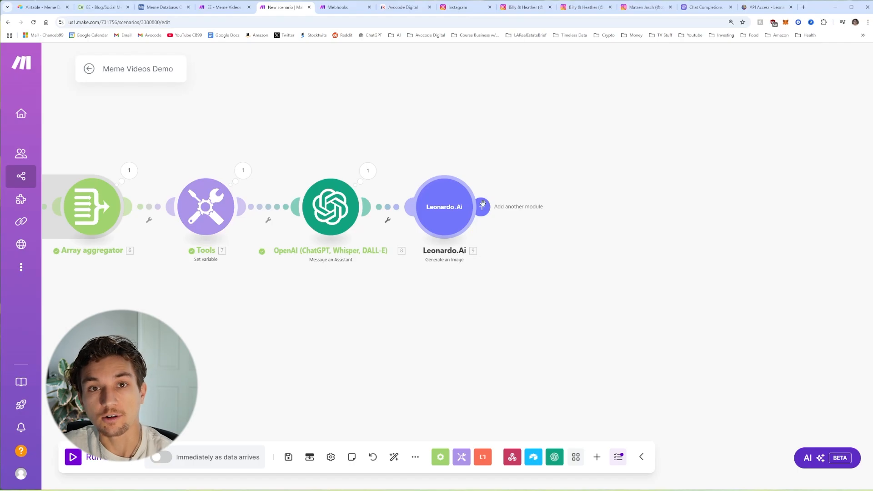
# Step: Add an Airtable Create a Record module after Leonardo.Ai
pyautogui.click(482, 205)
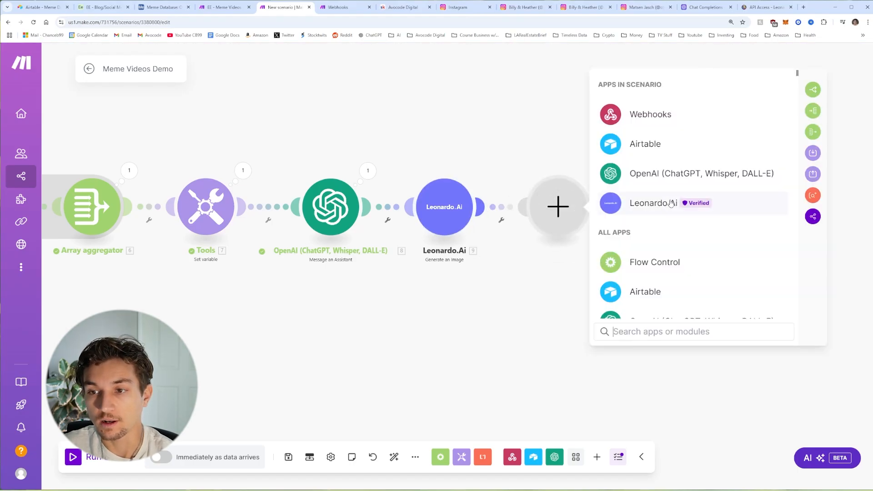
pyautogui.click(655, 145)
pyautogui.scroll(-2, 669, 237)
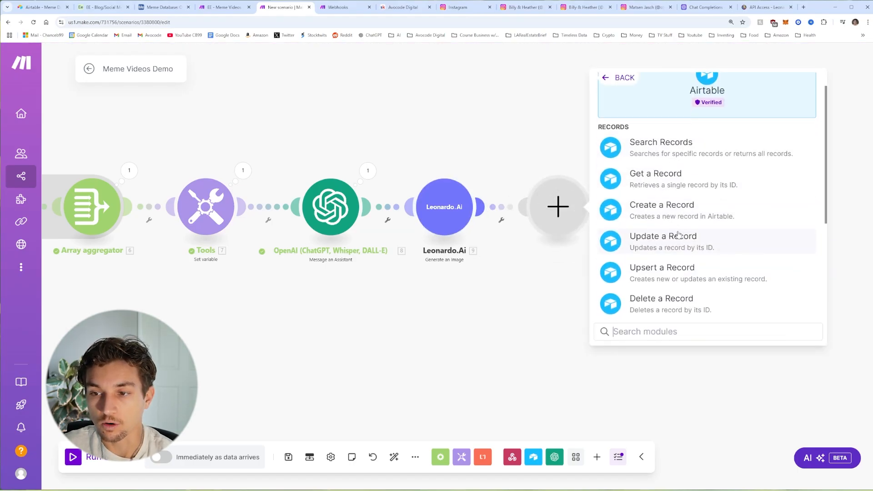
pyautogui.click(676, 200)
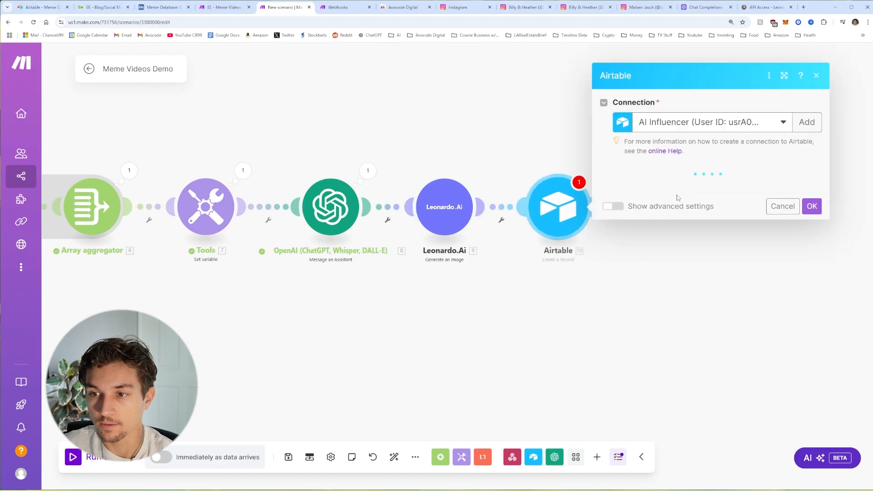
# Step: Use the Meme Videos Demo connection and grant it access to the Meme Database base
pyautogui.click(711, 130)
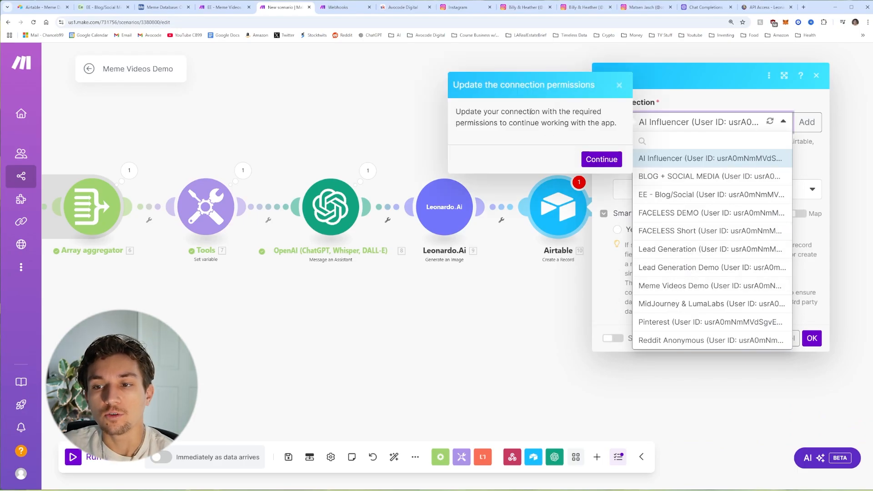
pyautogui.click(599, 161)
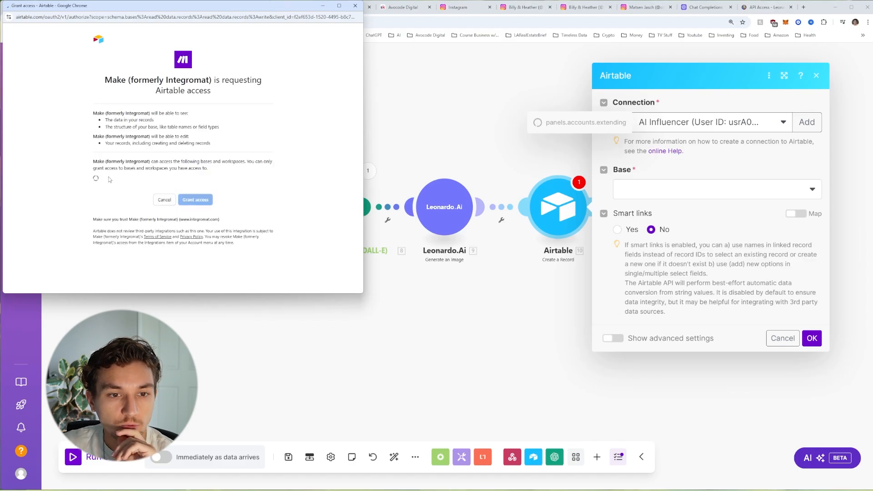
pyautogui.moveTo(200, 5); pyautogui.dragTo(524, 63)
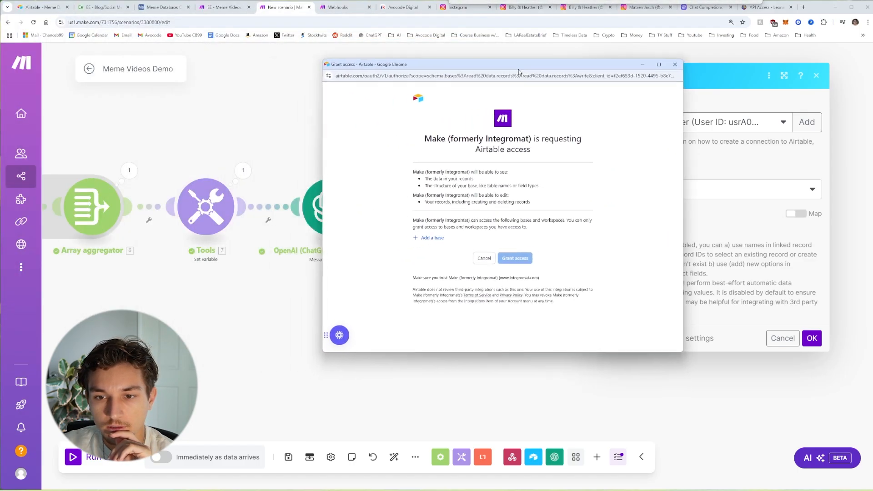
pyautogui.click(427, 238)
pyautogui.scroll(-5, 487, 291)
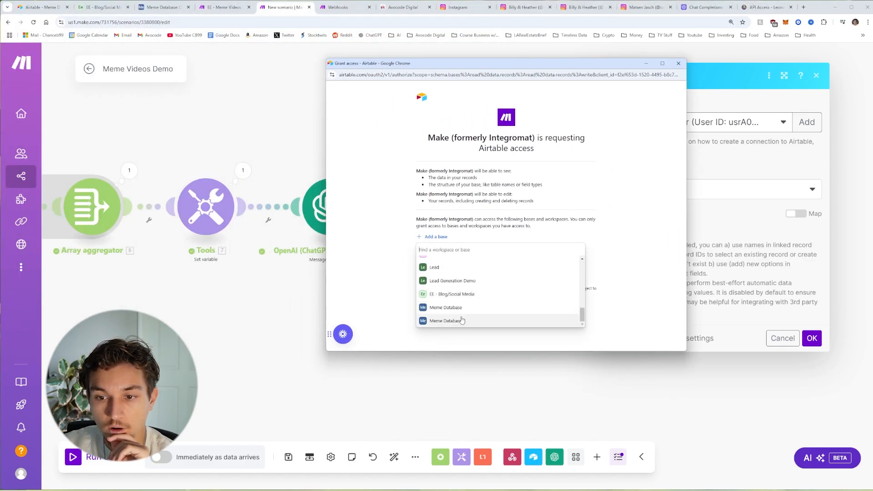
pyautogui.click(452, 318)
pyautogui.click(527, 283)
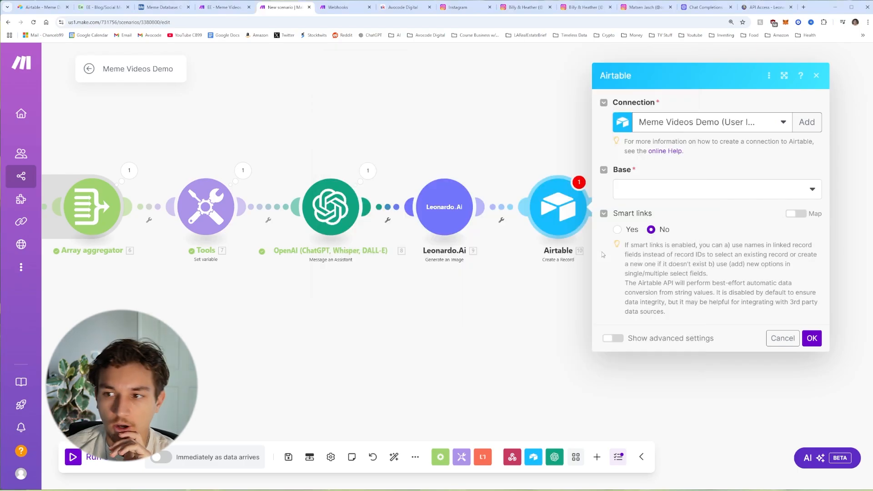
# Step: Target the Meme Database base and its Meme Posts table
pyautogui.click(632, 198)
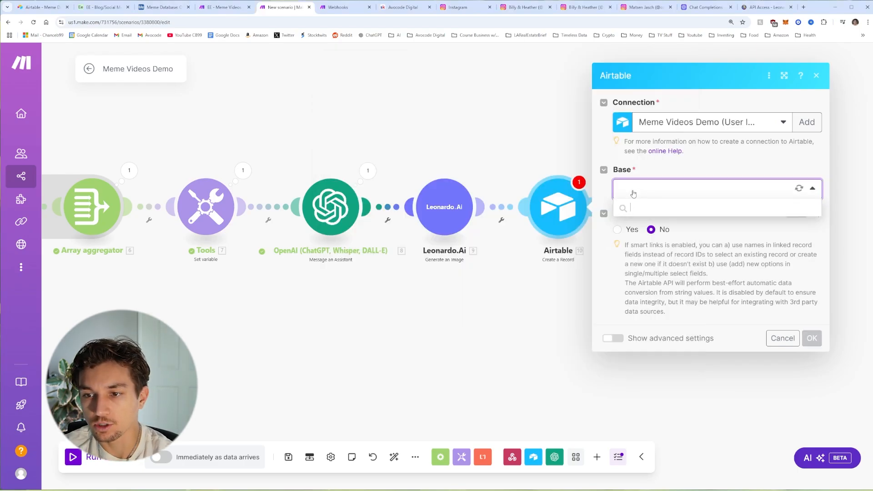
pyautogui.click(712, 225)
pyautogui.click(669, 220)
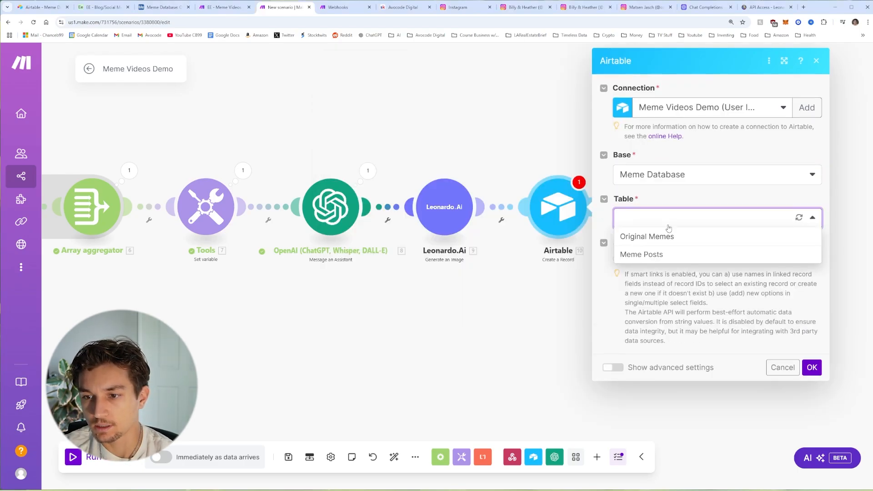
pyautogui.click(659, 255)
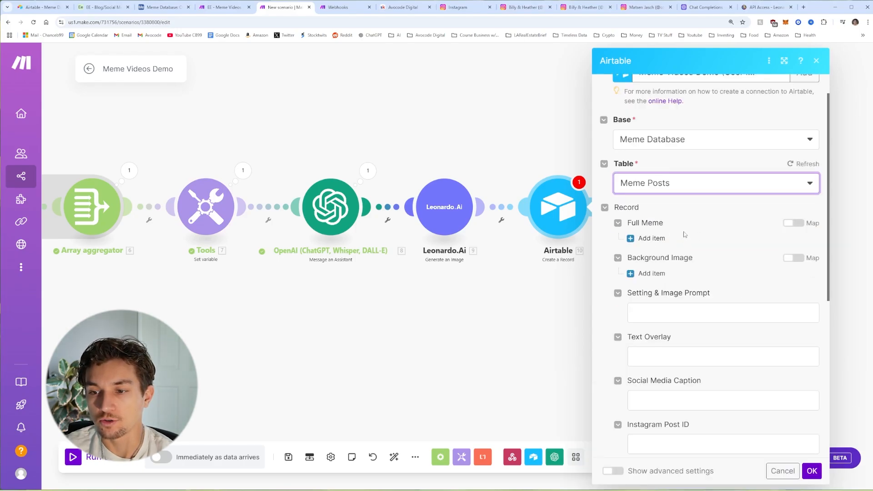
# Step: Add a Background Image item whose File URL is Leonardo.Ai's Generated images[]: URL
pyautogui.scroll(-1, 699, 237)
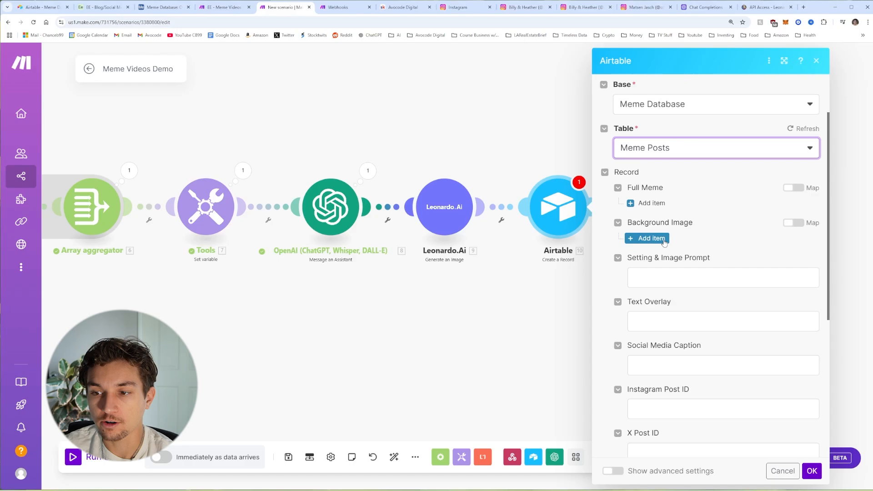
pyautogui.click(651, 238)
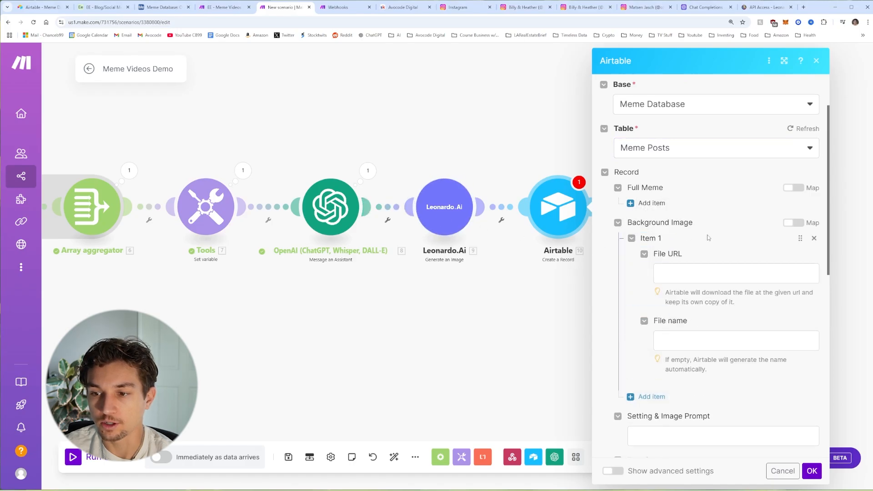
pyautogui.click(685, 270)
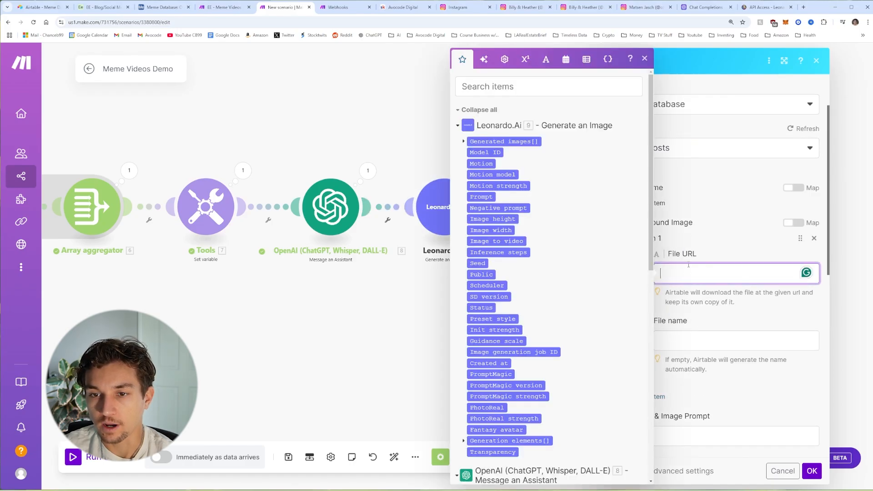
pyautogui.click(463, 144)
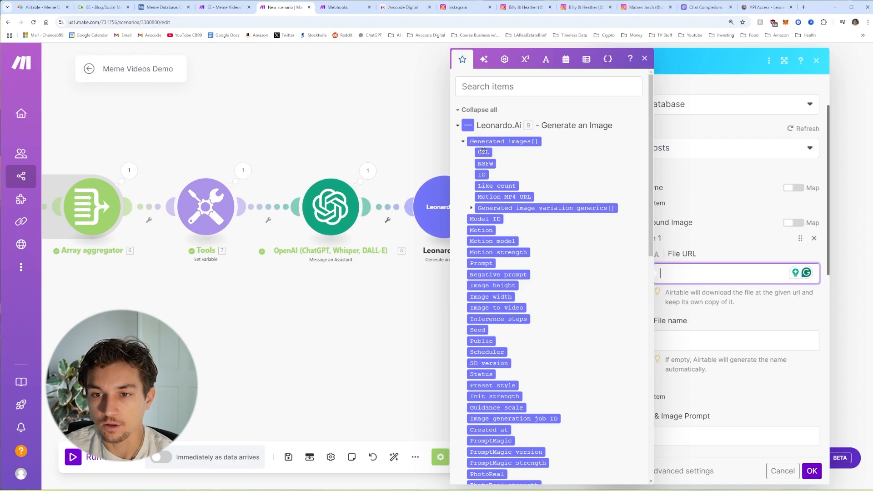
pyautogui.click(483, 153)
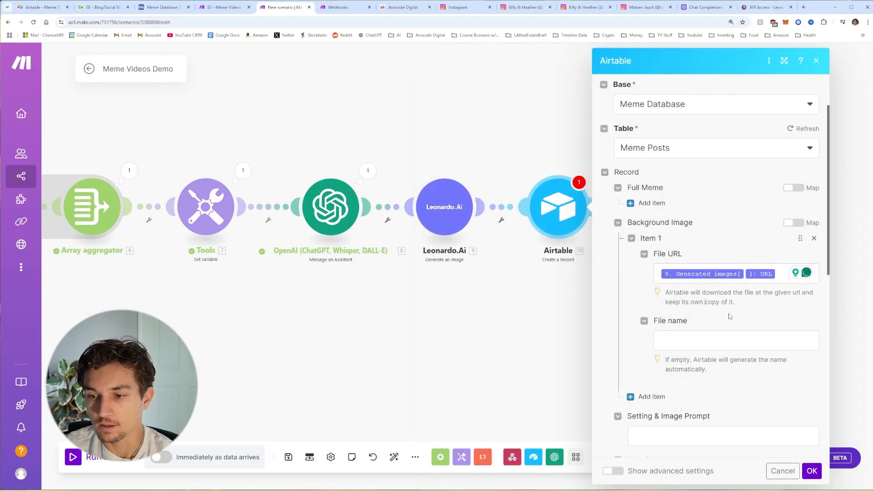
pyautogui.scroll(-3, 724, 312)
pyautogui.scroll(-1, 682, 300)
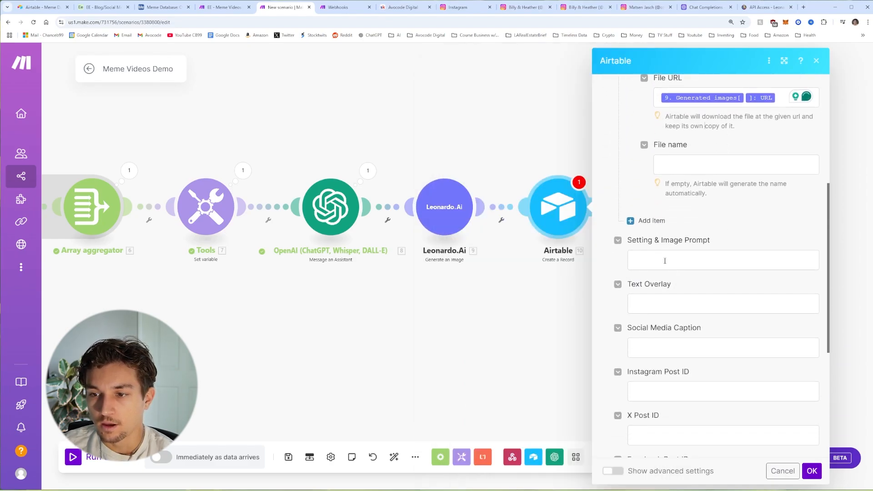
# Step: Fill Setting & Image Prompt with labelled OpenAI setting and aiImagePrompt results on two lines
pyautogui.click(674, 260)
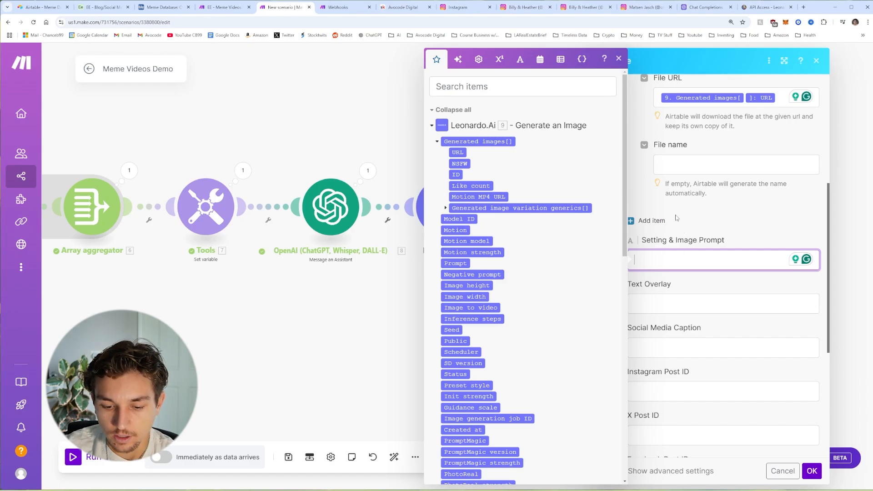
pyautogui.write('Sit')
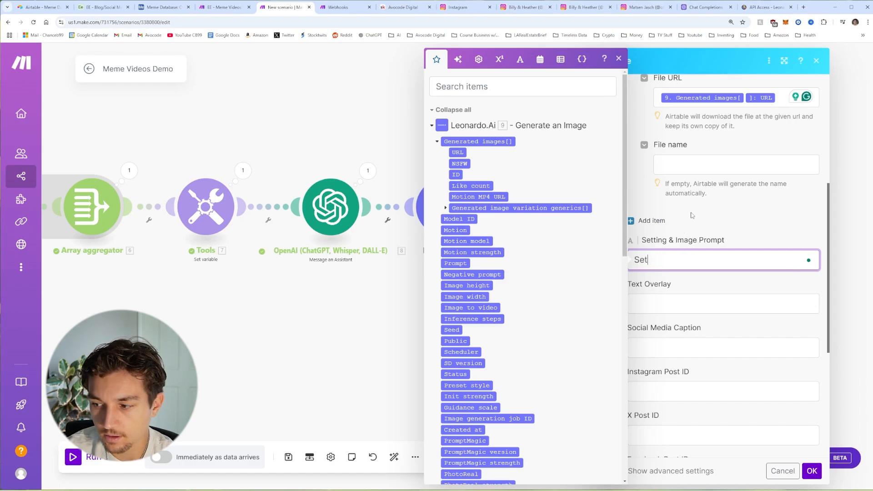
pyautogui.write('ting:')
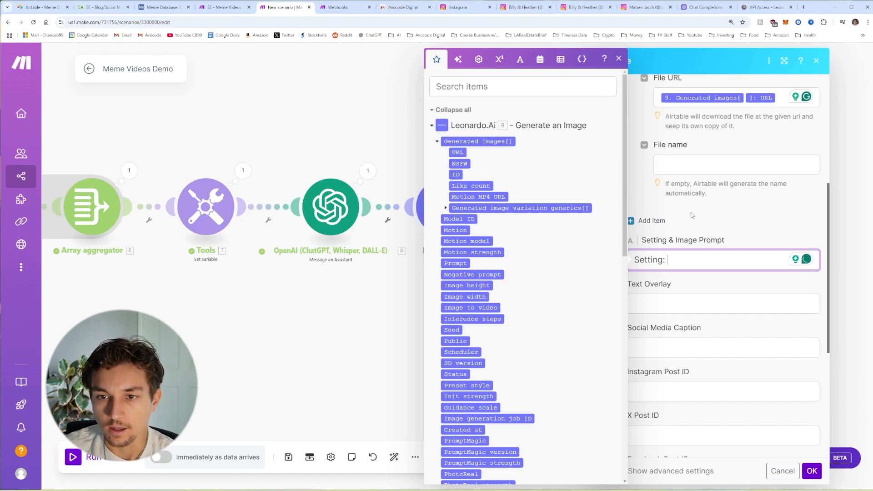
pyautogui.scroll(-8, 468, 184)
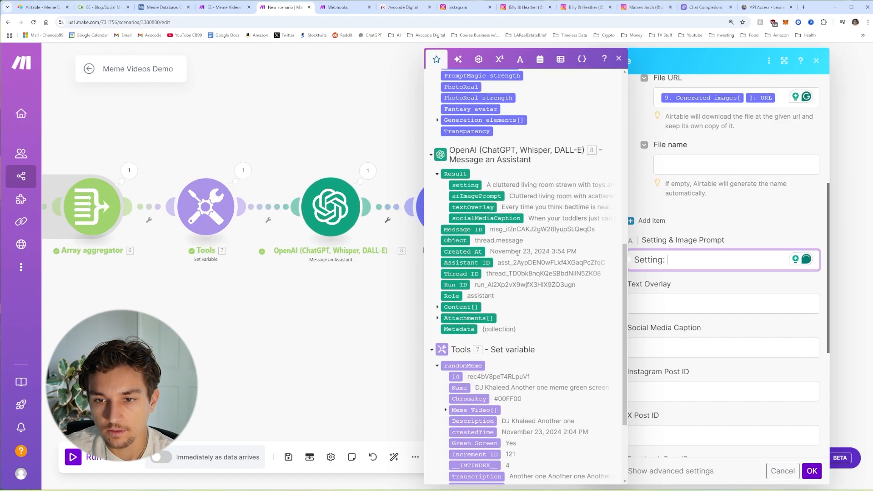
pyautogui.click(468, 183)
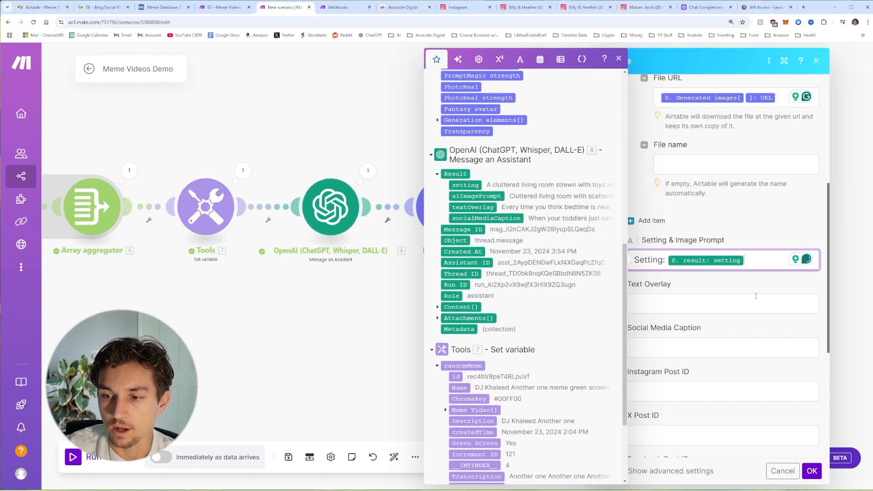
pyautogui.press('Return')
pyautogui.press('Return')
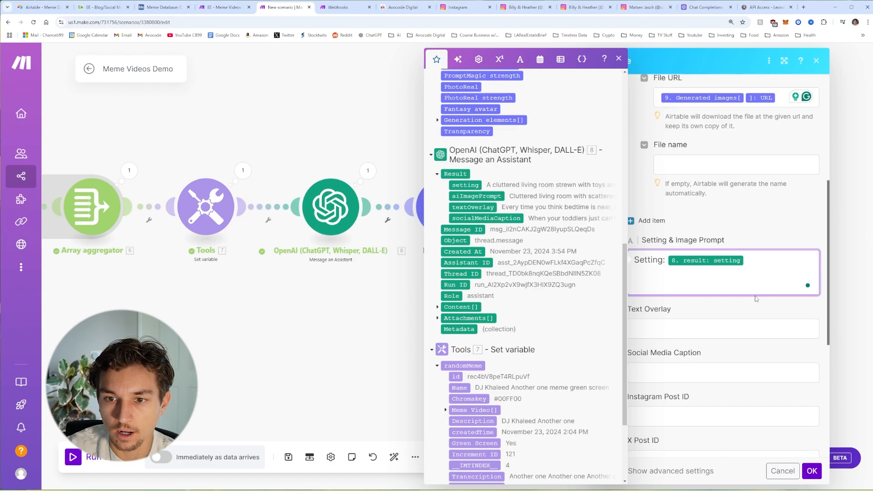
pyautogui.write('A')
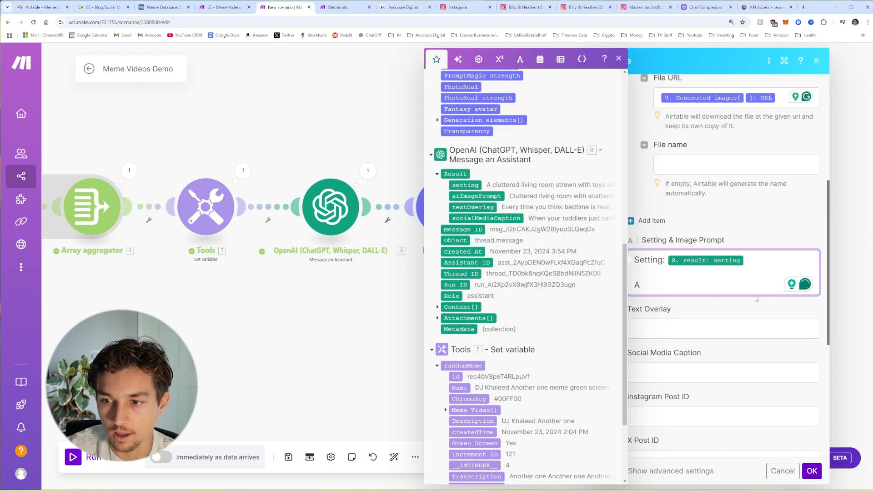
pyautogui.write('i')
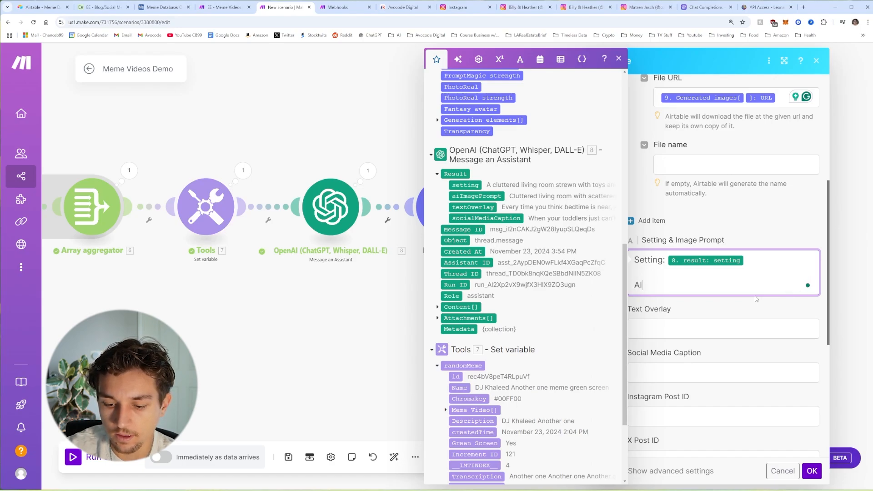
pyautogui.write(' Image PRompt')
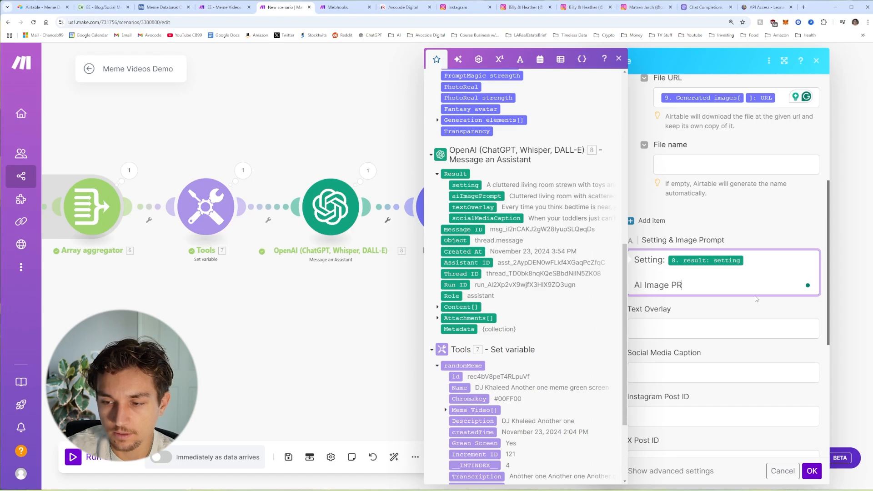
pyautogui.press('BackSpace')
pyautogui.press('BackSpace')
pyautogui.press('BackSpace')
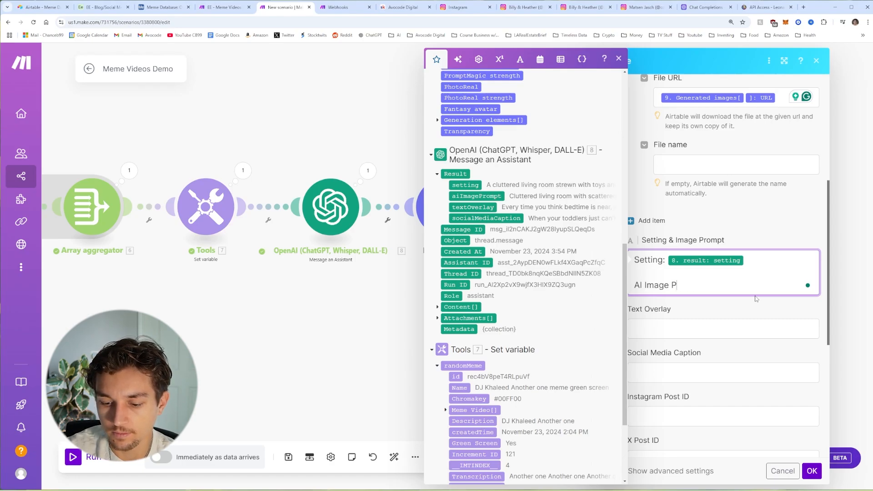
pyautogui.write('rompt:')
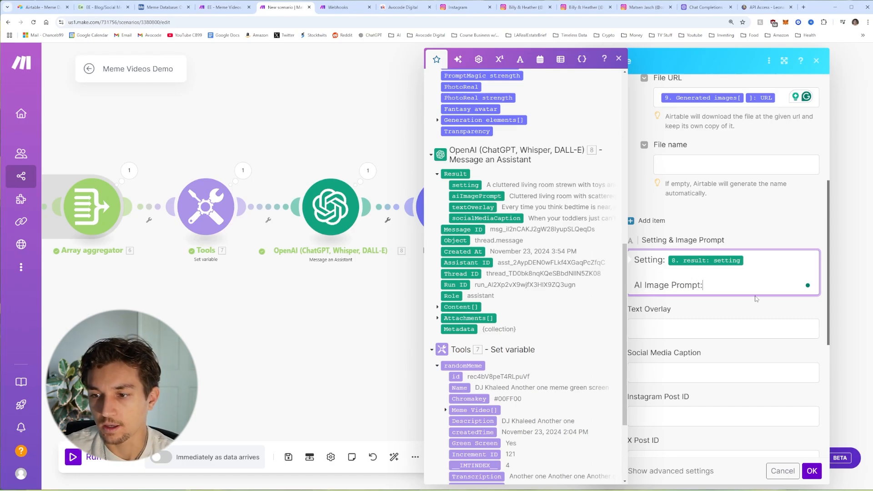
pyautogui.click(471, 197)
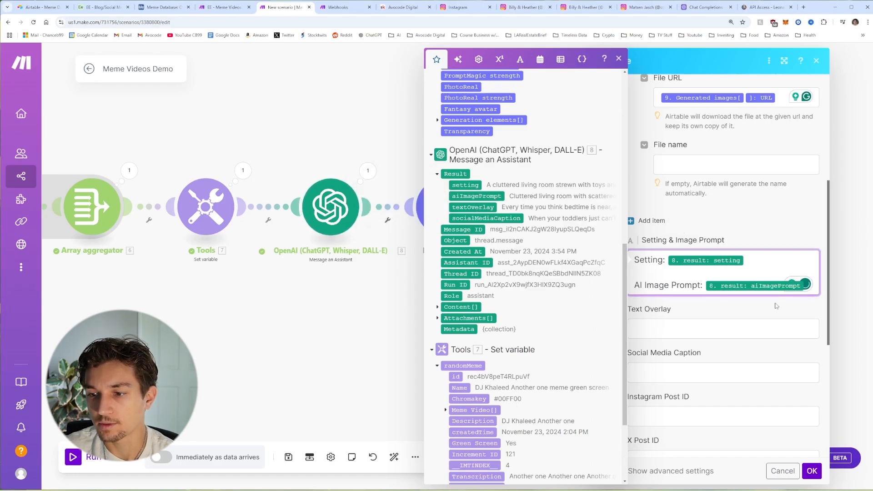
# Step: Map textOverlay into Text Overlay and socialMediaCaption into Social Media Caption
pyautogui.scroll(-1, 751, 309)
pyautogui.click(703, 290)
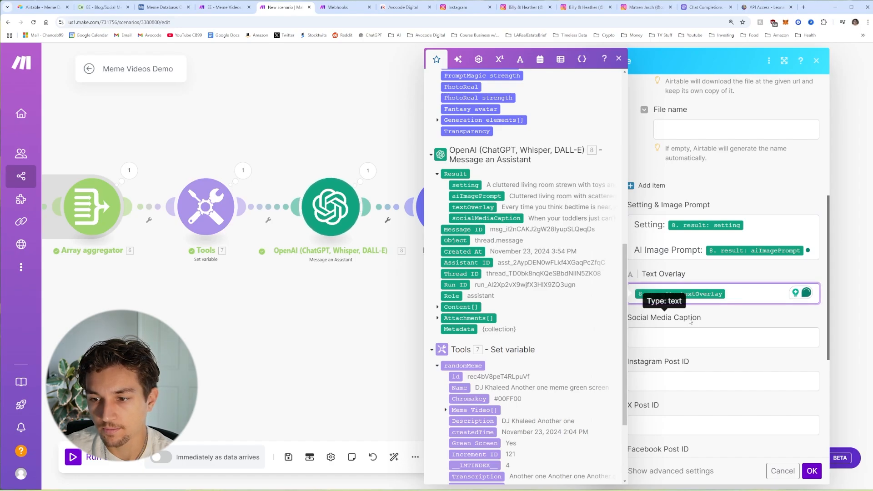
pyautogui.click(724, 338)
pyautogui.scroll(-3, 723, 324)
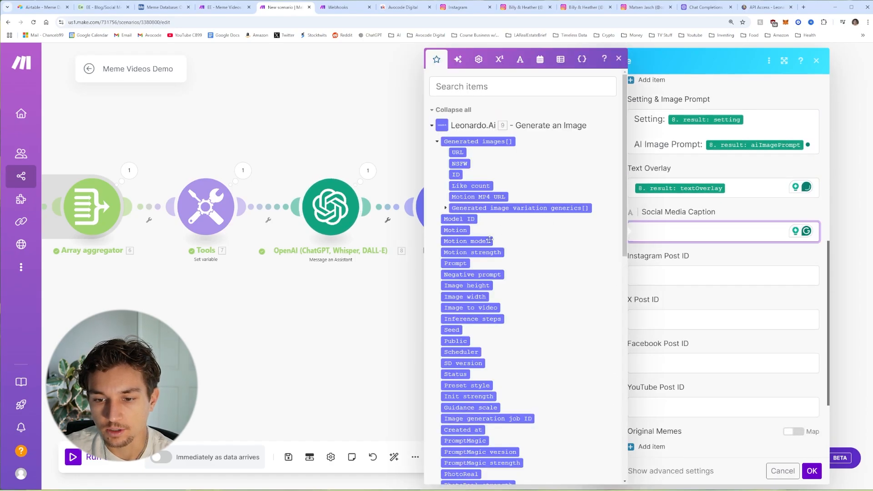
pyautogui.scroll(-8, 530, 208)
pyautogui.click(485, 253)
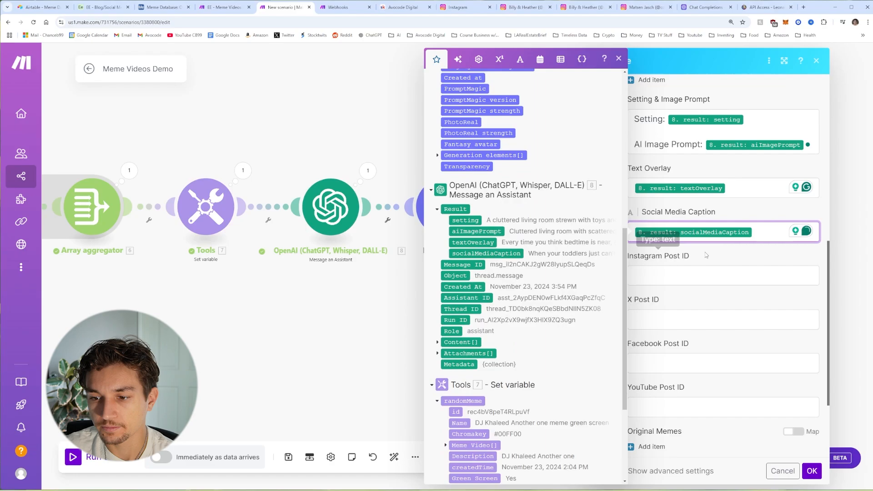
pyautogui.click(674, 256)
# Step: Add an Original Memes Record ID mapped to 7. randomMeme: id and confirm the module
pyautogui.scroll(-3, 648, 320)
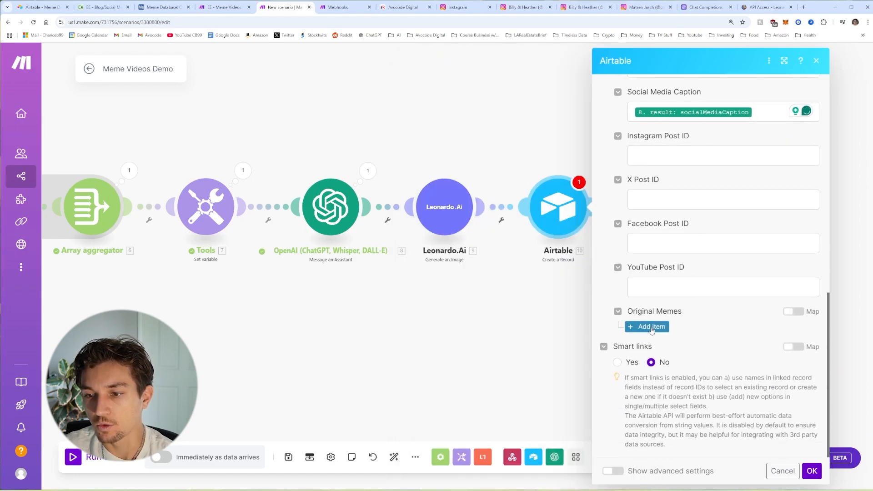
pyautogui.click(652, 328)
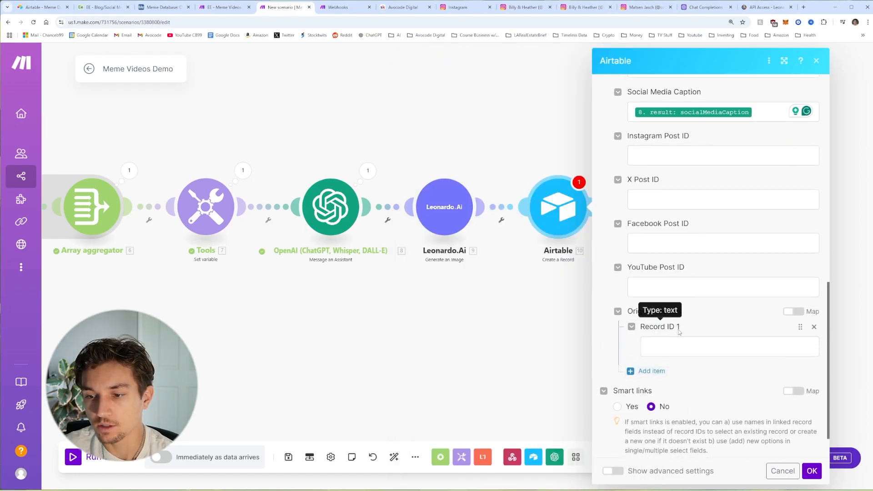
pyautogui.click(676, 346)
pyautogui.scroll(-15, 470, 255)
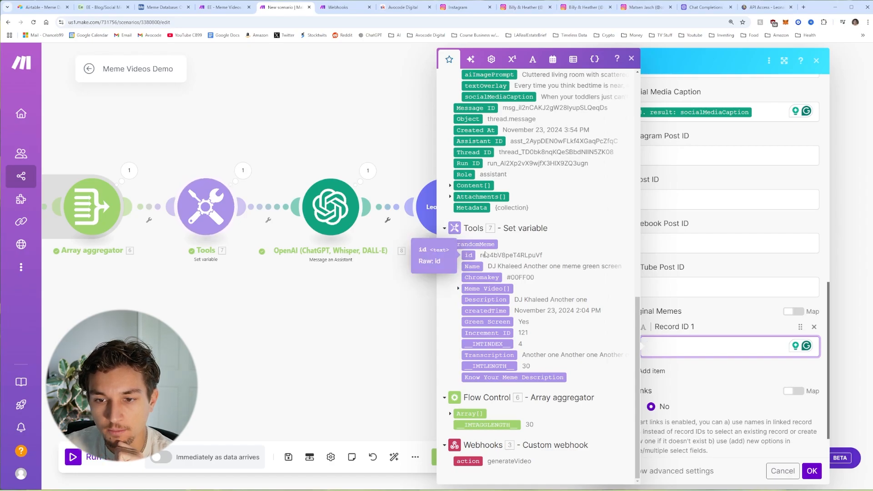
pyautogui.click(469, 256)
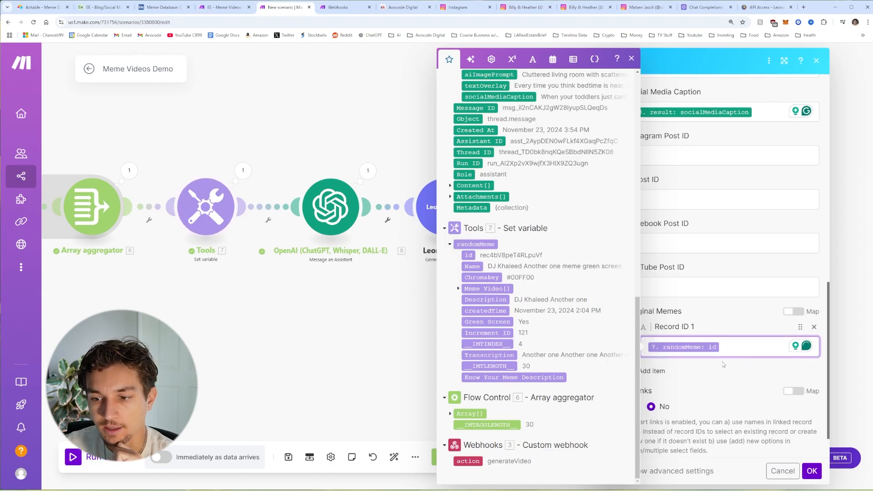
pyautogui.click(734, 422)
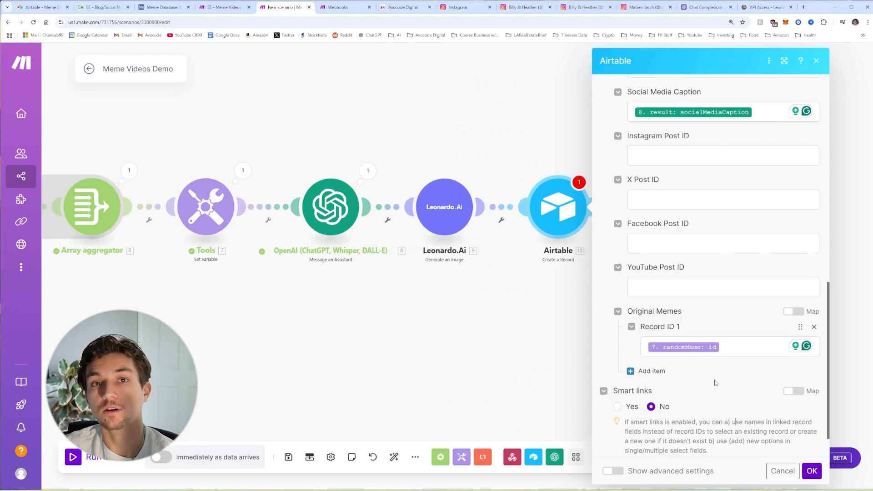
pyautogui.scroll(-1, 732, 399)
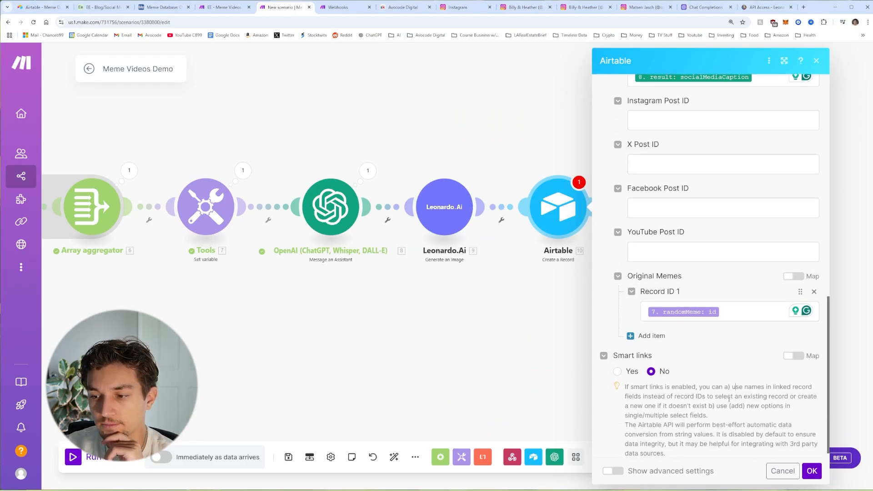
pyautogui.scroll(-1, 732, 399)
pyautogui.click(811, 472)
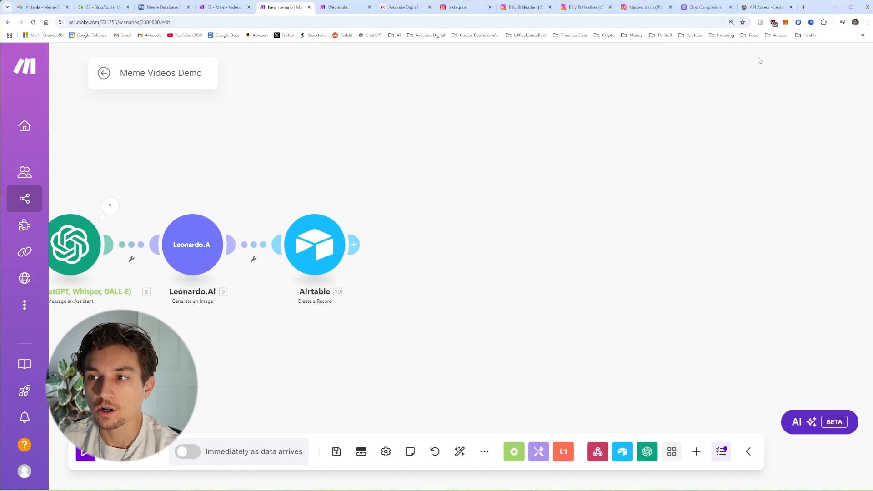
# Step: Open a new Chrome tab showing the Google start page
pyautogui.click(805, 7)
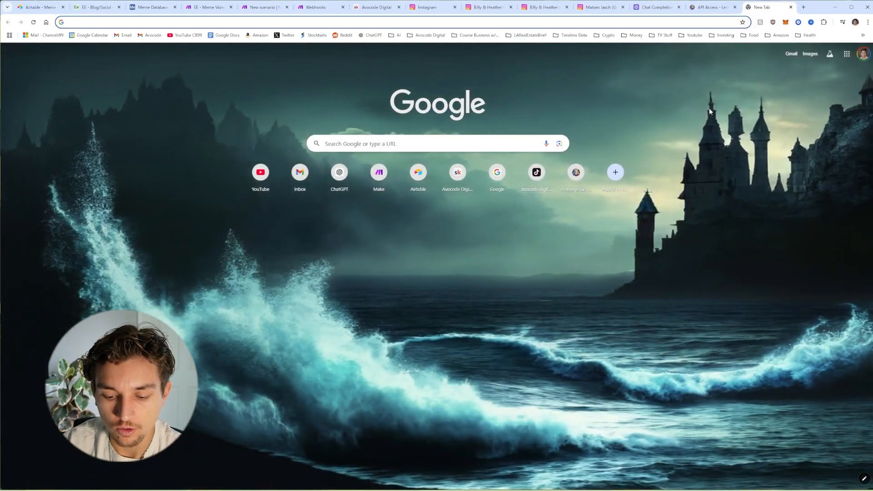
# Step: Log in at shotstack.io and open the dashboard's API Keys page, then return to Make
pyautogui.write('shotstack.io')
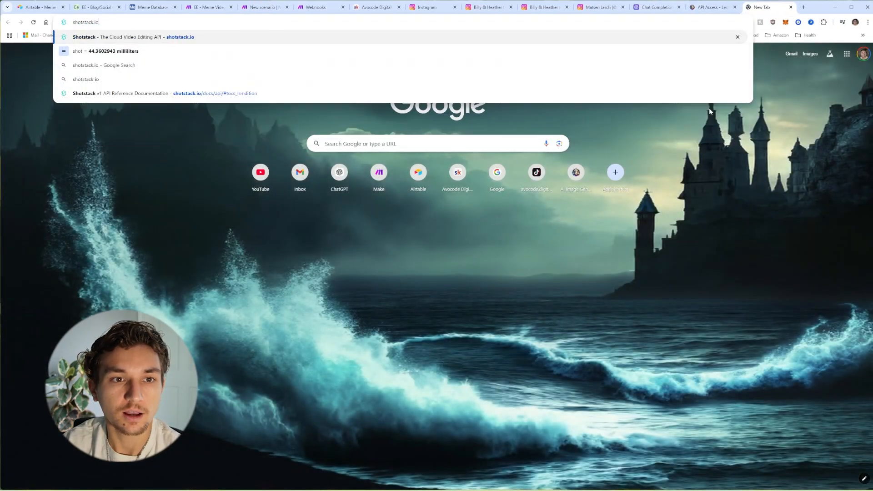
pyautogui.press('Return')
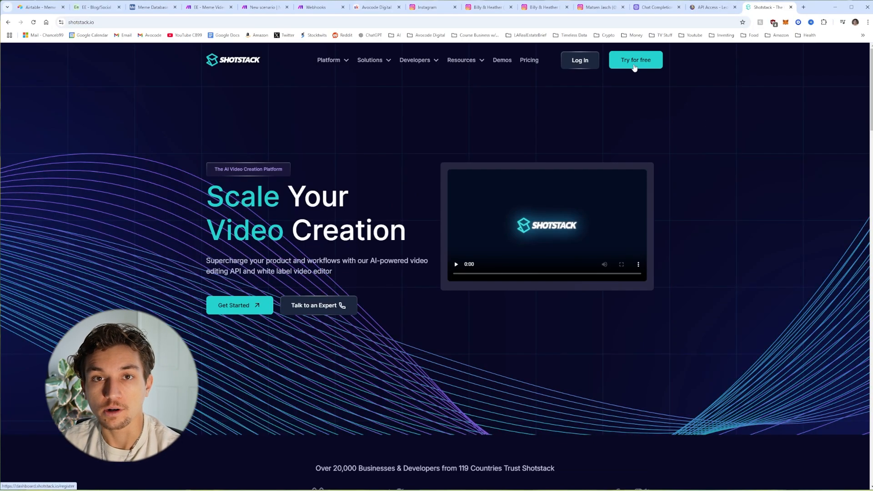
pyautogui.click(586, 61)
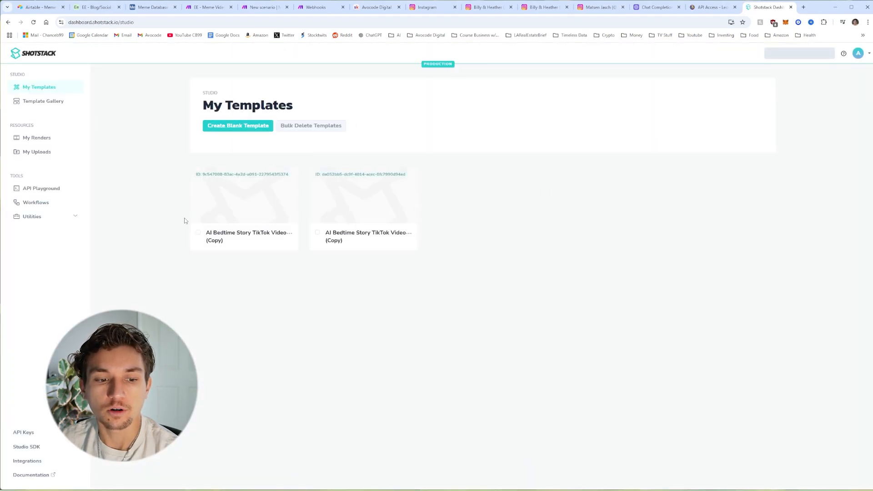
pyautogui.click(27, 435)
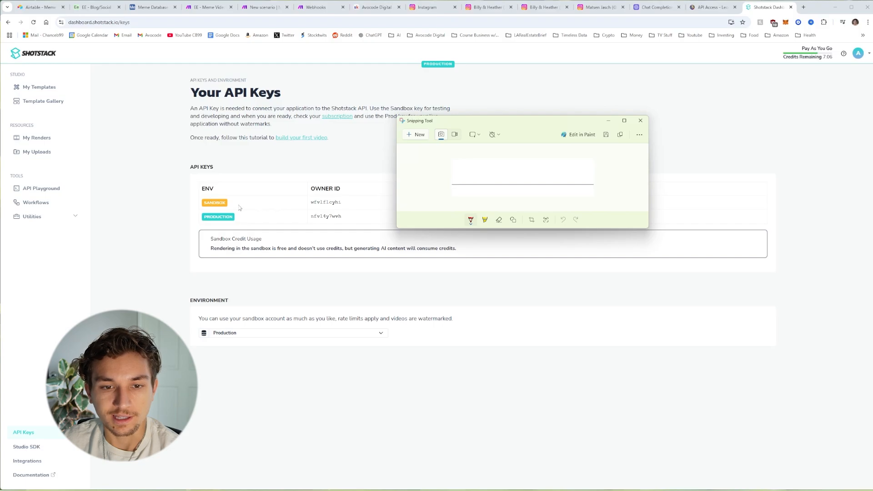
pyautogui.click(261, 7)
# Step: Add an HTTP 'Make a request' step after Airtable with the pasted Shotstack render URL
pyautogui.click(353, 244)
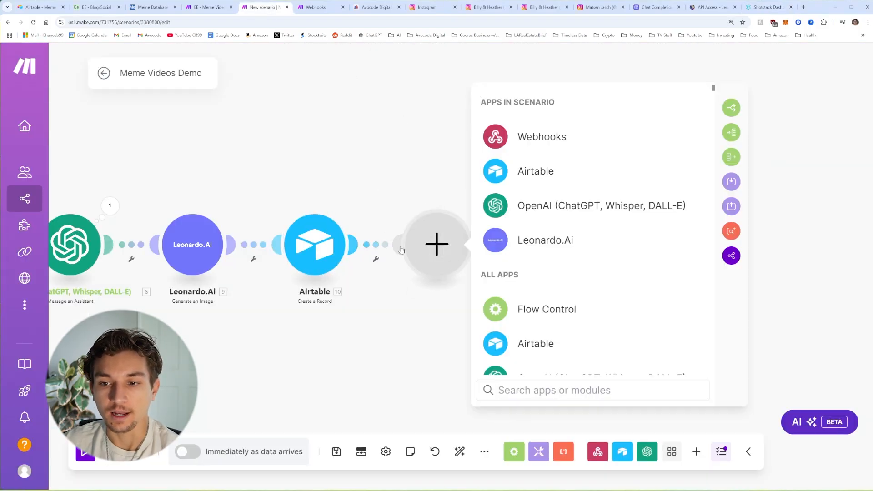
pyautogui.scroll(-2, 570, 311)
pyautogui.click(569, 310)
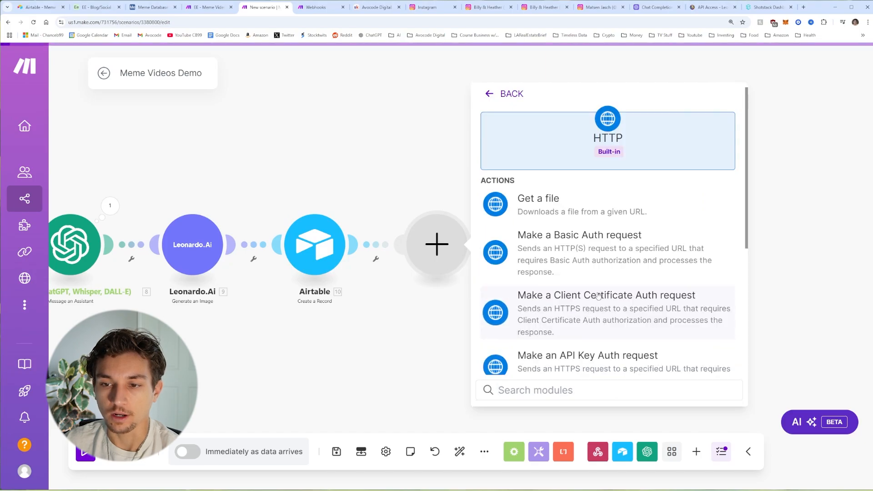
pyautogui.scroll(-4, 589, 229)
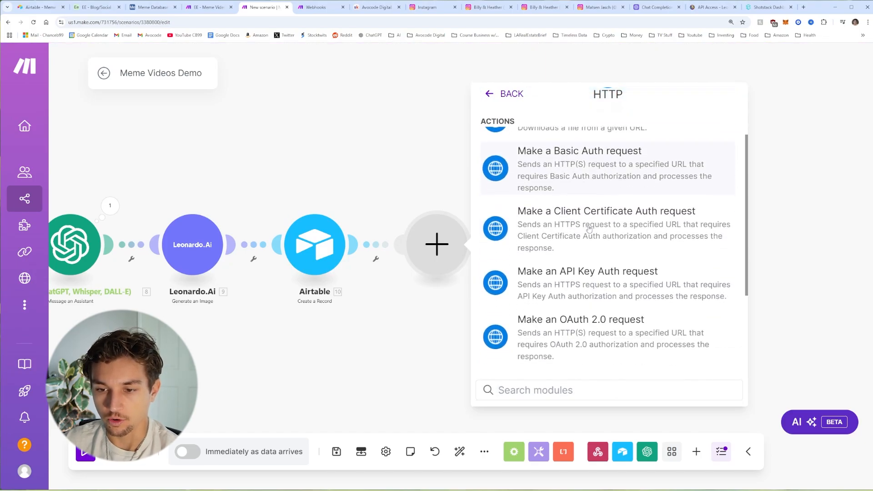
pyautogui.click(588, 274)
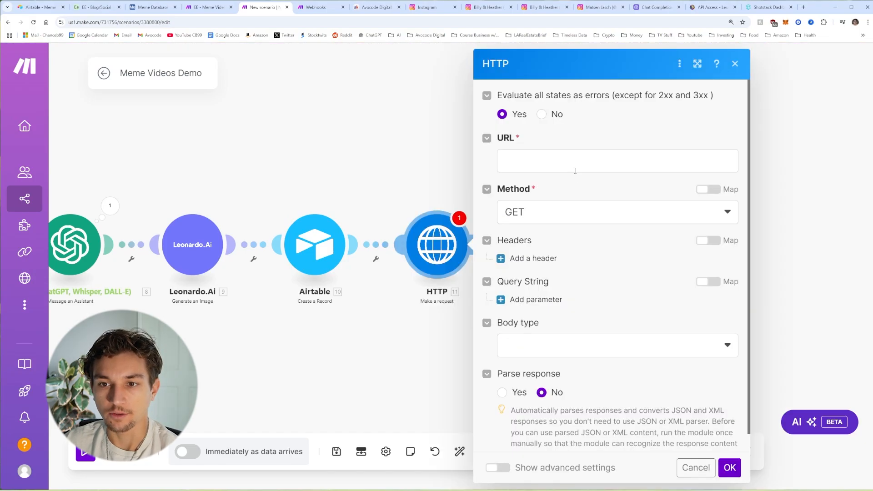
pyautogui.click(589, 154)
pyautogui.write('https://api.shotstack.io/edit/v1/render')
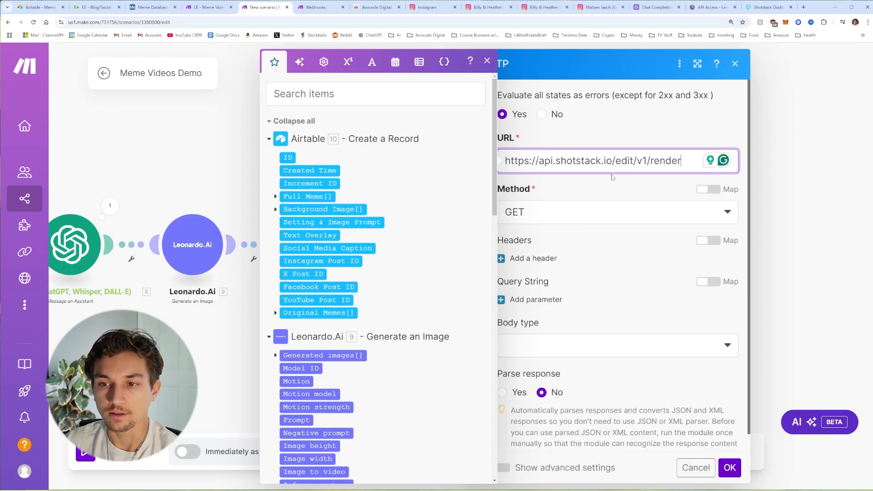
pyautogui.click(685, 160)
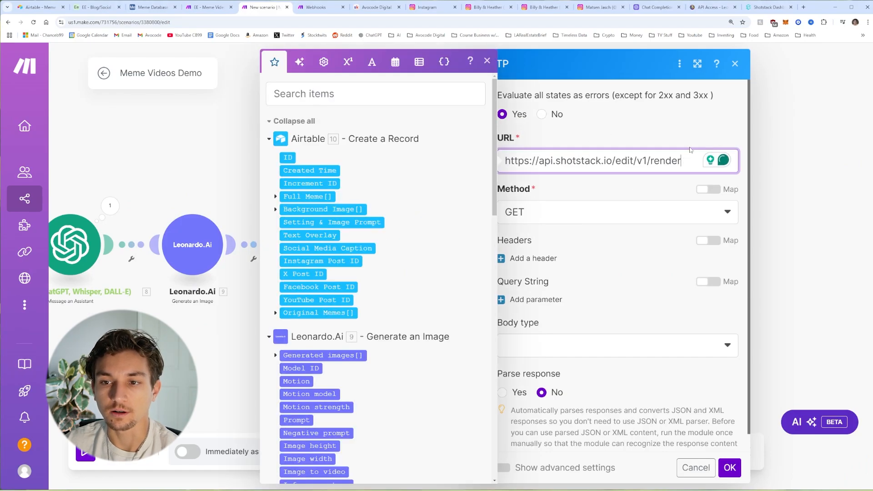
# Step: Set method POST, body type Raw, content type JSON, and parse response Yes
pyautogui.click(570, 213)
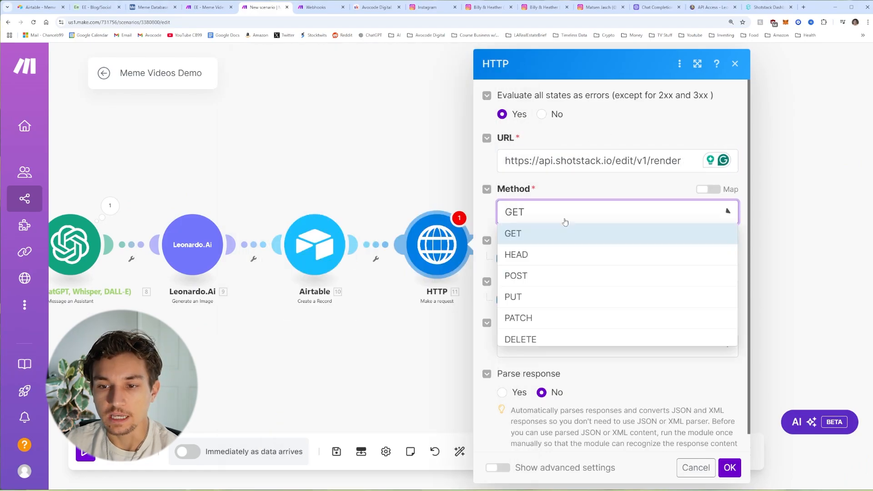
pyautogui.click(539, 277)
pyautogui.scroll(-1, 576, 246)
pyautogui.click(582, 335)
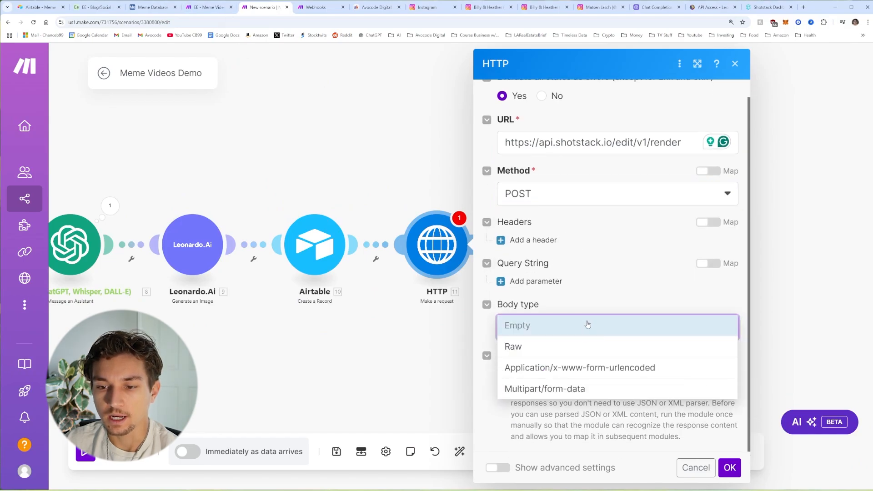
pyautogui.click(564, 348)
pyautogui.scroll(-2, 563, 348)
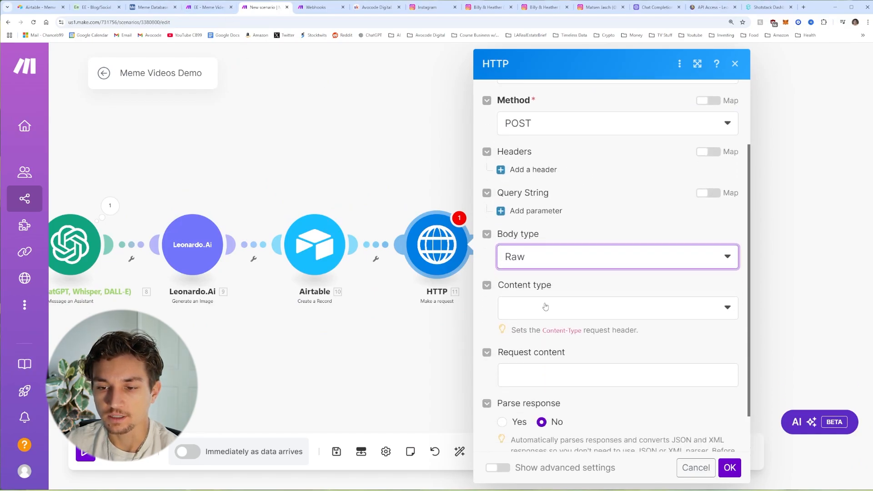
pyautogui.click(561, 309)
pyautogui.click(565, 369)
pyautogui.scroll(-1, 577, 302)
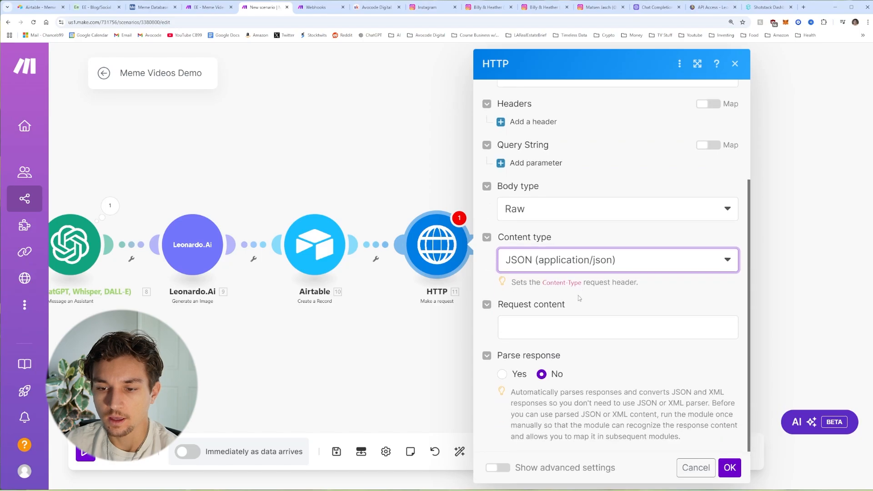
pyautogui.click(503, 375)
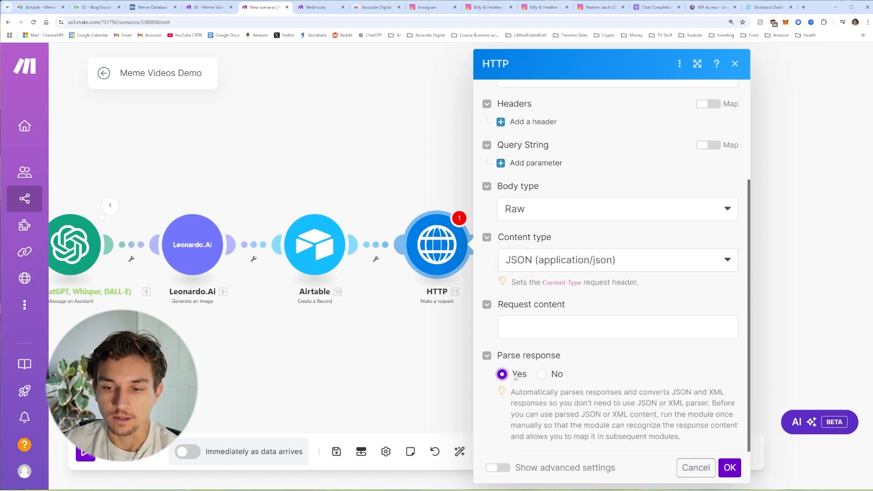
pyautogui.click(526, 335)
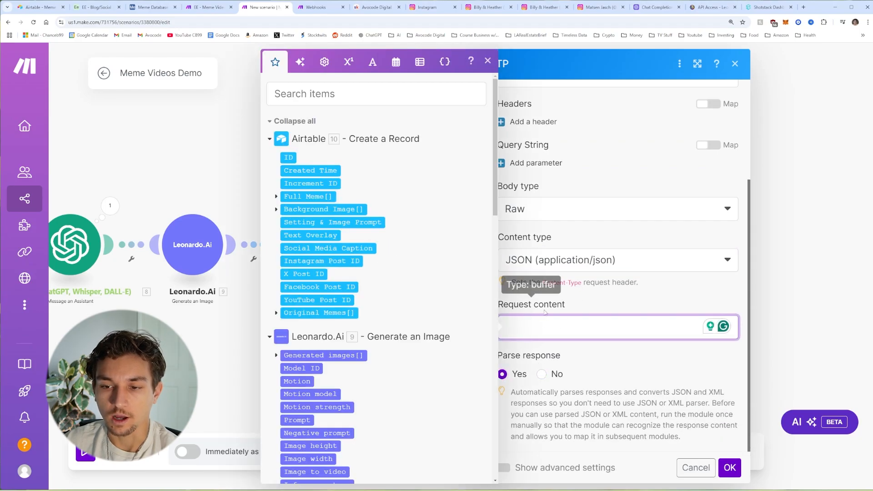
# Step: Paste the Shotstack JSON body (30 fps mp4, 1080×1920, text overlay) into Request content
pyautogui.hotkey('ctrl', 'v')
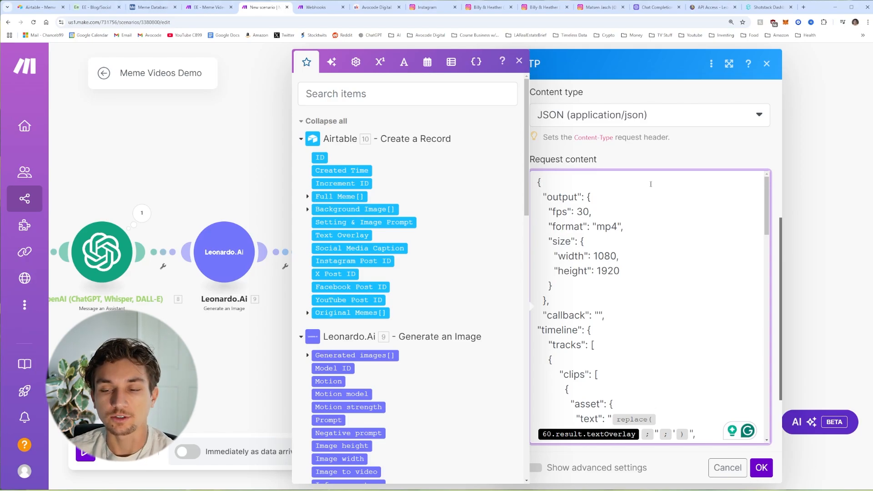
pyautogui.scroll(-3, 651, 185)
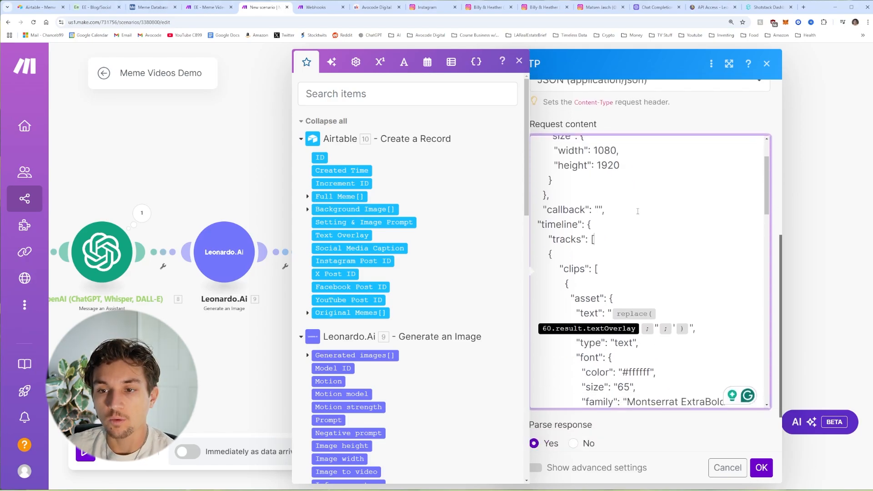
pyautogui.scroll(3, 639, 217)
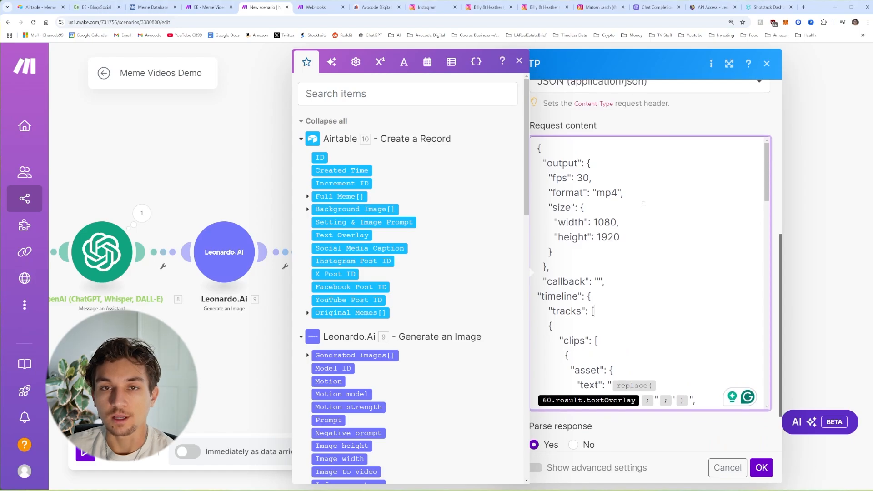
pyautogui.scroll(1, 620, 233)
# Step: Save the HTTP step and copy the webhook address from the Webhooks trigger
pyautogui.click(762, 467)
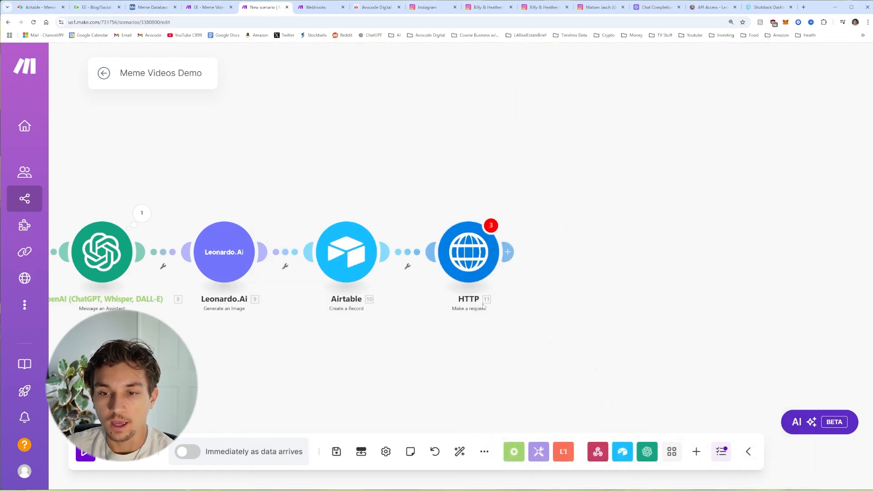
pyautogui.hscroll(-10, 447, 342)
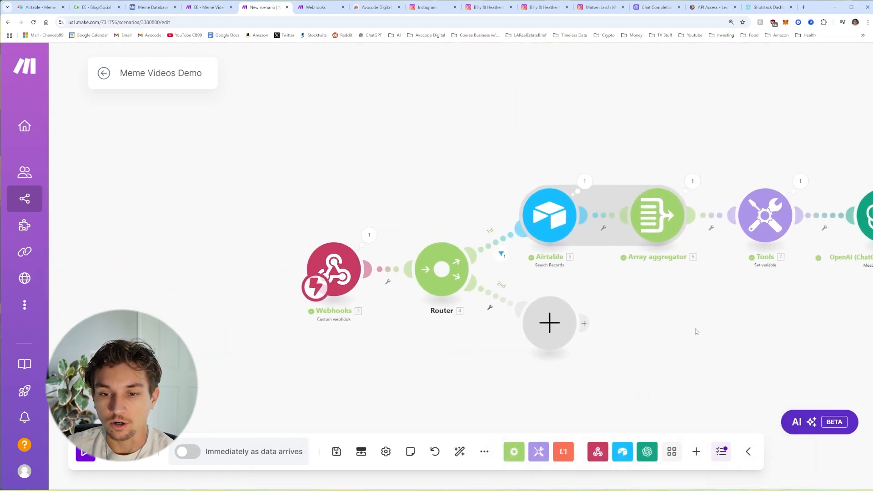
pyautogui.click(449, 260)
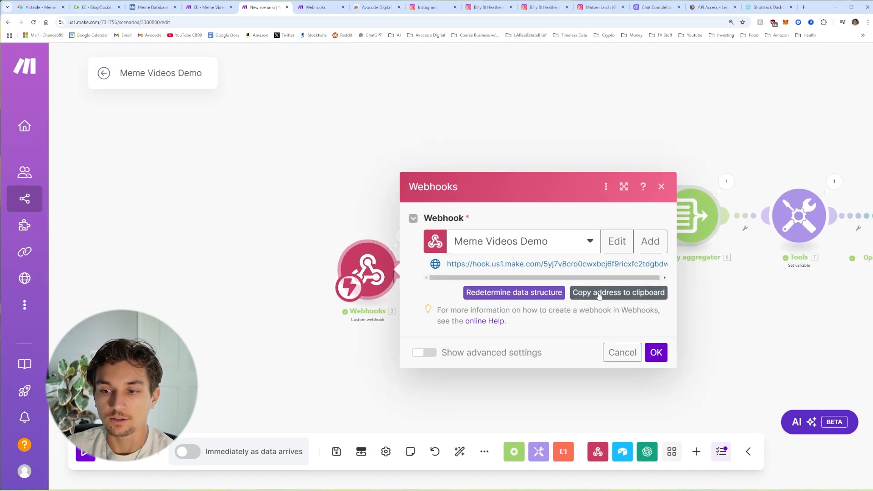
pyautogui.click(598, 295)
pyautogui.click(625, 350)
pyautogui.hscroll(10, 571, 333)
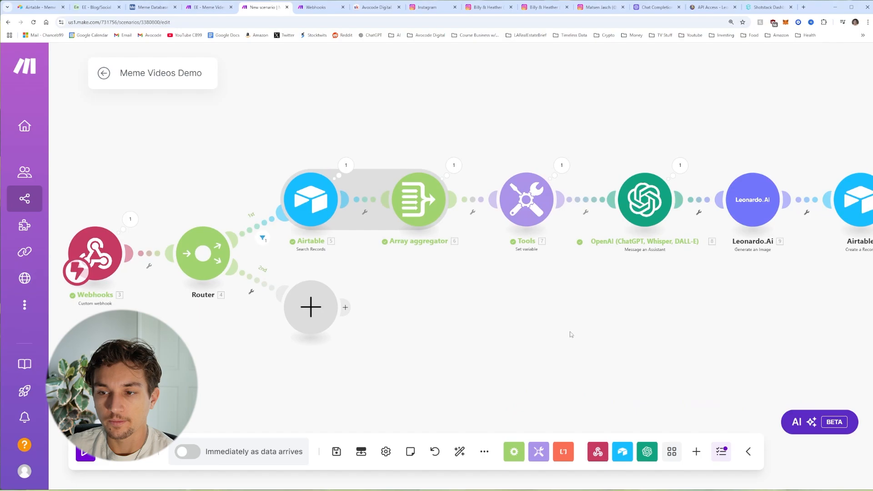
# Step: Set the JSON callback to the pasted webhook address followed by ?recordId=
pyautogui.click(471, 216)
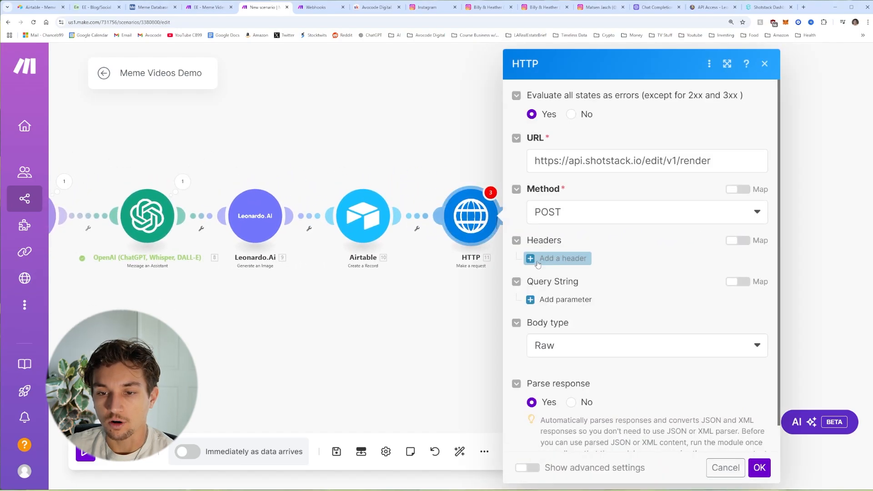
pyautogui.scroll(-6, 492, 350)
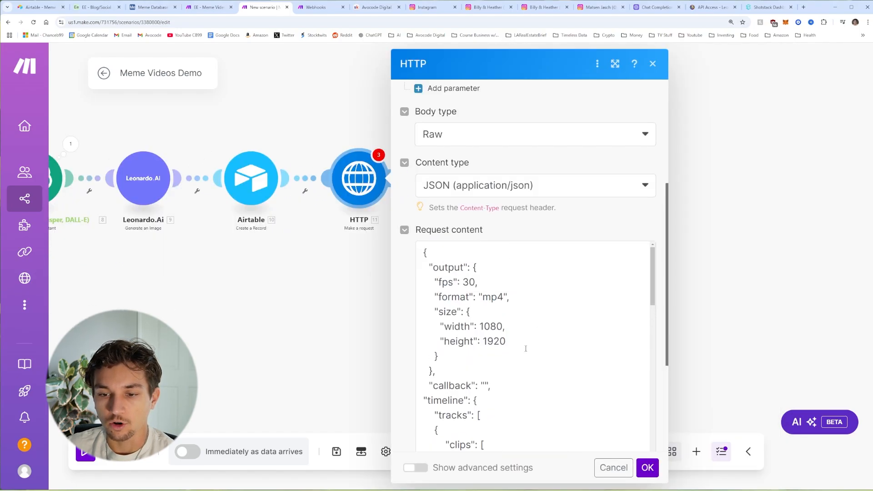
pyautogui.click(485, 316)
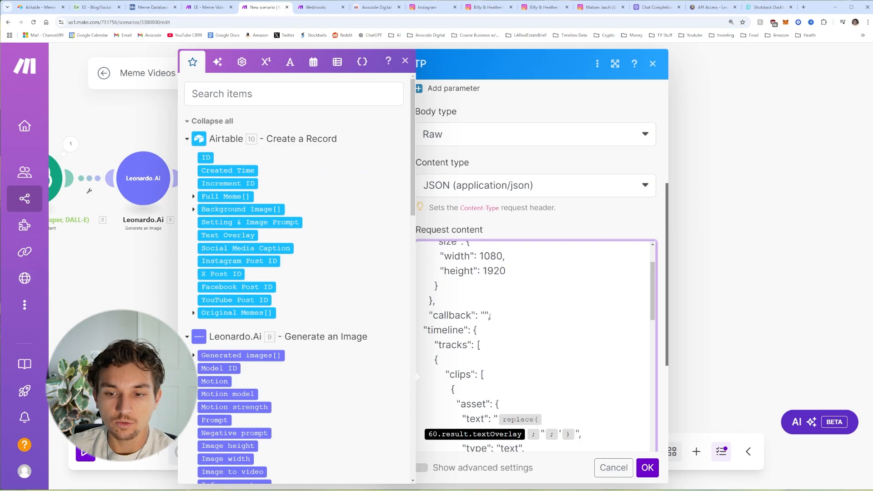
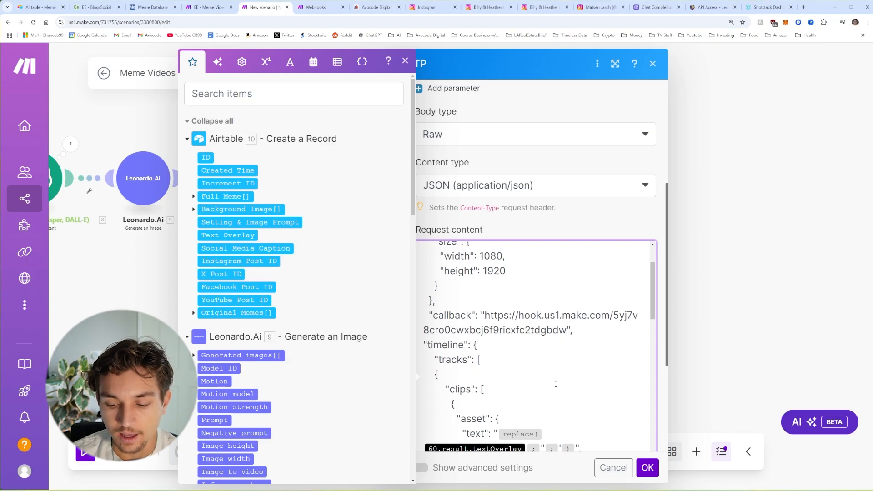
pyautogui.write('?')
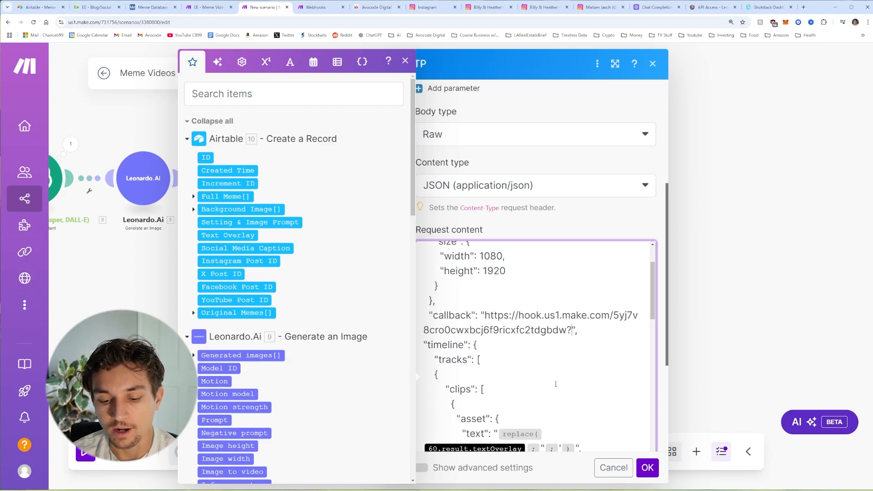
pyautogui.write('record')
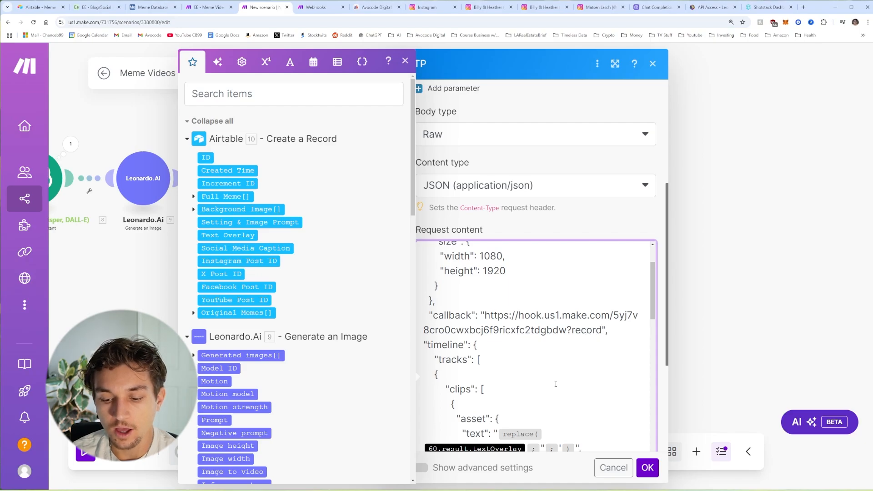
pyautogui.write('I')
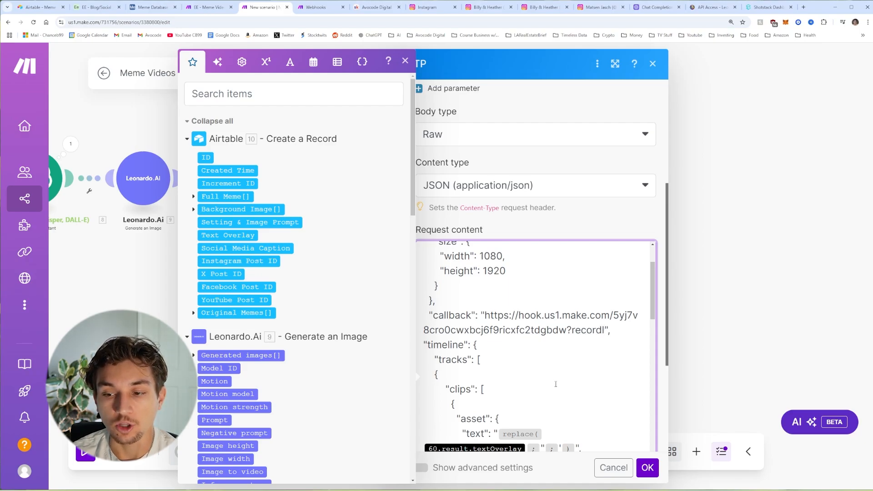
pyautogui.write('d')
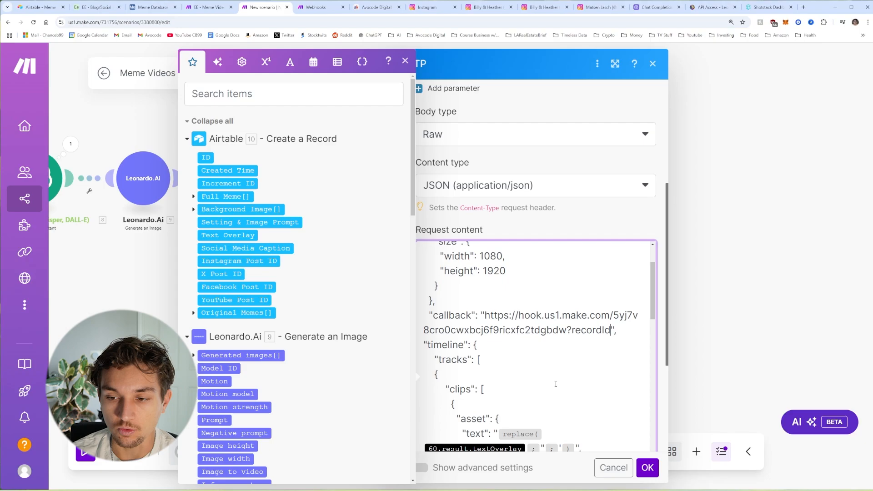
pyautogui.write('=')
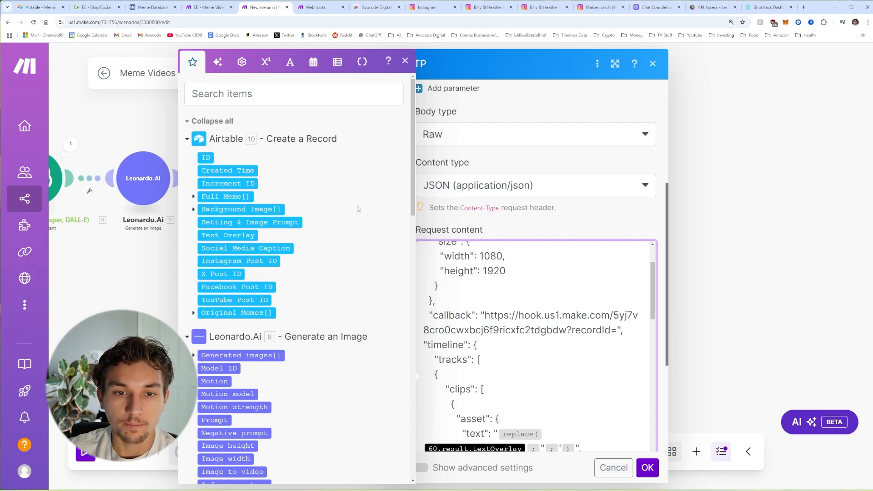
# Step: Map 10. ID into the callback and 8. result textOverlay into the text overlay
pyautogui.click(206, 157)
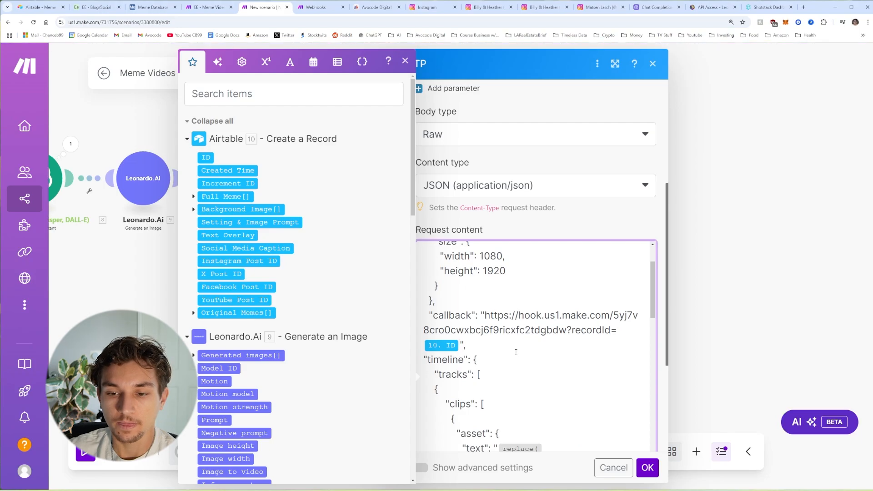
pyautogui.scroll(-5, 545, 360)
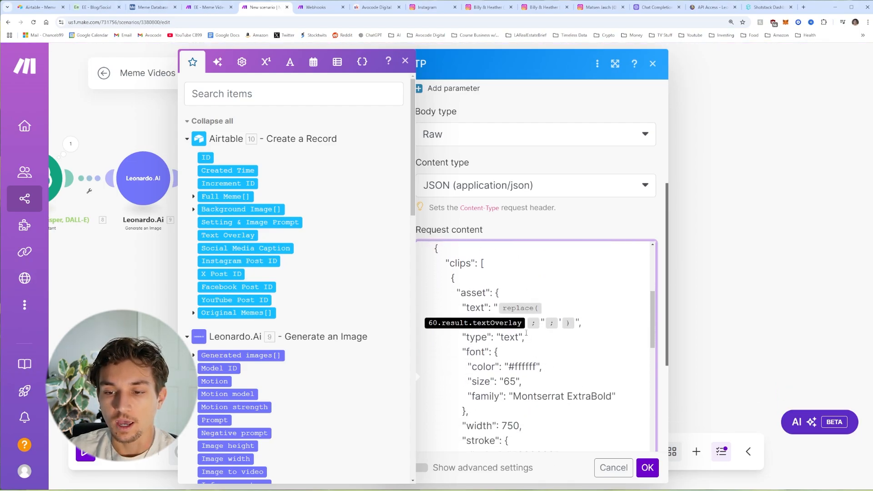
pyautogui.click(527, 323)
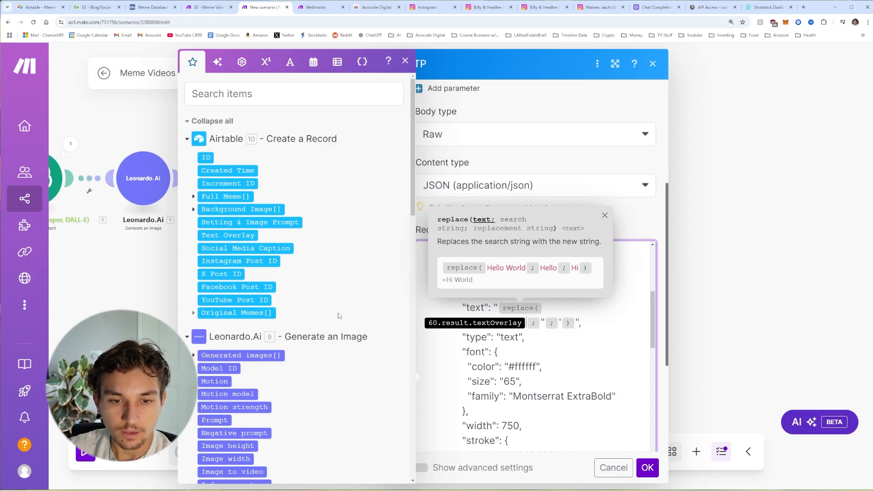
pyautogui.press('BackSpace')
pyautogui.scroll(-3, 308, 299)
pyautogui.scroll(-8, 307, 300)
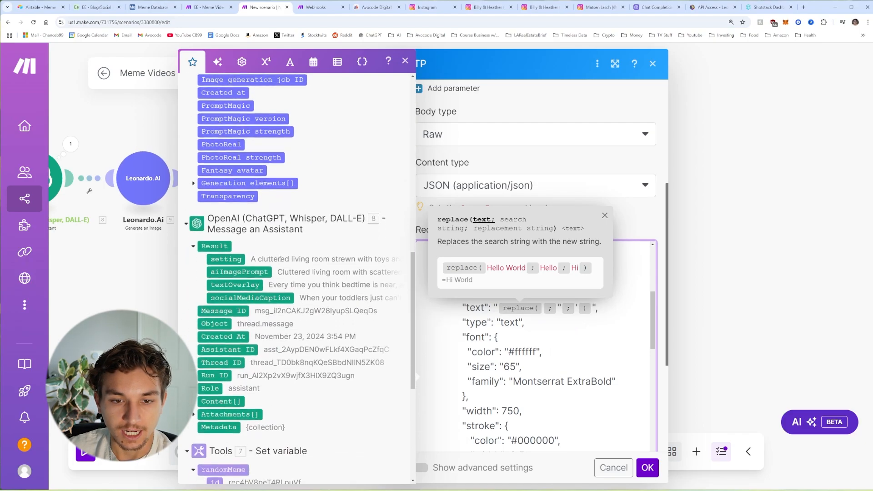
pyautogui.click(226, 279)
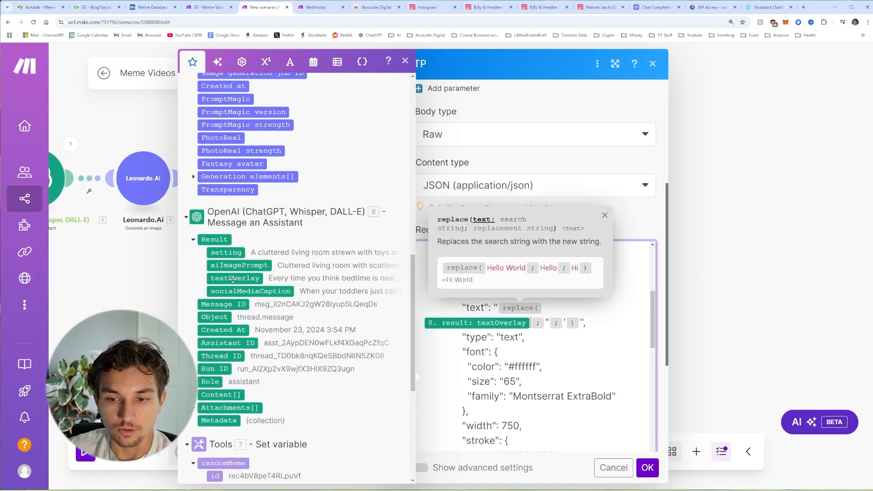
# Step: Replace the video source and chroma key with 7. randomMeme url and Chromakey
pyautogui.scroll(-10, 594, 352)
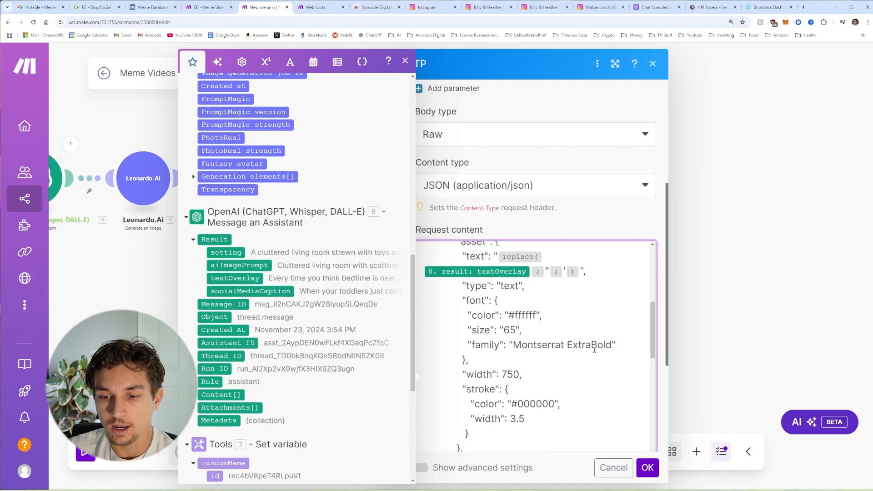
pyautogui.scroll(-2, 558, 314)
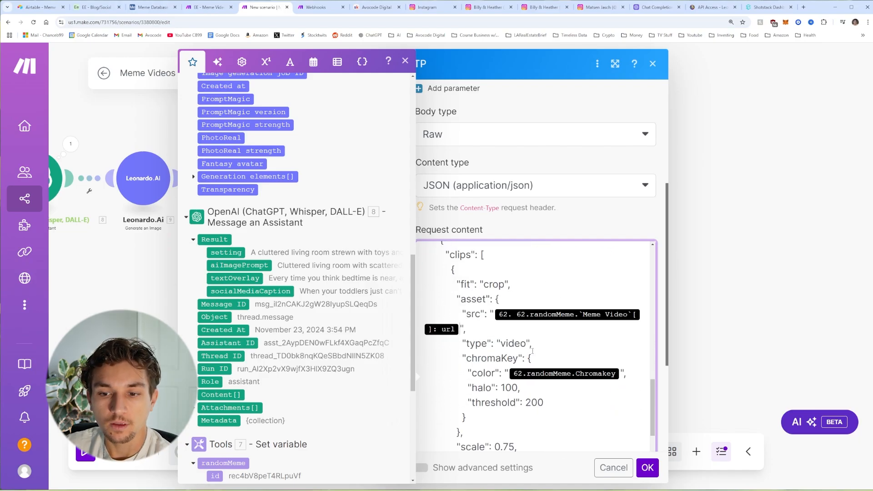
pyautogui.press('BackSpace')
pyautogui.press('BackSpace')
pyautogui.scroll(-6, 315, 325)
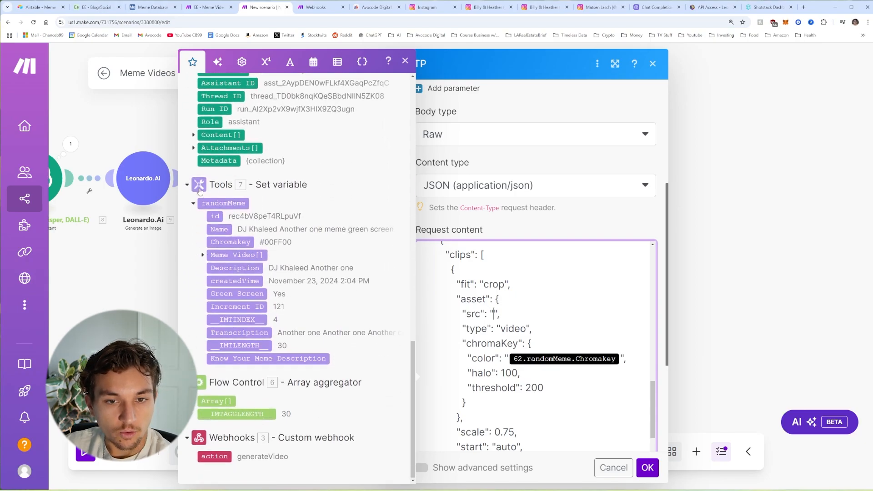
pyautogui.scroll(2, 291, 227)
pyautogui.scroll(-2, 261, 253)
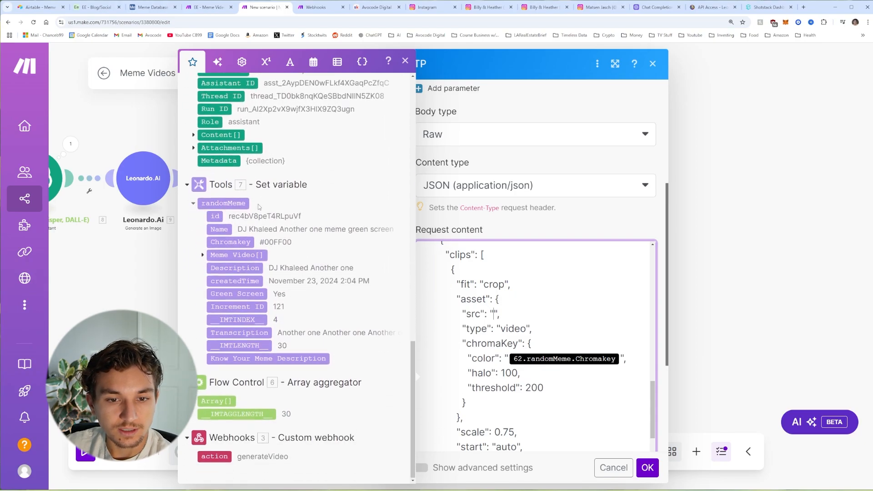
pyautogui.click(204, 255)
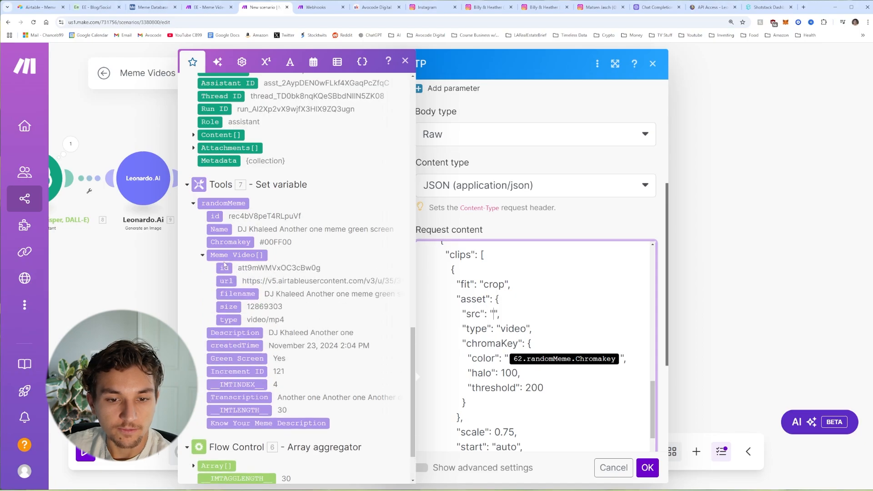
pyautogui.click(226, 281)
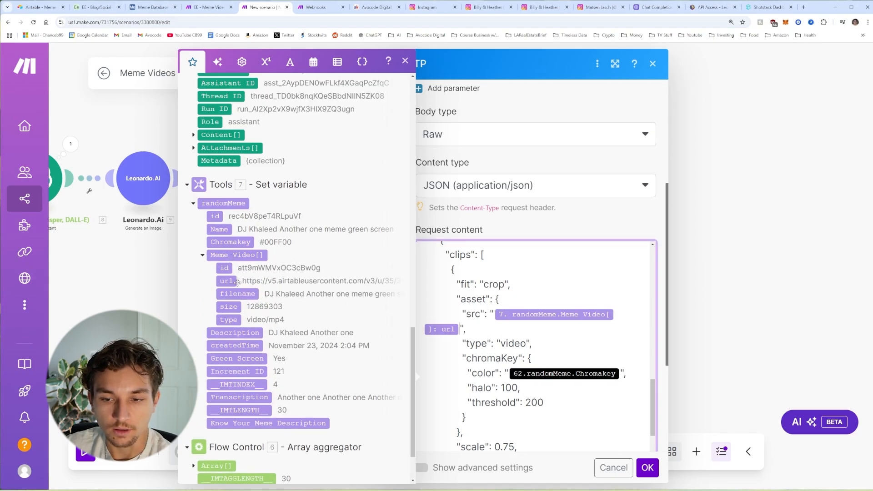
pyautogui.scroll(-3, 552, 345)
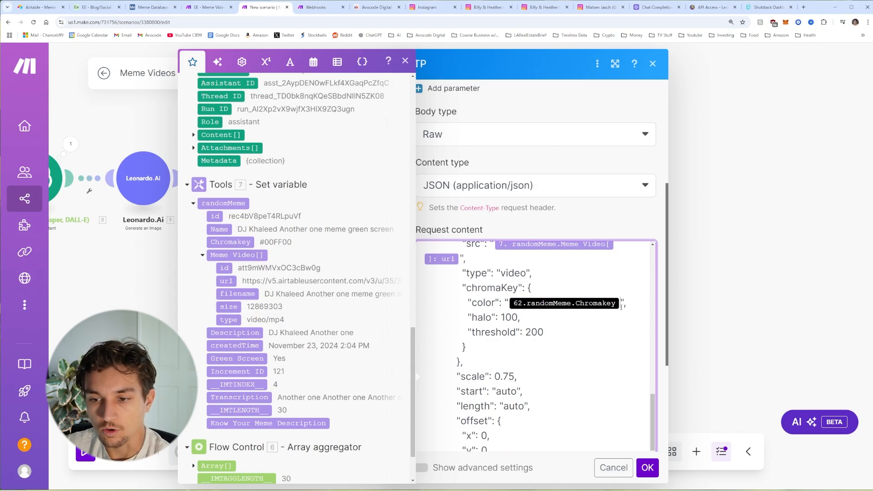
pyautogui.press('BackSpace')
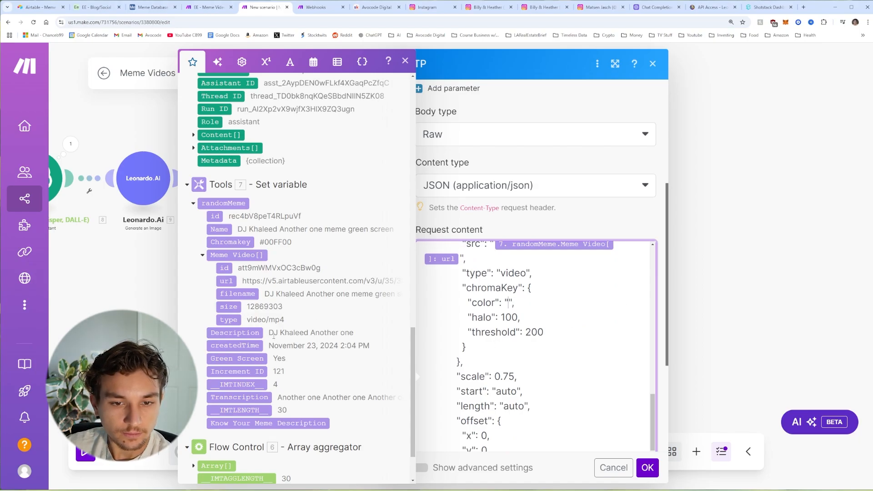
pyautogui.click(223, 241)
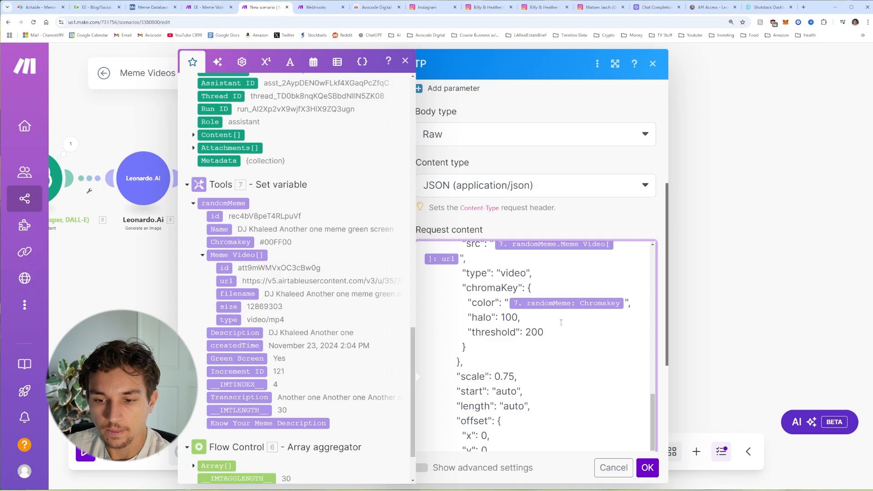
# Step: Replace the image clip source with 9. Generated images URL from Leonardo.Ai
pyautogui.scroll(-8, 562, 323)
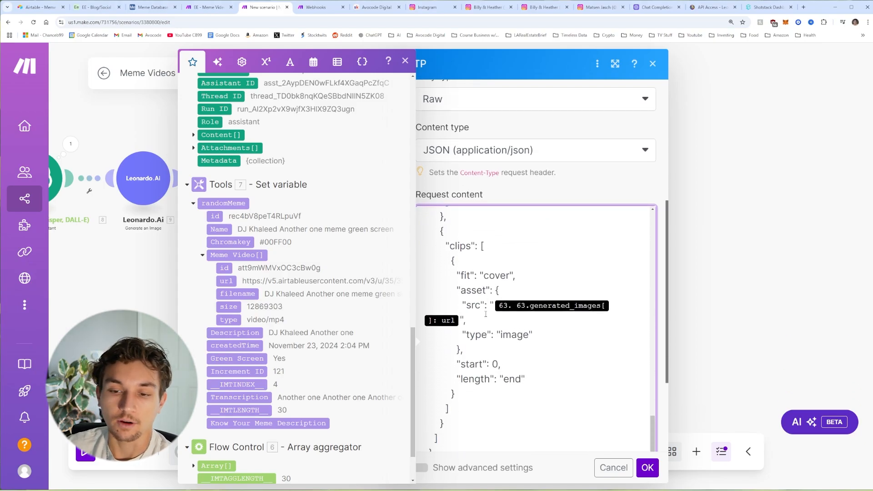
pyautogui.click(497, 315)
pyautogui.press('BackSpace')
pyautogui.scroll(15, 353, 302)
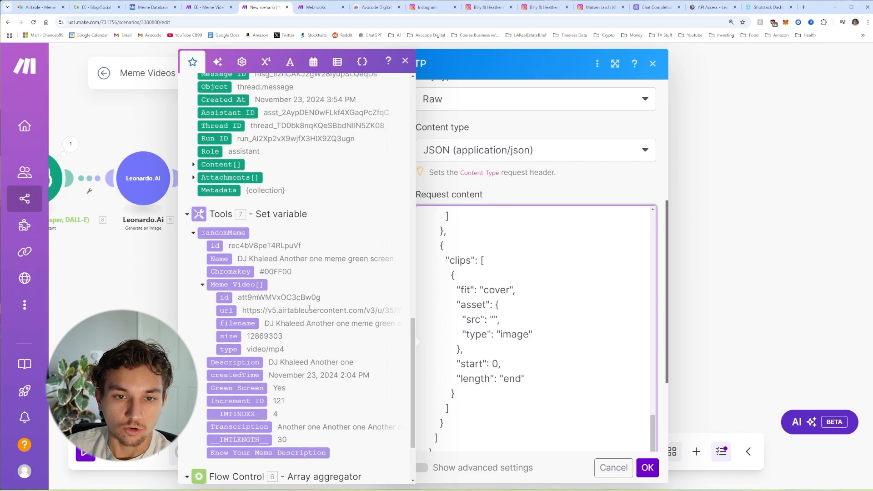
pyautogui.scroll(-2, 266, 231)
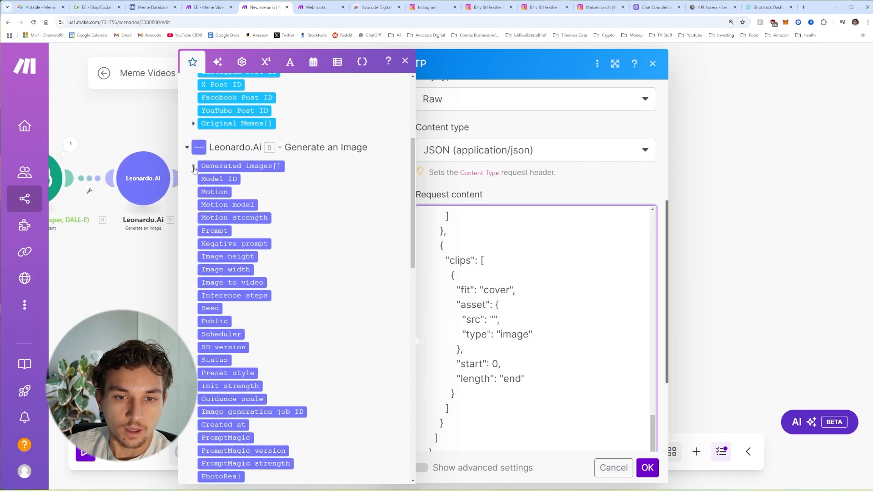
pyautogui.click(194, 167)
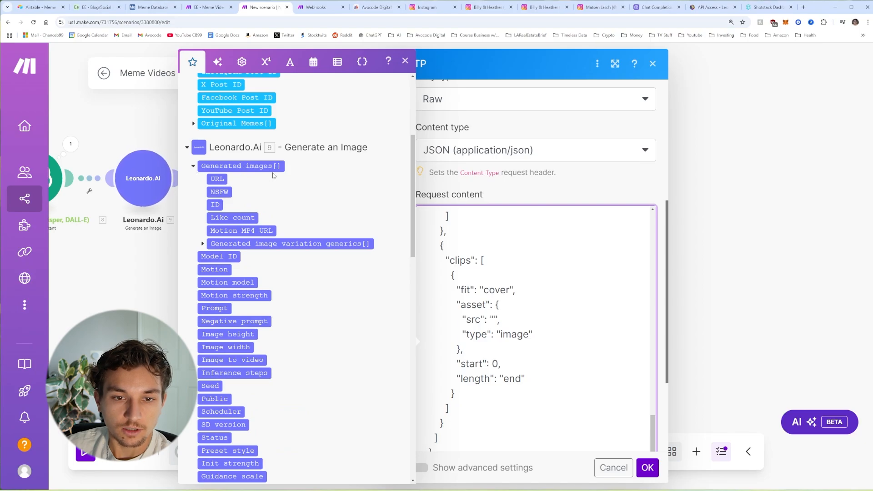
pyautogui.click(217, 180)
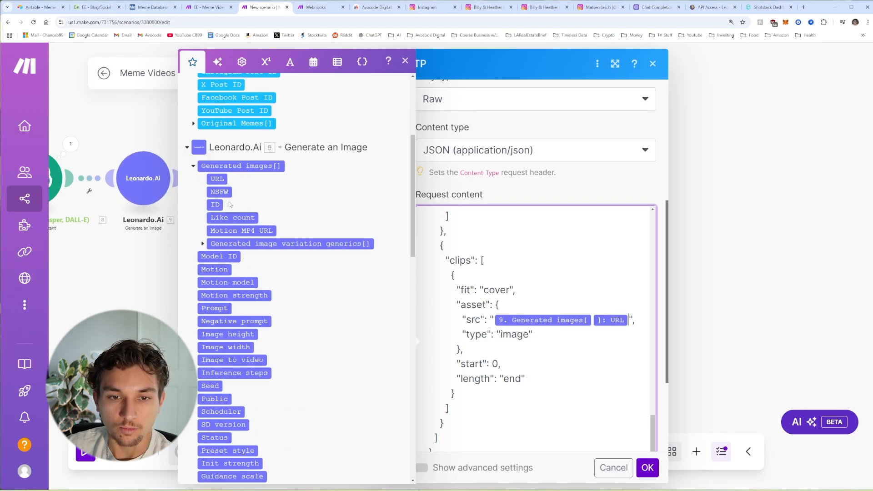
pyautogui.click(544, 341)
pyautogui.scroll(-3, 536, 295)
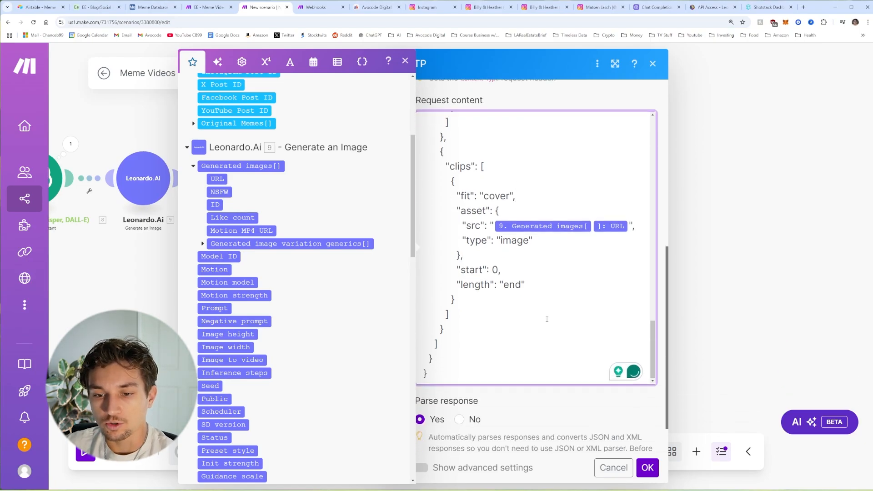
pyautogui.scroll(-5, 555, 418)
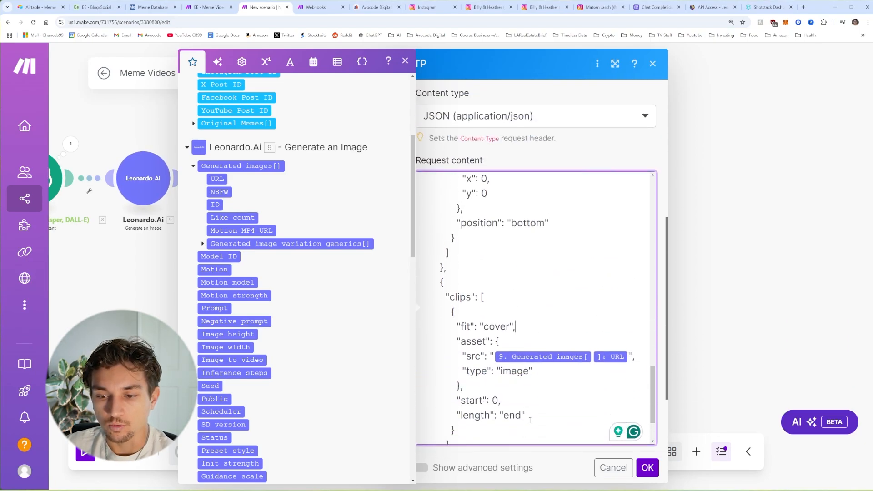
# Step: Close the mapping panel and scroll back up to the render URL and POST method
pyautogui.click(544, 452)
pyautogui.scroll(-2, 491, 409)
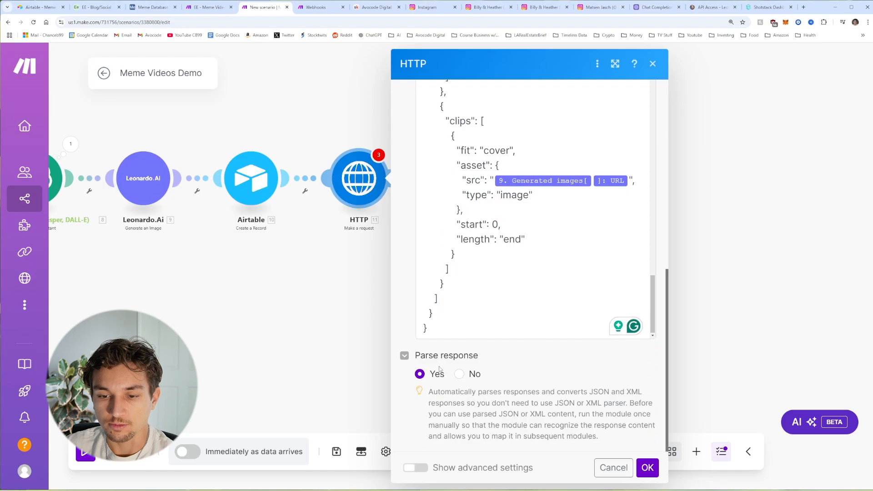
pyautogui.scroll(2, 428, 379)
pyautogui.scroll(8, 520, 243)
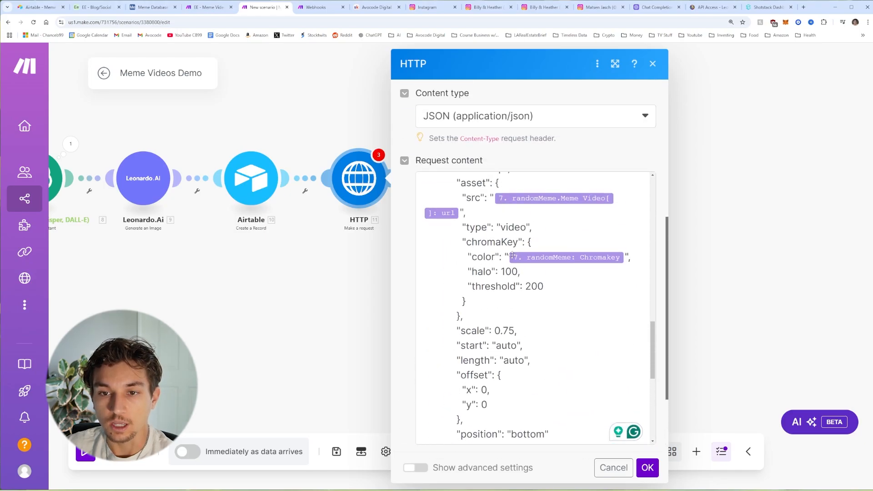
pyautogui.scroll(10, 520, 242)
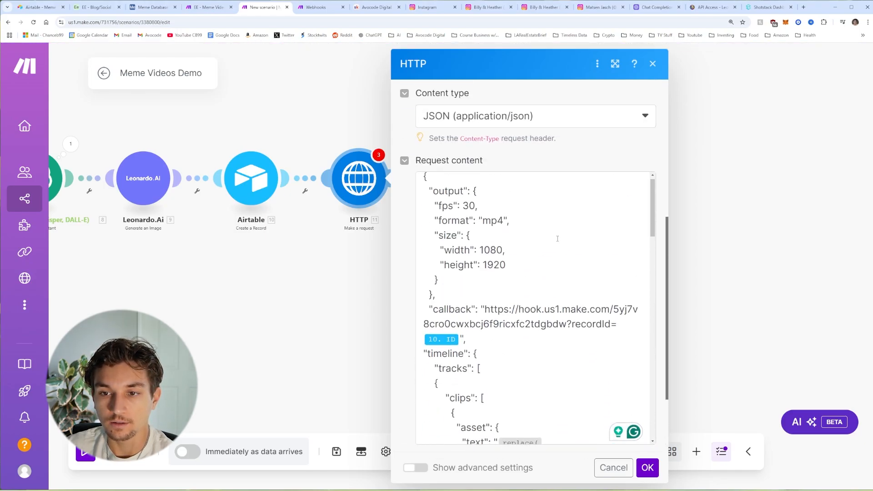
pyautogui.scroll(5, 554, 228)
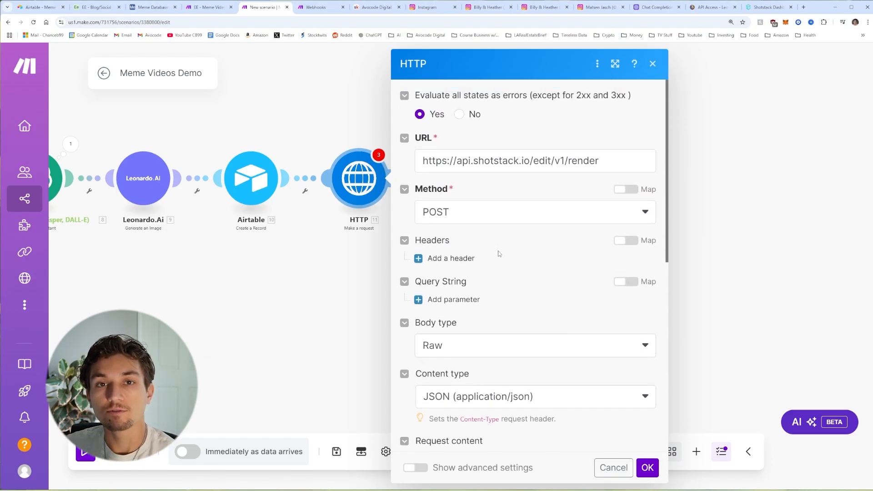
# Step: Add a request header named x-api-key to the HTTP step
pyautogui.click(434, 258)
pyautogui.click(495, 300)
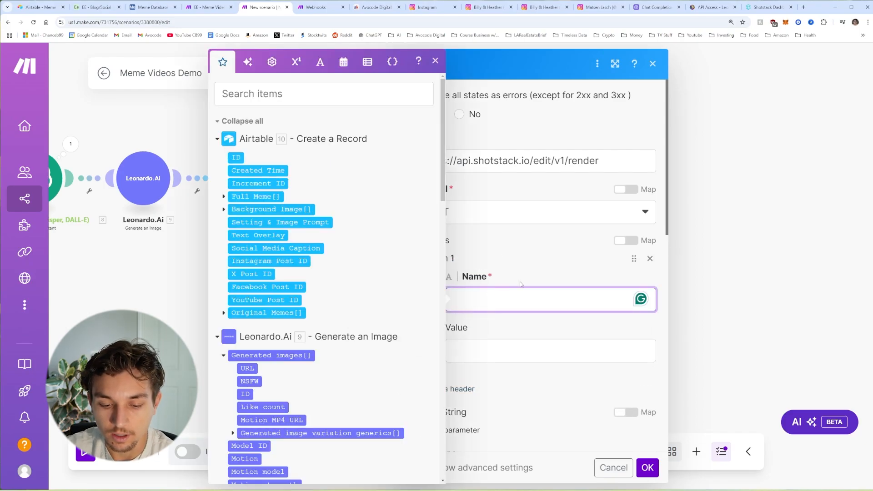
pyautogui.write('api')
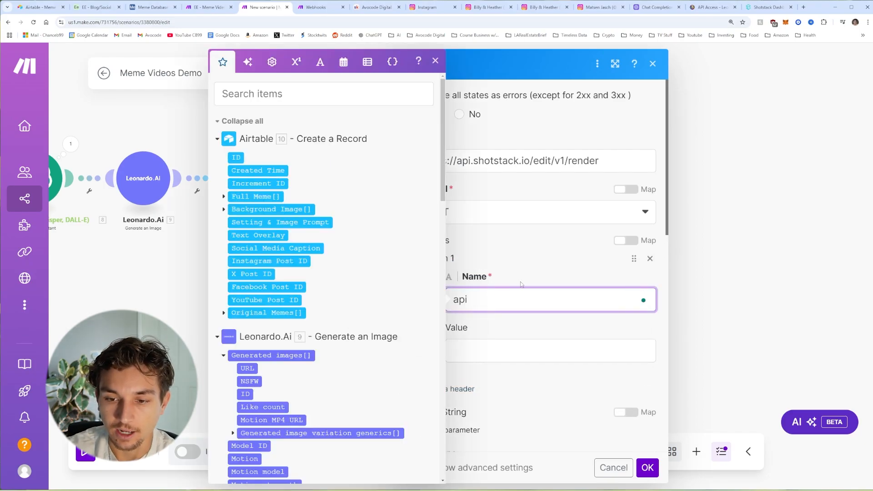
pyautogui.write('-')
pyautogui.press('BackSpace')
pyautogui.press('BackSpace')
pyautogui.press('BackSpace')
pyautogui.press('BackSpace')
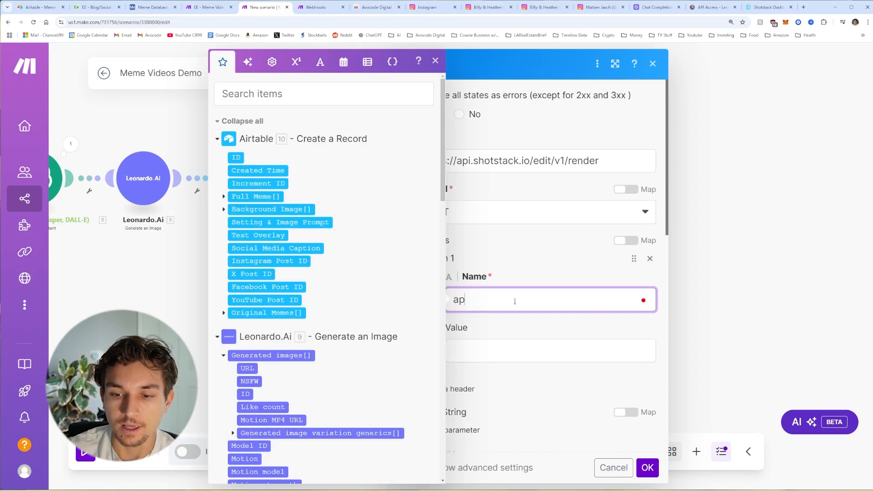
pyautogui.write('a')
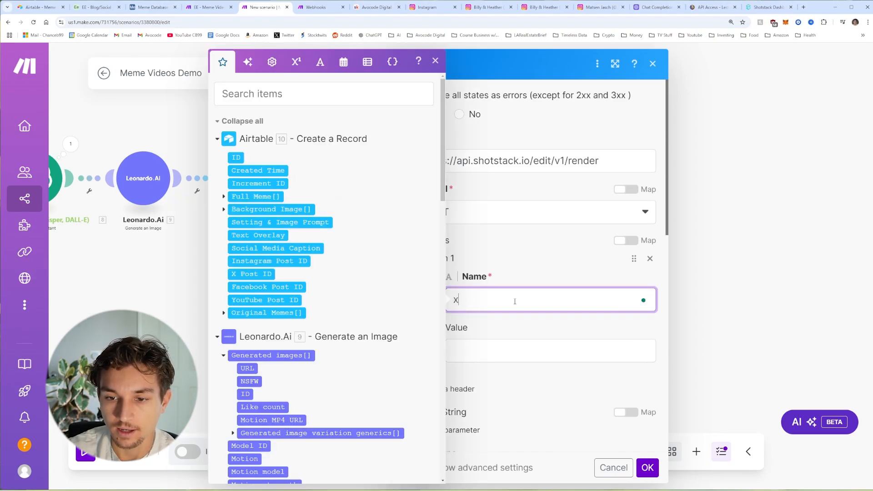
pyautogui.write('-api')
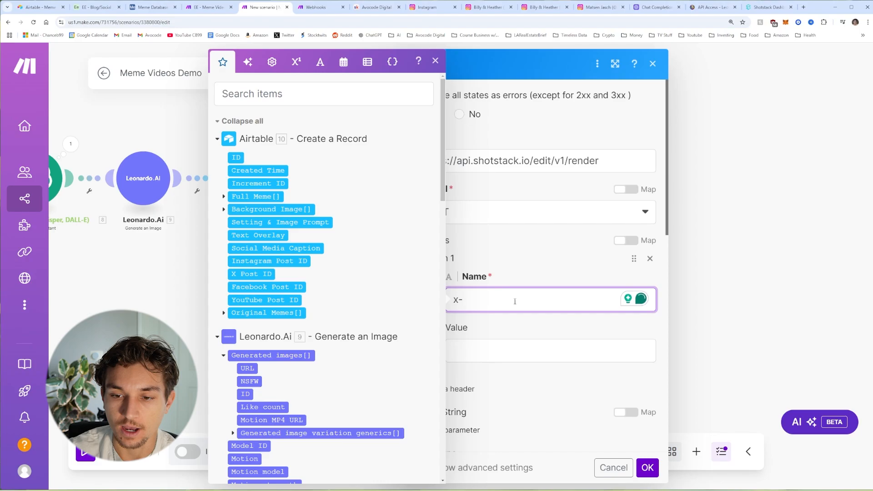
pyautogui.write('-k')
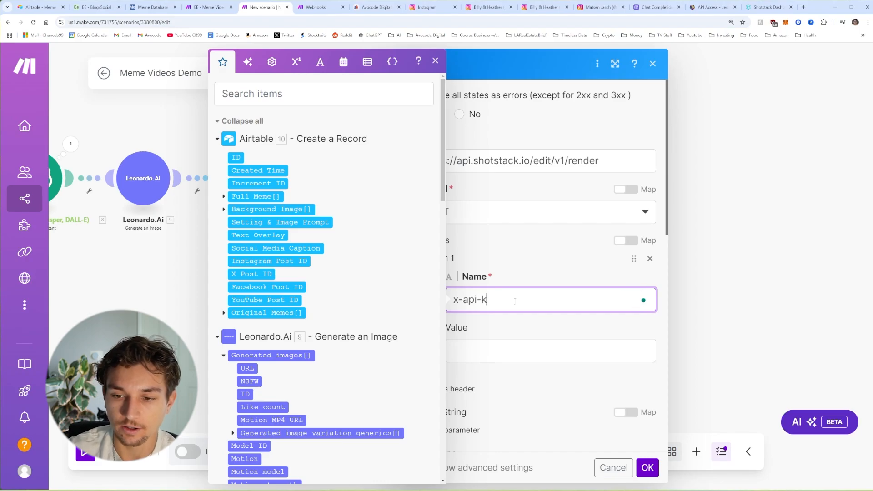
pyautogui.write('ey')
pyautogui.press('Tab')
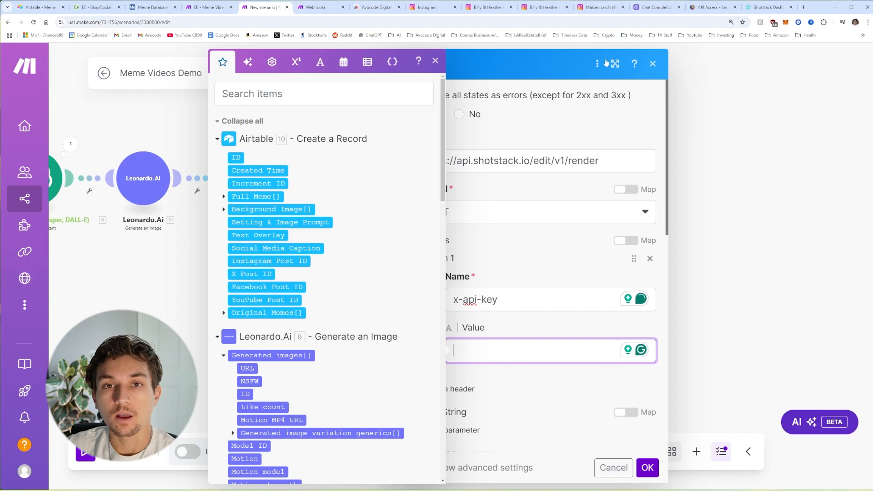
pyautogui.click(772, 8)
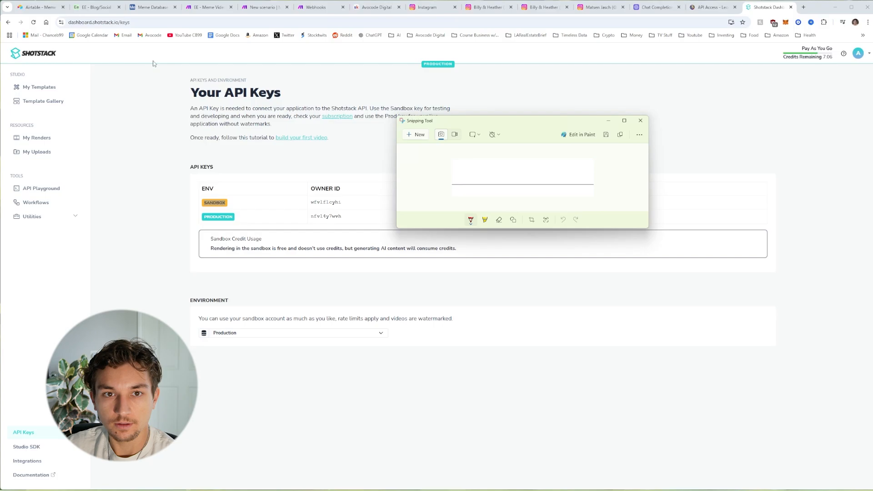
pyautogui.click(255, 8)
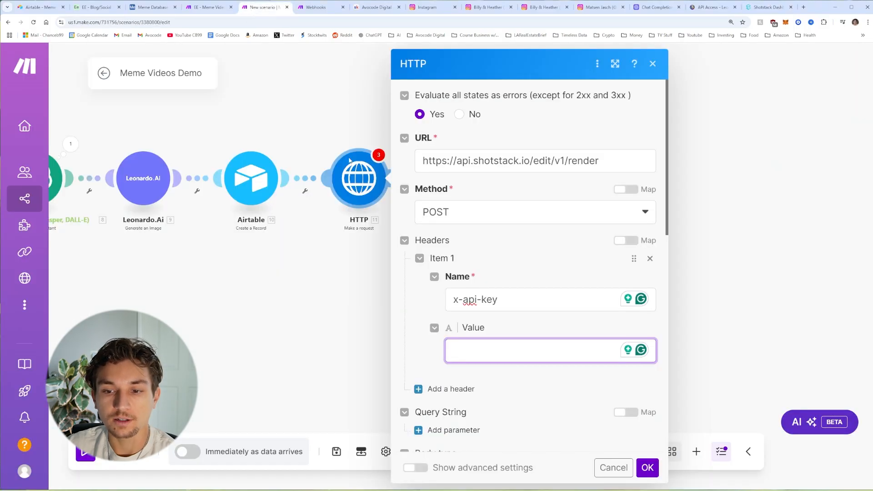
# Step: Enter the Shotstack API key as the header value, save the HTTP step, and auto-align the scenario
pyautogui.click(490, 350)
pyautogui.scroll(-10, 560, 264)
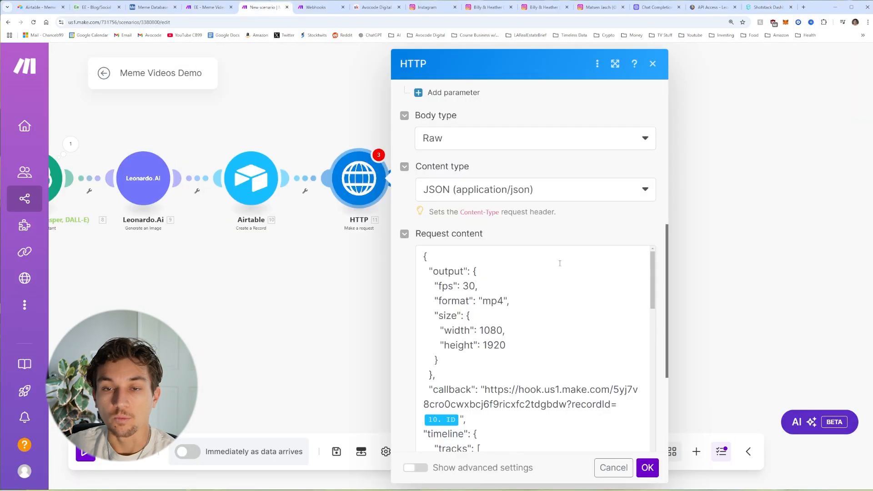
pyautogui.click(649, 475)
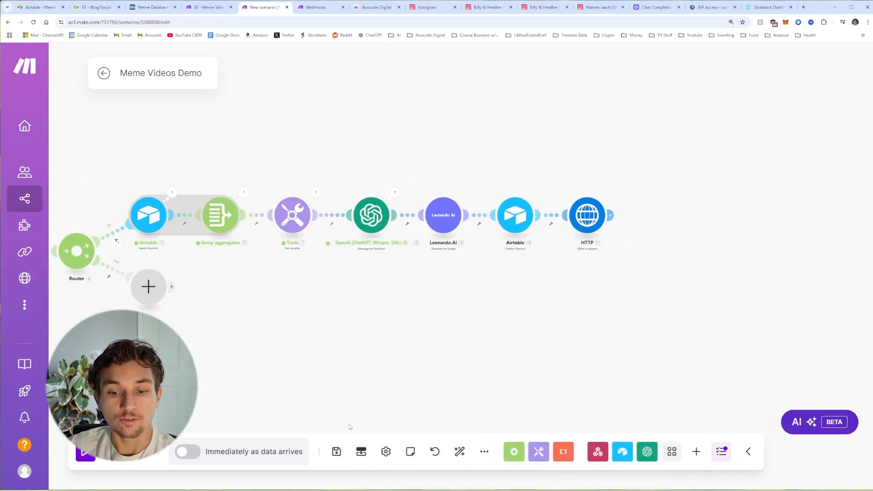
pyautogui.click(460, 452)
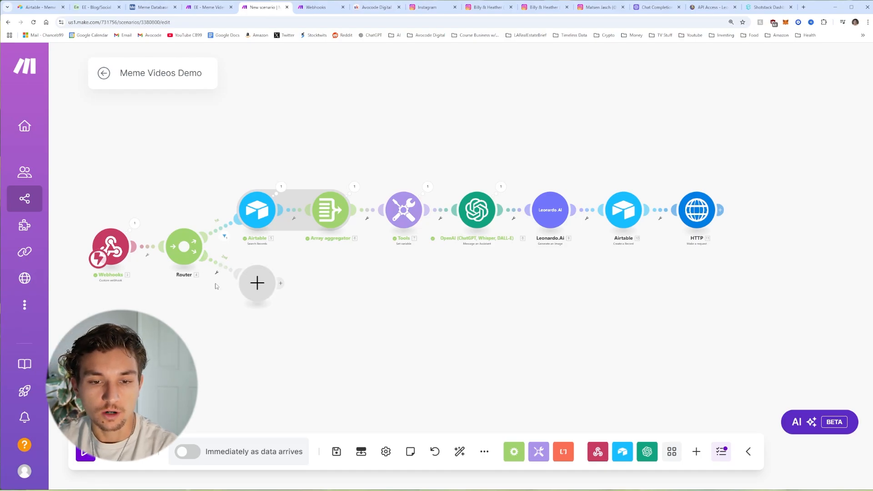
# Step: Filter the router's second route to pass only when 3. action equals render
pyautogui.scroll(1, 211, 275)
pyautogui.scroll(3, 210, 275)
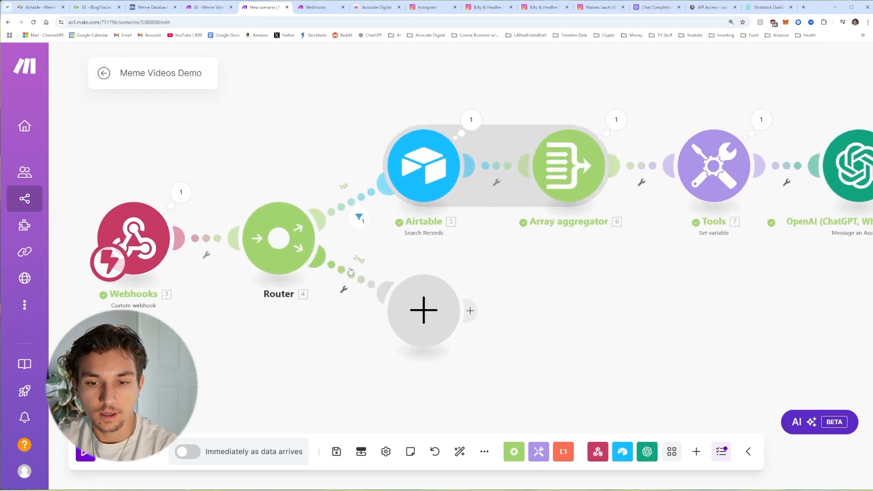
pyautogui.click(350, 272)
pyautogui.click(424, 304)
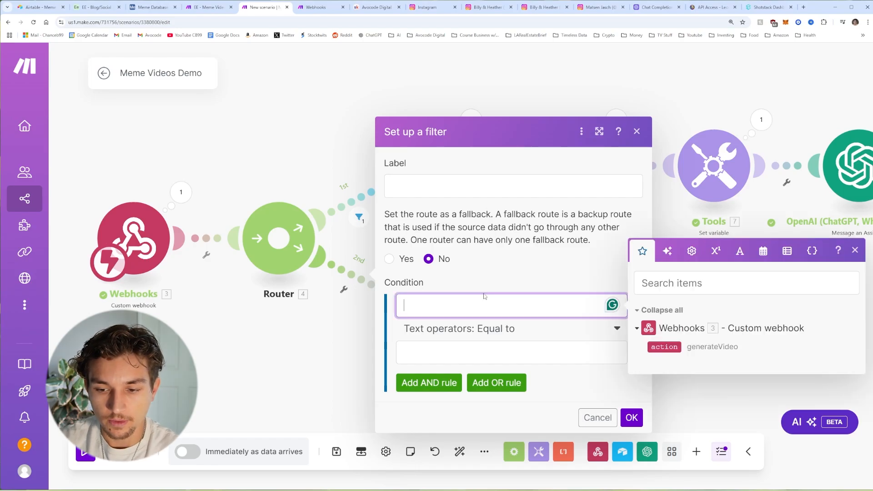
pyautogui.click(652, 347)
pyautogui.click(552, 353)
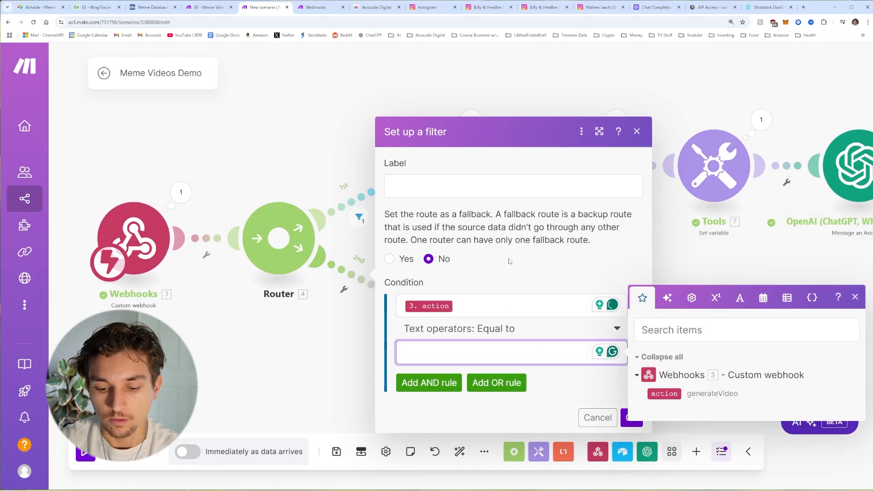
pyautogui.write('render')
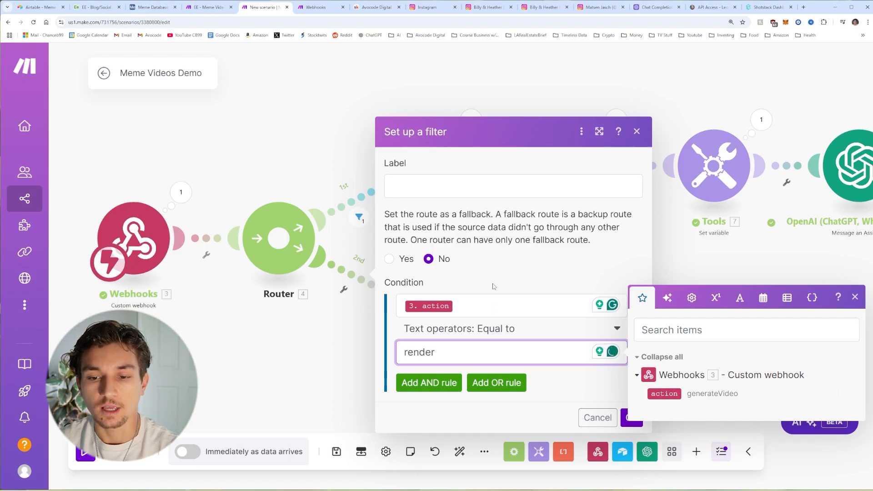
pyautogui.click(494, 286)
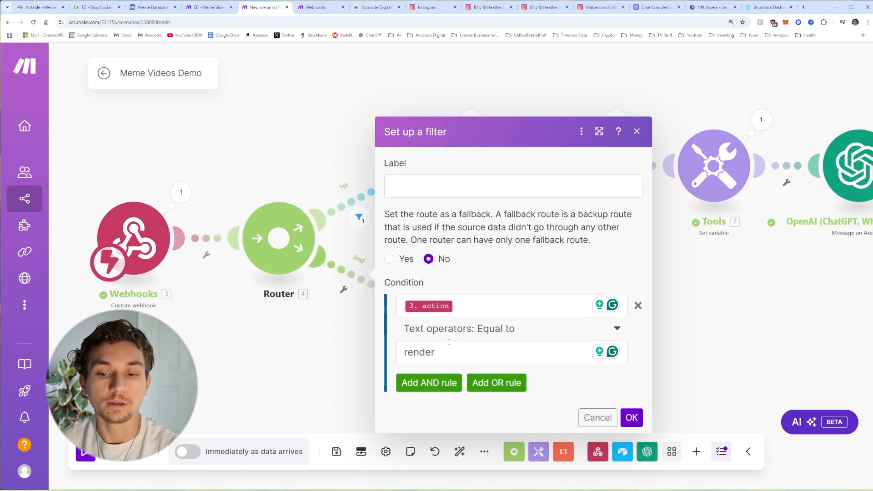
pyautogui.click(631, 417)
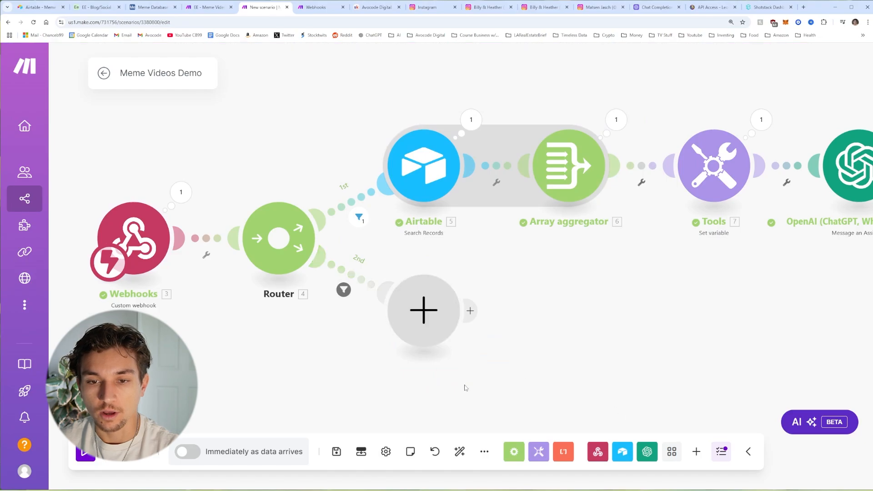
# Step: Add an Airtable Update a Record module on route 2 using Meme Database's Meme Posts table
pyautogui.click(379, 299)
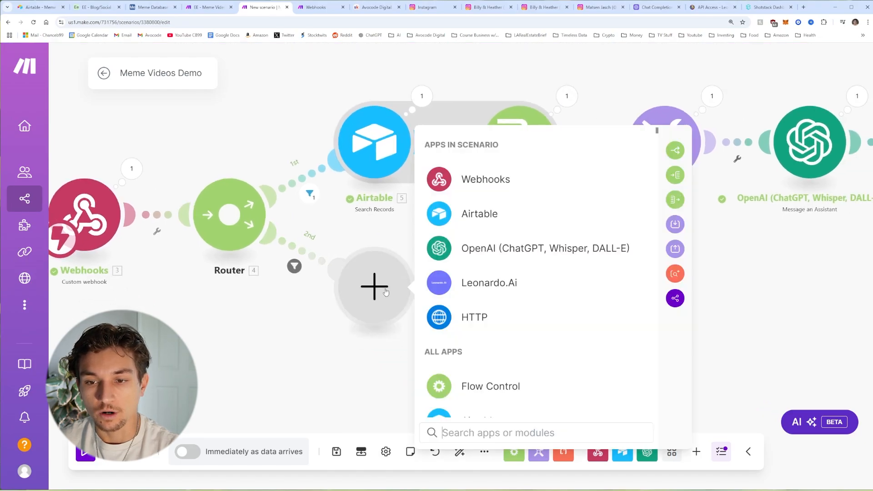
pyautogui.click(485, 213)
pyautogui.click(530, 352)
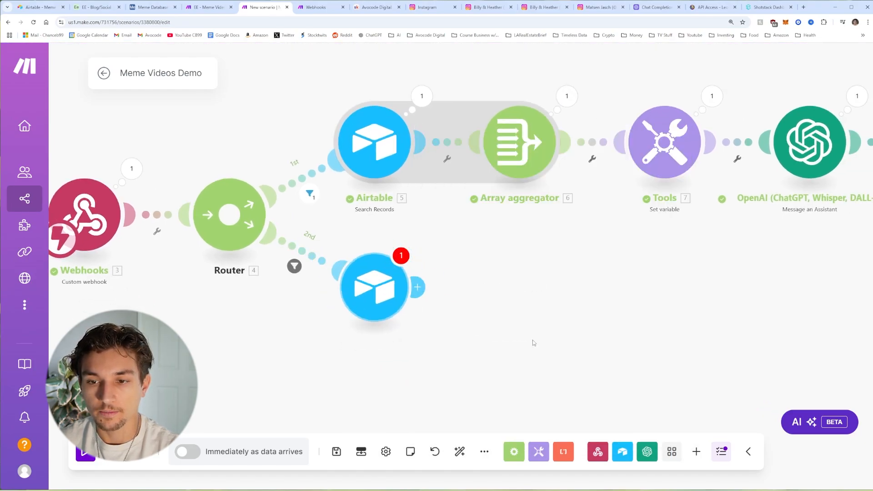
pyautogui.click(519, 379)
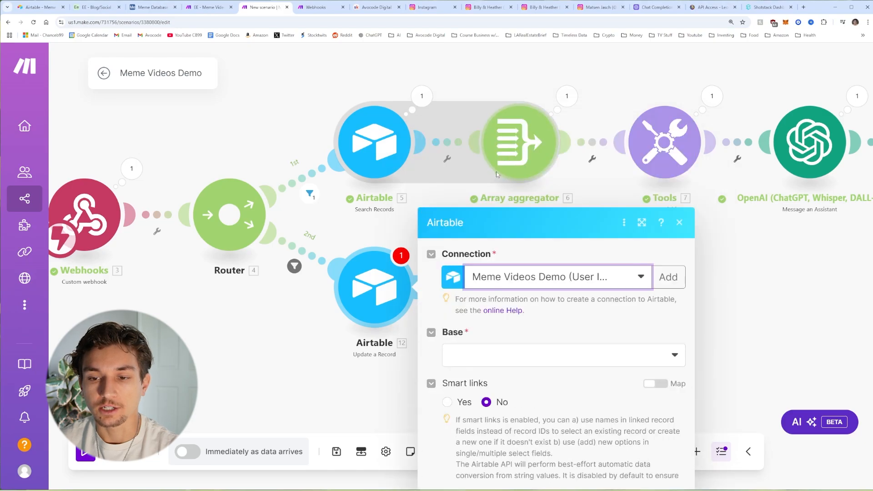
pyautogui.click(521, 269)
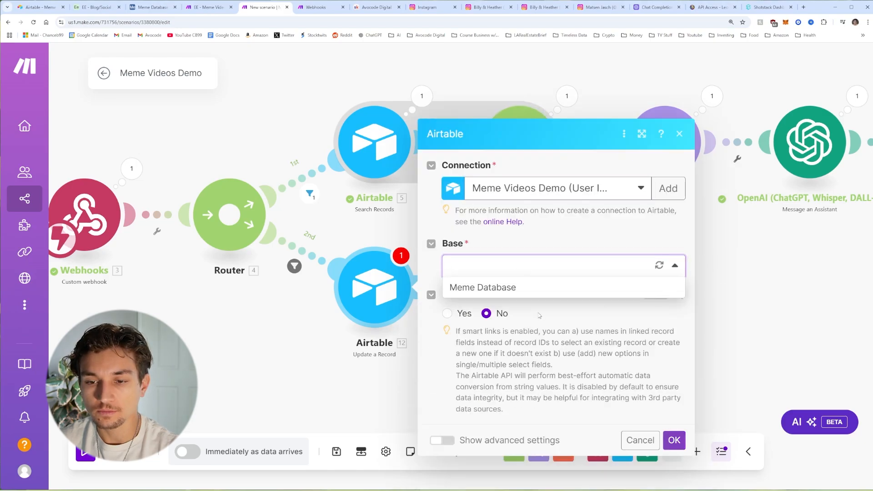
pyautogui.click(503, 293)
pyautogui.click(580, 298)
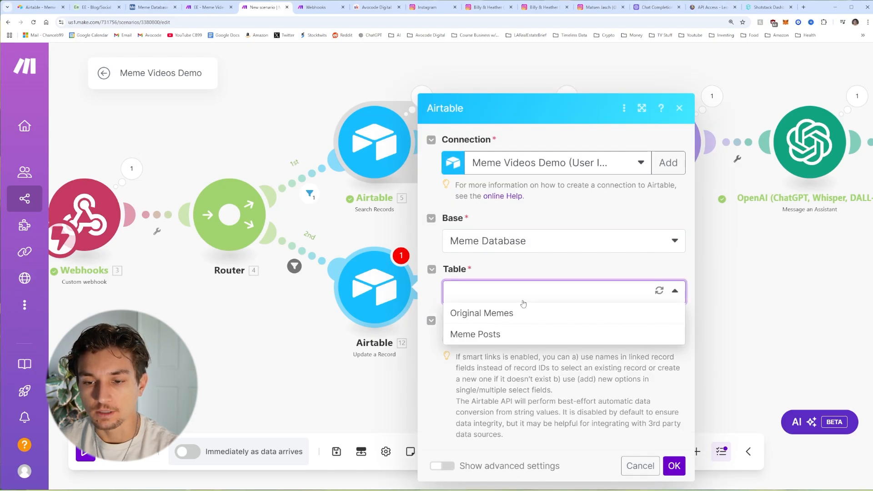
pyautogui.click(497, 335)
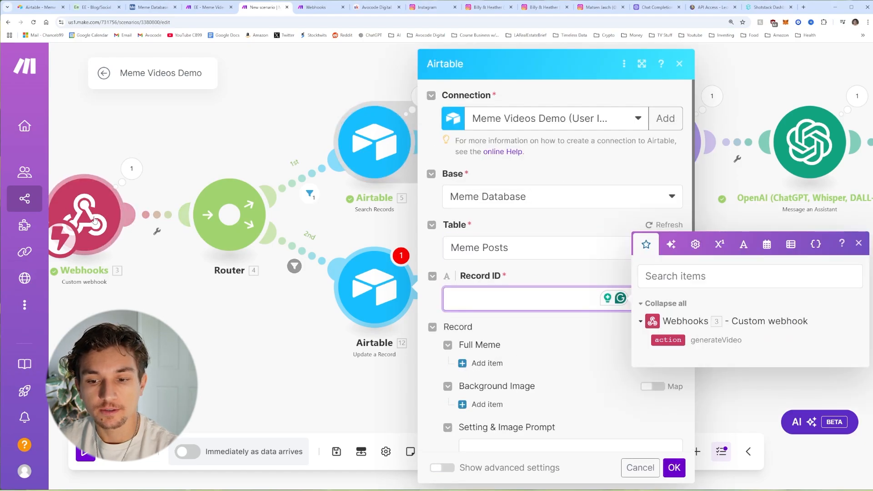
pyautogui.write('feasfae')
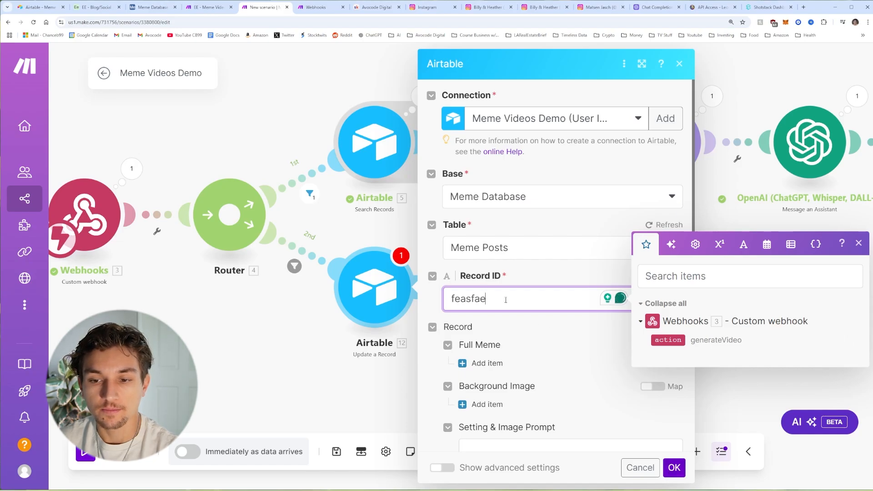
pyautogui.click(529, 279)
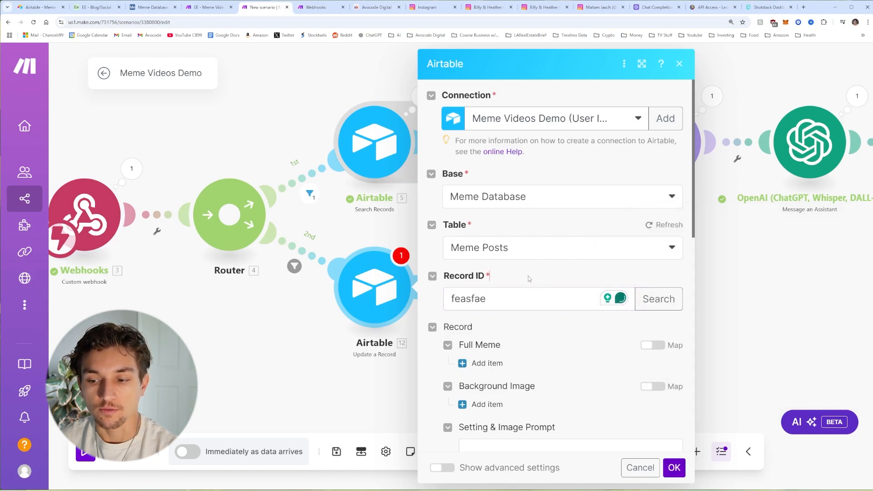
pyautogui.click(675, 468)
# Step: Save the scenario and test the Airtable automation script that calls the Make webhook
pyautogui.scroll(-3, 542, 357)
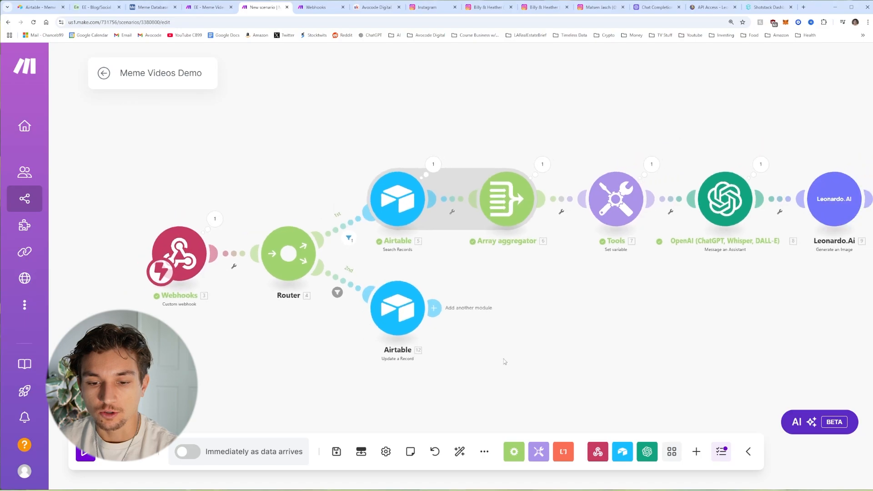
pyautogui.click(337, 452)
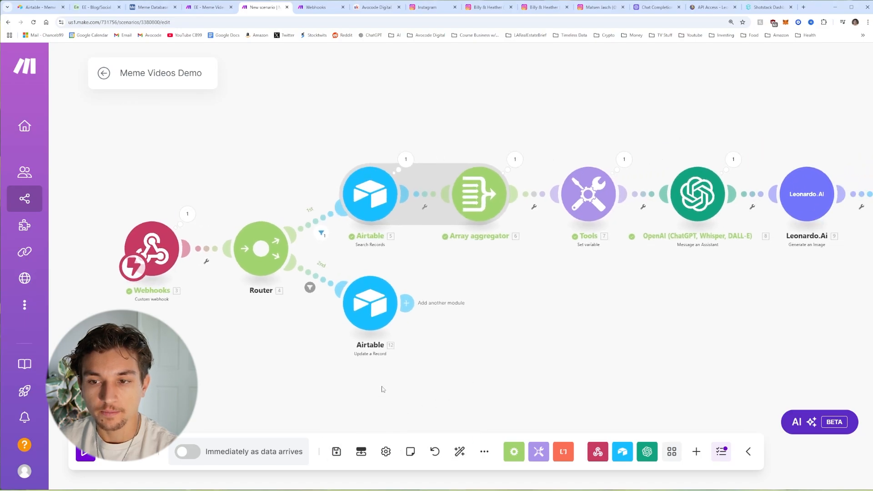
pyautogui.scroll(-2, 521, 341)
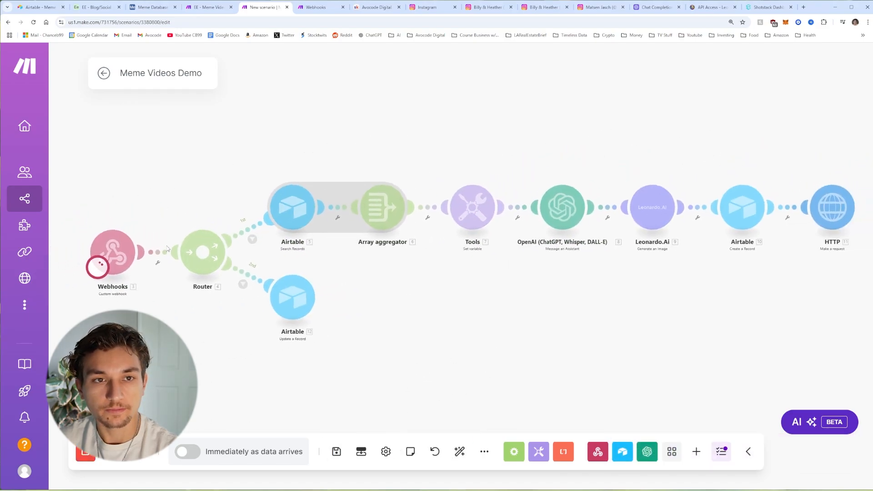
pyautogui.click(152, 7)
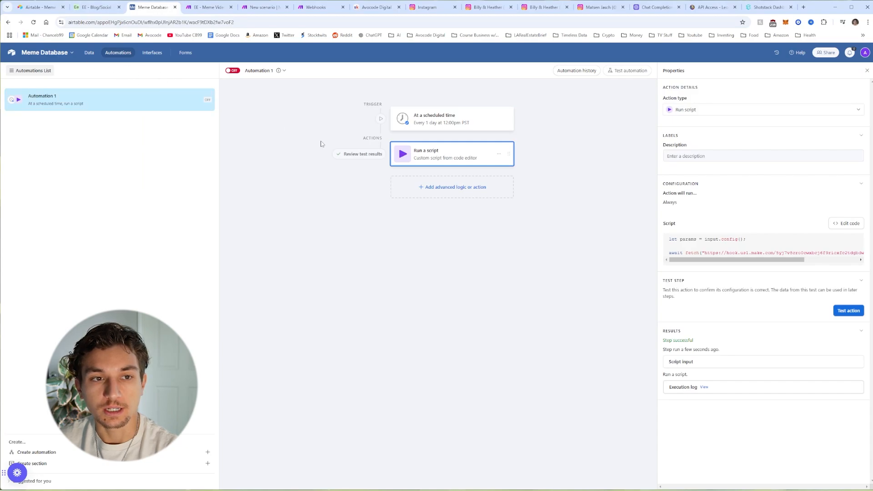
pyautogui.click(851, 312)
pyautogui.click(262, 8)
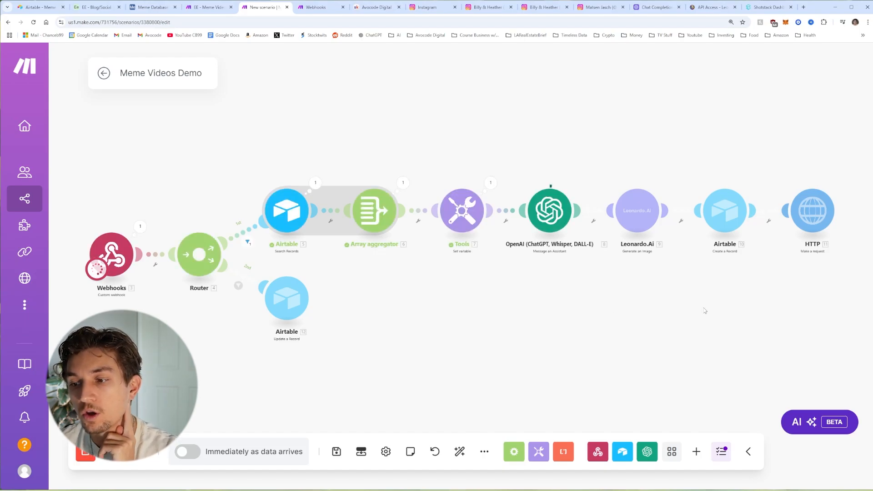
# Step: Run the scenario once so the webhook receives Shotstack's render callback
pyautogui.moveTo(839, 194); pyautogui.dragTo(546, 215)
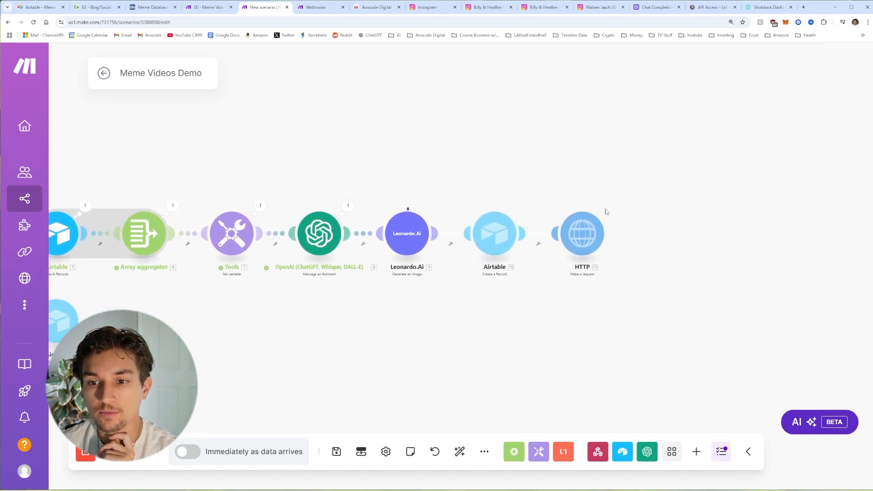
pyautogui.hscroll(-5, 605, 212)
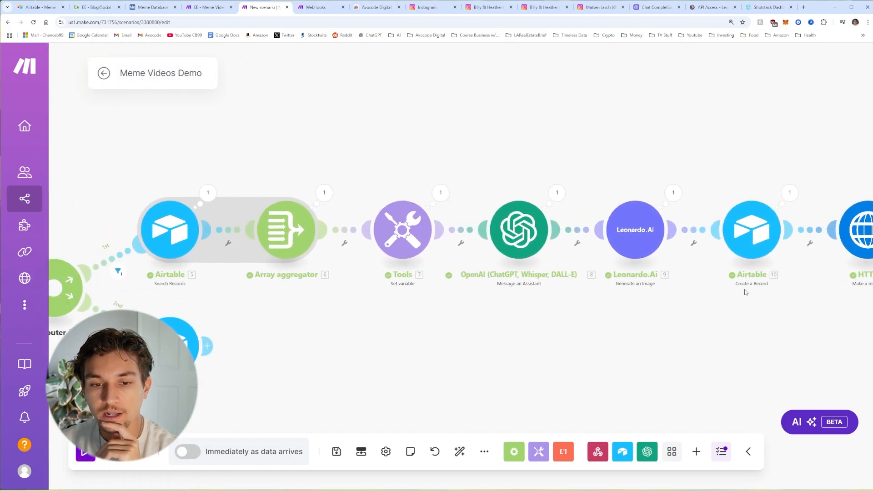
pyautogui.click(86, 452)
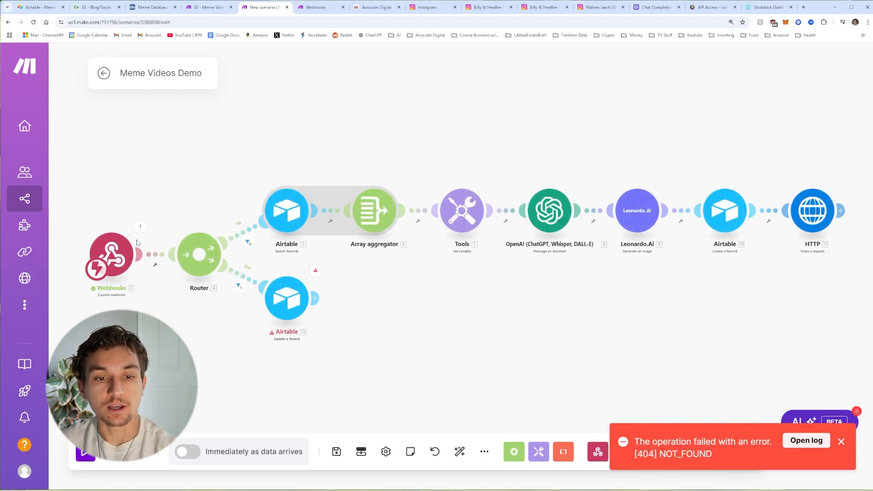
# Step: Open the rendered mp4 URL from the webhook's output in a new tab
pyautogui.click(141, 227)
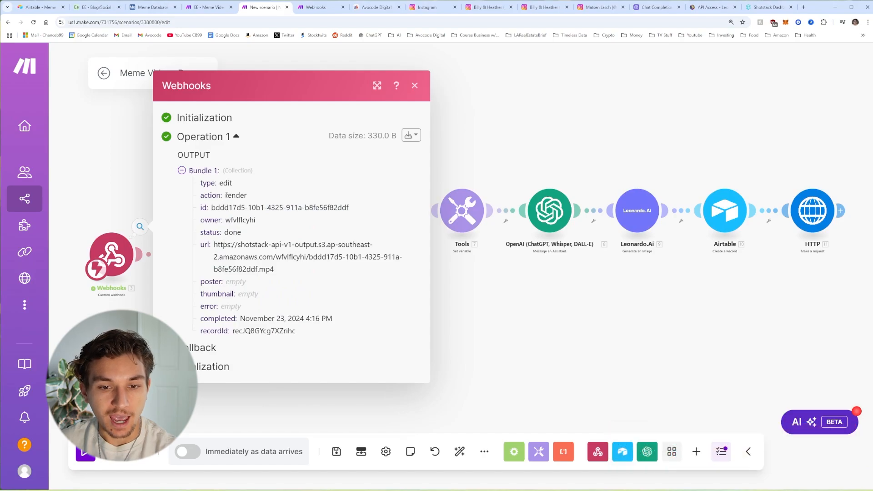
pyautogui.tripleClick(246, 246)
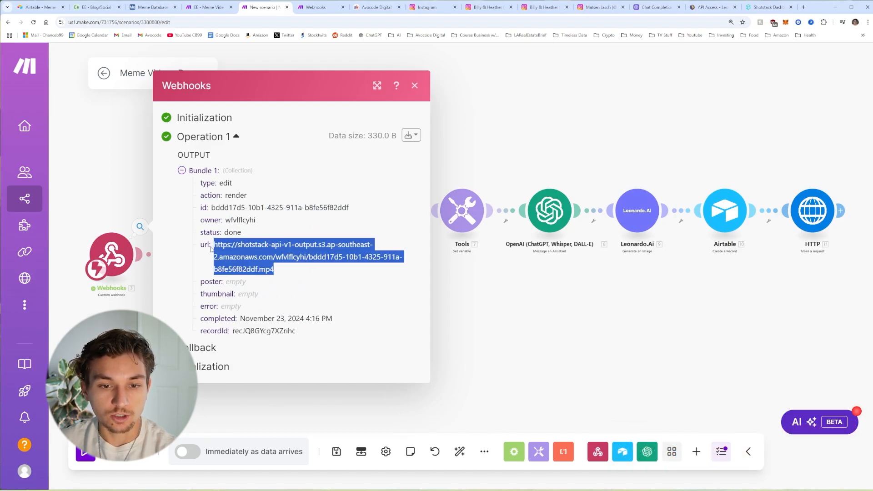
pyautogui.rightClick(229, 245)
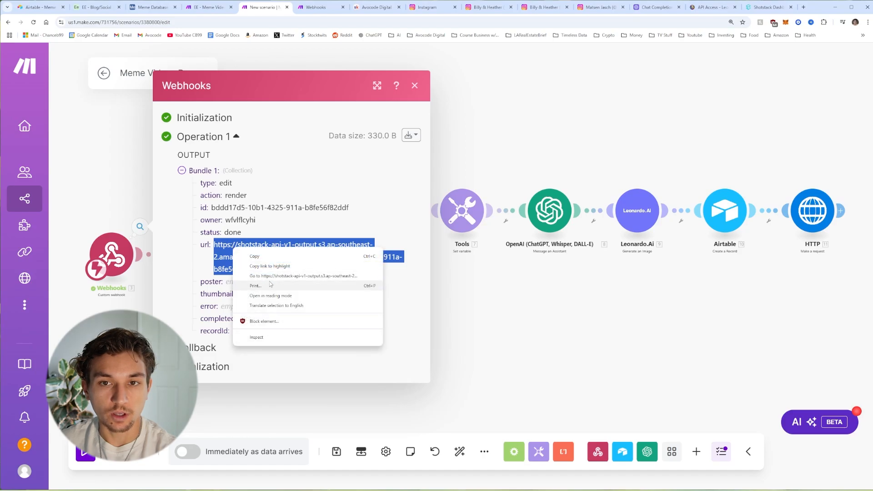
pyautogui.click(282, 283)
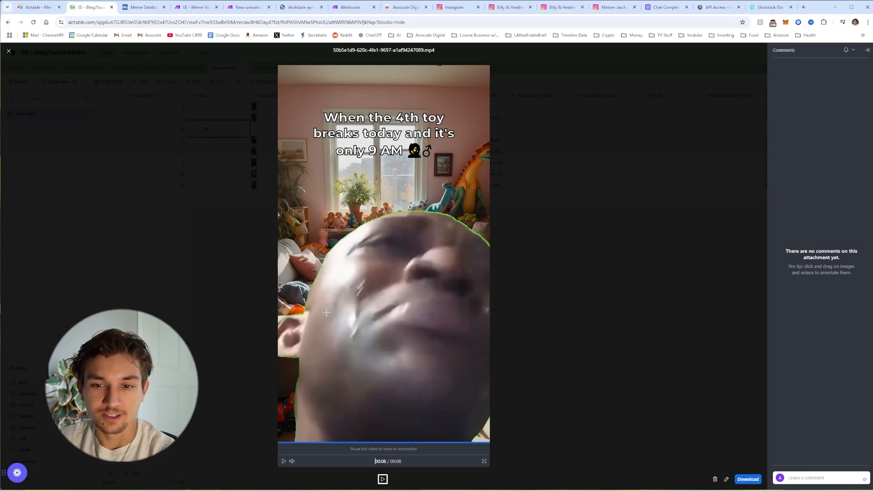
# Step: Go from the Airtable video preview back to the Meme Videos Demo scenario tab
pyautogui.click(248, 7)
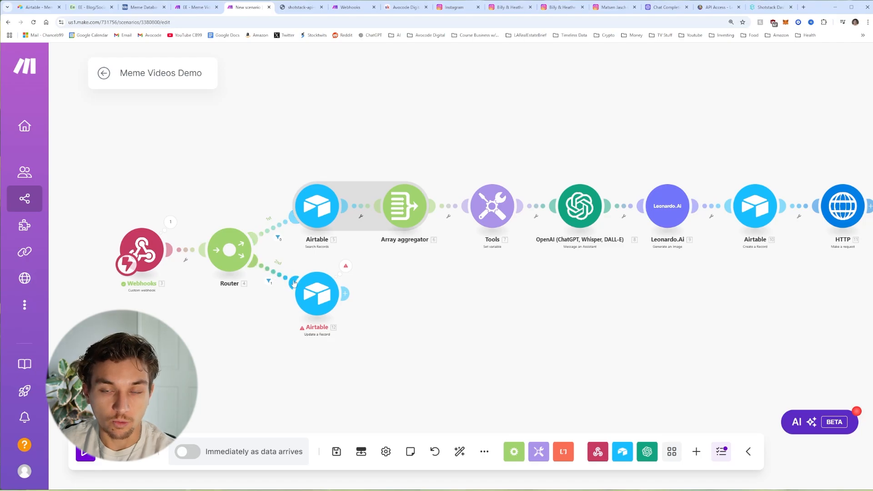
# Step: Replace the Airtable module's placeholder Record ID with the webhook's 3. recordId
pyautogui.click(308, 295)
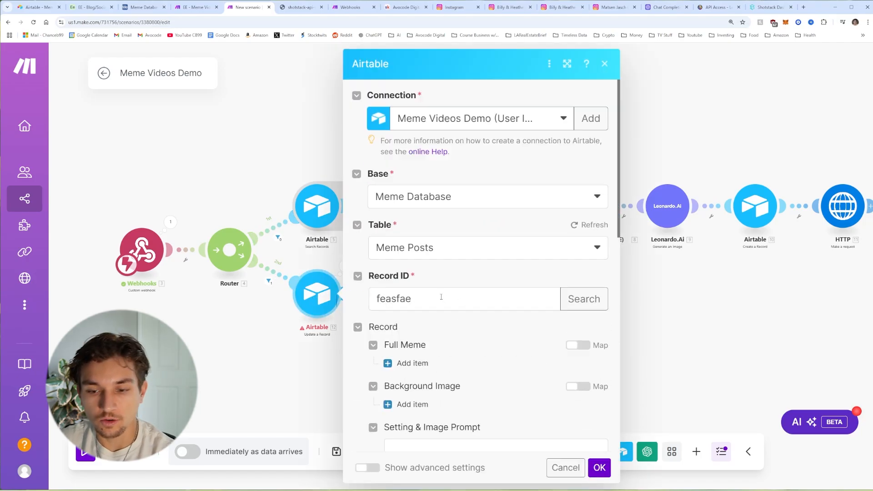
pyautogui.doubleClick(394, 299)
pyautogui.press('BackSpace')
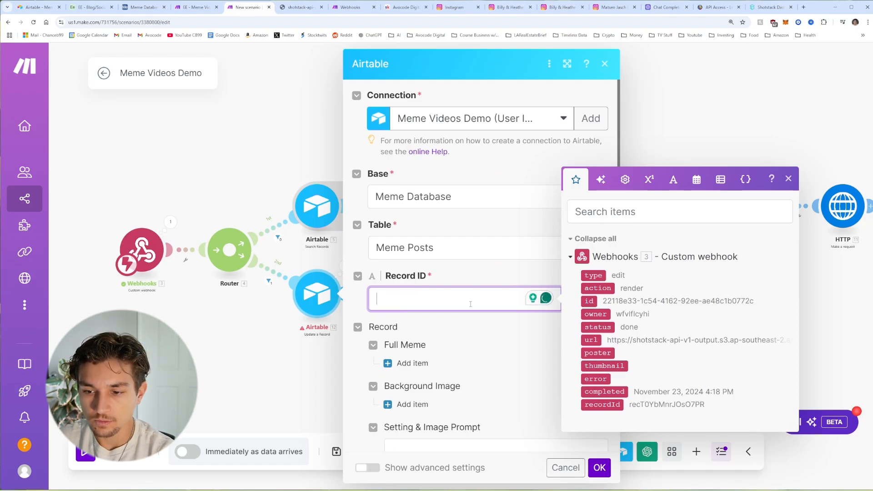
pyautogui.click(603, 405)
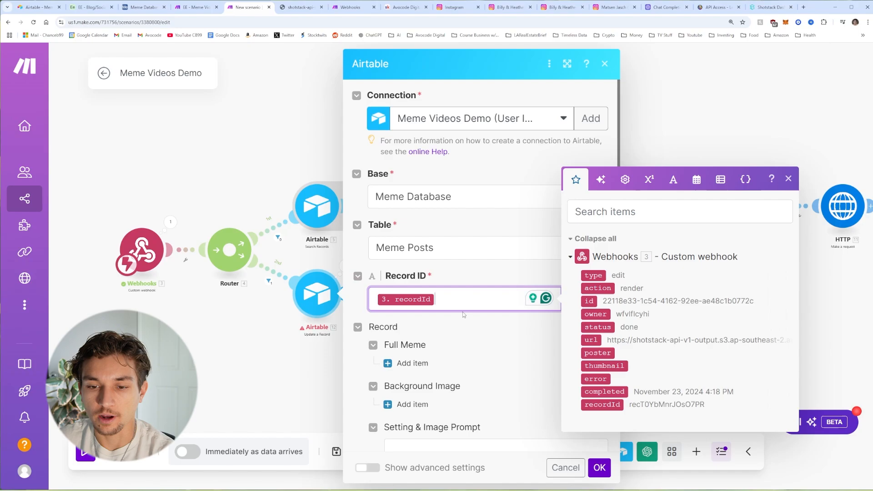
# Step: Add a Full Meme file item with File URL 3. url and save the Airtable update
pyautogui.scroll(-3, 476, 273)
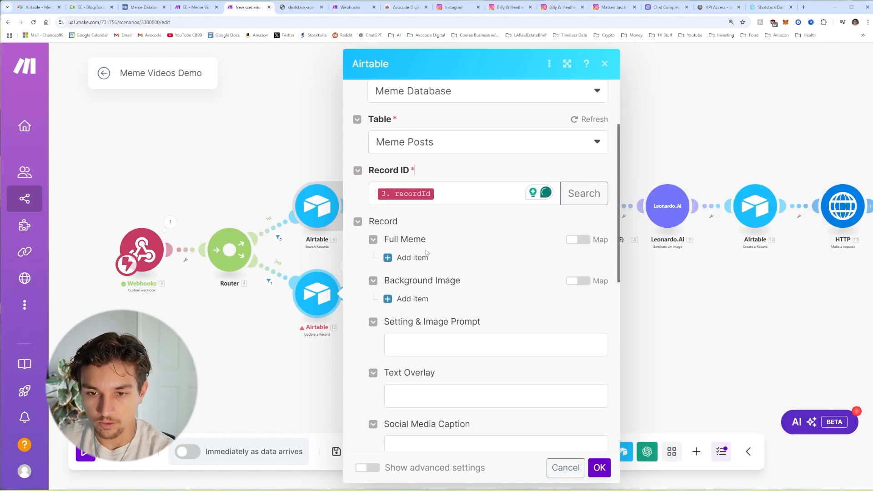
pyautogui.click(423, 257)
pyautogui.scroll(-2, 464, 262)
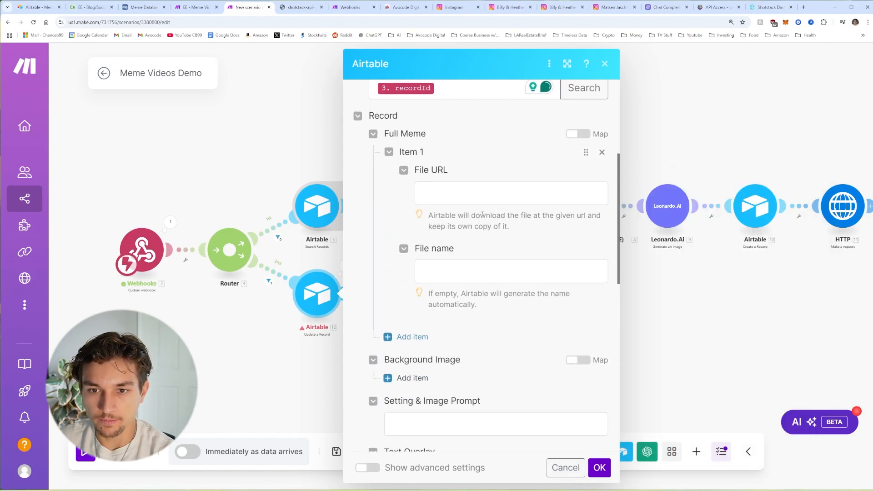
pyautogui.click(450, 198)
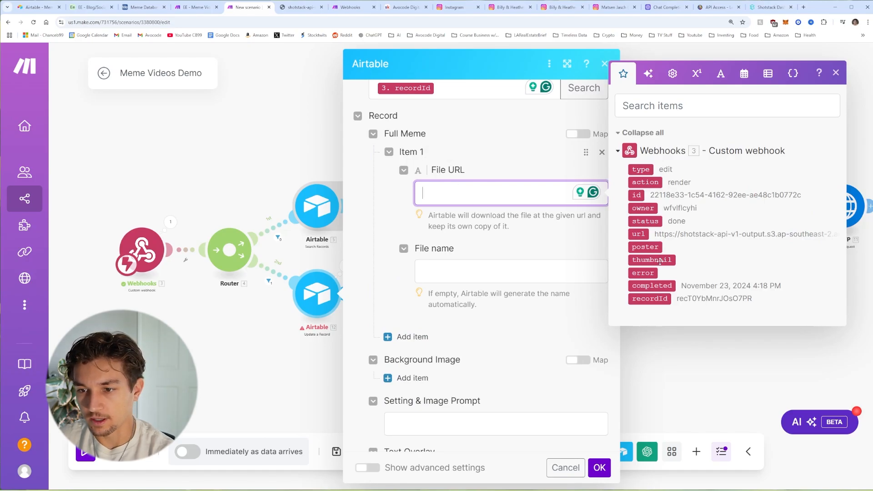
pyautogui.moveTo(637, 234); pyautogui.dragTo(527, 196)
pyautogui.click(526, 215)
pyautogui.scroll(5, 524, 272)
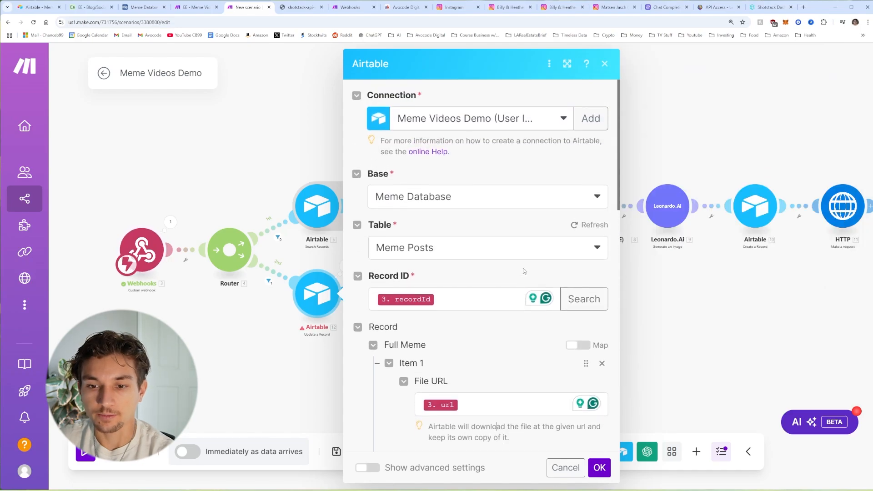
pyautogui.scroll(-2, 524, 359)
pyautogui.scroll(-4, 560, 369)
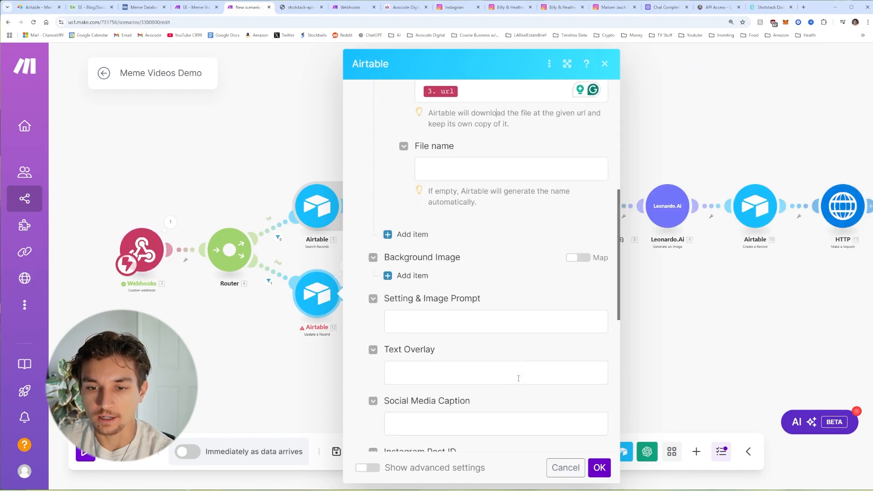
pyautogui.scroll(6, 577, 405)
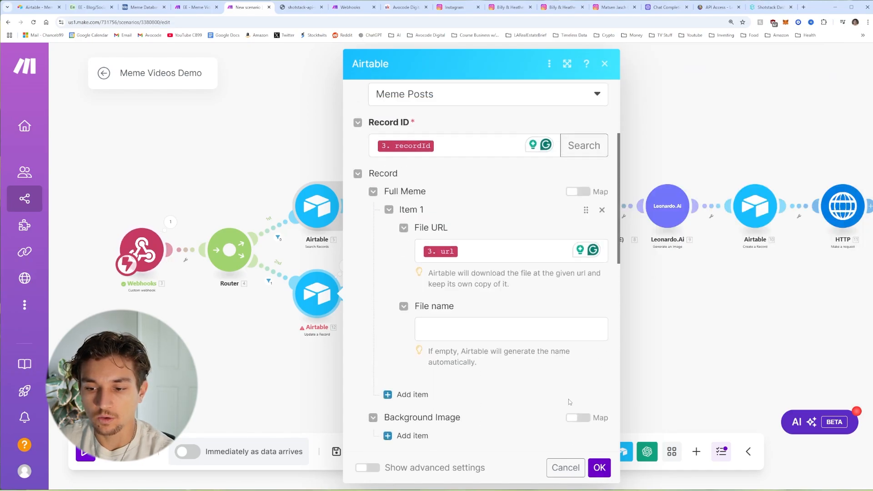
pyautogui.click(600, 468)
pyautogui.scroll(2, 332, 185)
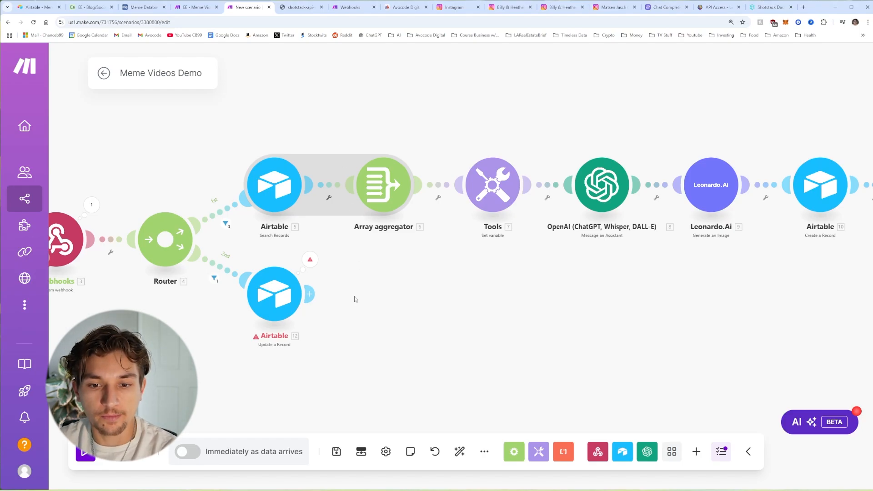
# Step: Add an Instagram for Business Create a Reel Post step using 3. url as Video URL
pyautogui.click(309, 294)
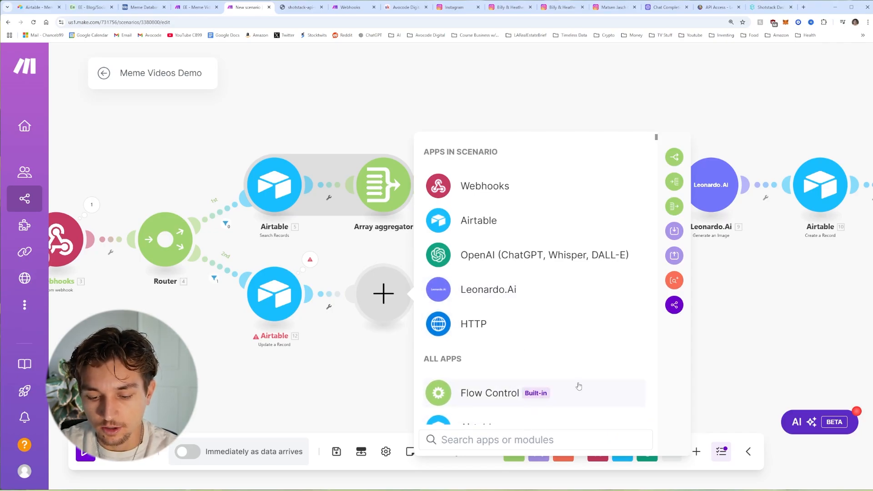
pyautogui.write('ins')
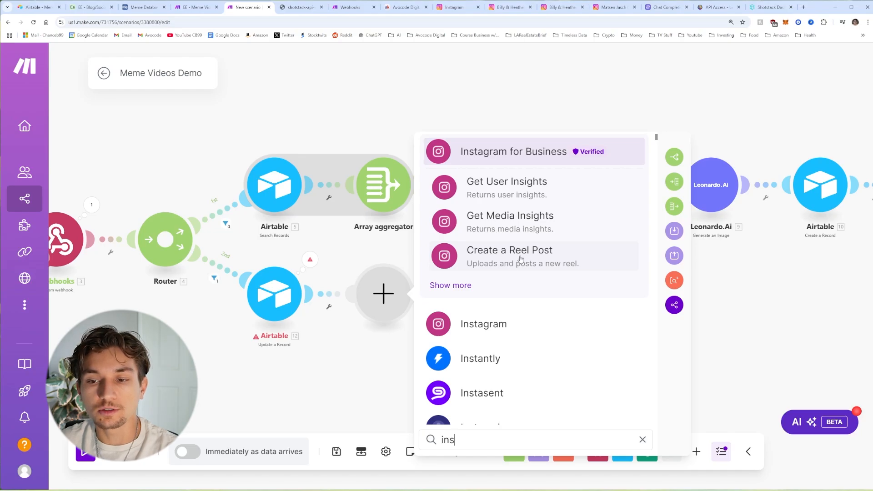
pyautogui.click(521, 260)
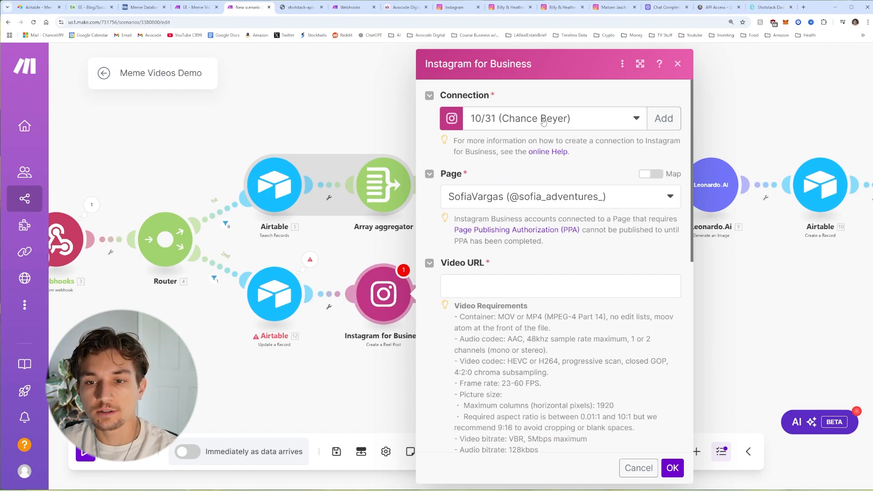
pyautogui.scroll(-2, 546, 173)
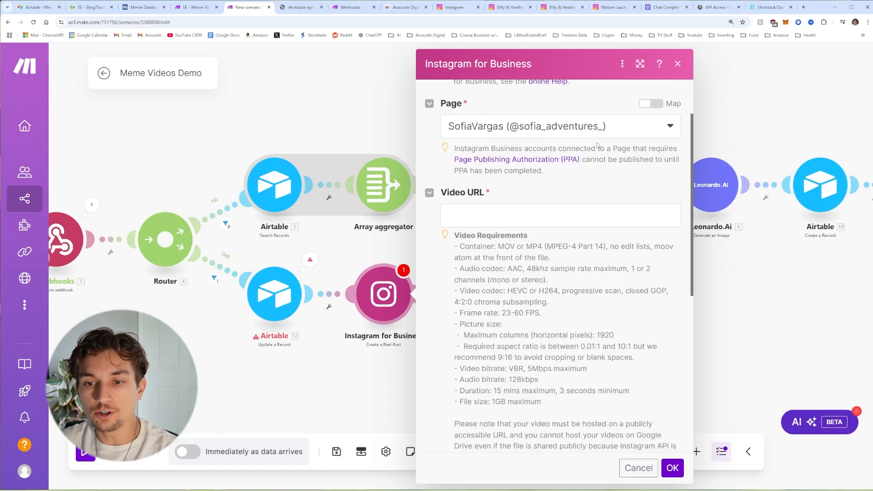
pyautogui.scroll(-1, 579, 195)
pyautogui.click(508, 180)
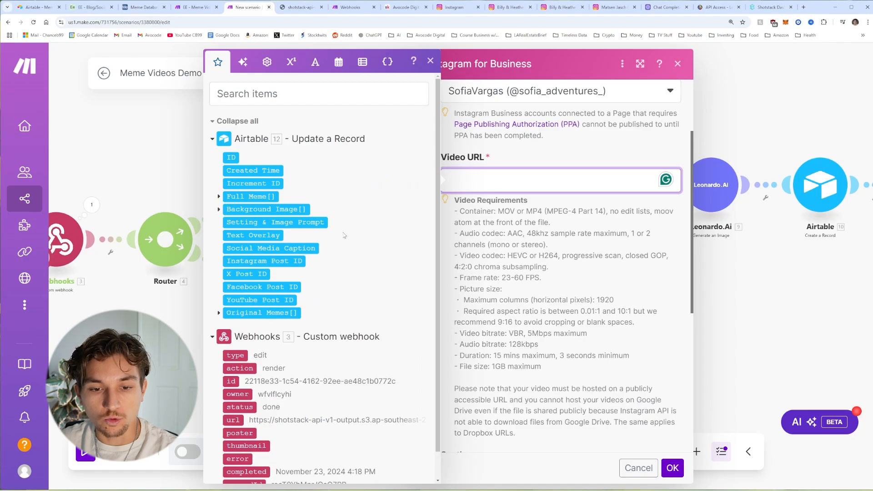
pyautogui.scroll(-1, 344, 235)
pyautogui.click(235, 392)
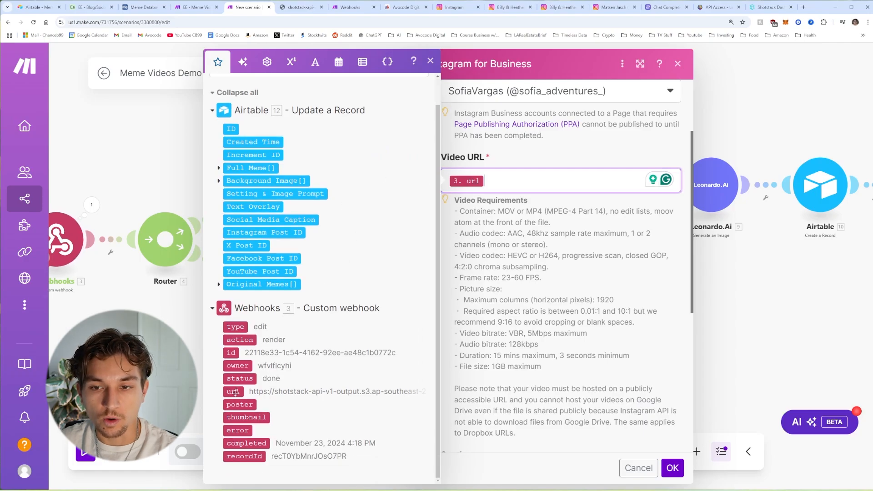
pyautogui.click(605, 267)
# Step: Map 12. Social Media Caption into the reel's Caption and save the step
pyautogui.scroll(-5, 591, 282)
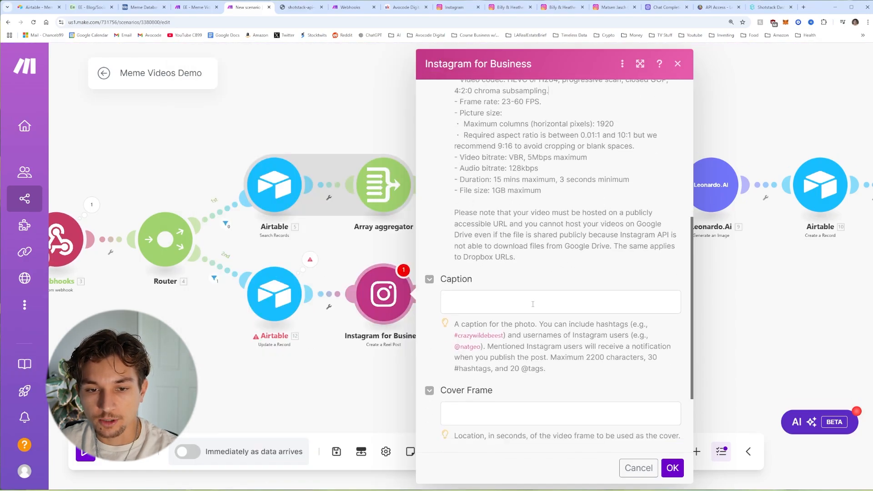
pyautogui.click(533, 304)
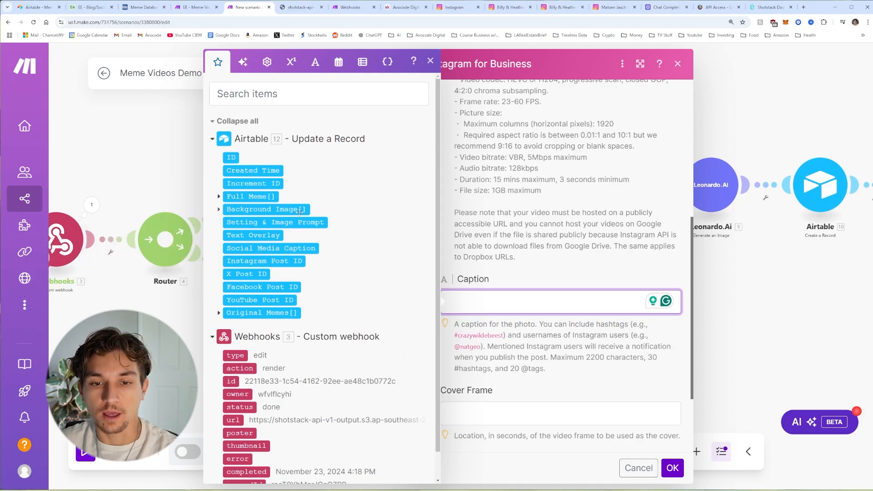
pyautogui.click(269, 248)
pyautogui.click(557, 281)
pyautogui.scroll(-3, 557, 281)
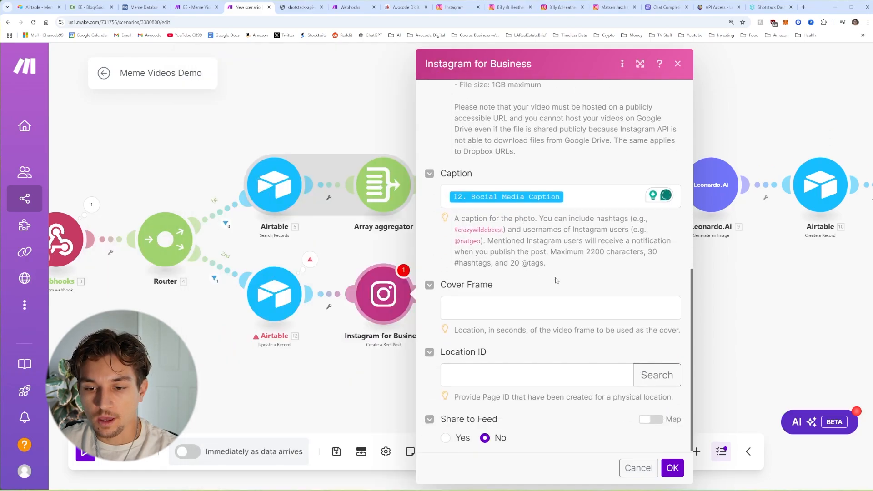
pyautogui.scroll(3, 623, 401)
pyautogui.scroll(-3, 623, 401)
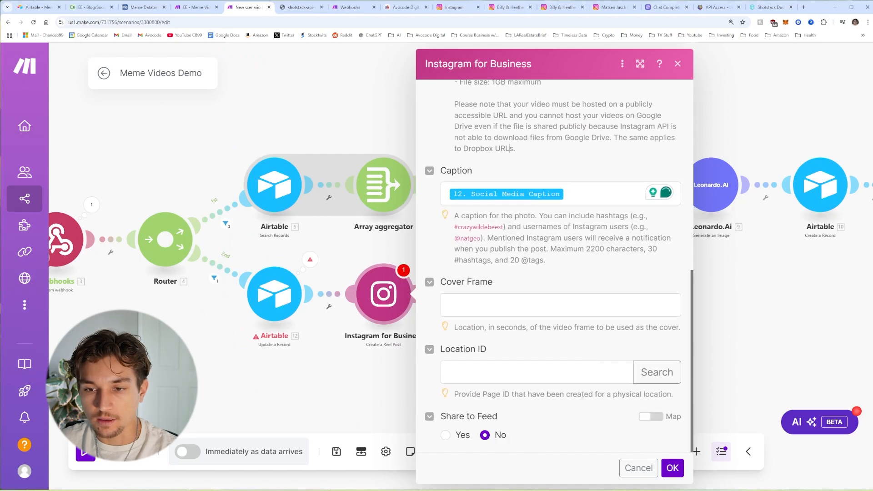
pyautogui.scroll(8, 637, 409)
pyautogui.click(673, 469)
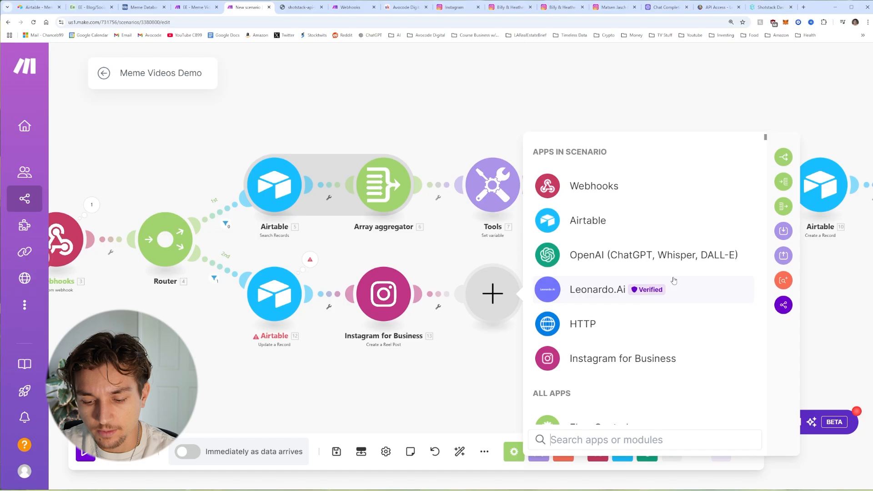
# Step: Add a Facebook Pages Upload a Video step for the first page, type 'download a video from URL'
pyautogui.write('facebook')
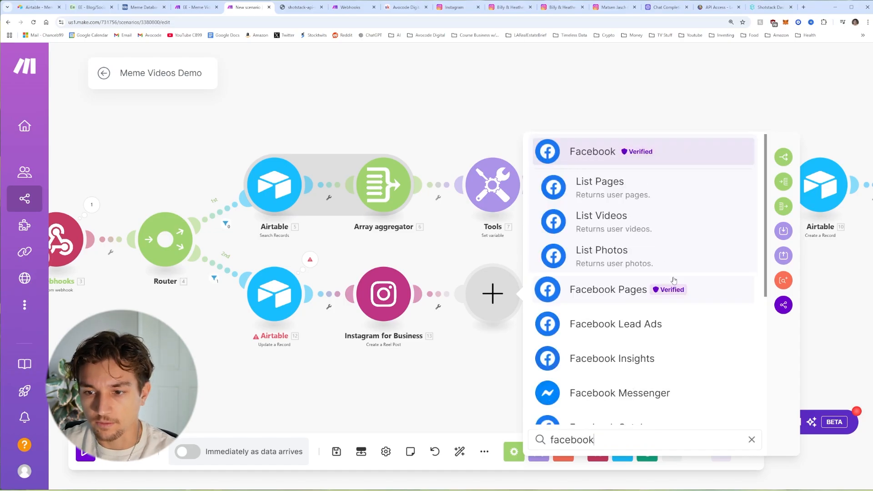
pyautogui.scroll(-1, 687, 296)
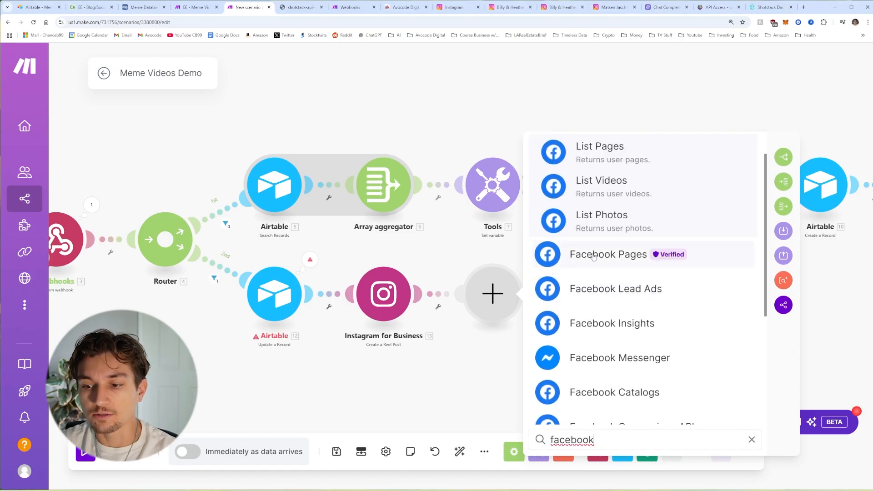
pyautogui.click(603, 257)
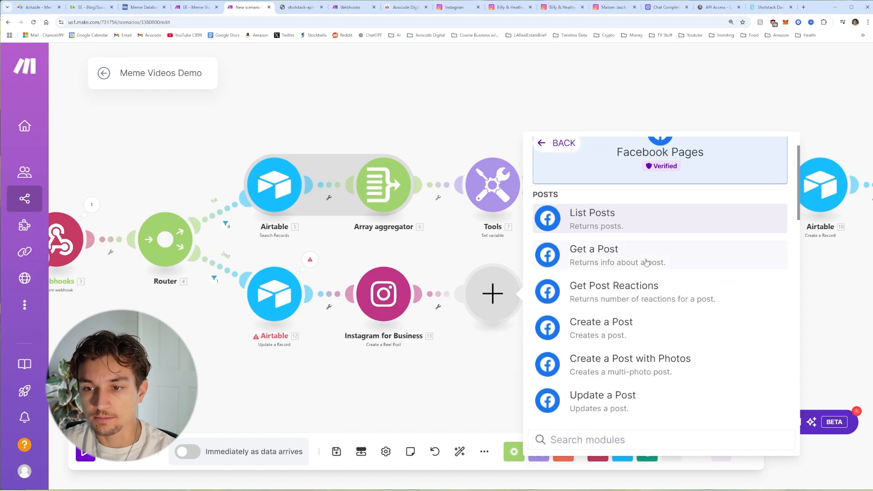
pyautogui.scroll(-1, 653, 263)
pyautogui.scroll(-3, 618, 254)
pyautogui.scroll(4, 621, 268)
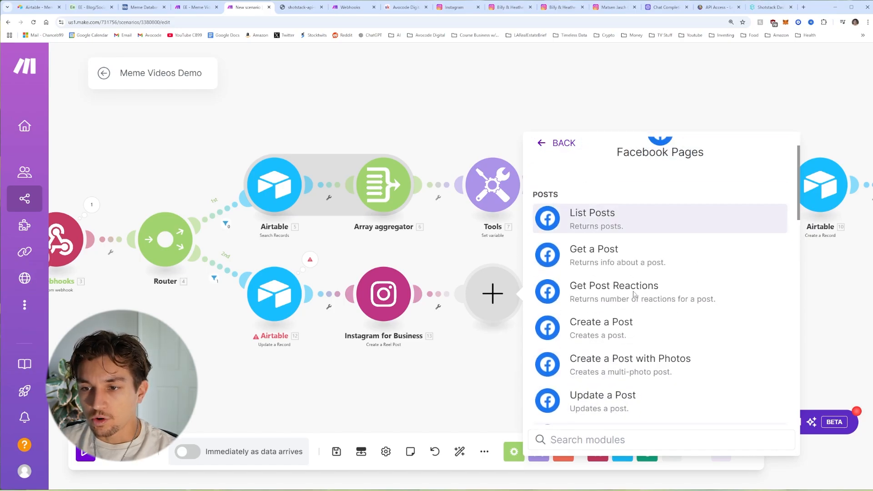
pyautogui.scroll(-2, 626, 295)
pyautogui.scroll(-7, 626, 294)
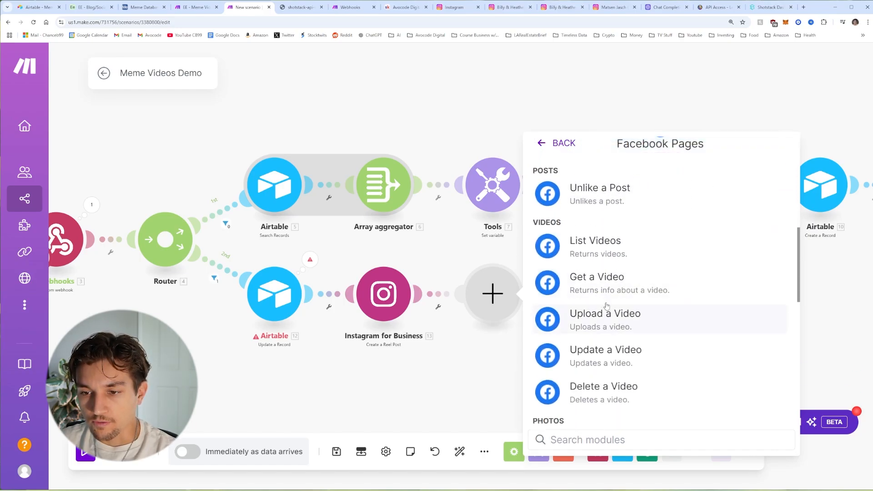
pyautogui.scroll(-1, 584, 245)
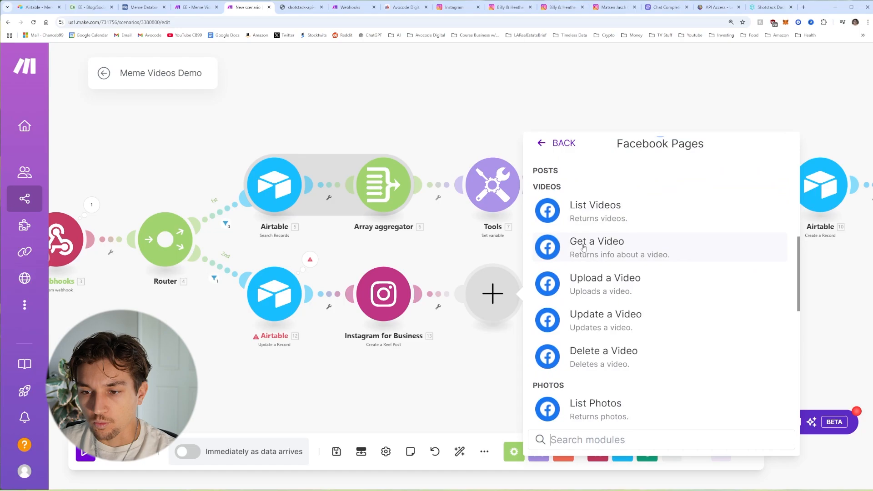
pyautogui.click(588, 282)
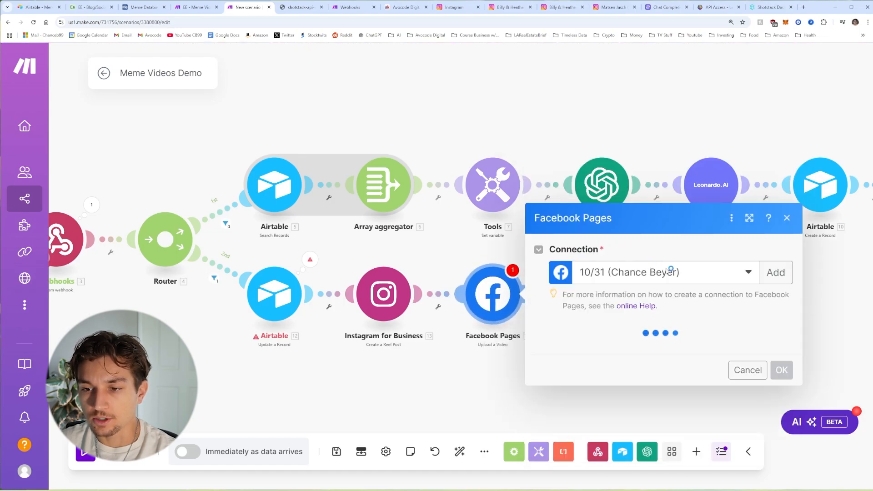
pyautogui.click(605, 205)
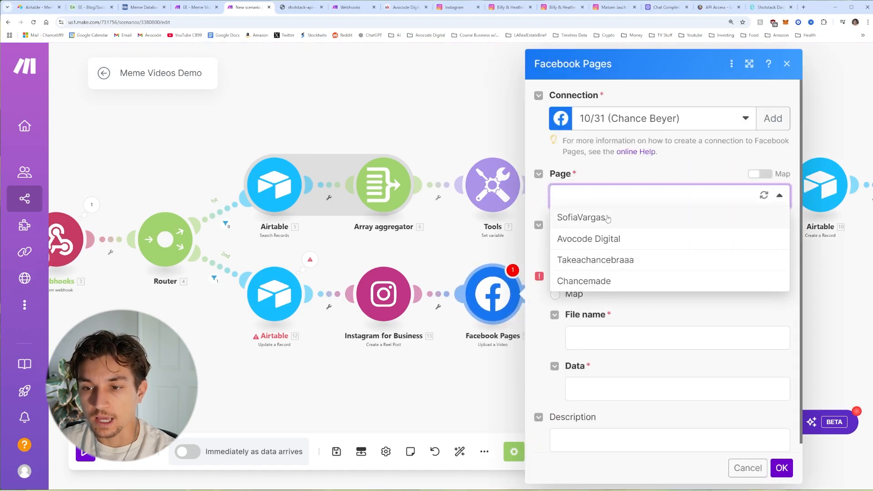
pyautogui.click(608, 219)
pyautogui.click(626, 250)
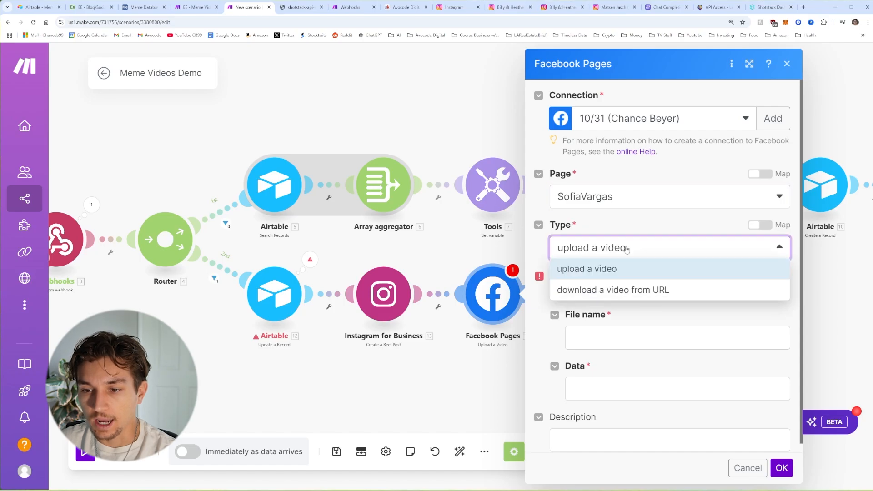
pyautogui.click(630, 296)
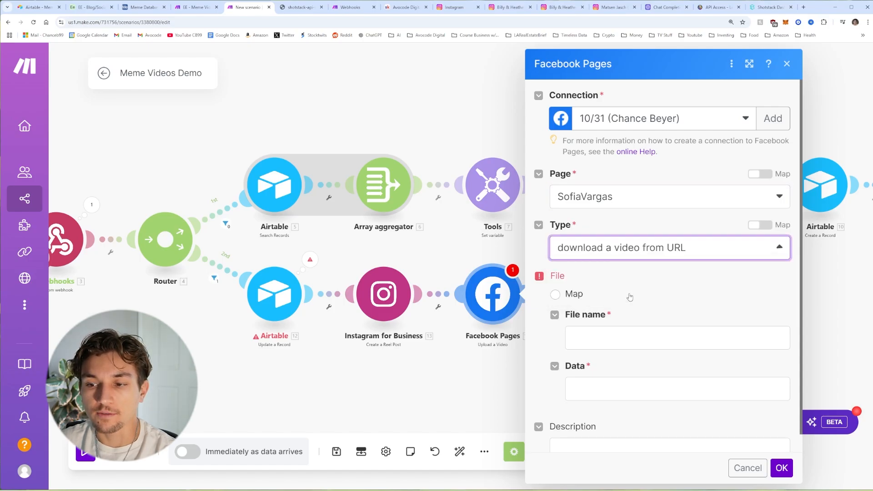
# Step: Map 3. url into the video URL and 12. Social Media Caption into Description, then save
pyautogui.click(615, 366)
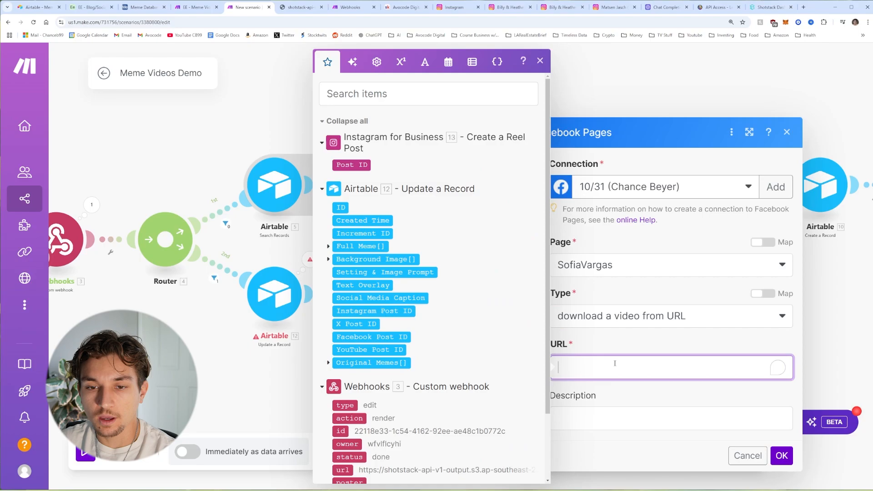
pyautogui.scroll(-2, 394, 348)
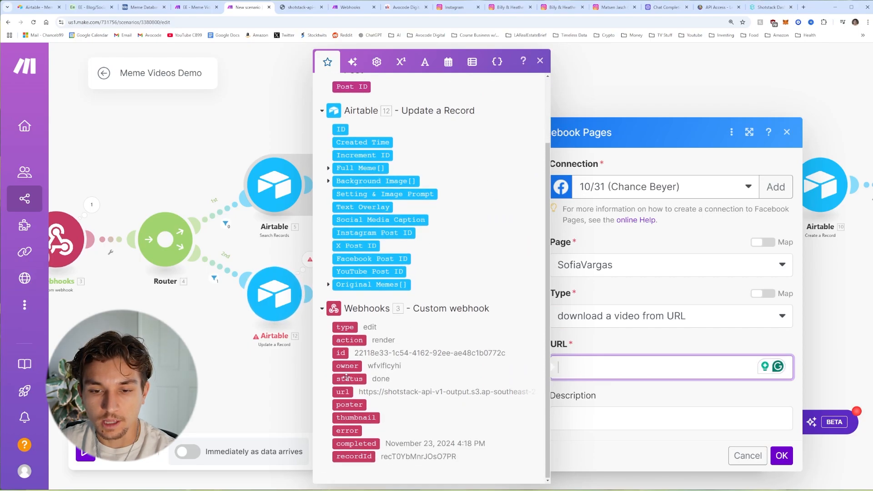
pyautogui.click(344, 392)
pyautogui.click(597, 349)
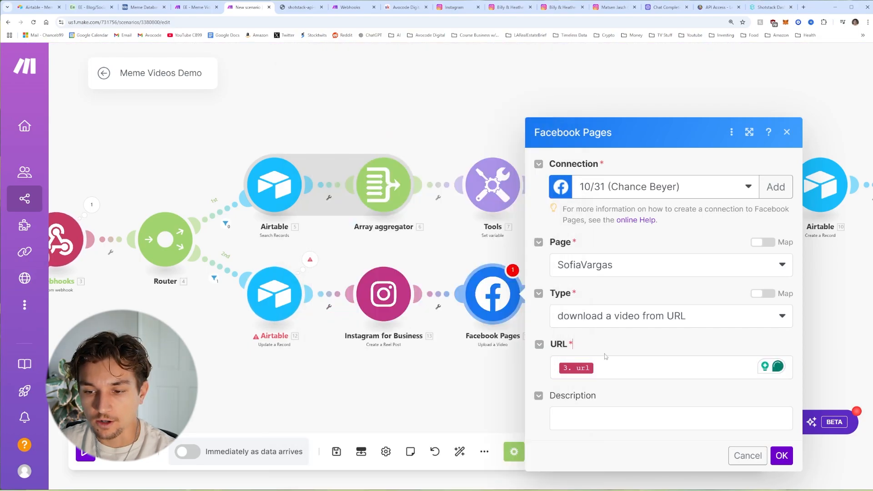
pyautogui.click(596, 416)
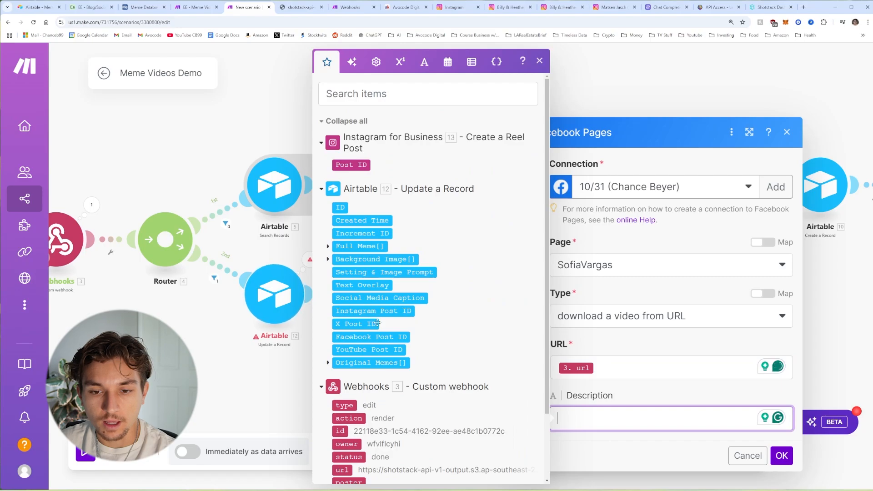
pyautogui.click(372, 299)
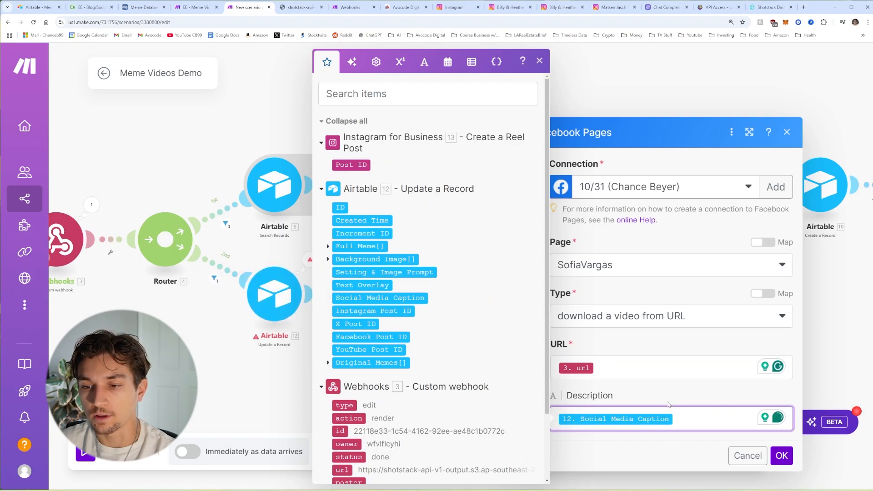
pyautogui.click(702, 430)
pyautogui.click(782, 456)
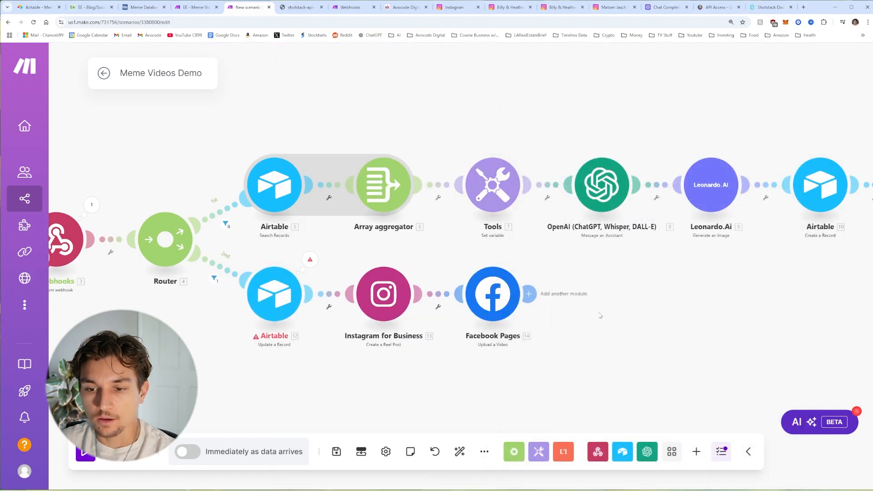
pyautogui.moveTo(627, 310); pyautogui.dragTo(584, 311)
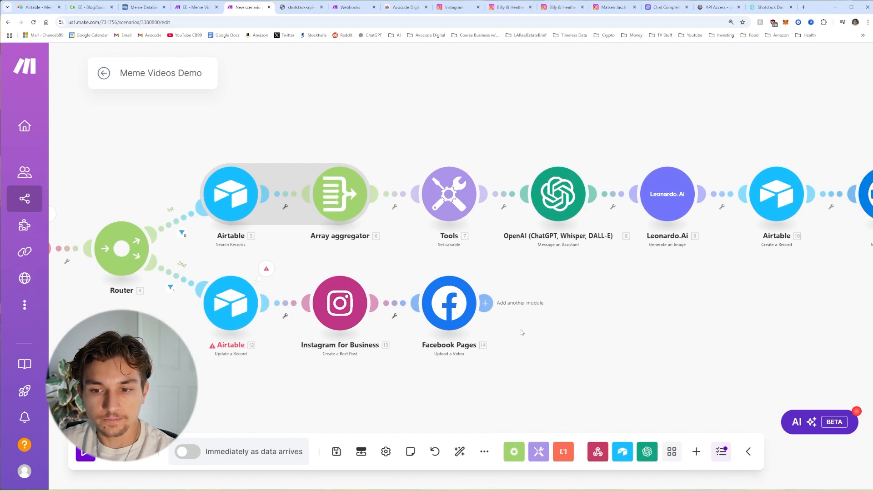
# Step: Add a YouTube Upload a Video step after Facebook Pages, title mapped from Social Media Caption
pyautogui.click(519, 303)
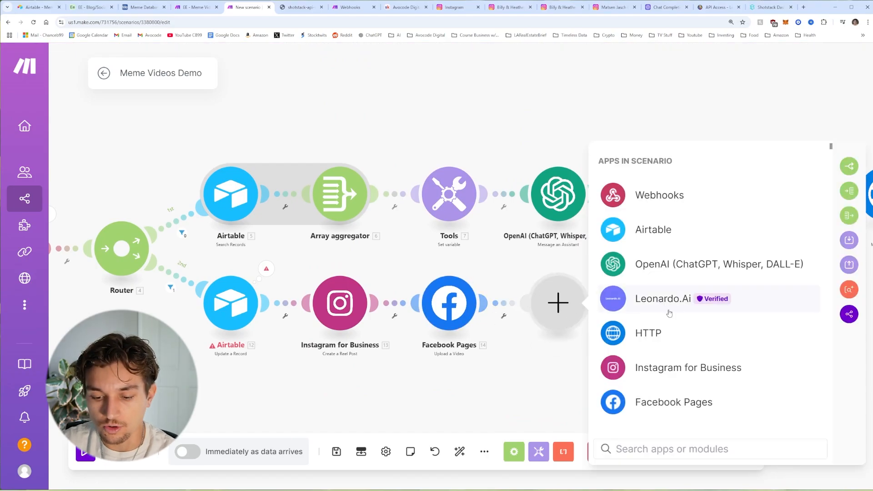
pyautogui.write('you')
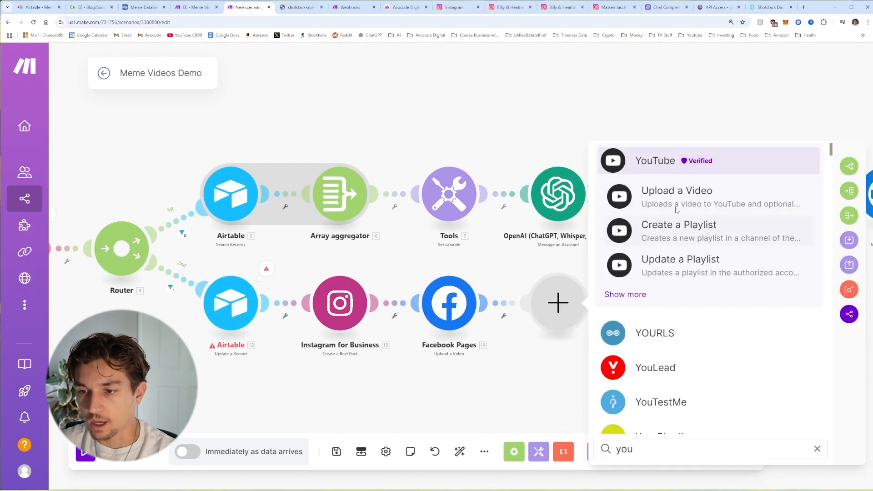
pyautogui.click(677, 200)
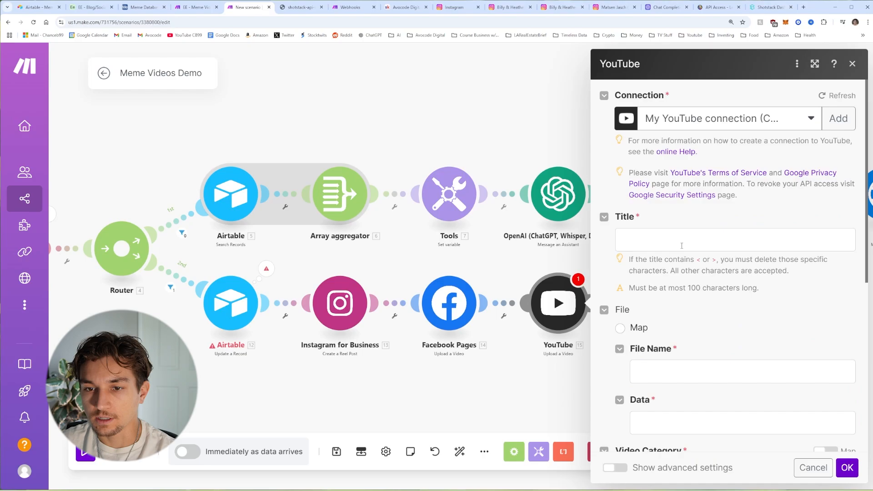
pyautogui.click(682, 246)
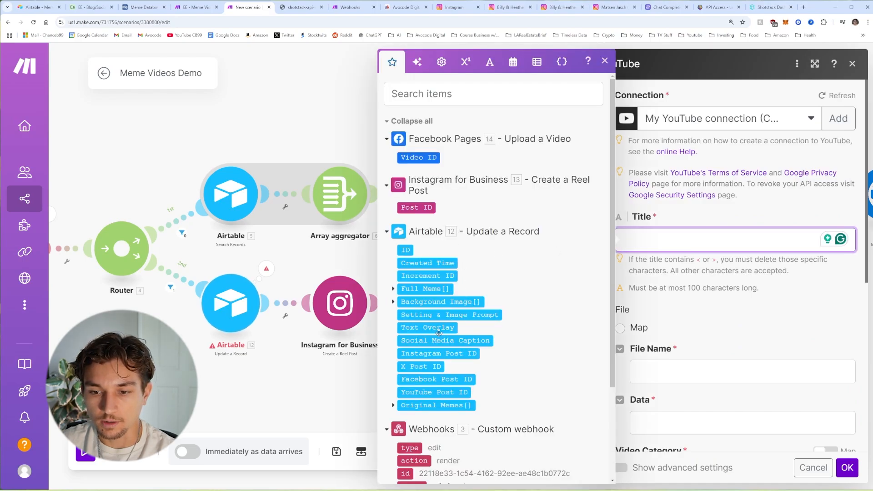
pyautogui.click(445, 341)
pyautogui.scroll(-2, 704, 277)
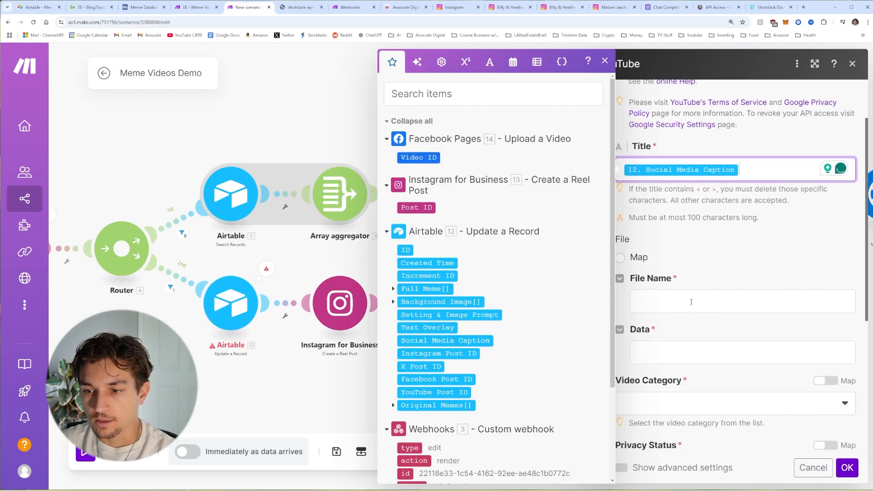
pyautogui.click(620, 258)
pyautogui.scroll(-2, 650, 227)
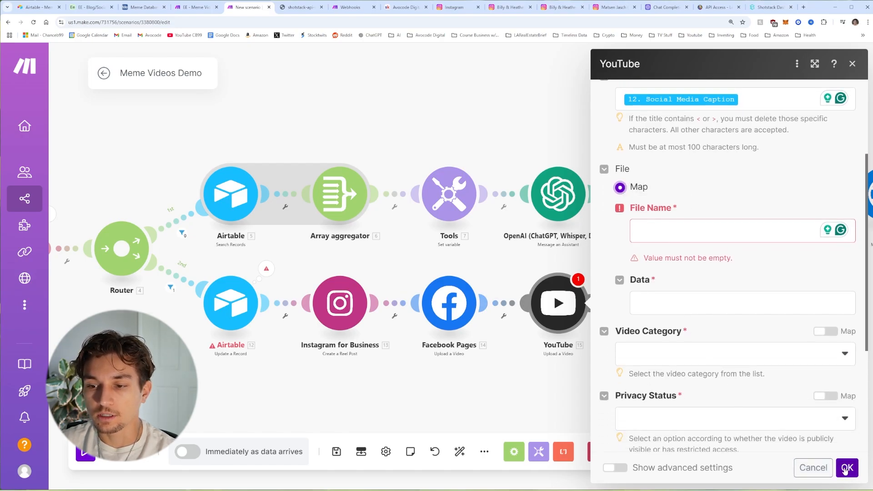
pyautogui.click(842, 470)
# Step: Cancel the YouTube settings and insert an HTTP Get a file step fetching 3. url before YouTube
pyautogui.click(807, 473)
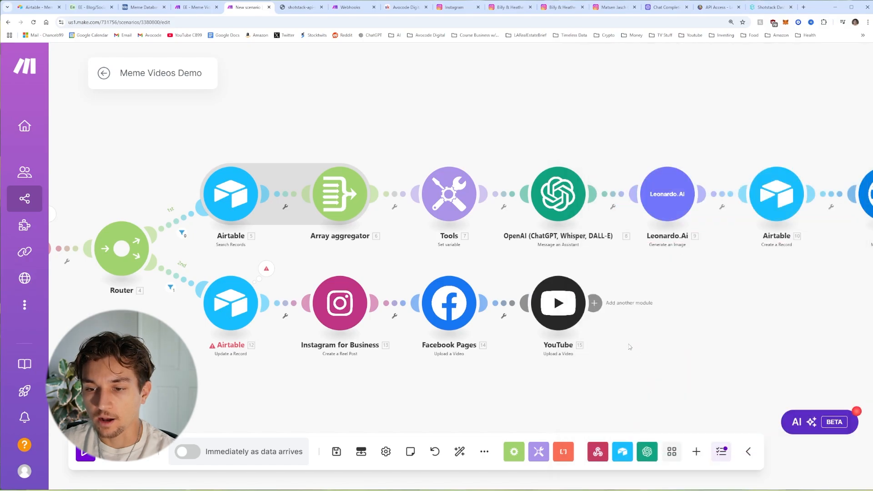
pyautogui.click(507, 307)
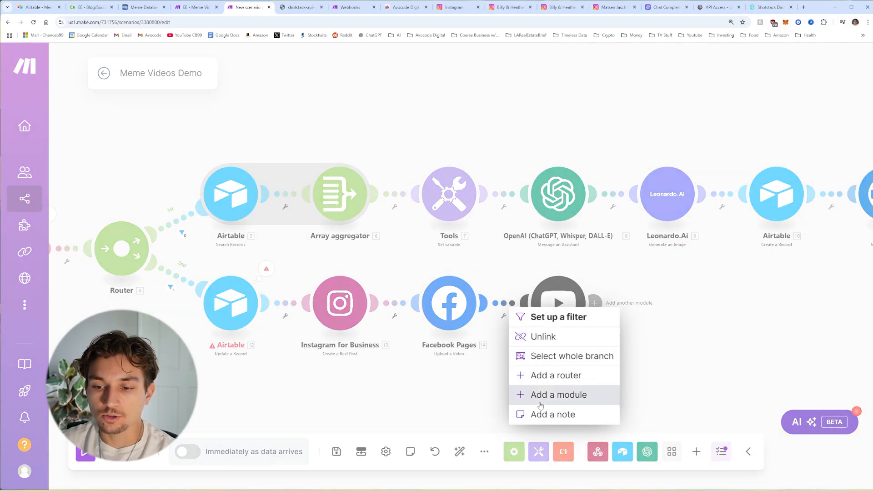
pyautogui.click(572, 401)
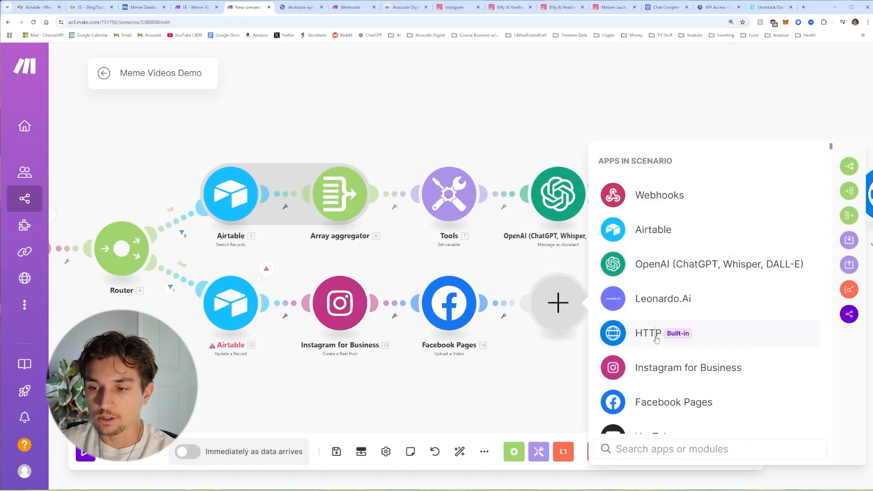
pyautogui.click(657, 339)
pyautogui.click(685, 273)
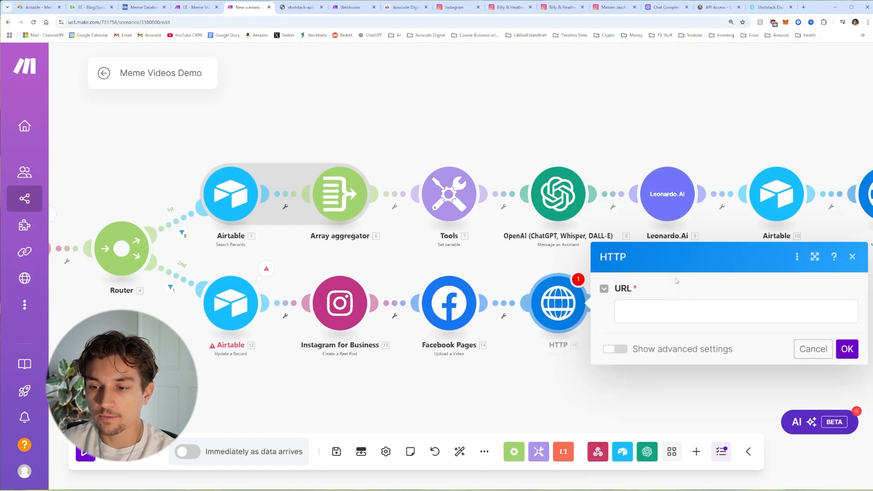
pyautogui.click(643, 308)
pyautogui.scroll(-3, 477, 315)
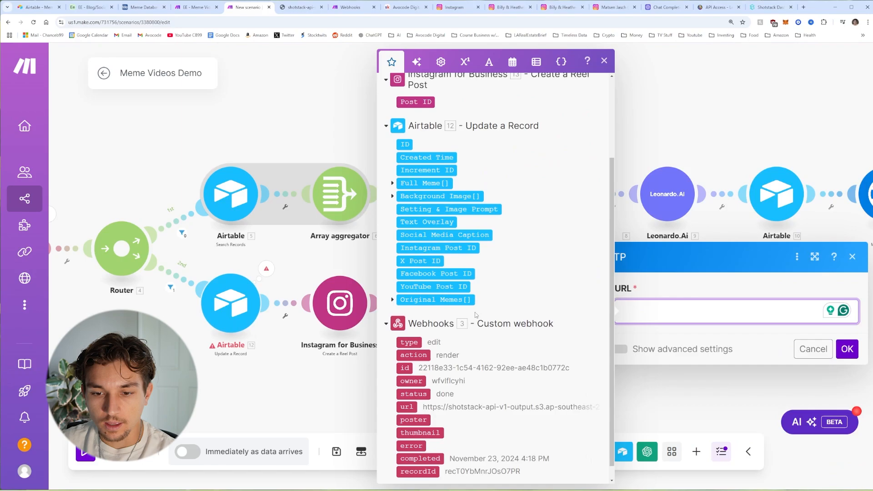
pyautogui.scroll(-1, 476, 315)
pyautogui.click(407, 391)
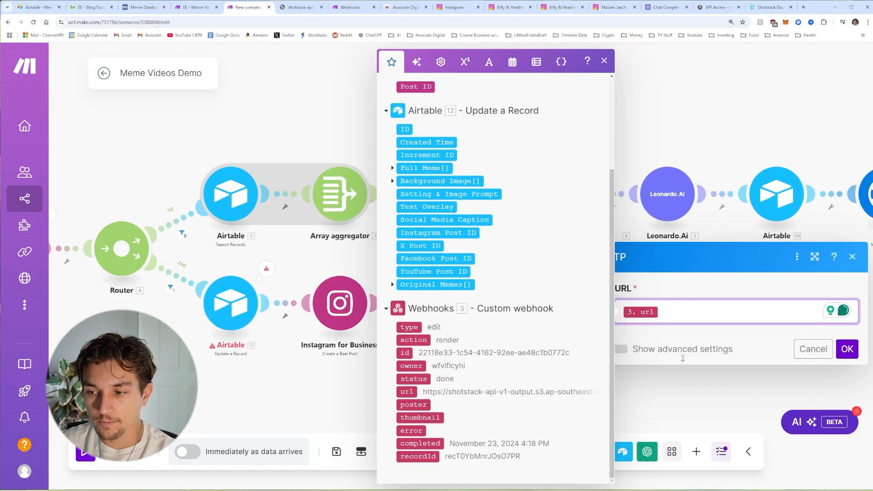
pyautogui.click(846, 349)
pyautogui.click(667, 306)
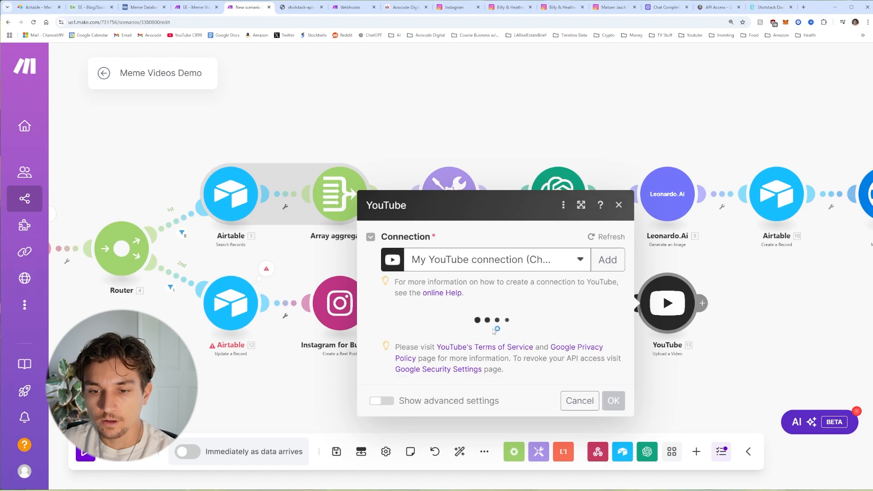
# Step: Map Social Media Caption into the YouTube video title
pyautogui.click(436, 243)
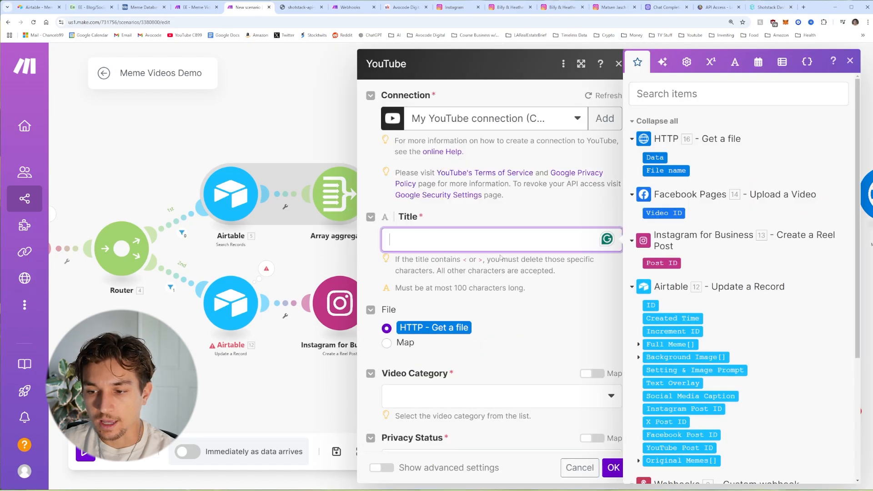
pyautogui.scroll(-3, 690, 326)
pyautogui.click(689, 326)
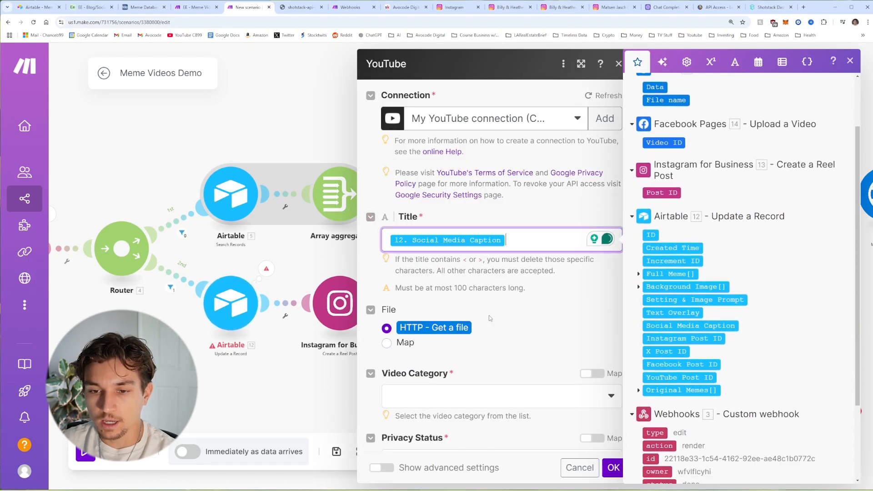
pyautogui.scroll(-1, 490, 315)
pyautogui.click(392, 293)
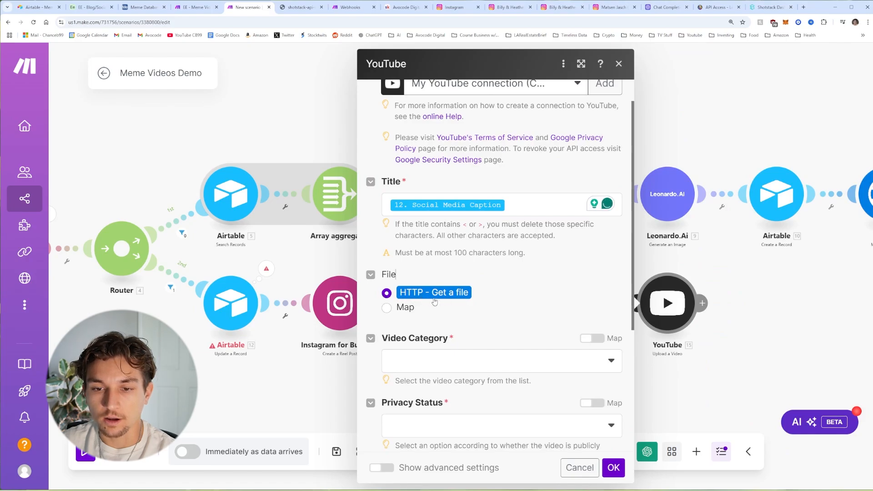
# Step: Set the YouTube video category to Entertainment and privacy status to Public
pyautogui.scroll(-3, 509, 289)
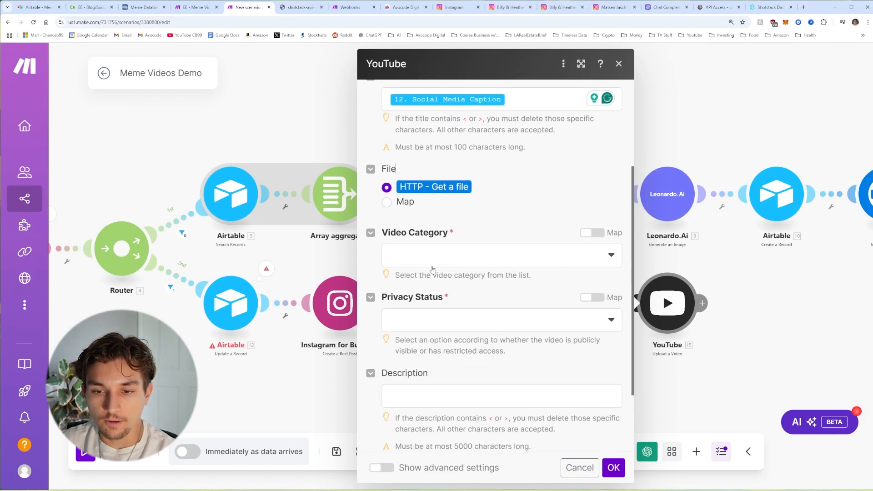
pyautogui.click(432, 257)
pyautogui.scroll(-5, 467, 339)
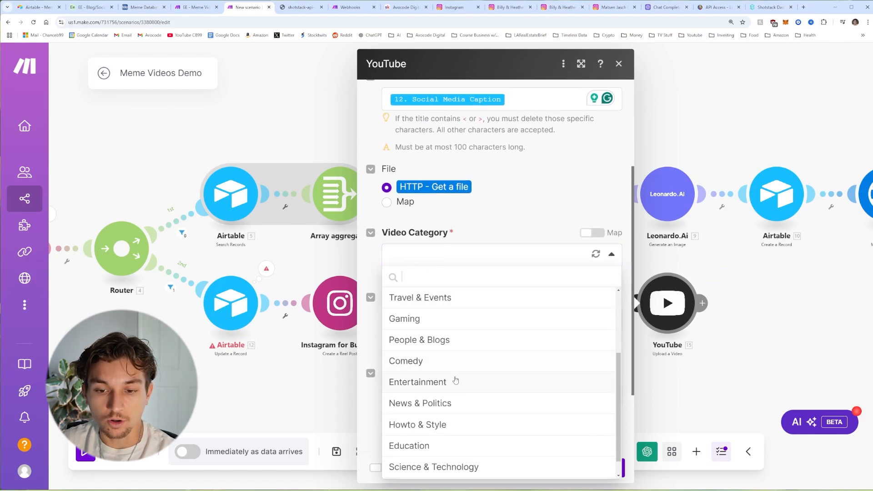
pyautogui.click(419, 428)
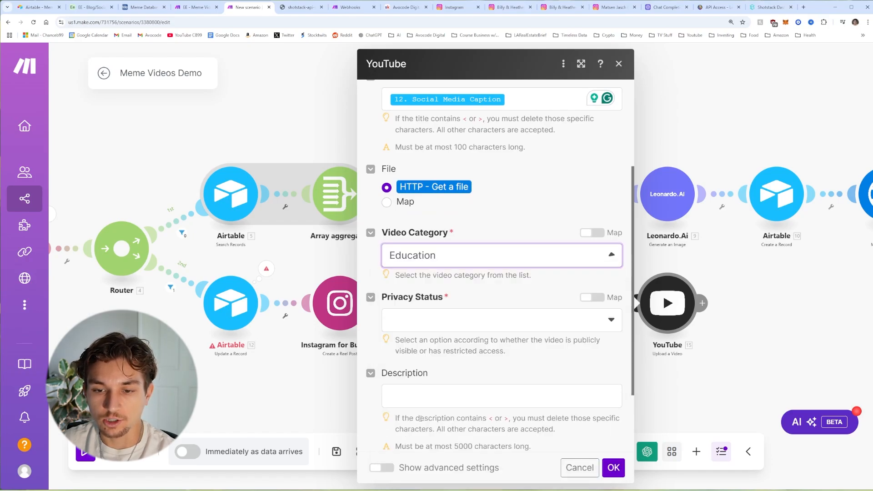
pyautogui.click(435, 257)
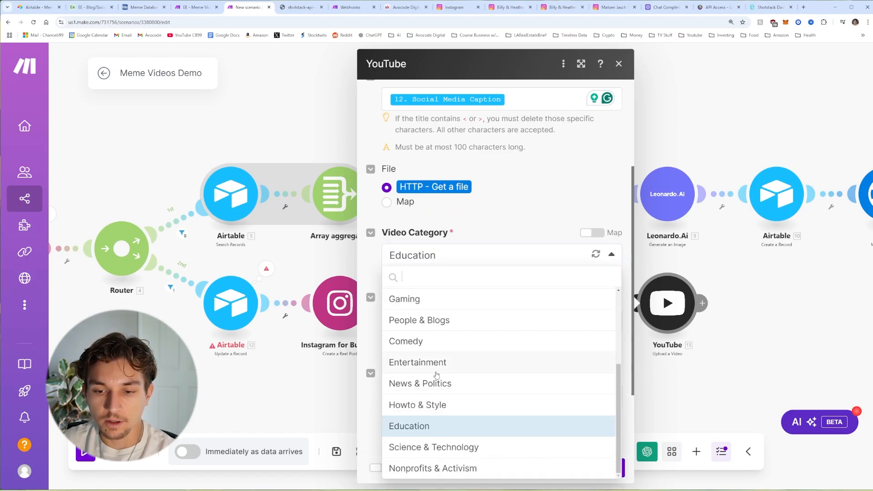
pyautogui.click(429, 360)
pyautogui.click(437, 320)
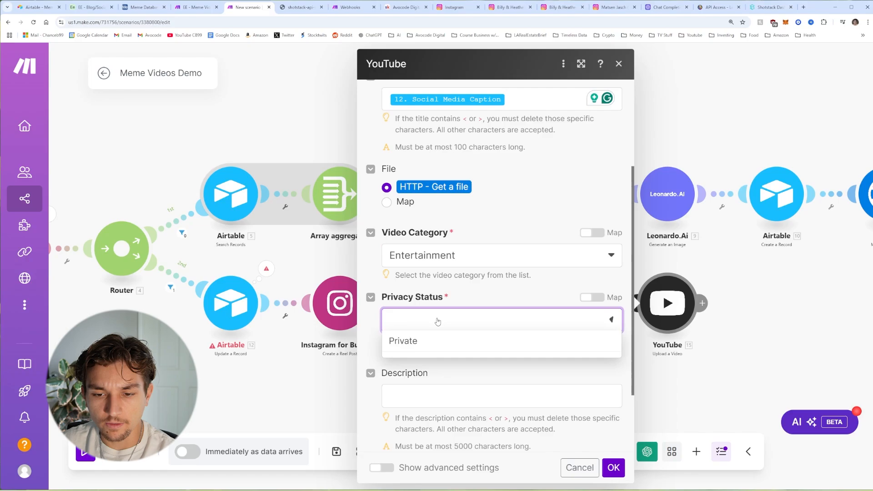
pyautogui.click(416, 383)
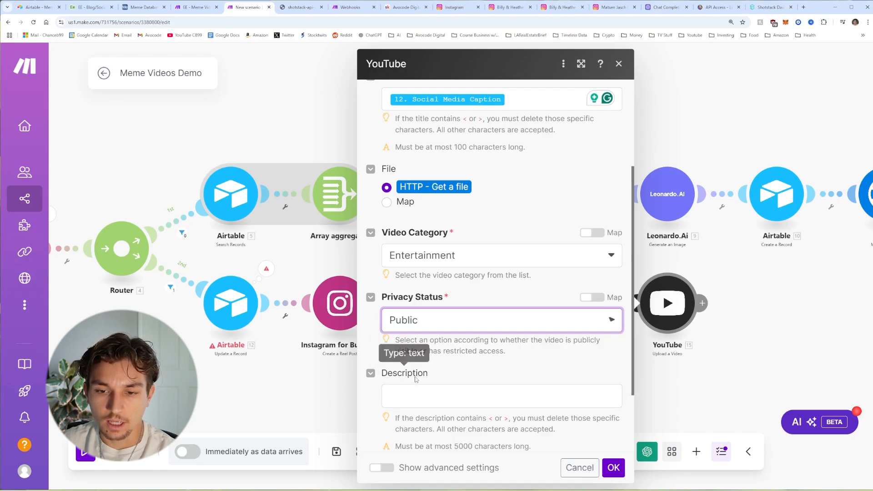
pyautogui.click(426, 324)
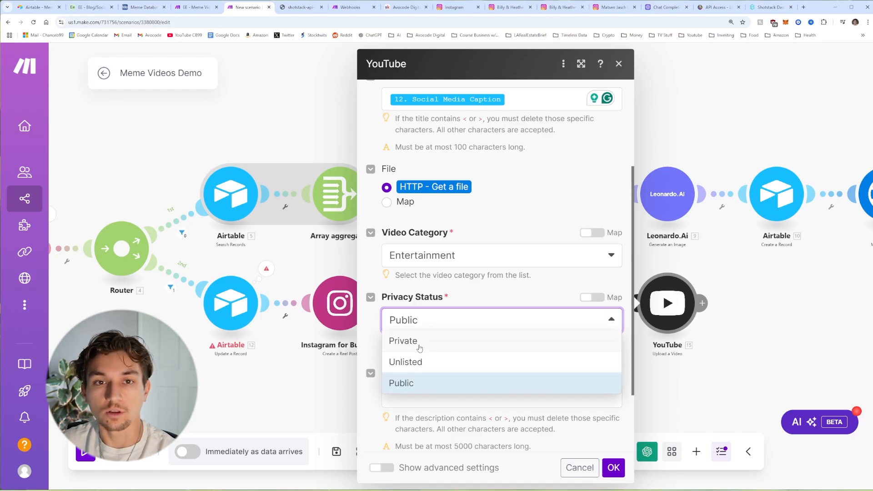
pyautogui.click(411, 382)
# Step: Leave the description empty, save the YouTube step, then reopen it to check and close it
pyautogui.scroll(-2, 424, 304)
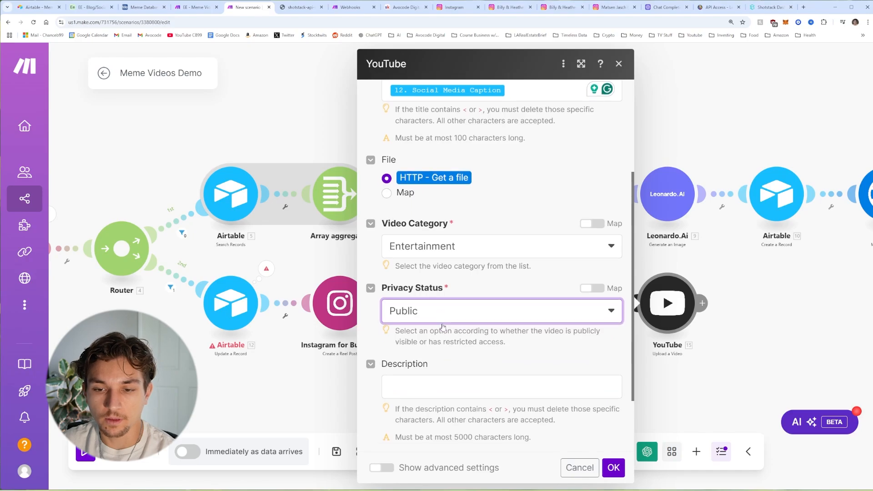
pyautogui.click(430, 298)
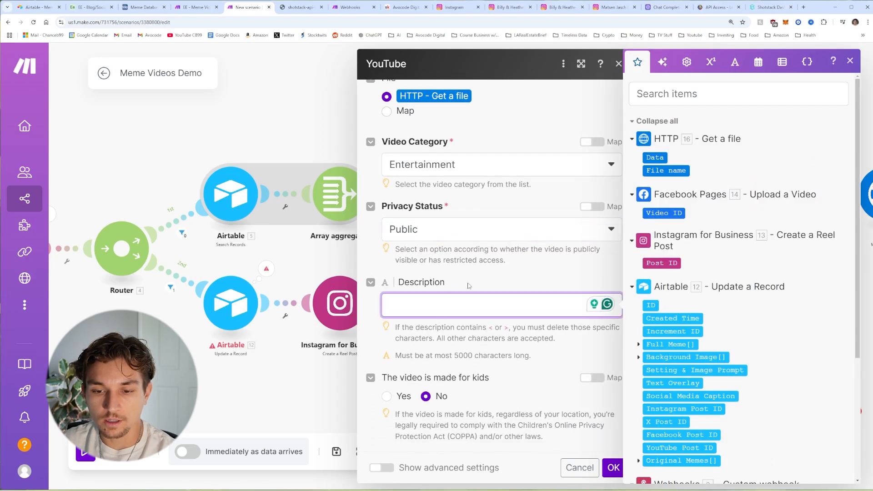
pyautogui.click(390, 386)
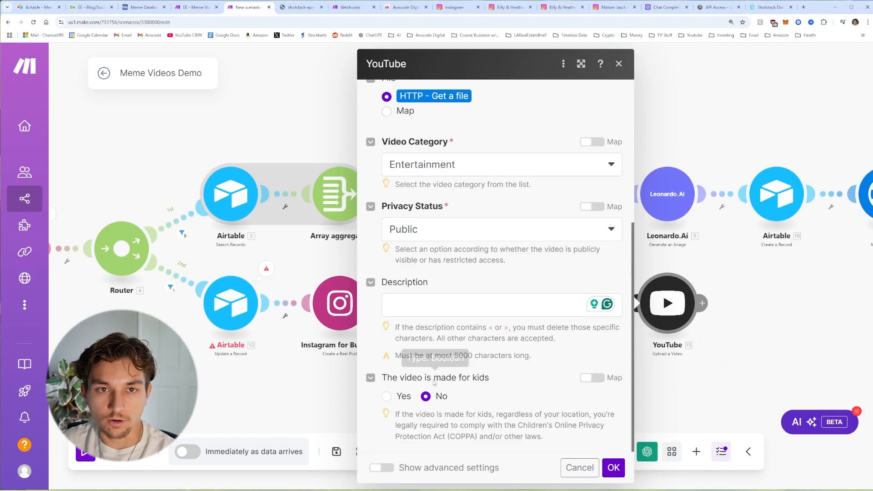
pyautogui.scroll(5, 564, 409)
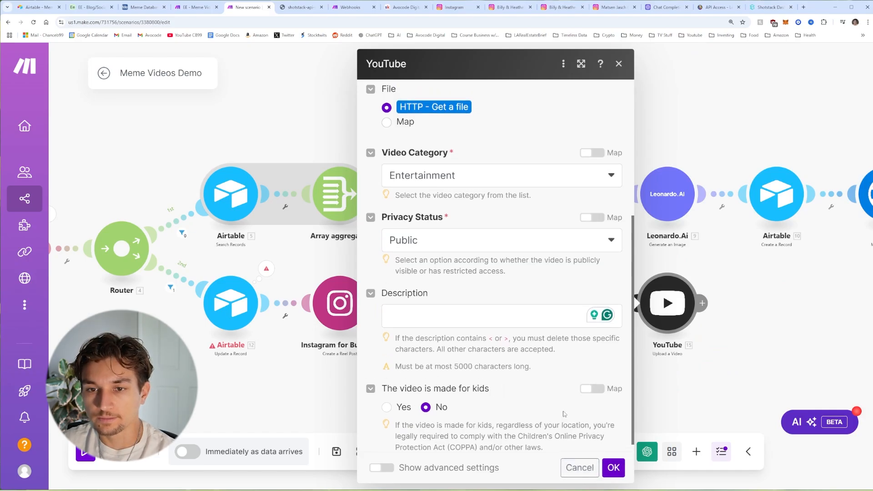
pyautogui.click(614, 468)
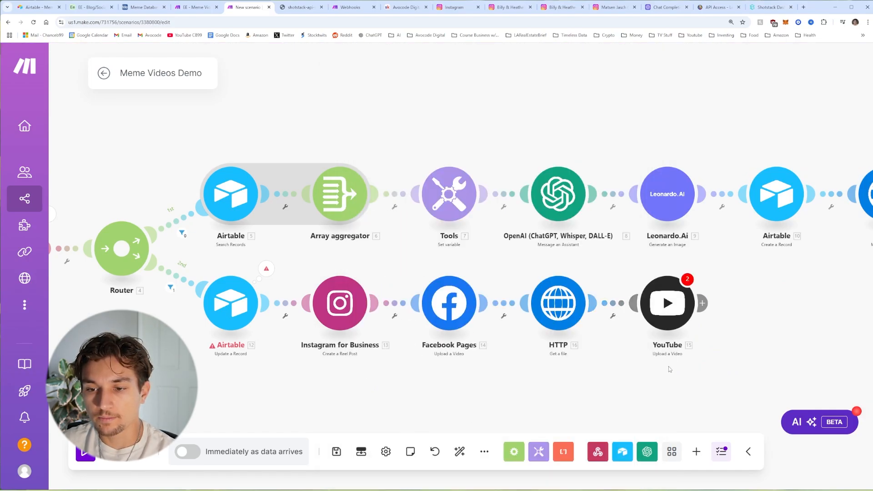
pyautogui.moveTo(671, 367); pyautogui.dragTo(516, 362)
pyautogui.click(531, 336)
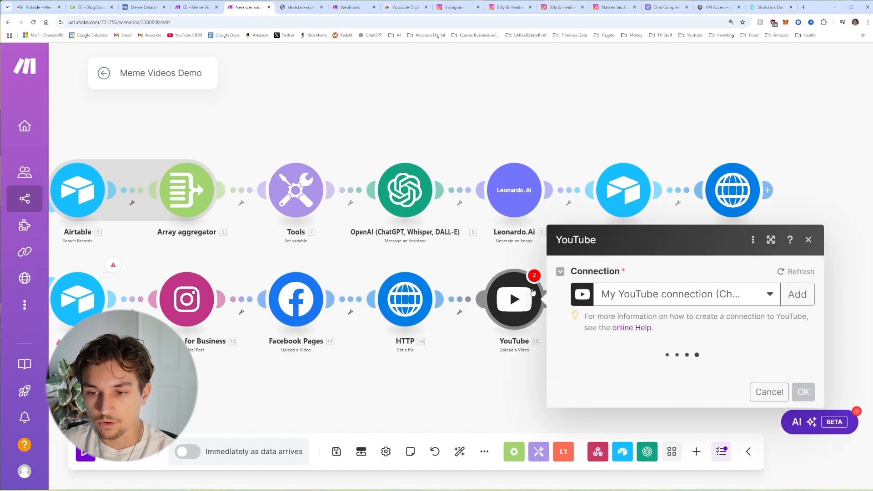
pyautogui.scroll(-5, 700, 366)
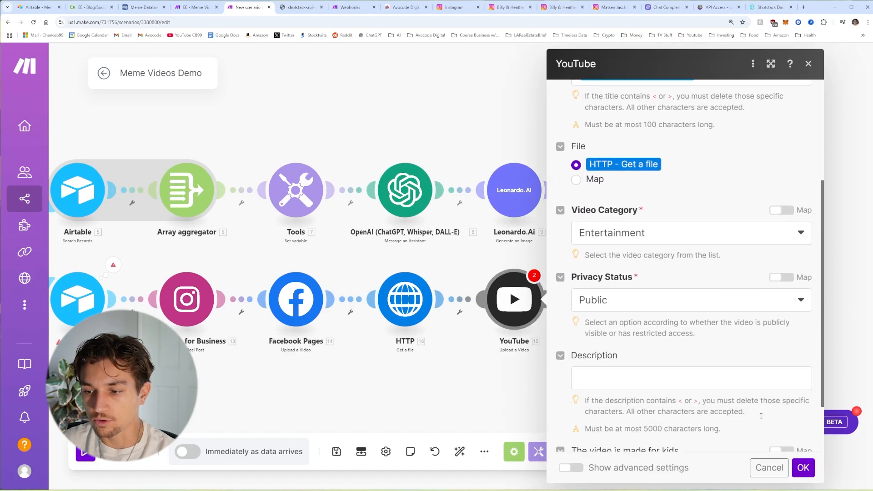
pyautogui.press('Escape')
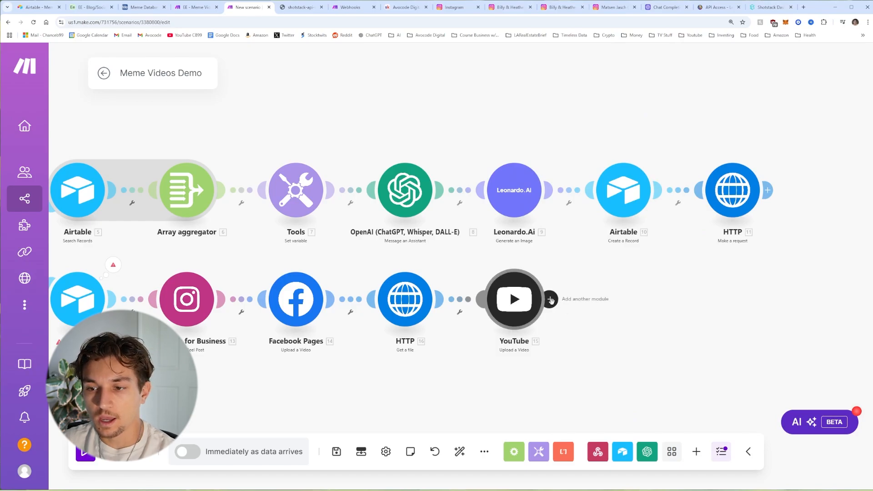
# Step: Add an X (formerly Twitter) v5 Upload a Media module after the YouTube step
pyautogui.click(550, 299)
pyautogui.scroll(-3, 496, 303)
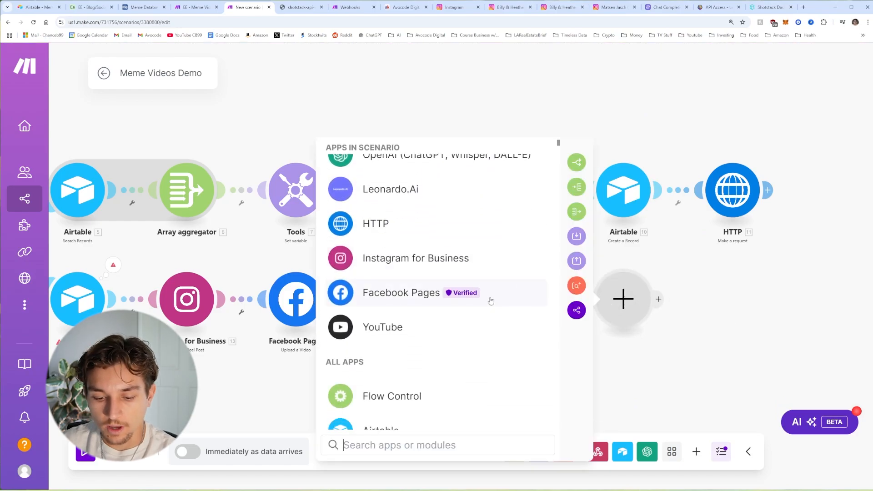
pyautogui.write('x')
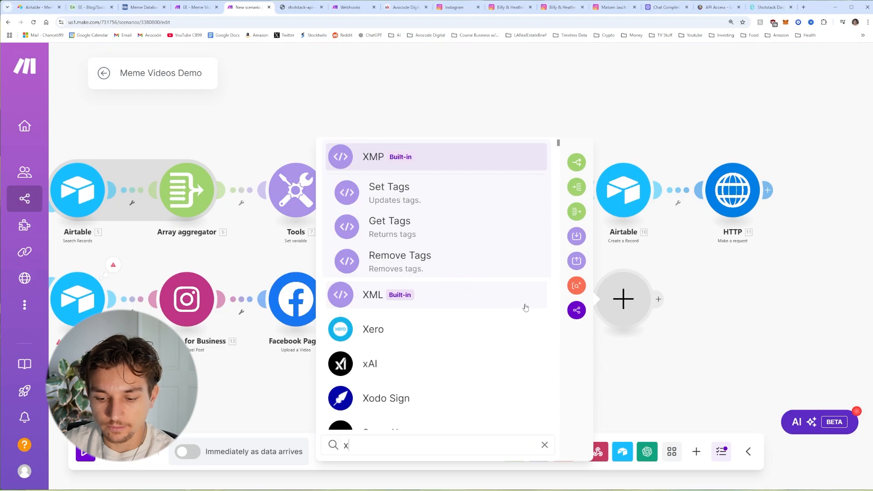
pyautogui.write(' (')
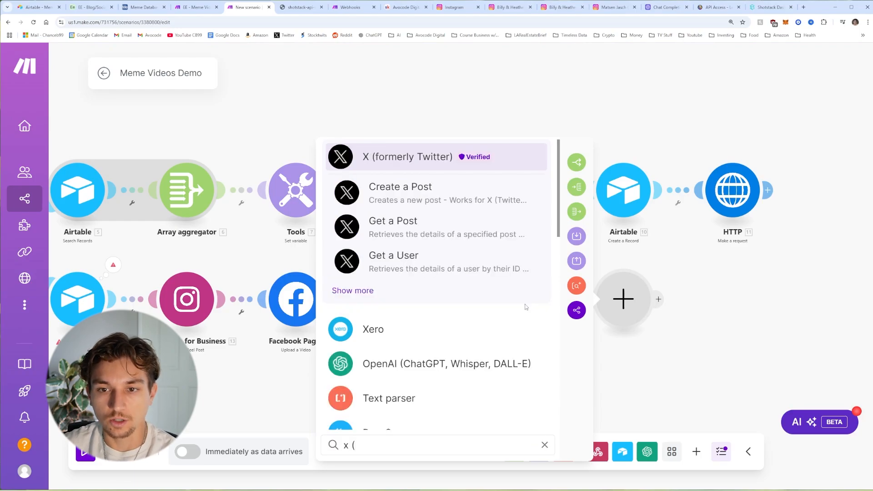
pyautogui.click(401, 163)
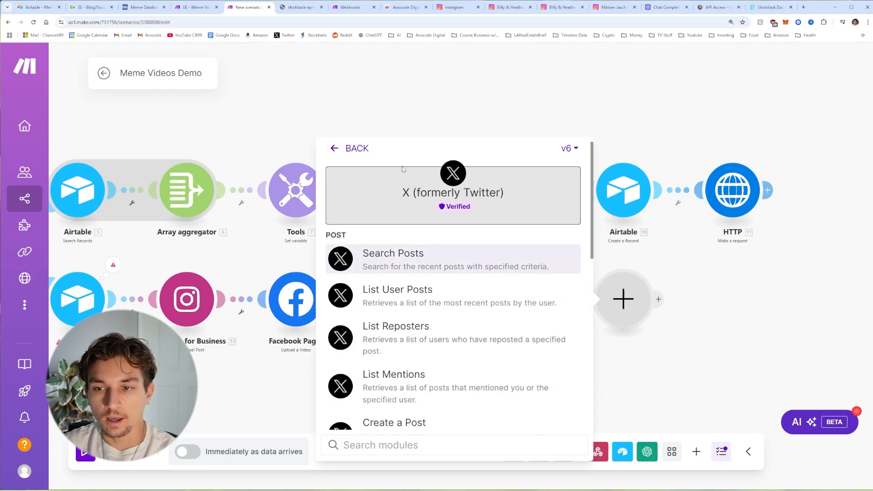
pyautogui.click(566, 151)
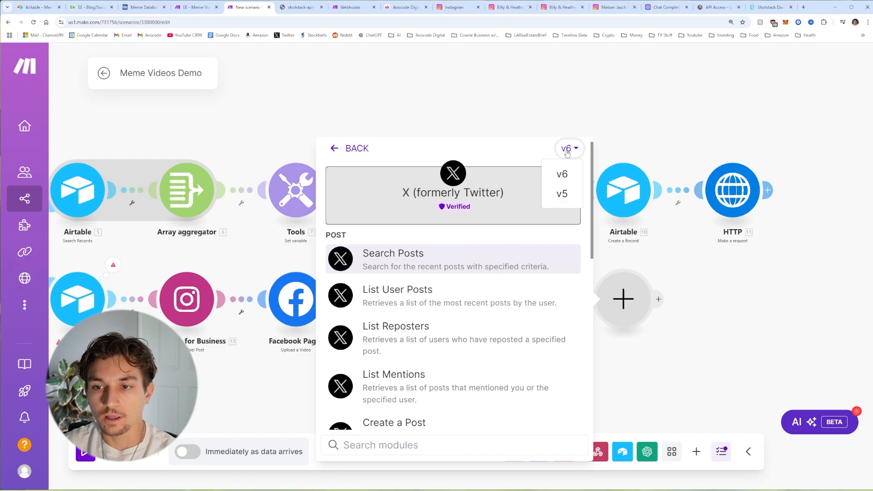
pyautogui.click(562, 194)
pyautogui.scroll(-1, 439, 316)
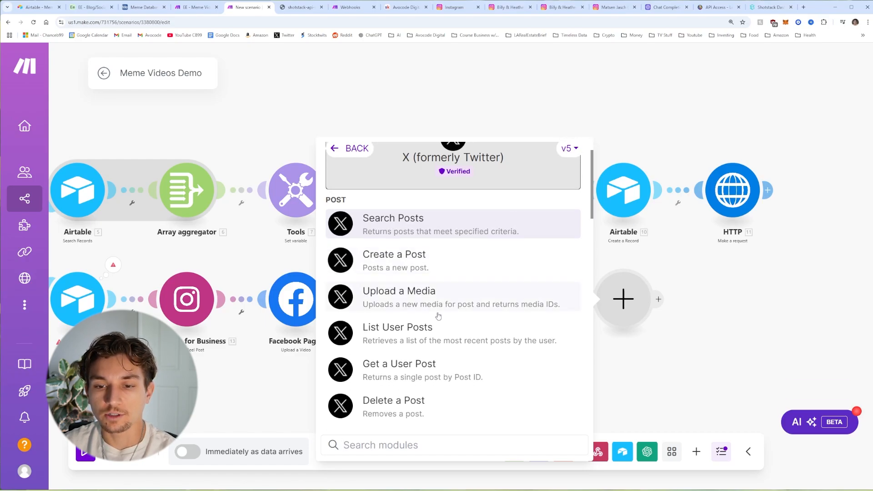
pyautogui.click(403, 304)
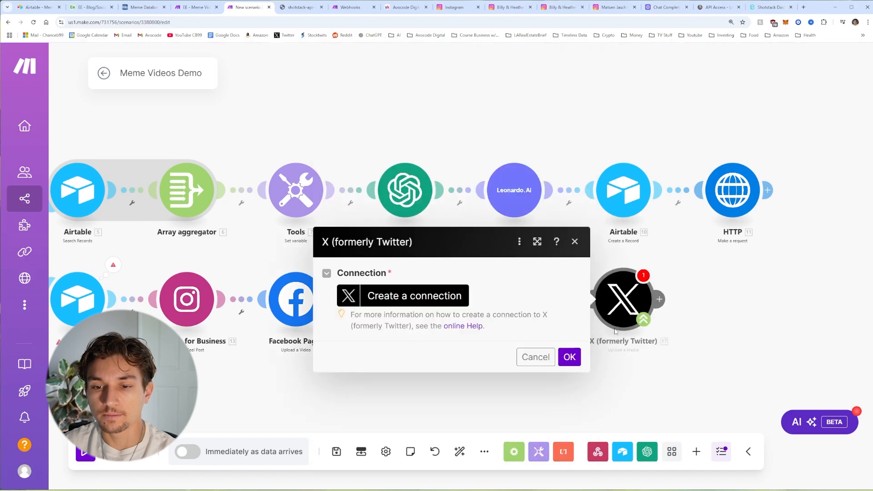
# Step: Try creating an X connection with the default name, then dismiss the 401 authorization error
pyautogui.click(453, 304)
pyautogui.tripleClick(708, 257)
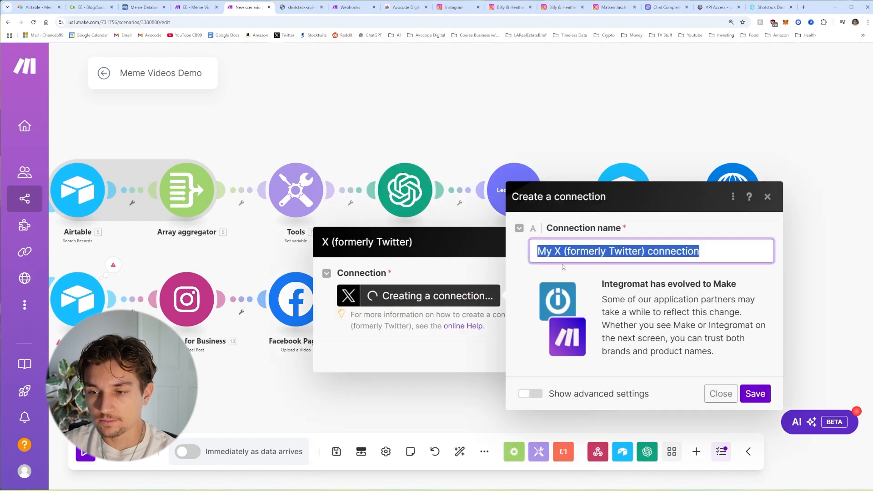
pyautogui.press('Return')
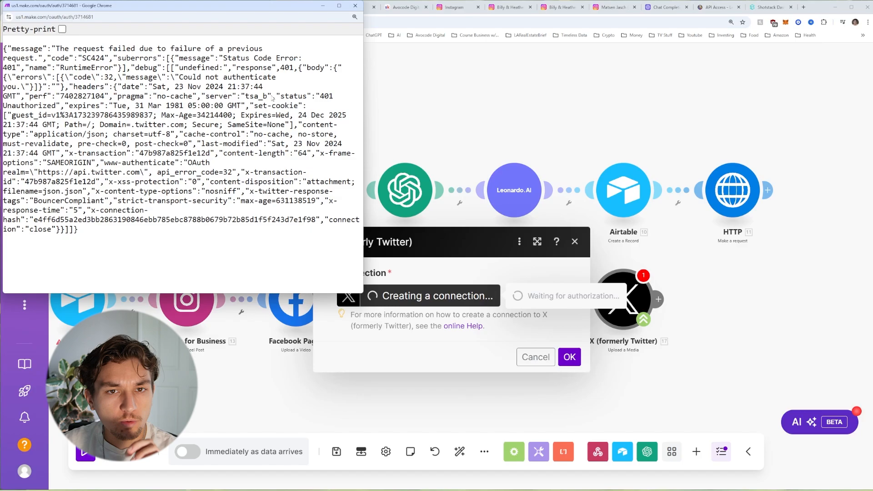
pyautogui.moveTo(226, 9); pyautogui.dragTo(310, 42)
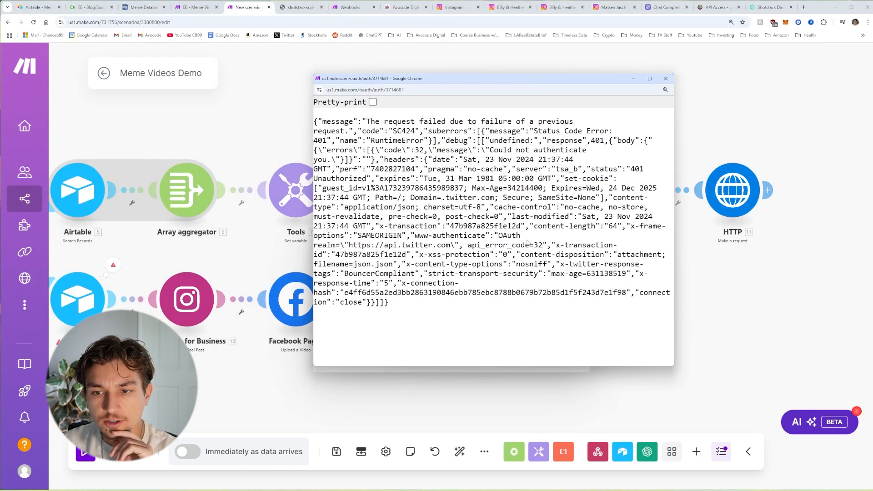
pyautogui.moveTo(542, 305); pyautogui.dragTo(329, 124)
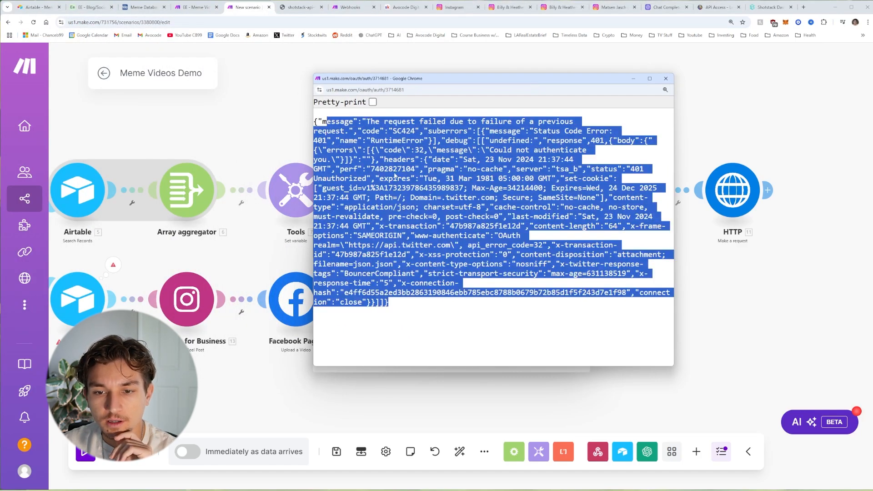
pyautogui.click(425, 204)
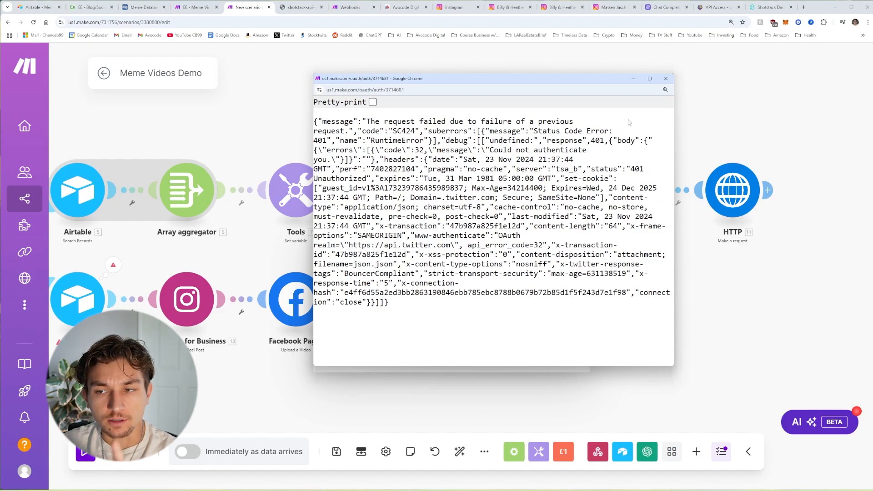
pyautogui.click(666, 78)
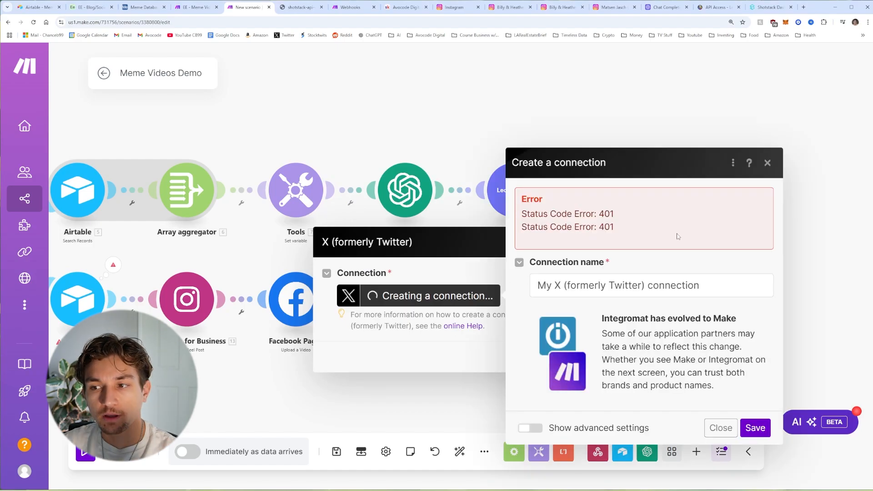
pyautogui.click(768, 164)
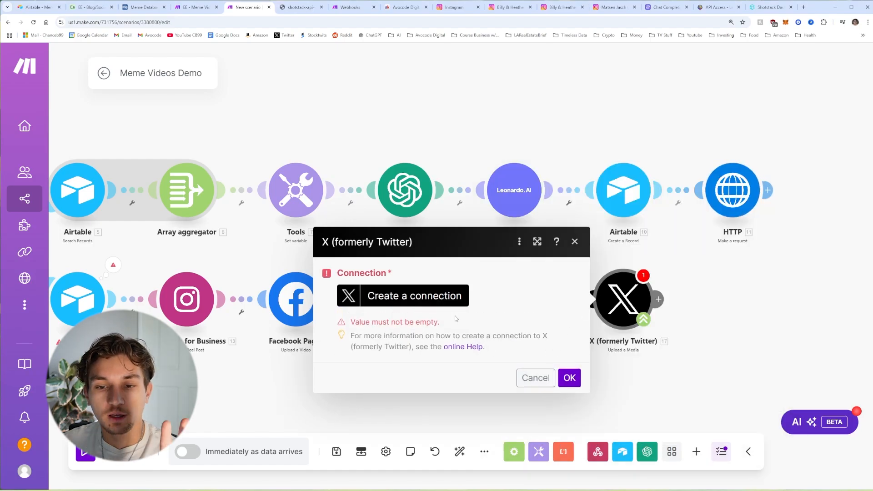
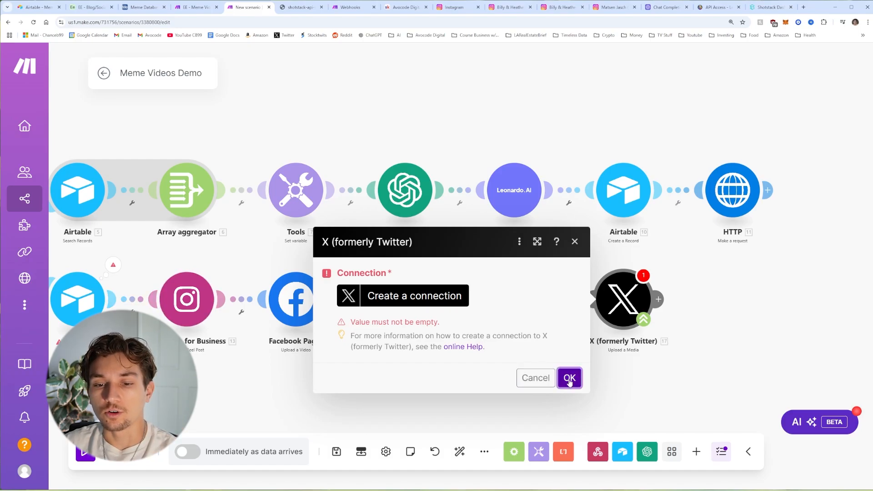
# Step: Close the unconnected X Upload a Media settings and open the app list for a following module
pyautogui.click(536, 378)
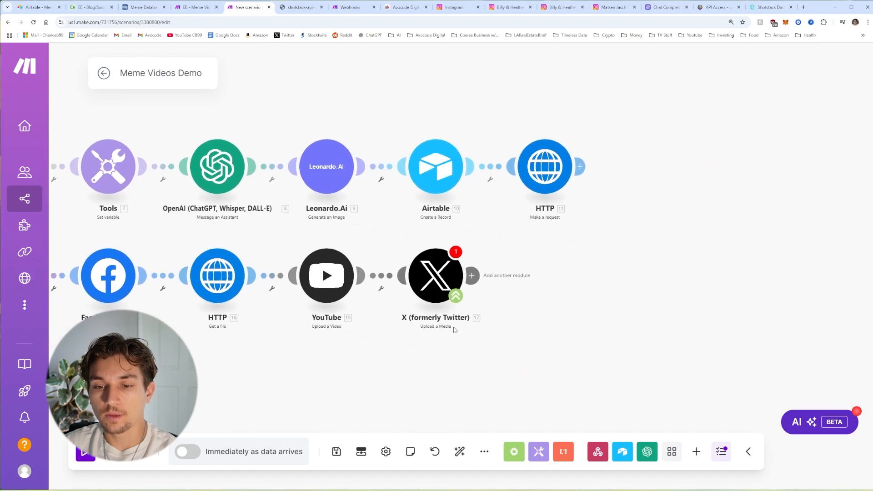
pyautogui.click(521, 281)
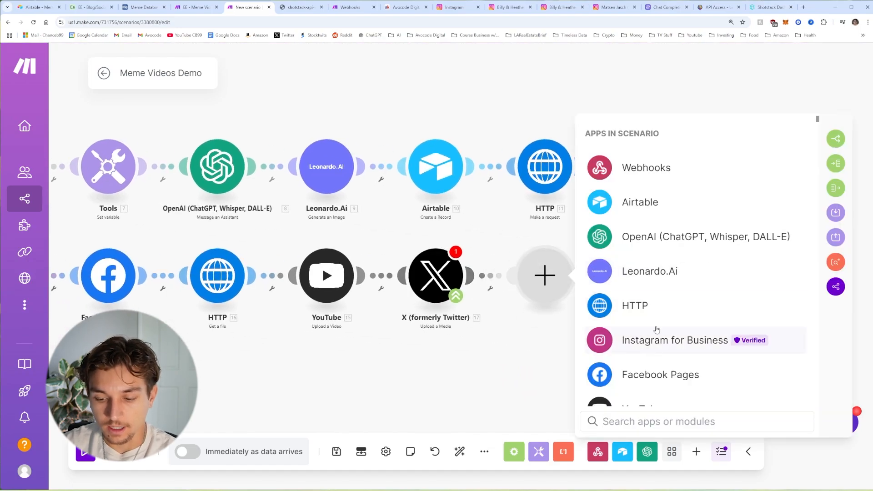
# Step: Add an X Create a Post module using 12. Social Media Caption as text and 17. Media IDs[] attached
pyautogui.write('x')
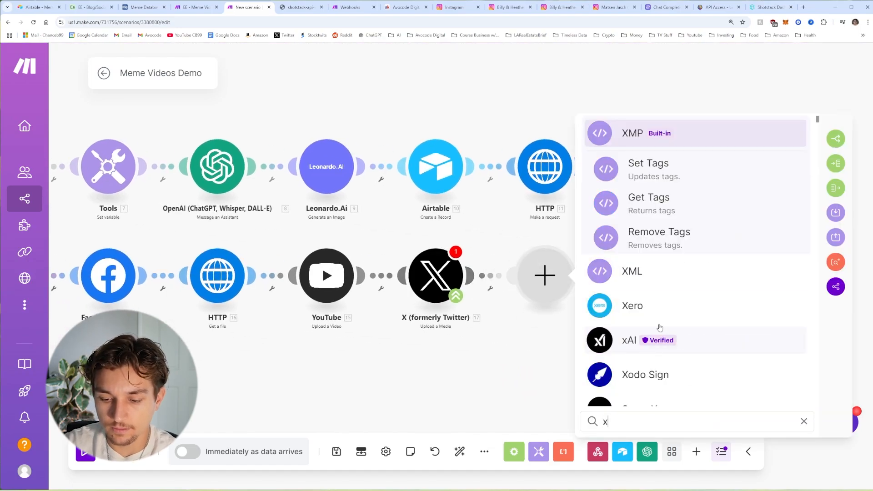
pyautogui.write(' (')
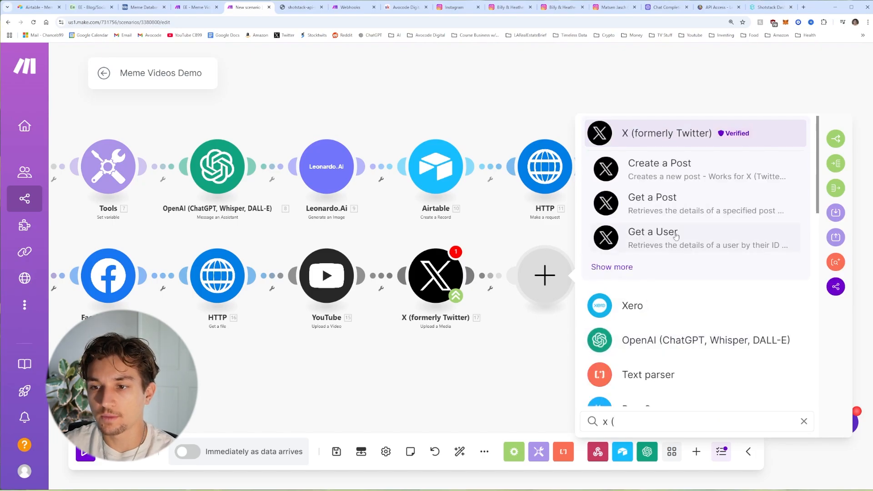
pyautogui.click(672, 177)
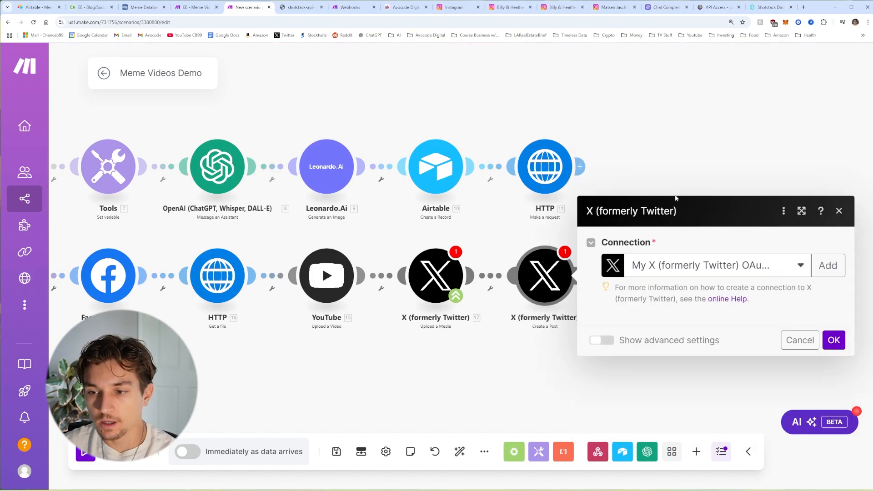
pyautogui.click(658, 312)
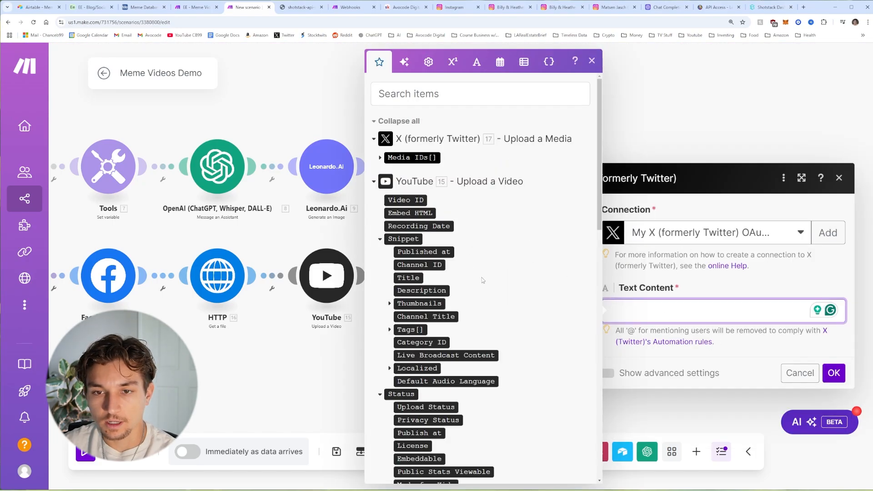
pyautogui.scroll(-15, 456, 271)
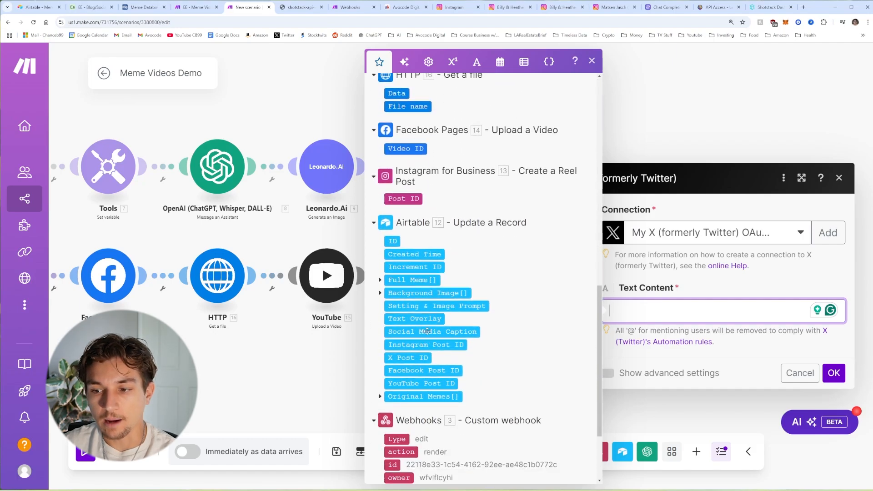
pyautogui.click(427, 331)
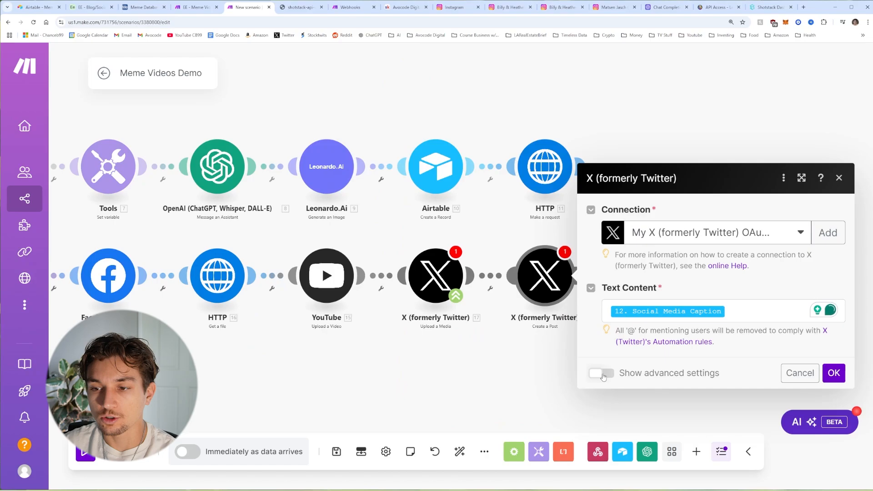
pyautogui.click(601, 374)
pyautogui.click(646, 275)
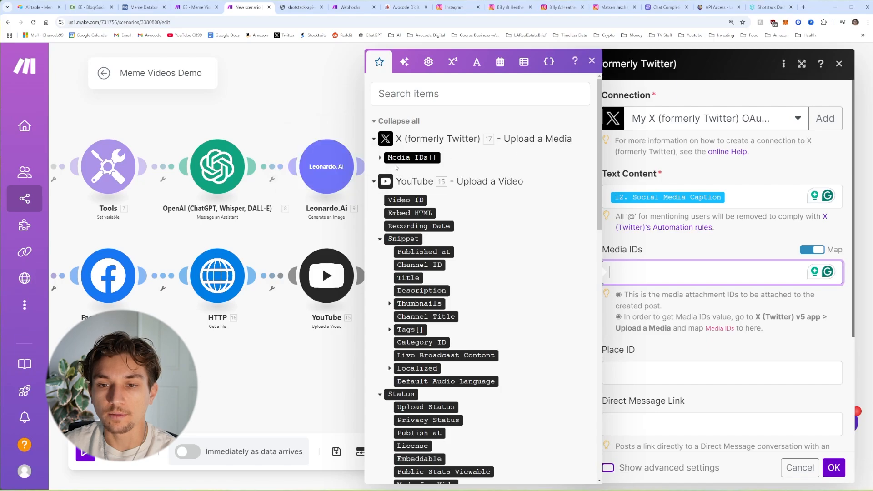
pyautogui.click(409, 158)
pyautogui.click(712, 299)
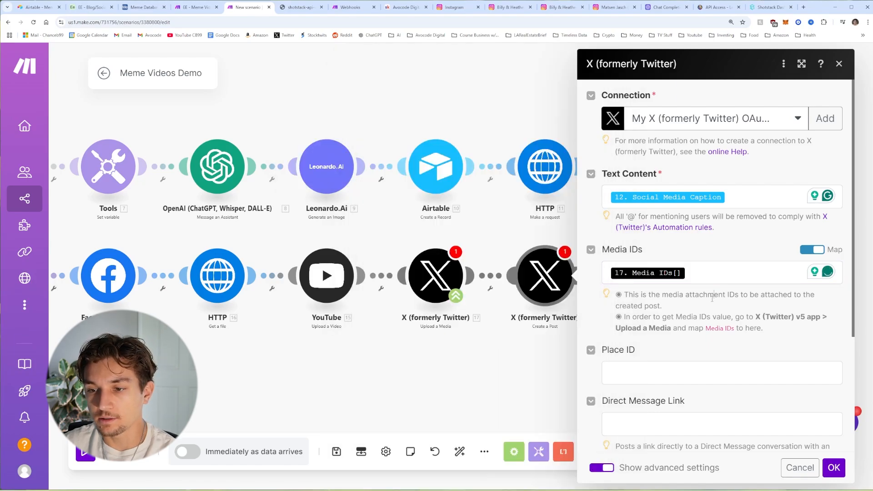
pyautogui.scroll(-3, 710, 296)
pyautogui.scroll(-1, 706, 293)
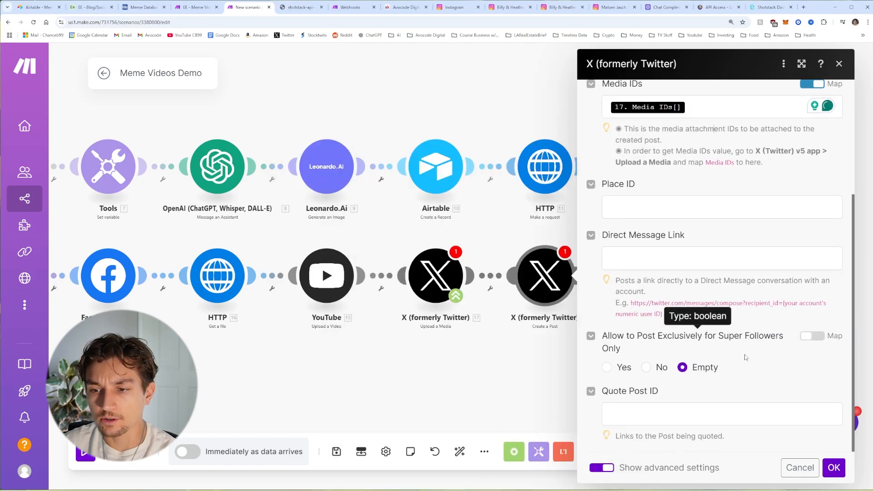
pyautogui.click(834, 467)
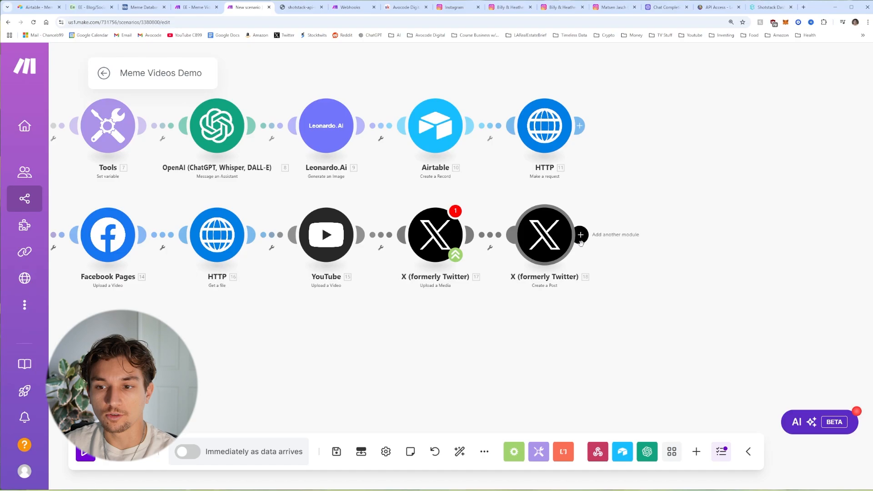
# Step: Add an Airtable Update a Record module on the Meme Database base's Meme Posts table
pyautogui.click(582, 242)
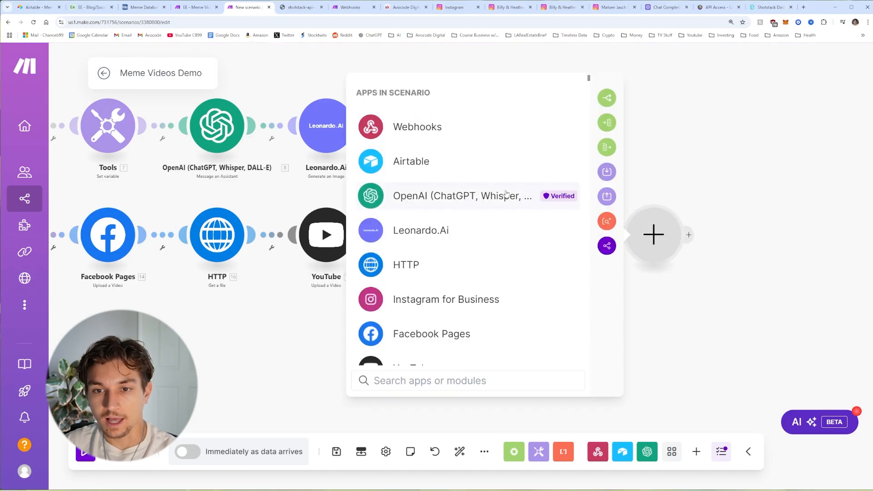
pyautogui.click(497, 171)
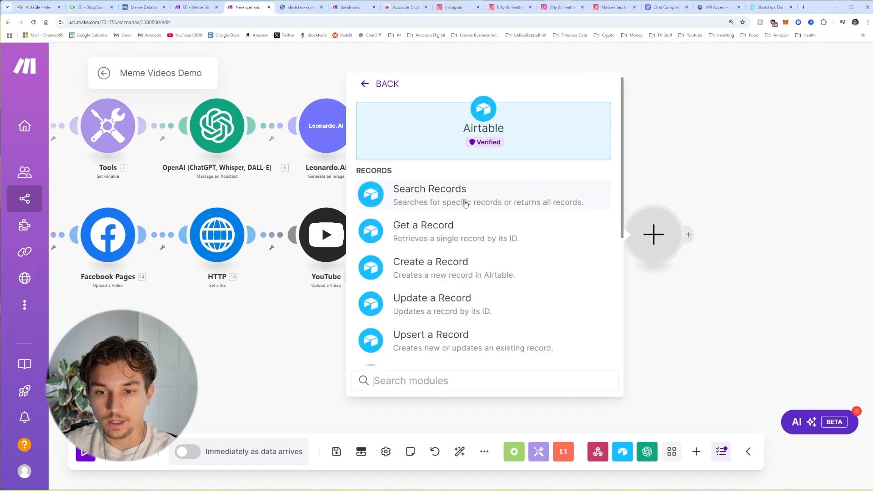
pyautogui.scroll(-2, 460, 247)
pyautogui.click(460, 247)
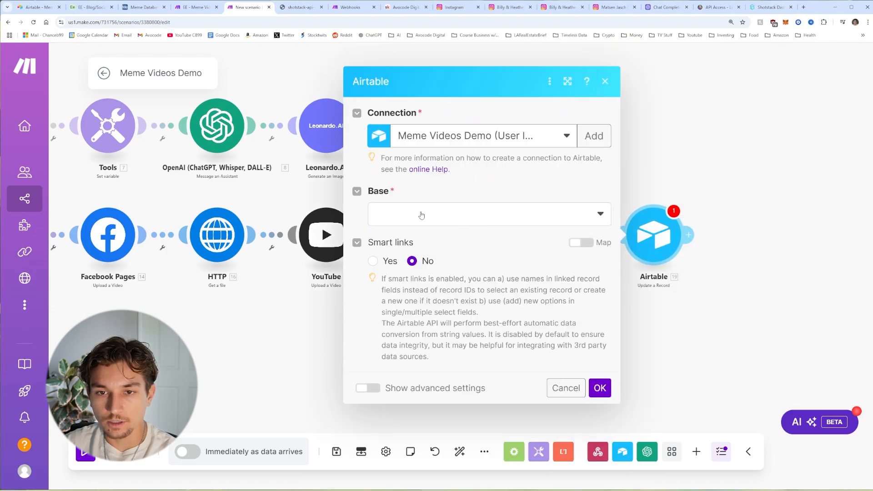
pyautogui.click(421, 214)
pyautogui.click(408, 234)
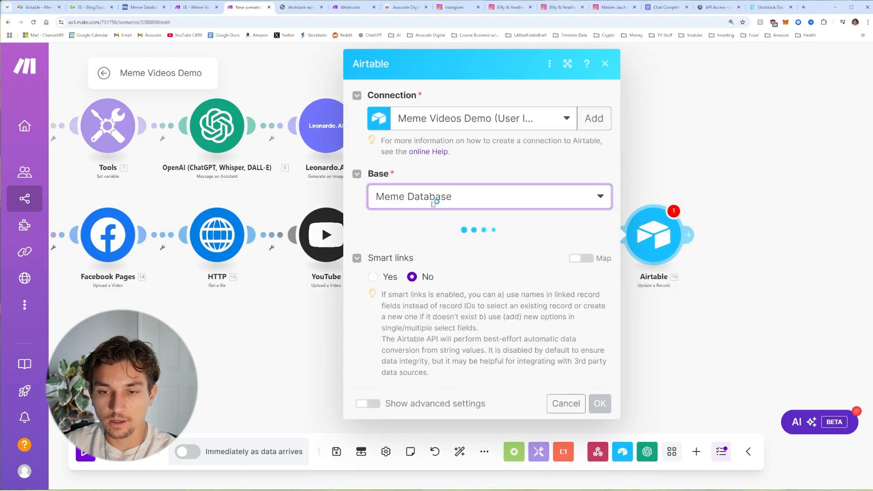
pyautogui.click(464, 254)
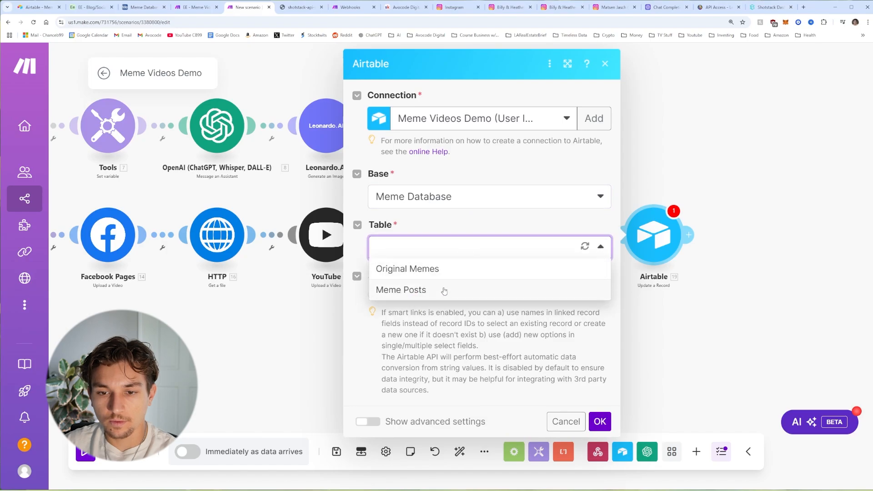
pyautogui.click(422, 289)
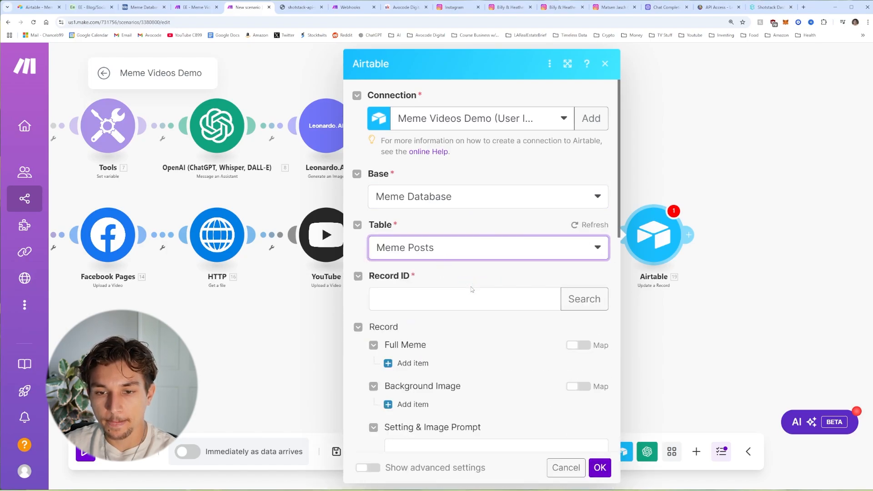
# Step: Map the earlier Airtable record's ID as Record ID and the Instagram reel's Post ID
pyautogui.click(471, 288)
pyautogui.scroll(-12, 647, 256)
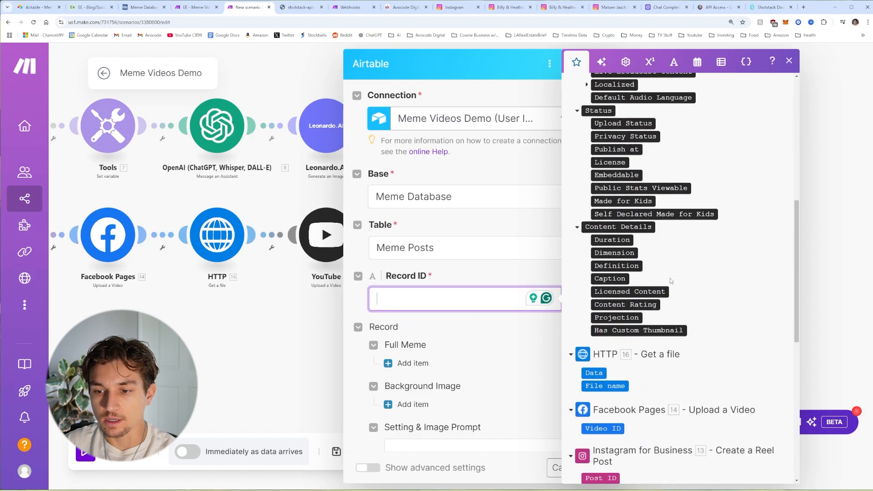
pyautogui.click(593, 309)
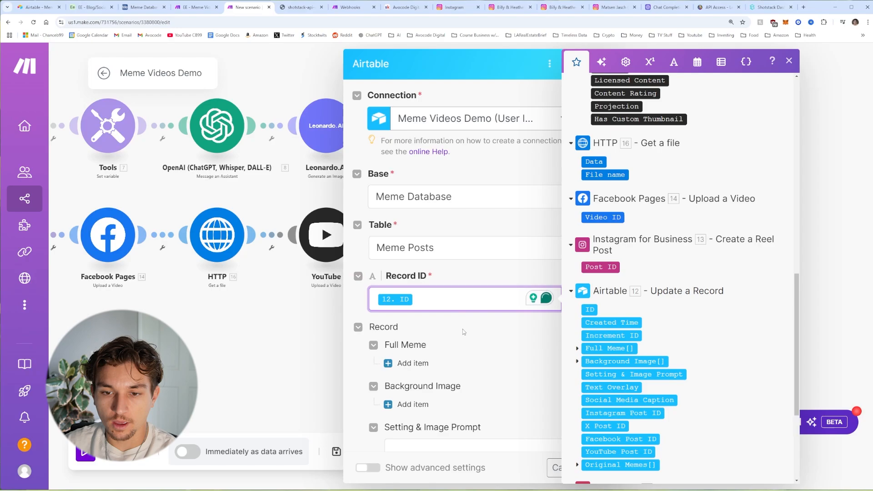
pyautogui.scroll(-7, 464, 332)
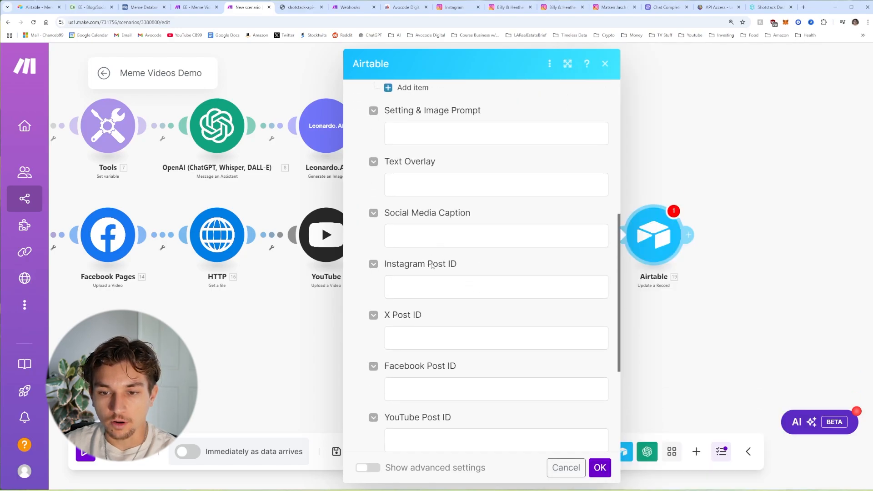
pyautogui.click(433, 286)
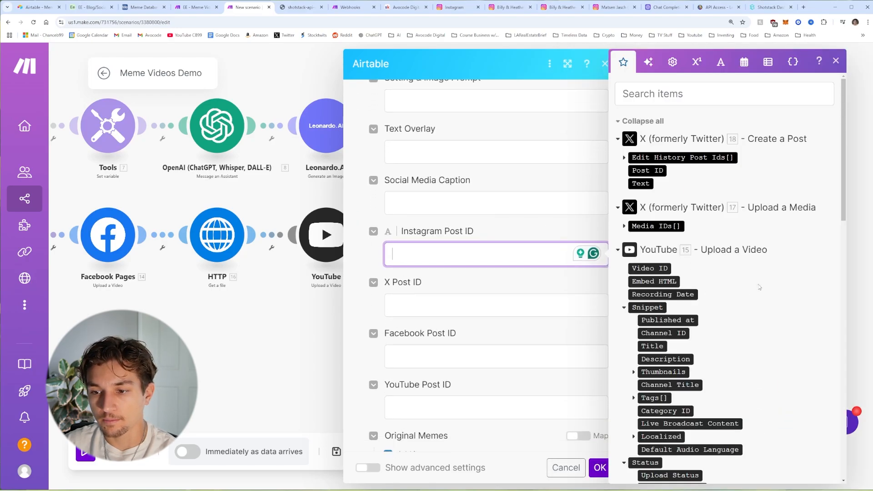
pyautogui.scroll(-10, 728, 309)
pyautogui.click(656, 336)
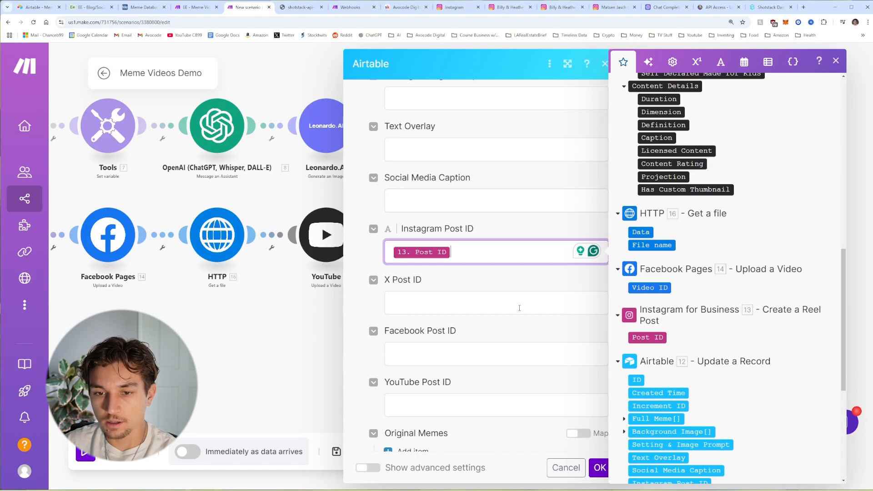
# Step: Map 18. Post ID, 14. Video ID and 15. Video ID into the X, Facebook and YouTube Post ID fields
pyautogui.click(447, 308)
pyautogui.scroll(10, 677, 225)
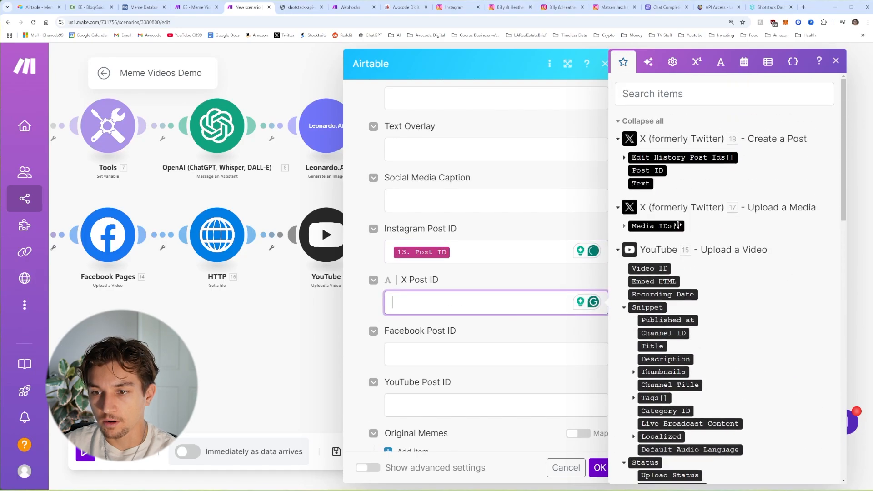
pyautogui.click(654, 170)
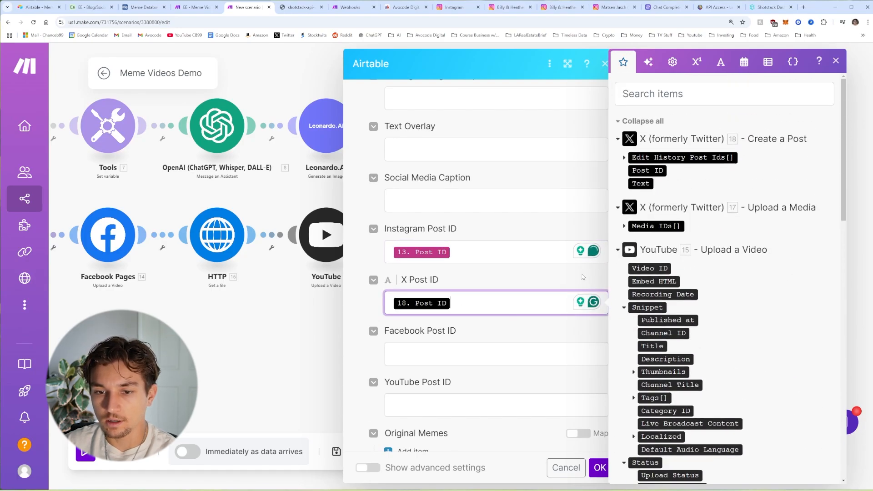
pyautogui.scroll(-8, 728, 312)
pyautogui.scroll(-3, 727, 312)
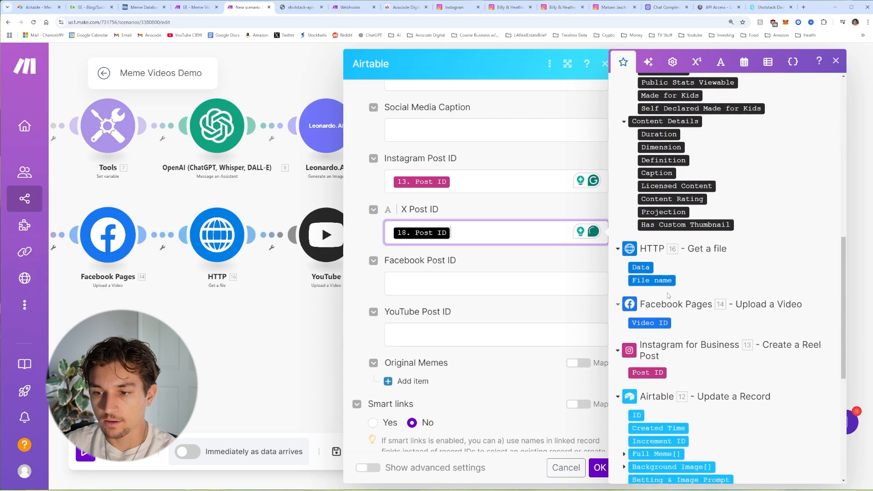
pyautogui.click(478, 275)
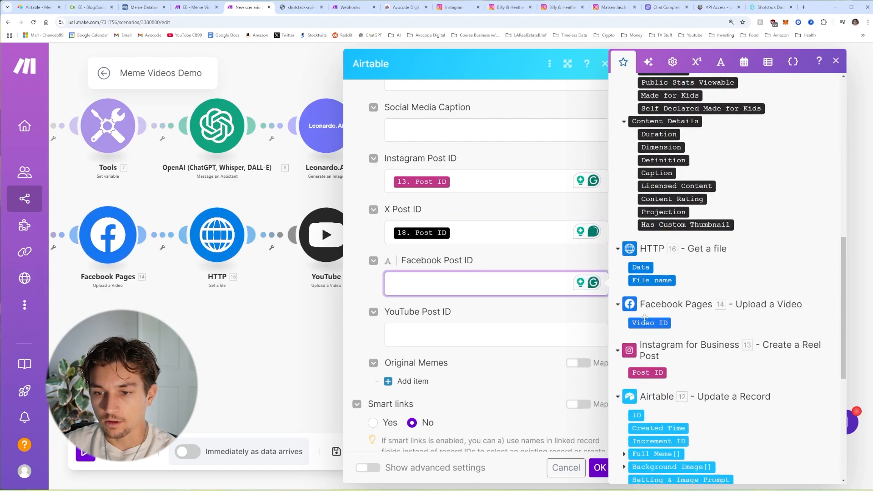
pyautogui.click(650, 323)
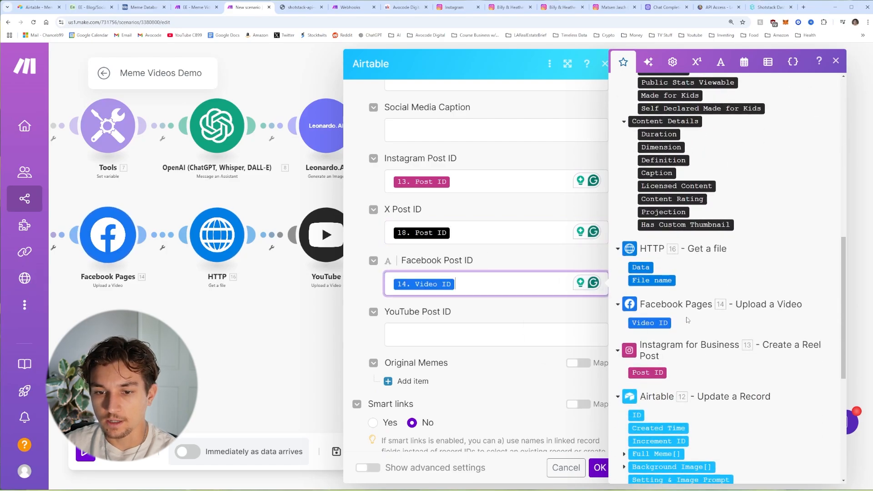
pyautogui.click(464, 335)
pyautogui.scroll(8, 654, 168)
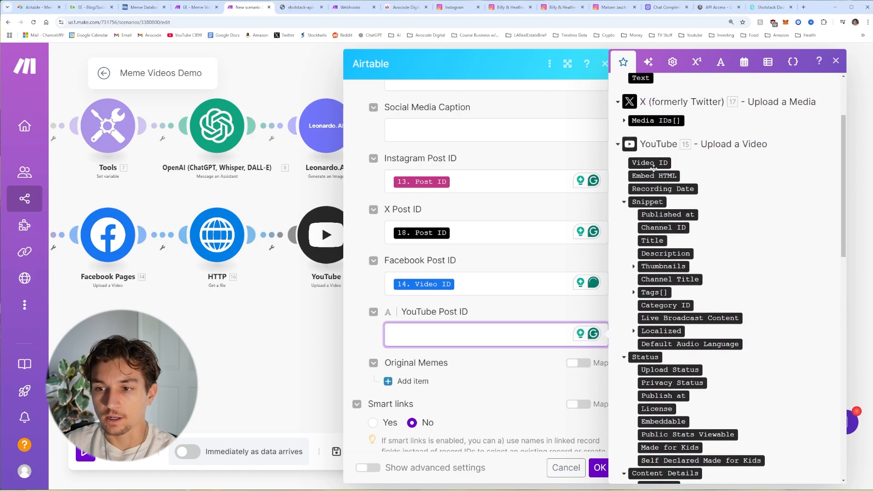
pyautogui.click(653, 164)
pyautogui.click(508, 311)
pyautogui.scroll(-2, 545, 387)
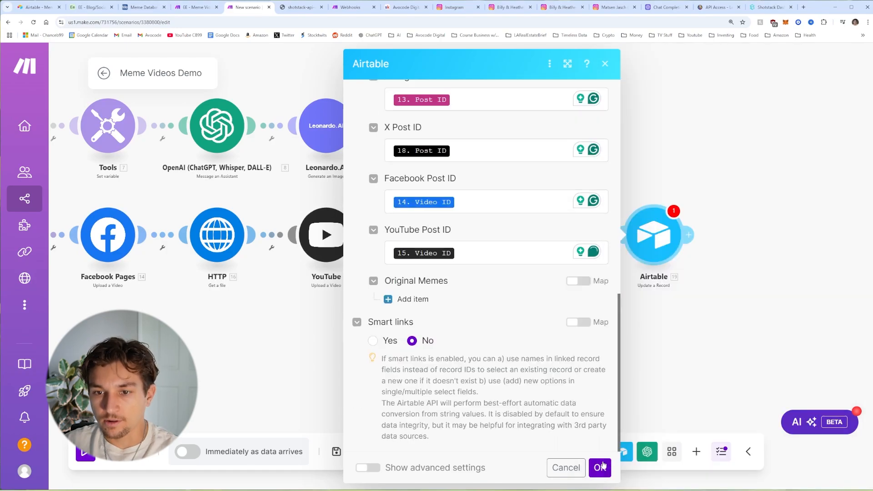
pyautogui.click(600, 470)
pyautogui.scroll(-3, 604, 369)
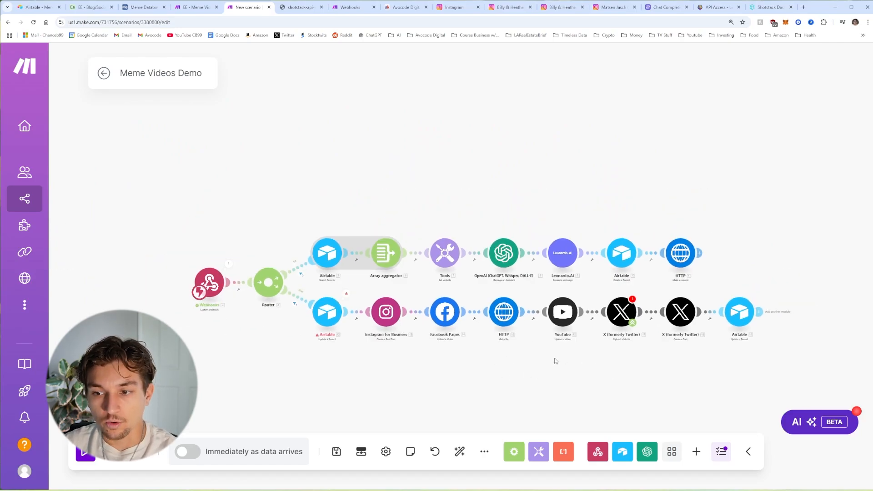
# Step: Delete both the X Upload a Media and X Create a Post modules from the branch
pyautogui.moveTo(610, 356); pyautogui.dragTo(564, 346)
pyautogui.scroll(3, 565, 347)
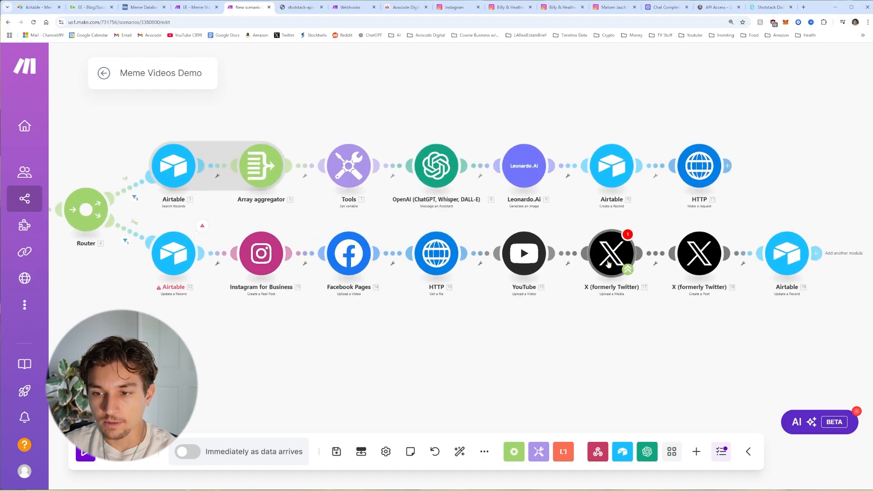
pyautogui.rightClick(614, 257)
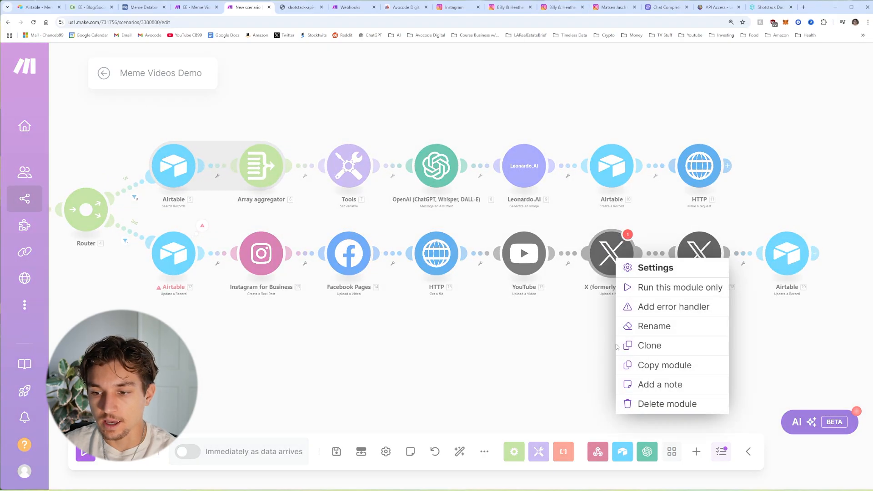
pyautogui.click(661, 404)
pyautogui.click(824, 292)
pyautogui.rightClick(700, 258)
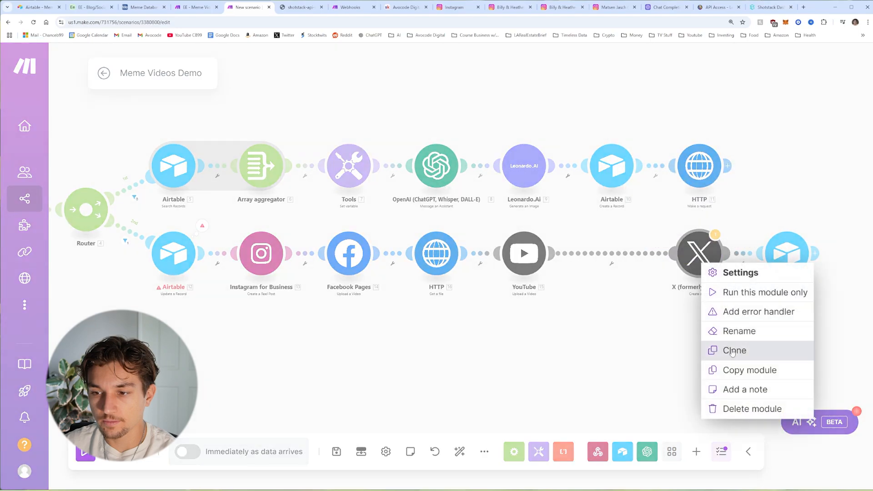
pyautogui.click(747, 409)
pyautogui.click(633, 298)
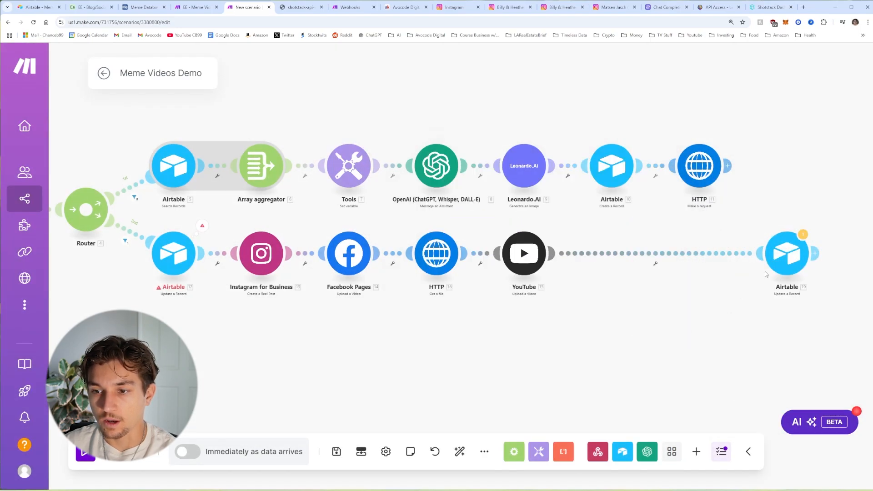
# Step: Clear the stale 18.id X Post ID mapping in Airtable, auto-align the modules and save
pyautogui.click(780, 262)
pyautogui.scroll(-9, 617, 315)
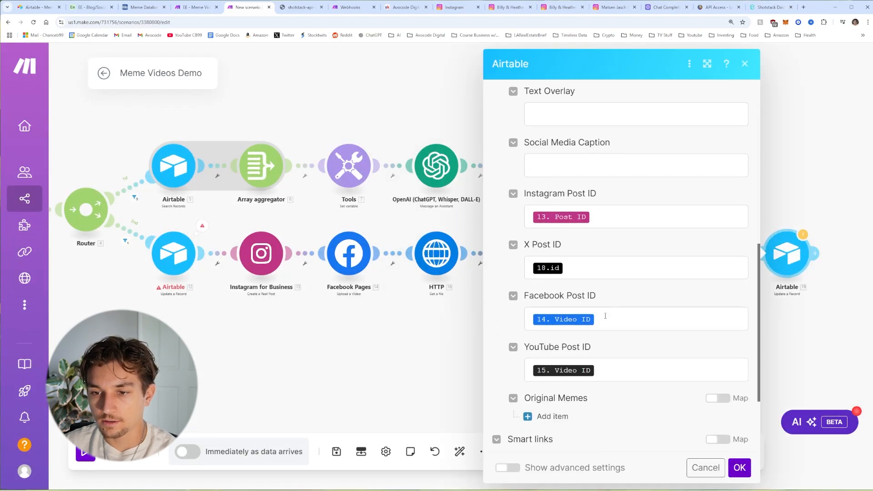
pyautogui.click(636, 233)
pyautogui.press('BackSpace')
pyautogui.click(737, 456)
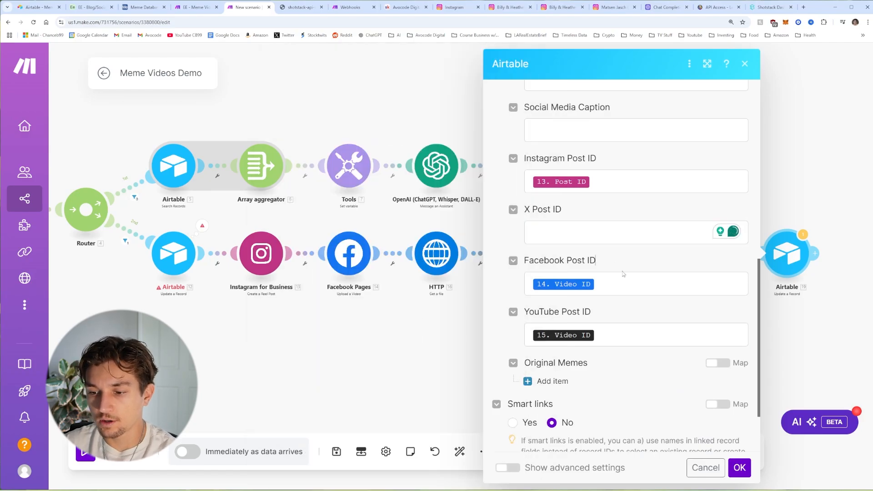
pyautogui.click(739, 465)
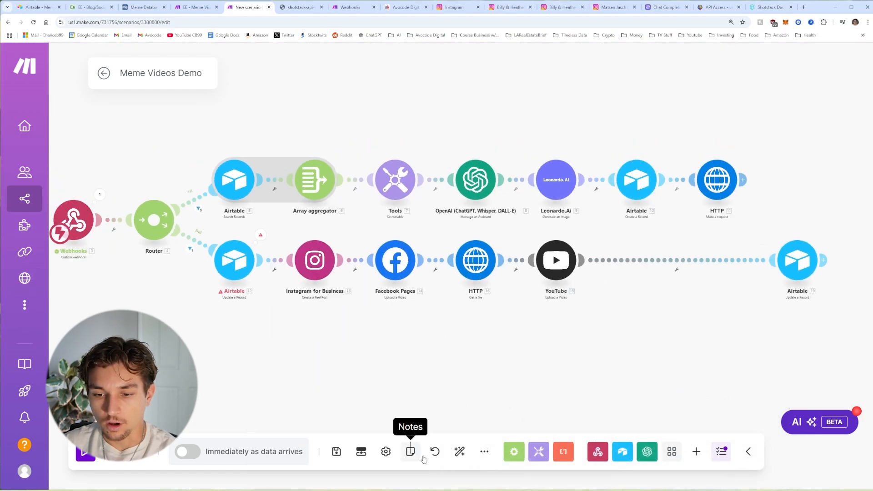
pyautogui.click(457, 452)
pyautogui.click(337, 452)
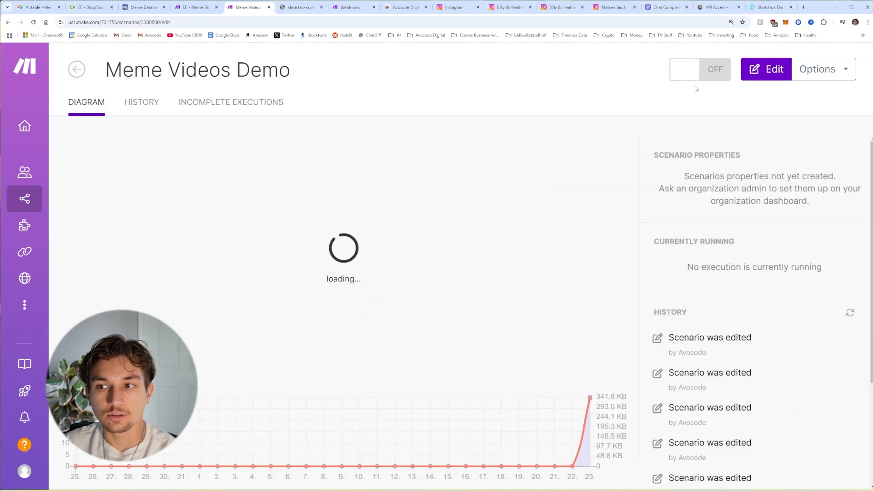
# Step: Switch the Meme Videos Demo scenario on and delete its 2 queued webhook records
pyautogui.click(696, 72)
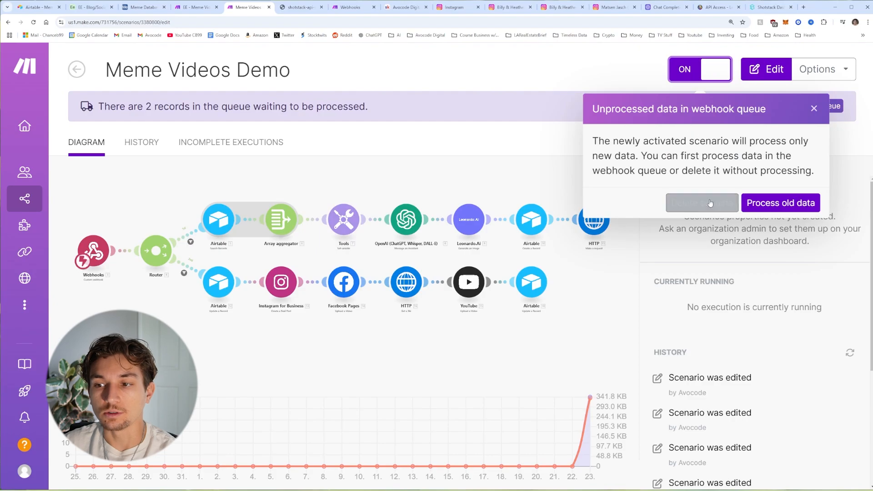
pyautogui.click(708, 203)
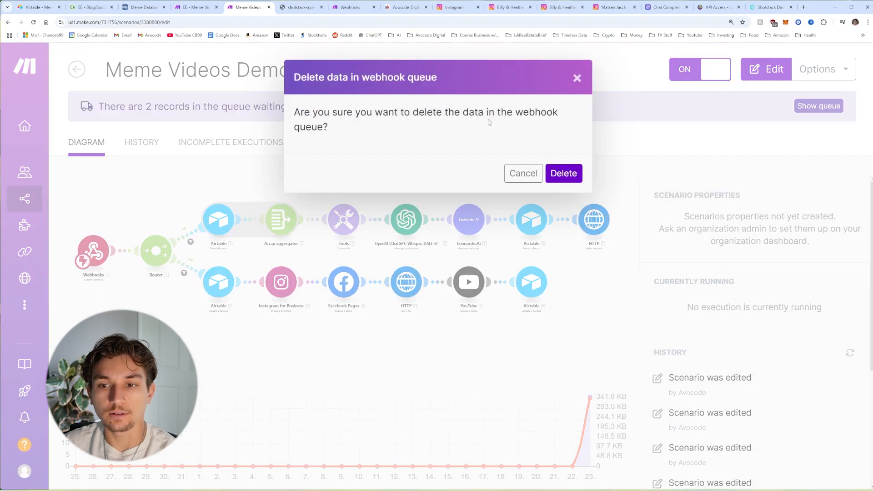
pyautogui.click(559, 173)
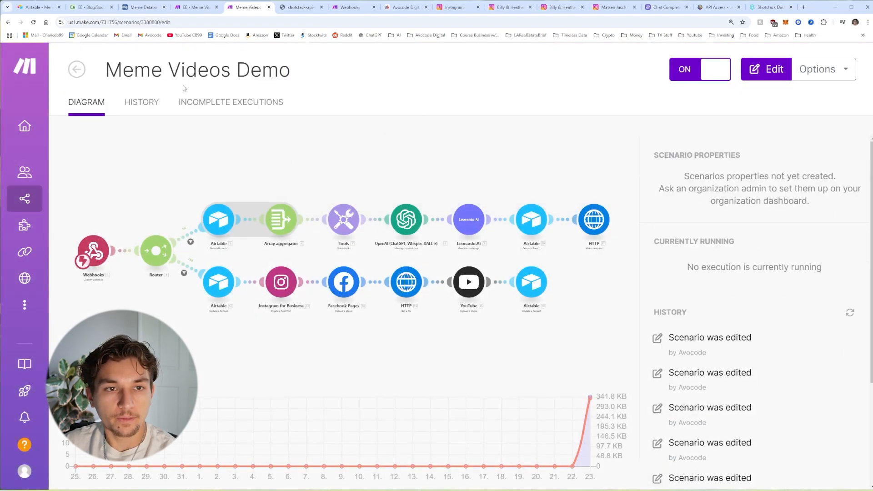
pyautogui.click(141, 7)
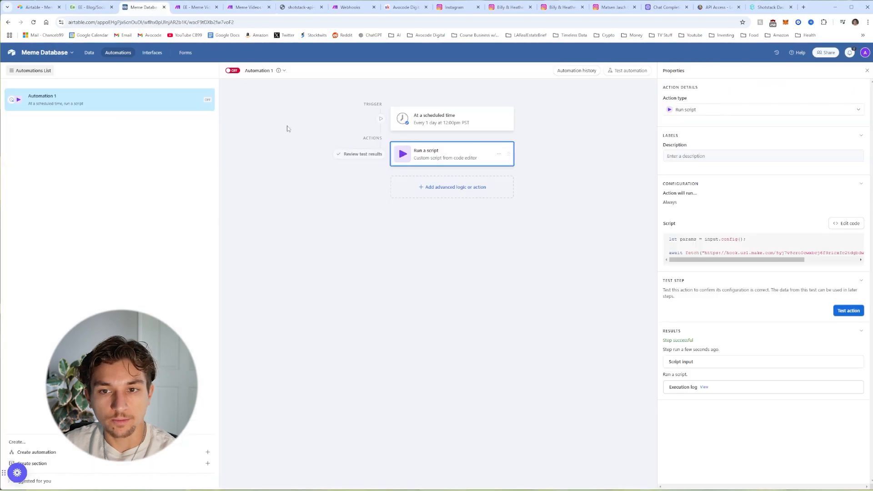
# Step: Test the Run a script action in Airtable's Meme Database Automation 1
pyautogui.click(435, 123)
pyautogui.click(450, 154)
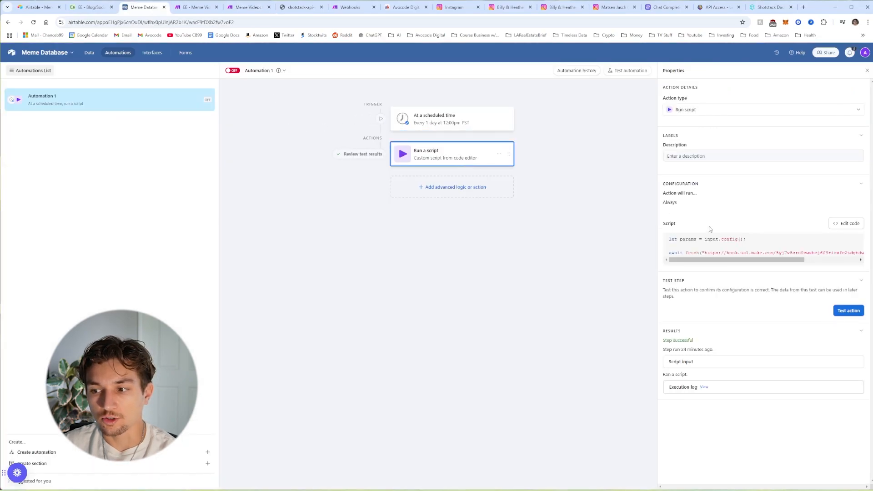
pyautogui.click(849, 311)
# Step: Watch the Make scenario run, then verify the meme reel on Instagram and Facebook
pyautogui.click(247, 7)
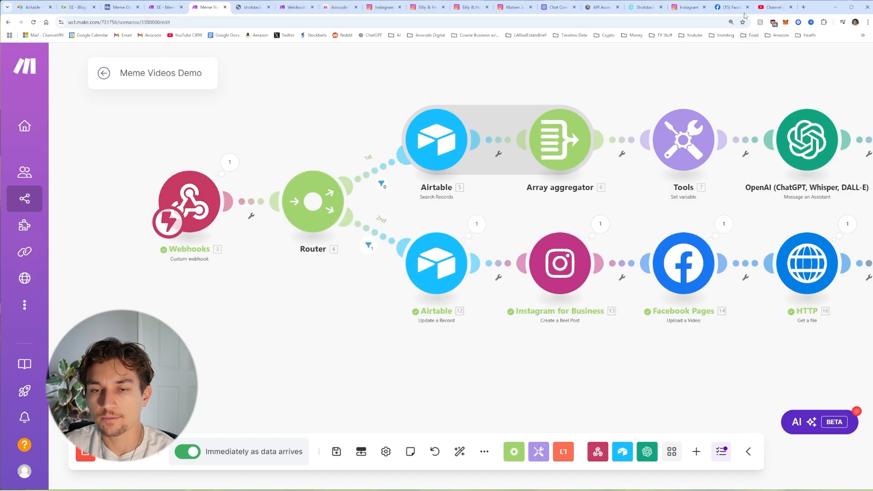
pyautogui.click(687, 7)
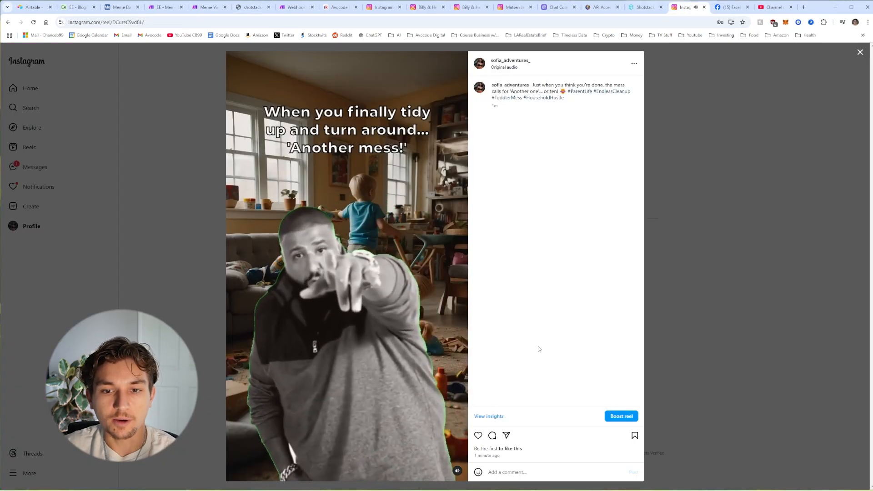
pyautogui.hotkey('ctrl', 'Tab')
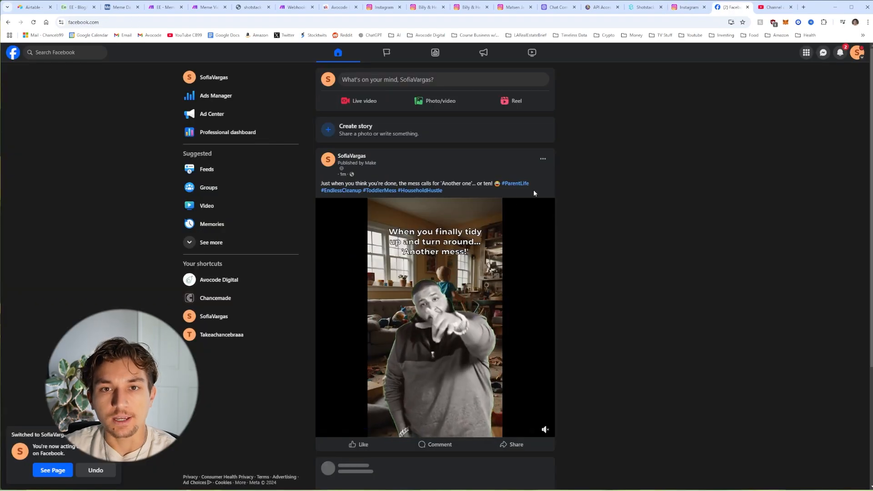